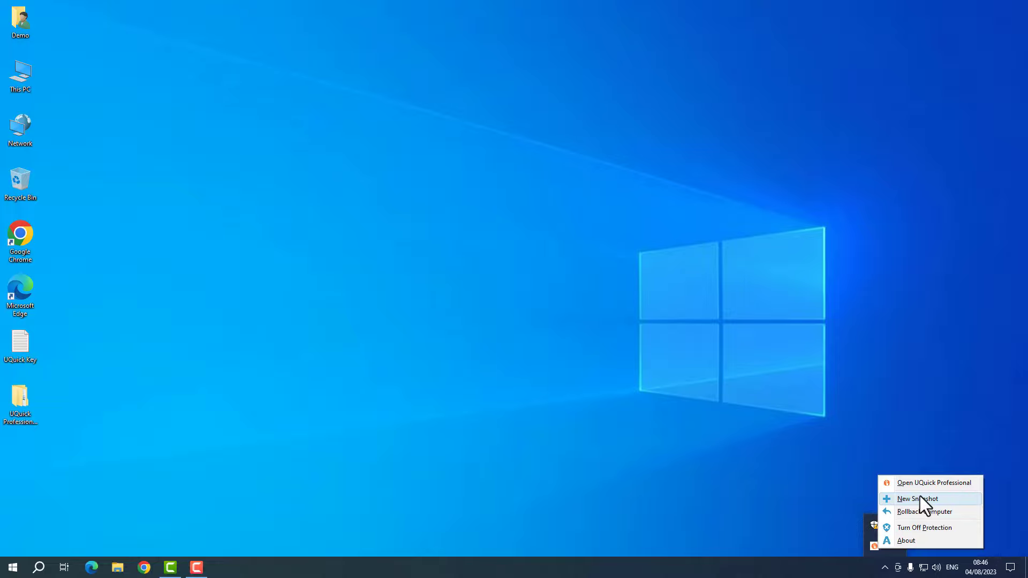
# - Create a new snapshot named '04-08-2023' with description 'Final Snapshot', locked, and finish the wizard
pyautogui.click(920, 498)
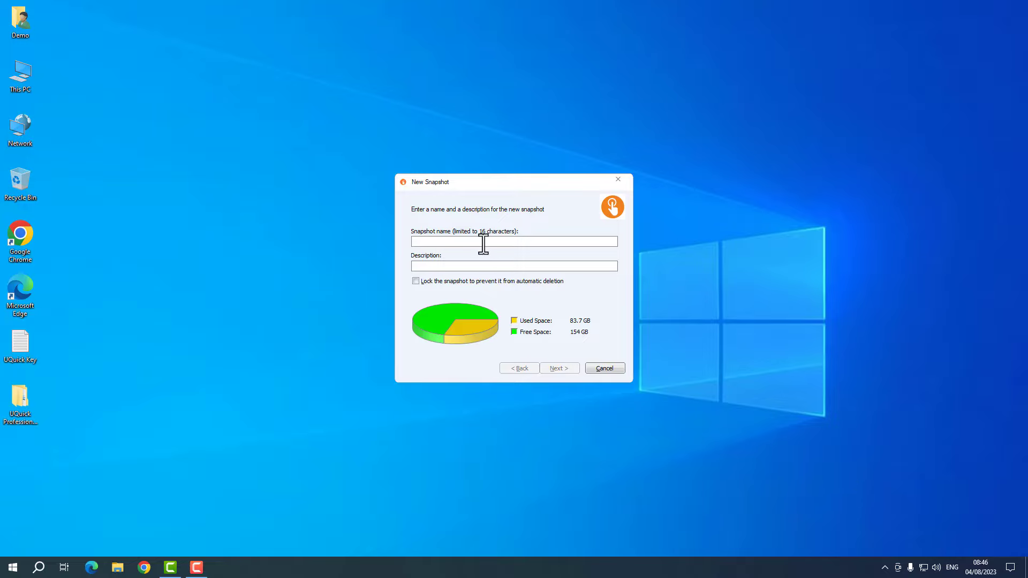
pyautogui.write('04')
pyautogui.write('-08-2023')
pyautogui.write('Fina')
pyautogui.write('l Snapshot')
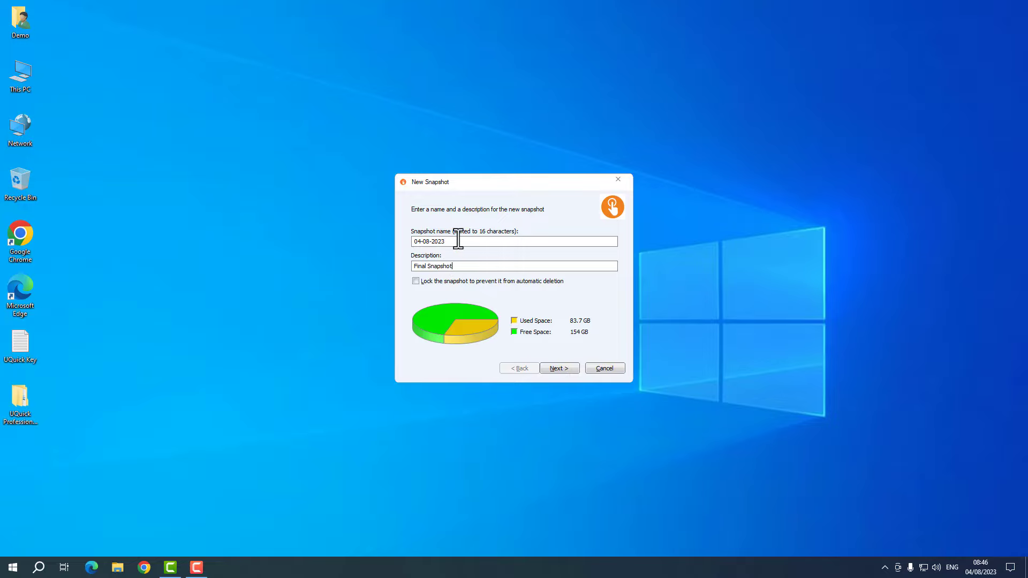
pyautogui.click(416, 281)
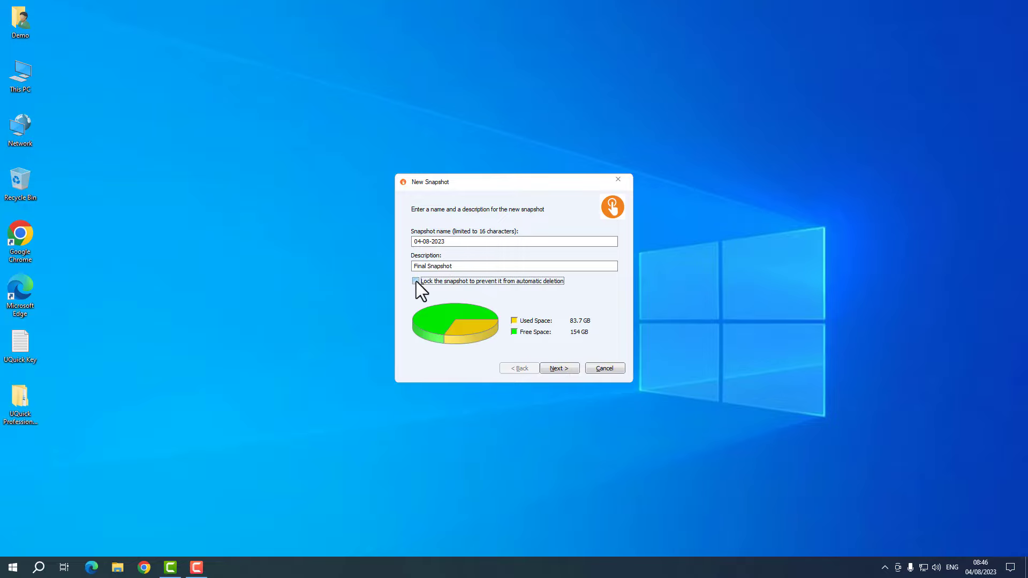
pyautogui.click(568, 367)
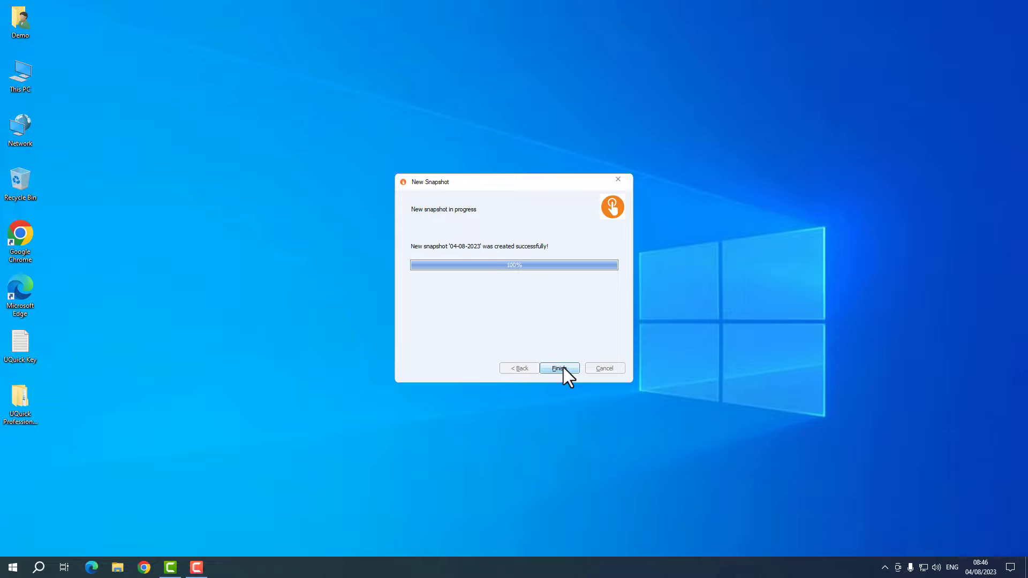
pyautogui.click(559, 368)
pyautogui.click(884, 567)
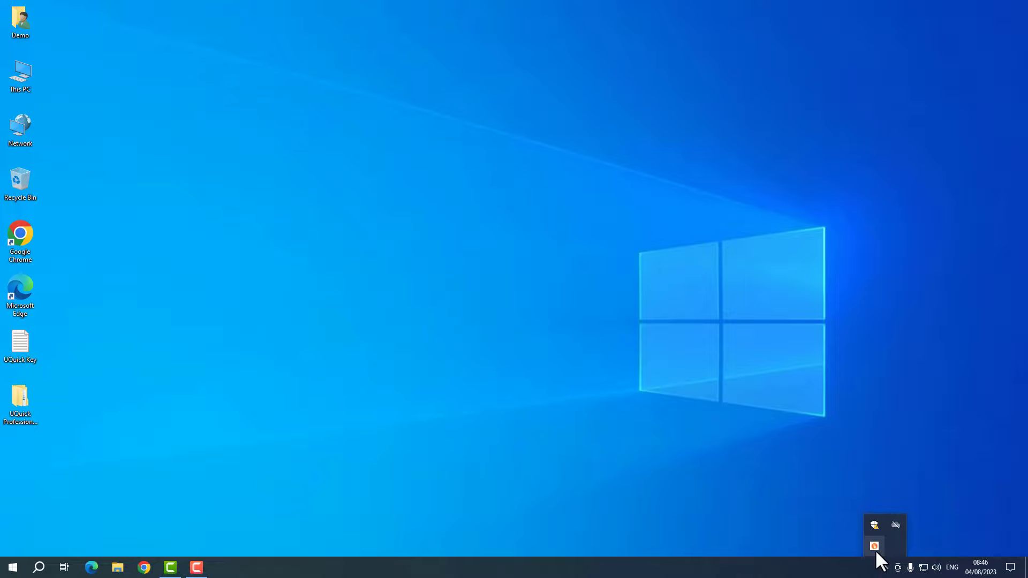
pyautogui.rightClick(874, 547)
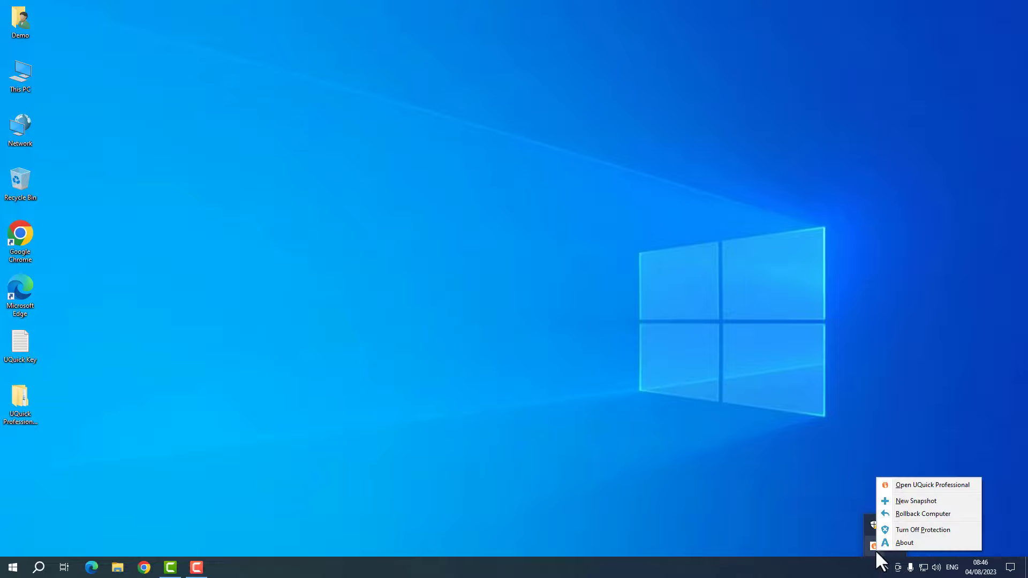
pyautogui.click(921, 514)
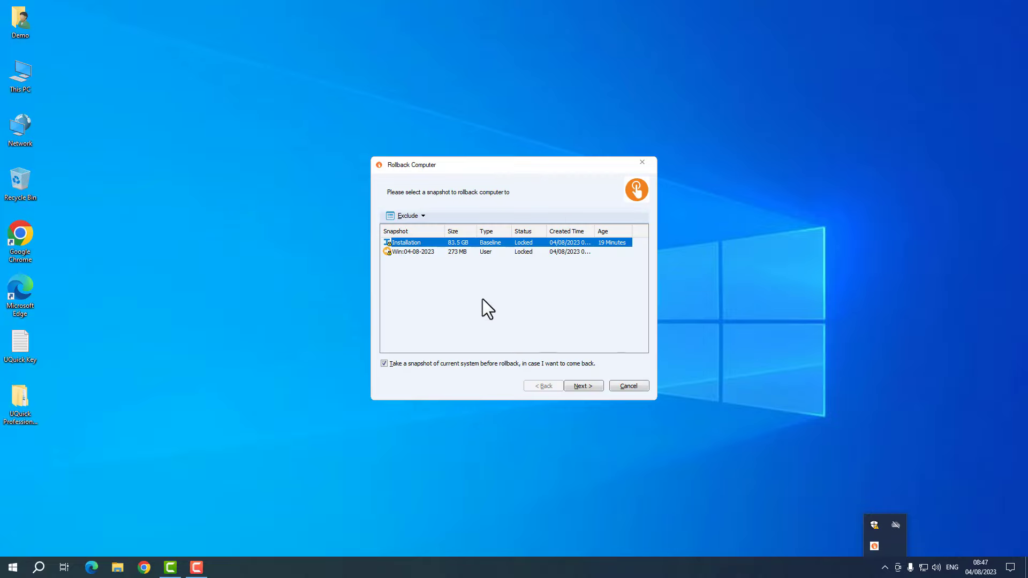
pyautogui.click(472, 251)
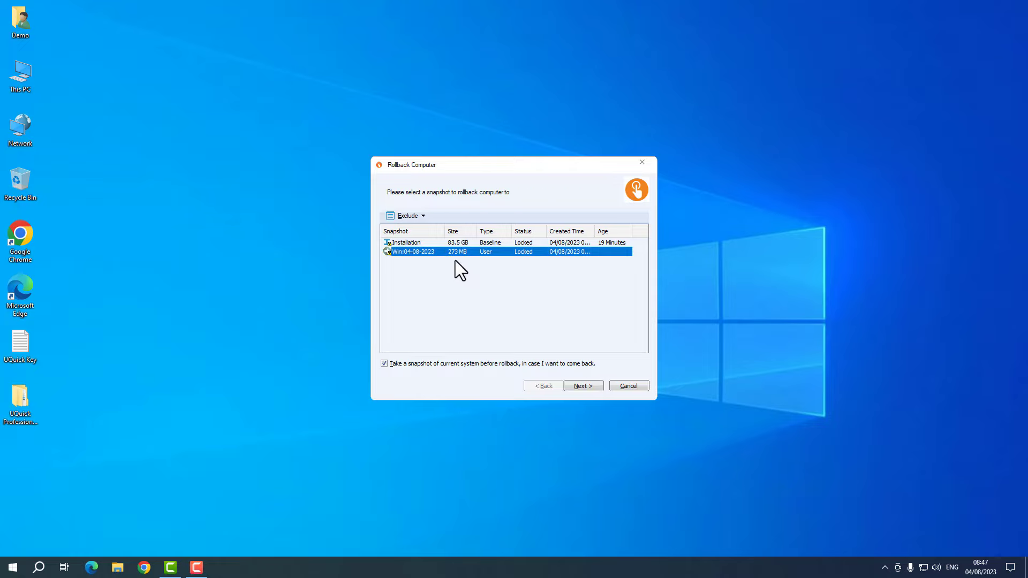
pyautogui.click(581, 388)
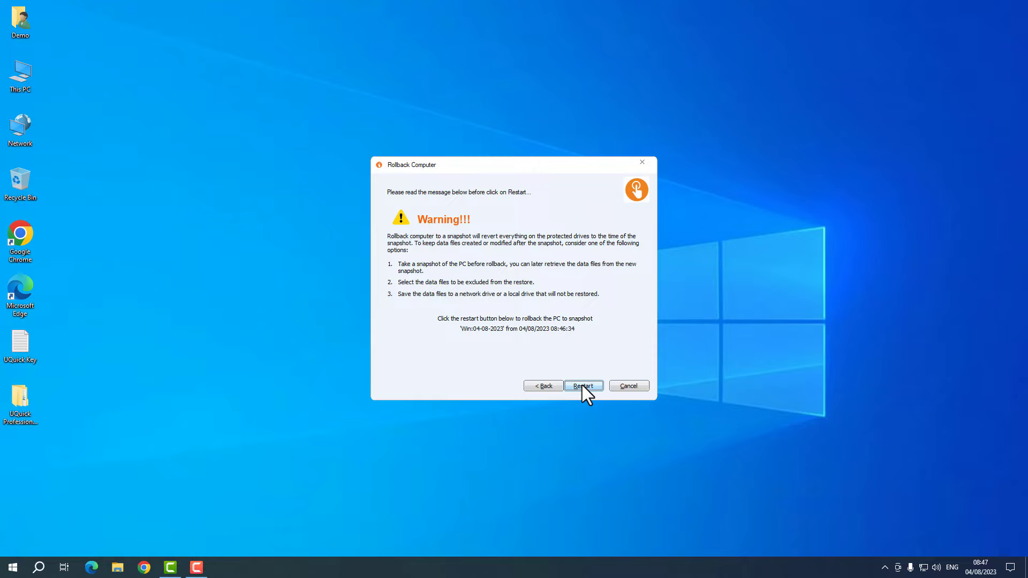
# - Cancel the rollback warning, refresh the desktop, and open UQuick's tray quick-action menu
pyautogui.click(626, 387)
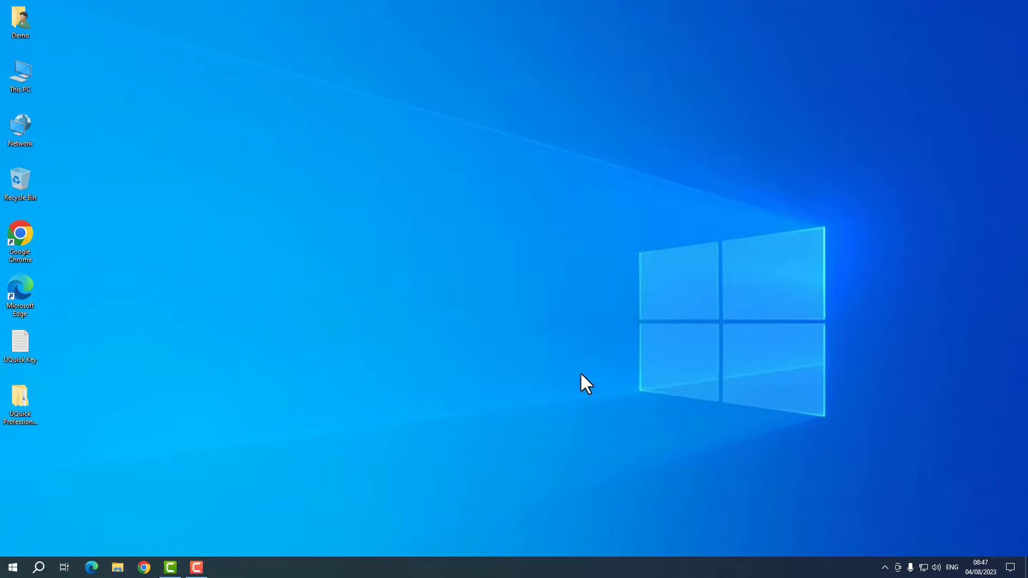
pyautogui.rightClick(548, 293)
pyautogui.click(570, 323)
pyautogui.click(884, 567)
pyautogui.rightClick(875, 546)
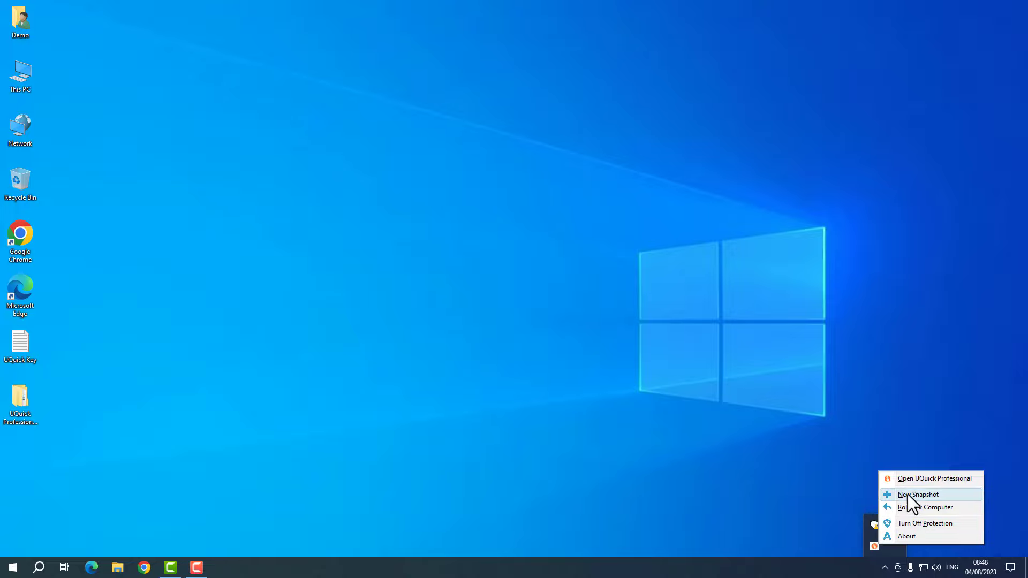
pyautogui.click(913, 509)
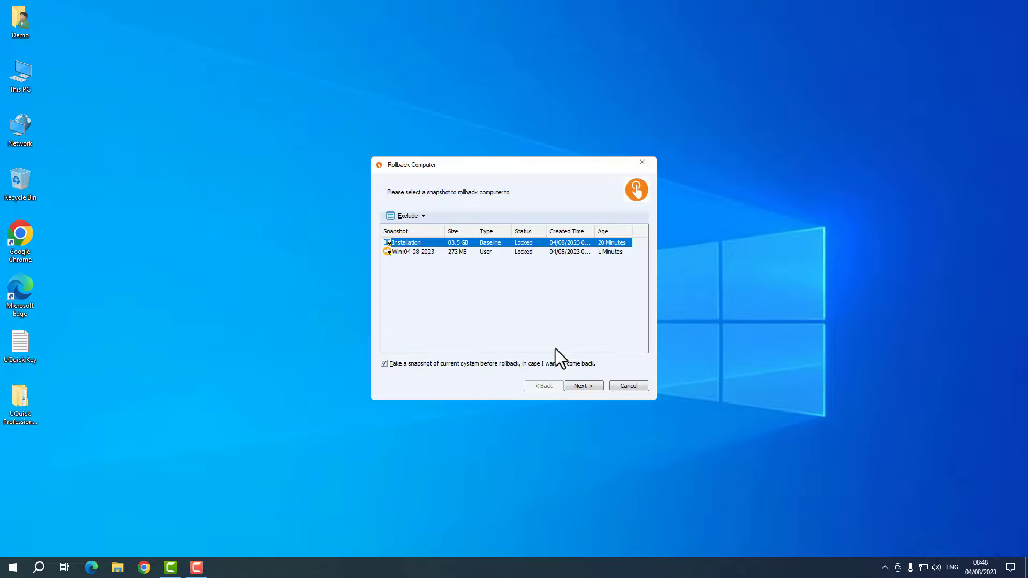
pyautogui.click(477, 298)
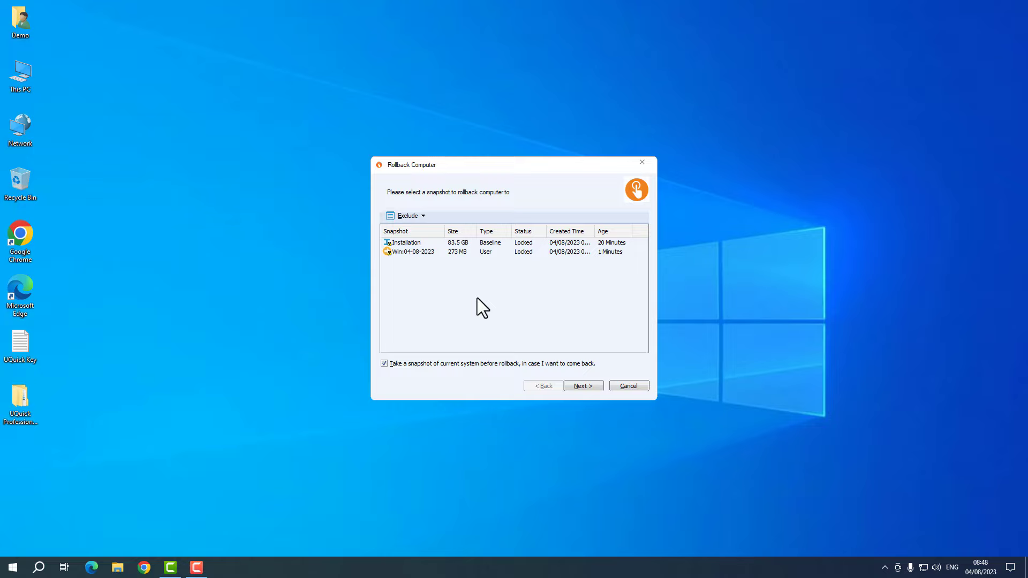
pyautogui.click(413, 243)
pyautogui.click(419, 252)
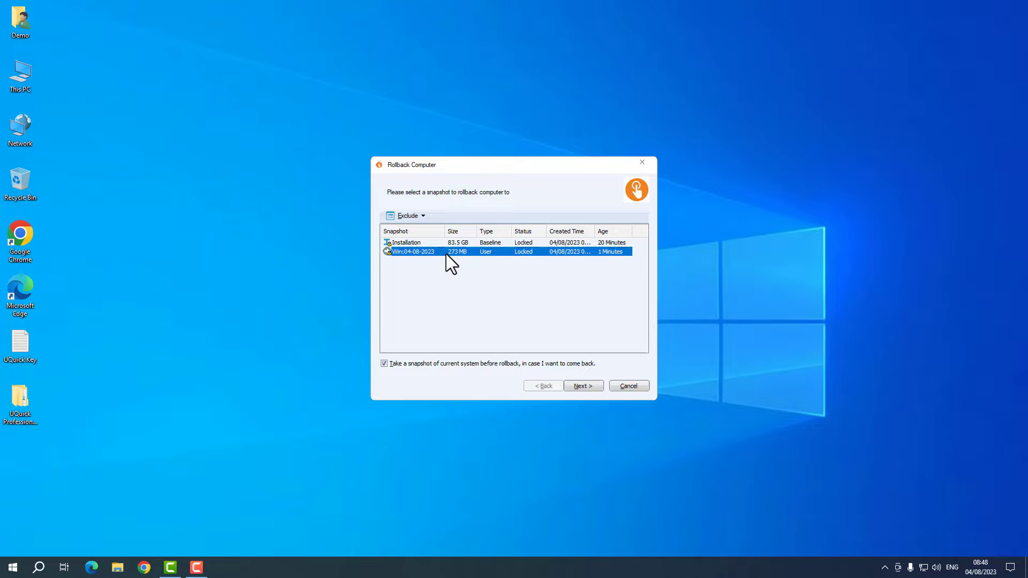
pyautogui.click(620, 383)
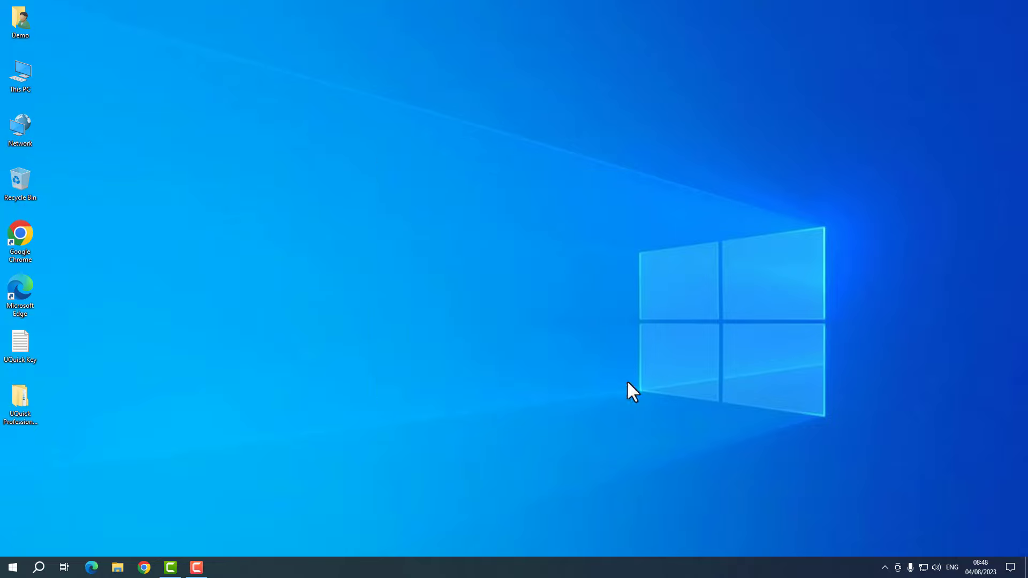
pyautogui.click(884, 566)
pyautogui.rightClick(874, 546)
pyautogui.click(891, 529)
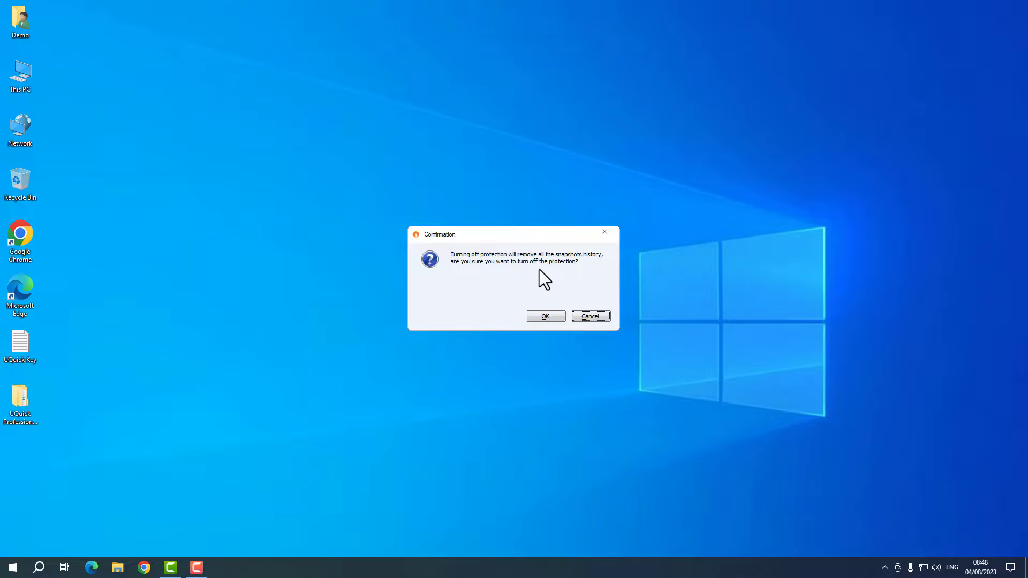
pyautogui.click(589, 316)
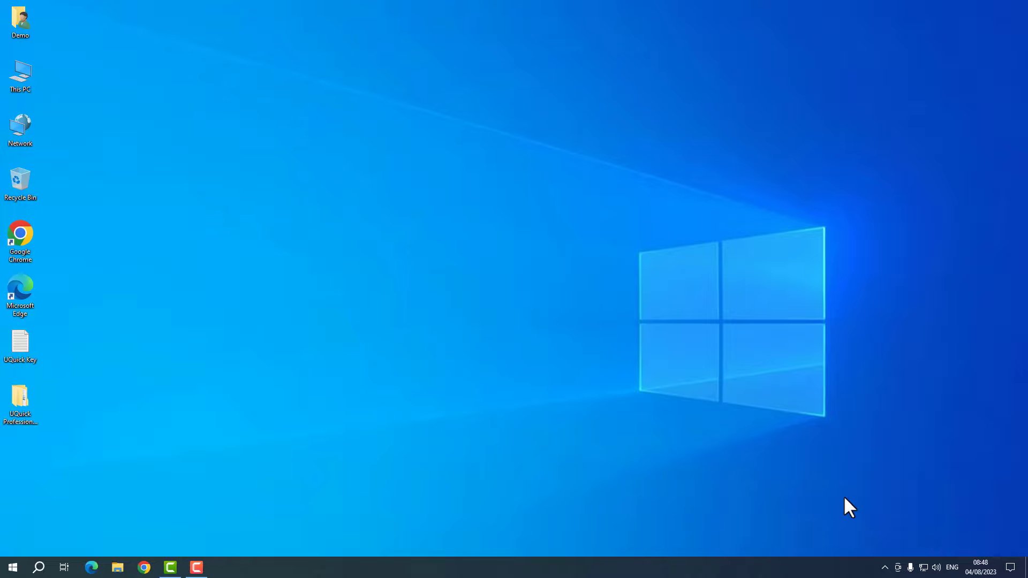
# - Open UQuick's quick-action menu from the hidden notification icons
pyautogui.click(884, 568)
pyautogui.rightClick(876, 542)
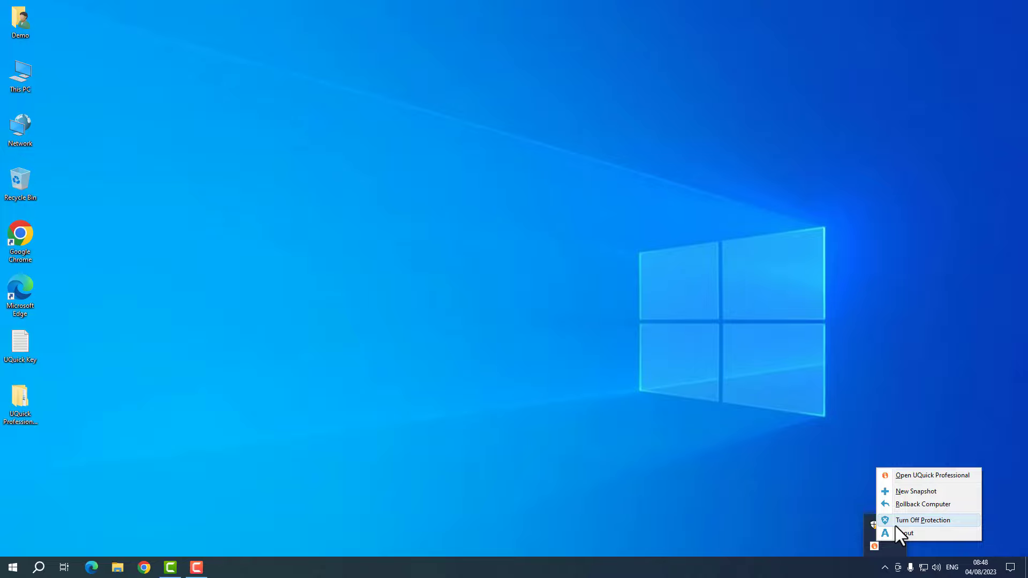
# - View UQuick's About details, then follow Buy License to the product page in Edge
pyautogui.click(945, 535)
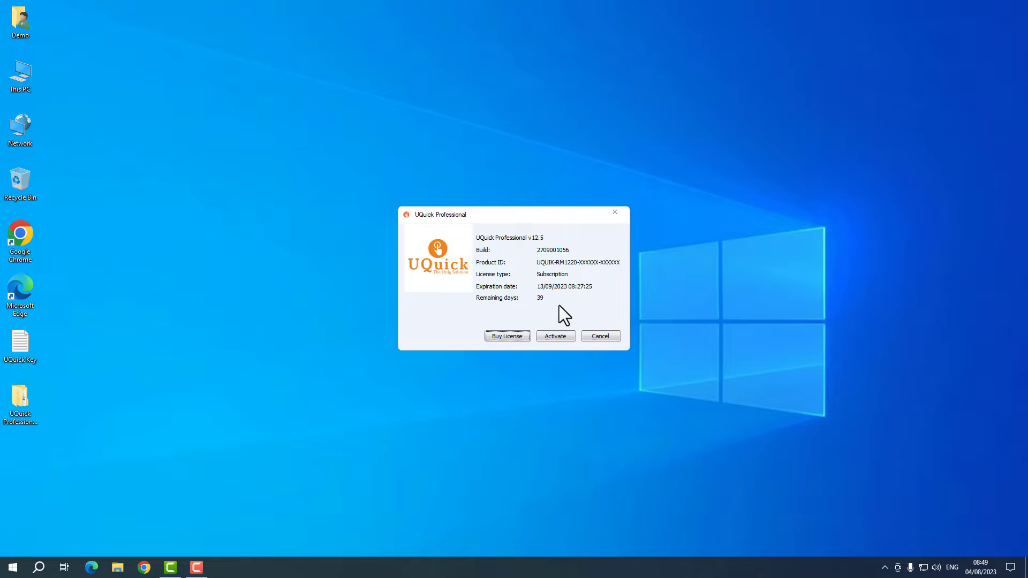
pyautogui.click(507, 336)
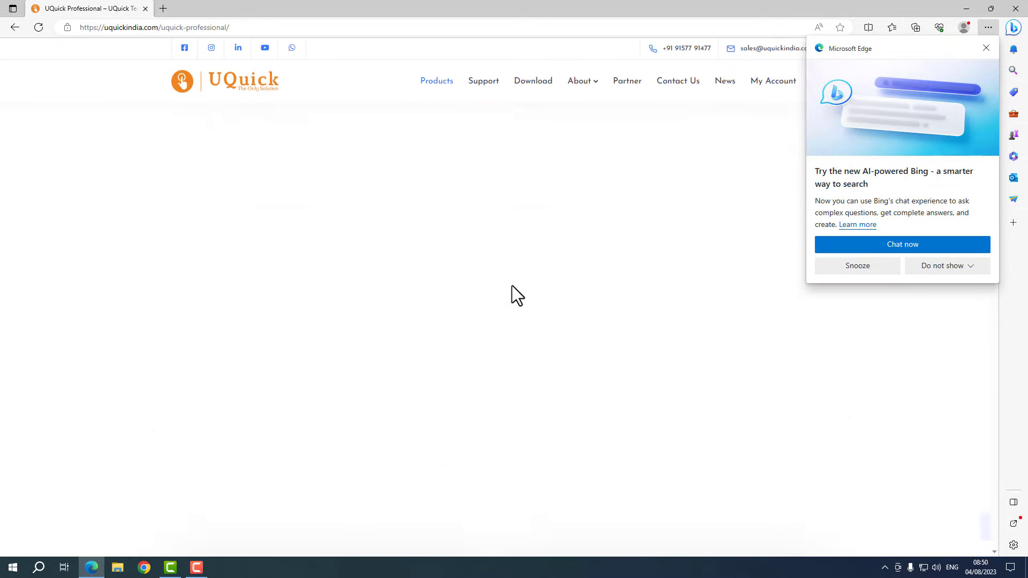
# - Scroll through the Professional edition's feature comparison table on the product page
pyautogui.scroll(-10, 512, 286)
pyautogui.scroll(2, 512, 285)
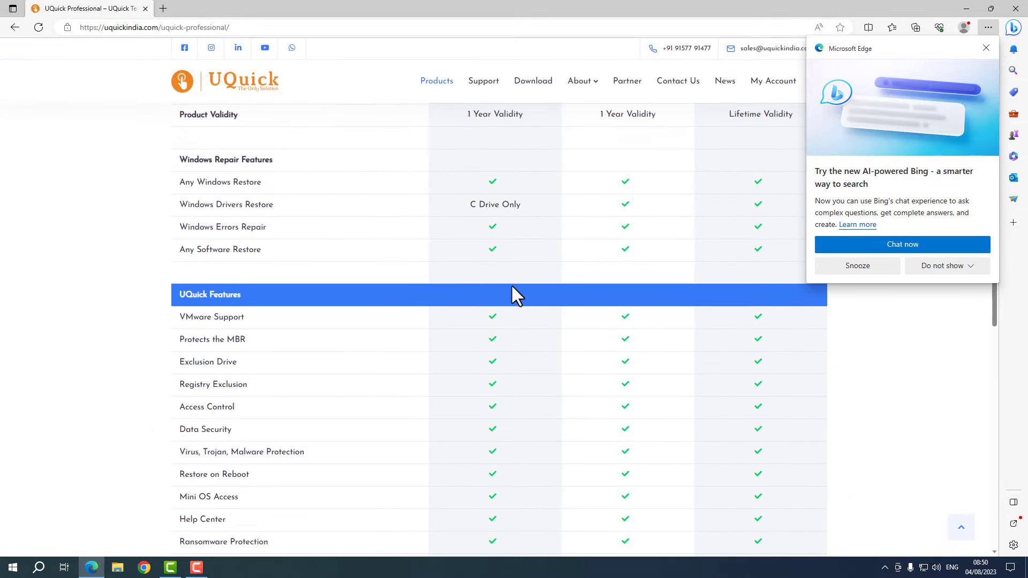
pyautogui.scroll(-11, 606, 296)
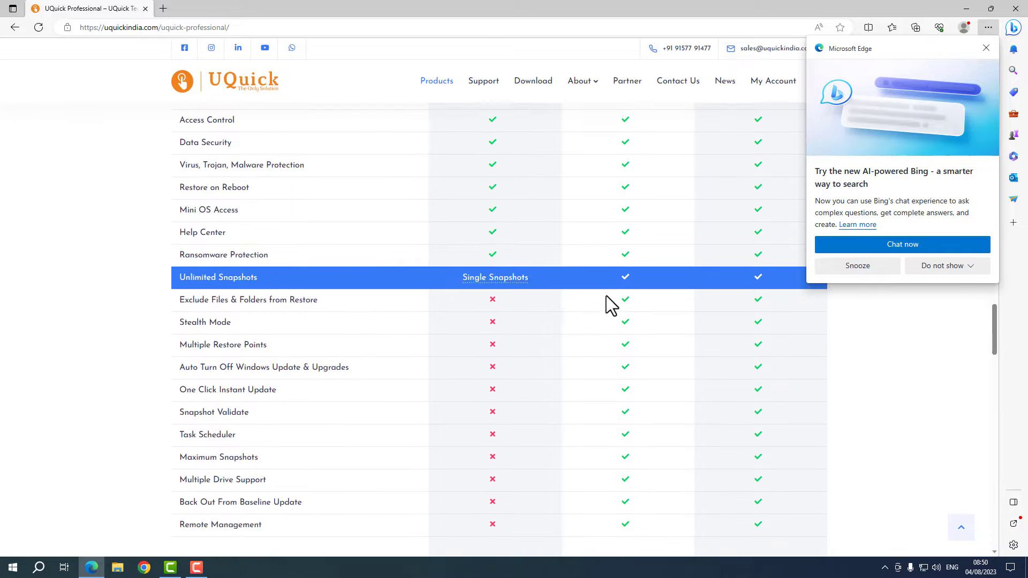
pyautogui.scroll(-10, 543, 403)
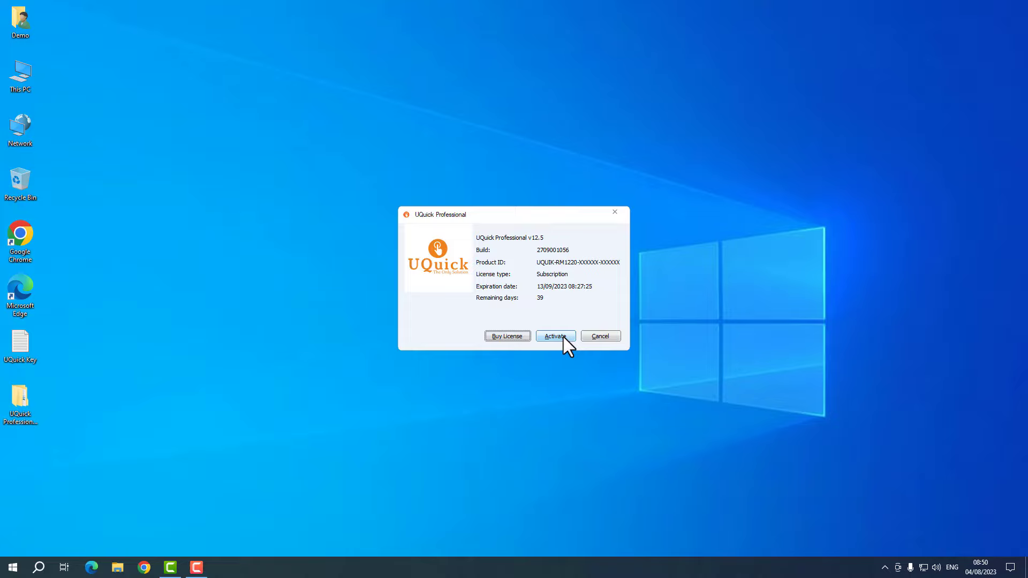
# - Start online activation and inspect the Product ID field without entering anything
pyautogui.click(563, 337)
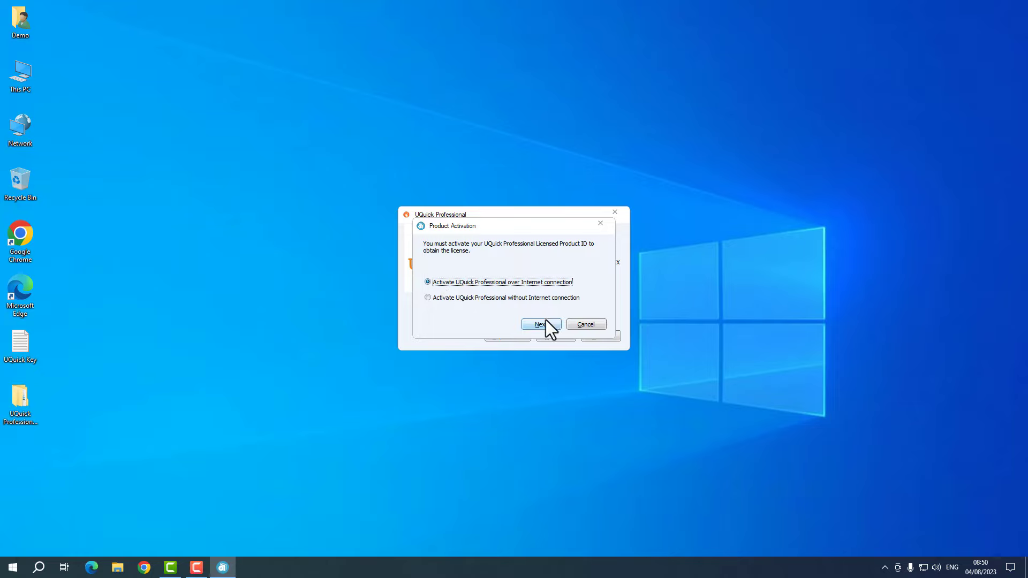
pyautogui.click(549, 325)
pyautogui.click(504, 298)
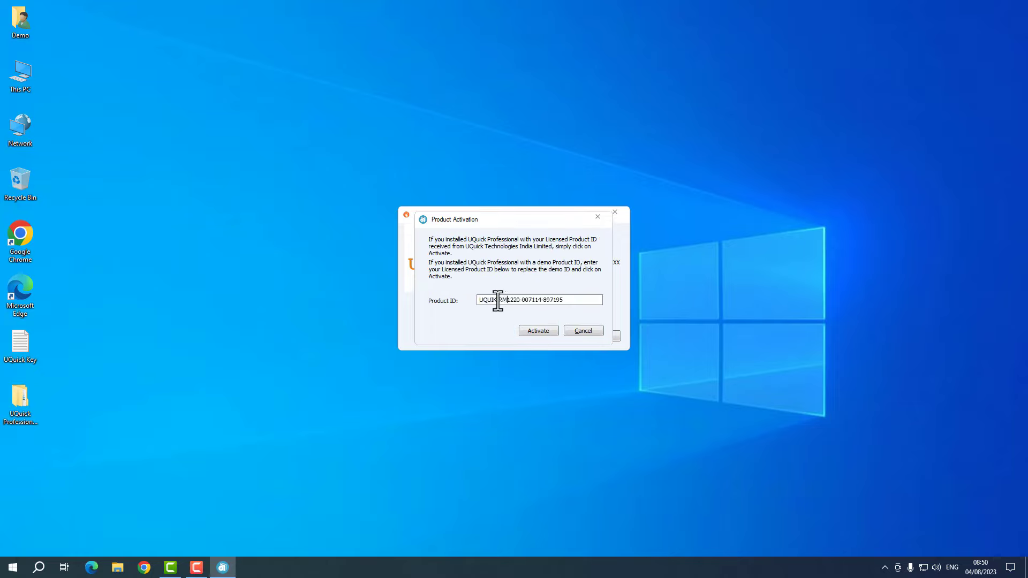
pyautogui.moveTo(499, 299); pyautogui.dragTo(573, 295)
pyautogui.moveTo(529, 226); pyautogui.dragTo(558, 325)
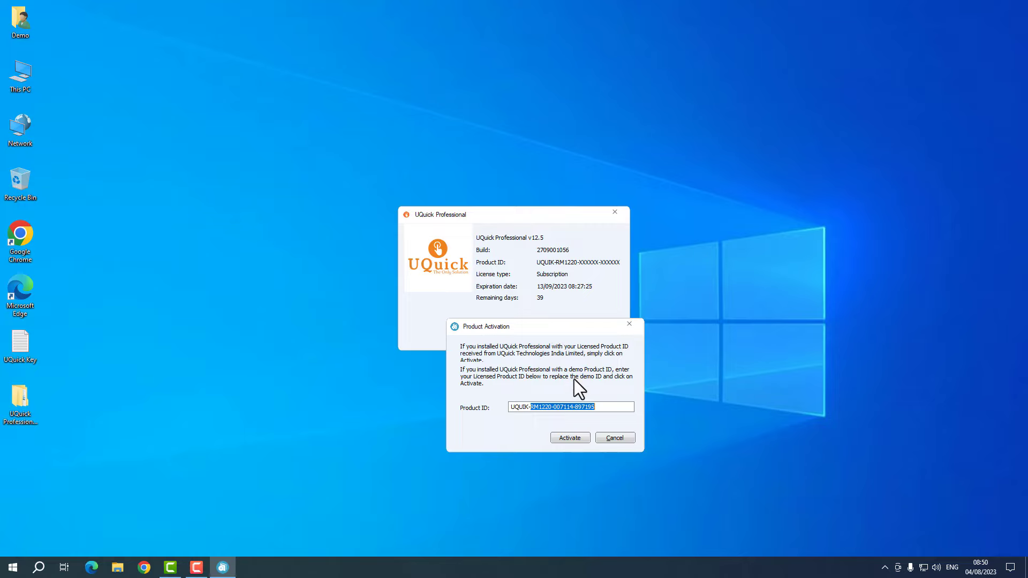
pyautogui.moveTo(600, 406); pyautogui.dragTo(560, 406)
pyautogui.click(601, 410)
# - Cancel activation, close the licence details window, and show the hidden tray icons
pyautogui.click(607, 436)
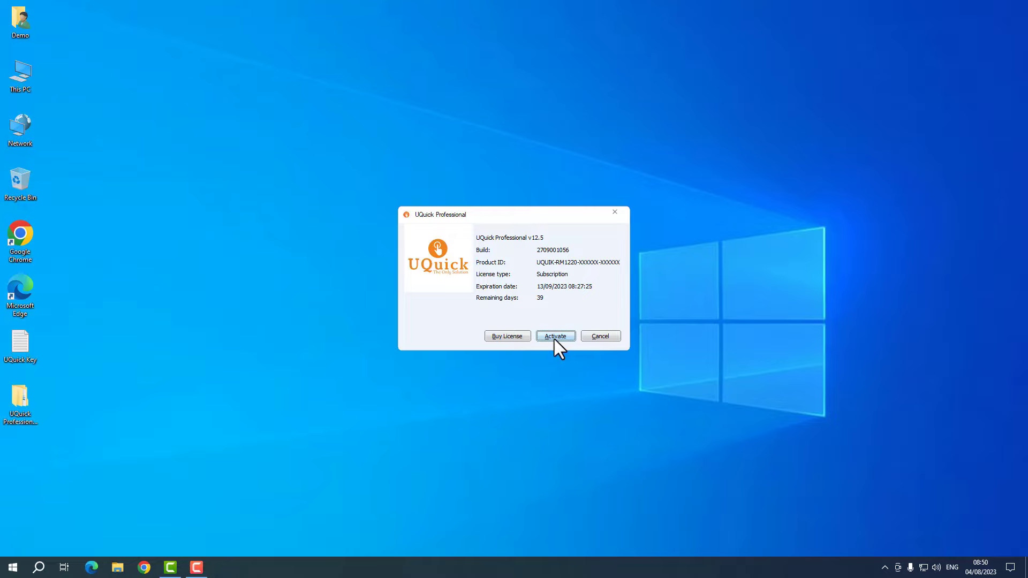
pyautogui.click(608, 339)
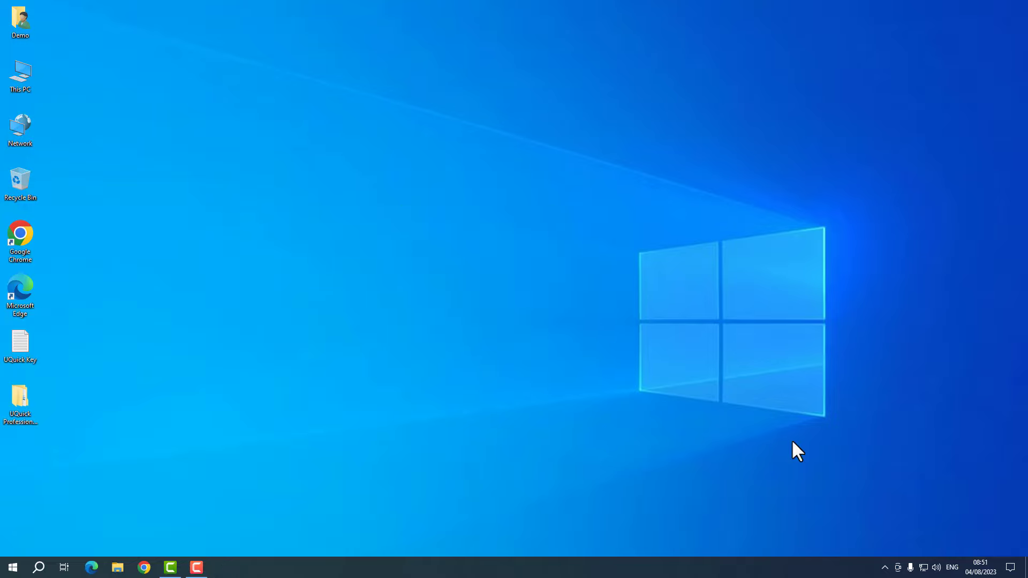
pyautogui.click(883, 569)
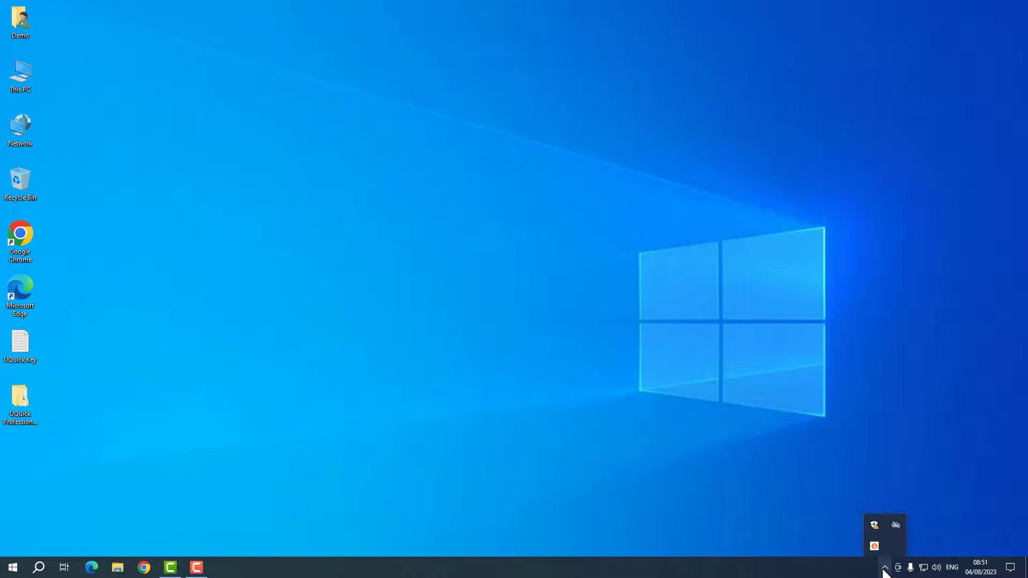
pyautogui.rightClick(878, 542)
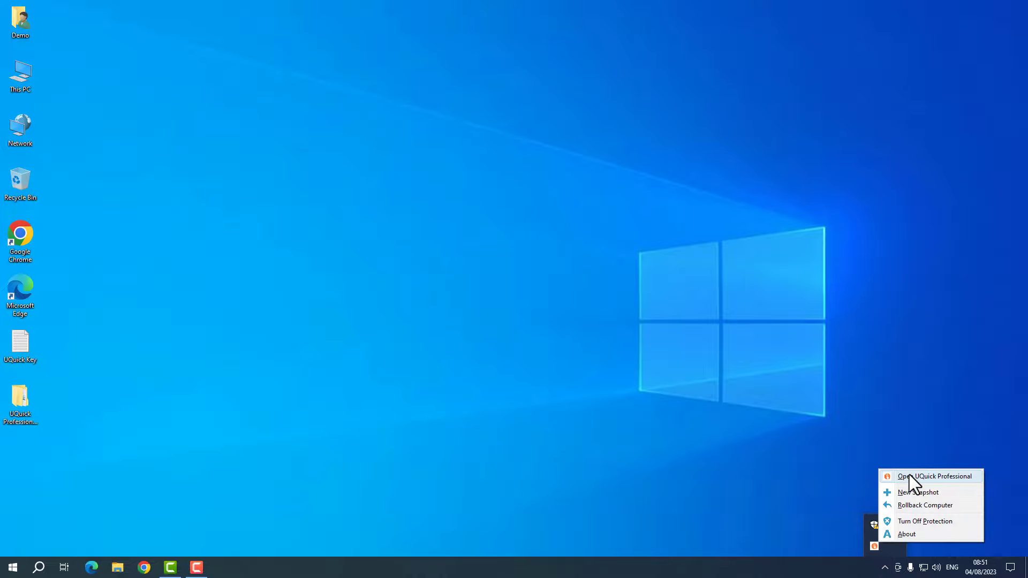
pyautogui.click(908, 474)
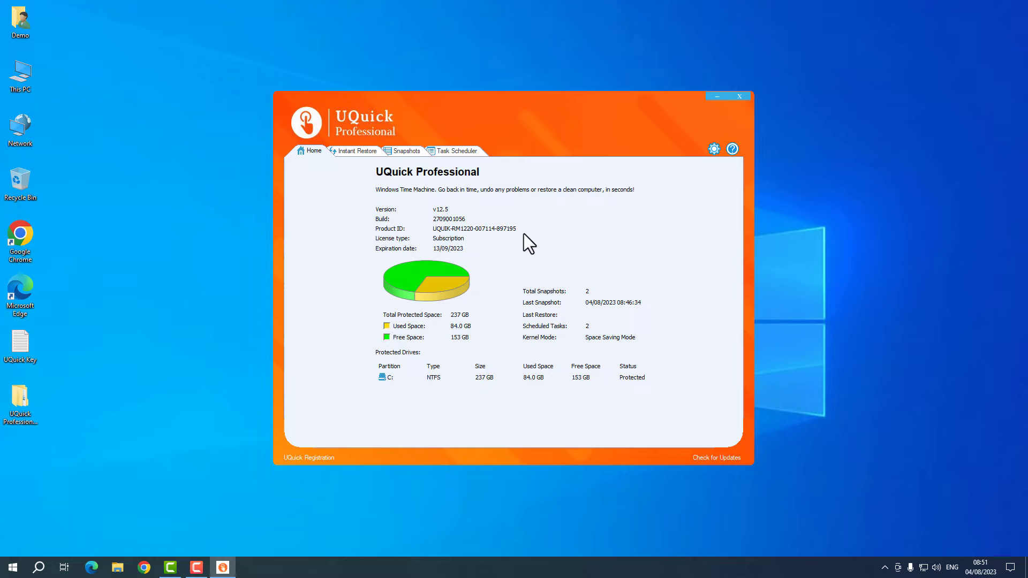
pyautogui.click(361, 152)
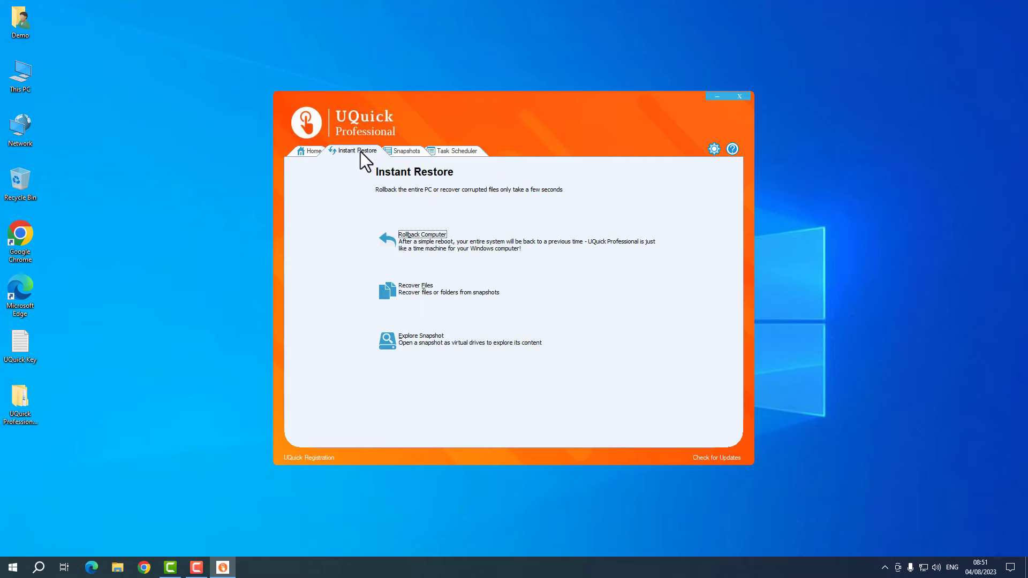
pyautogui.click(406, 152)
pyautogui.click(457, 149)
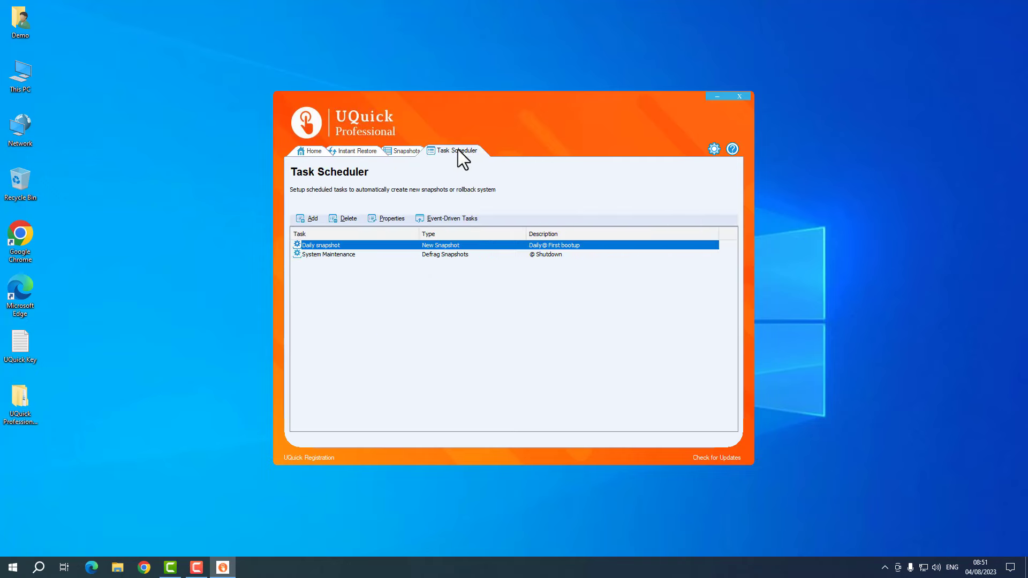
pyautogui.click(316, 152)
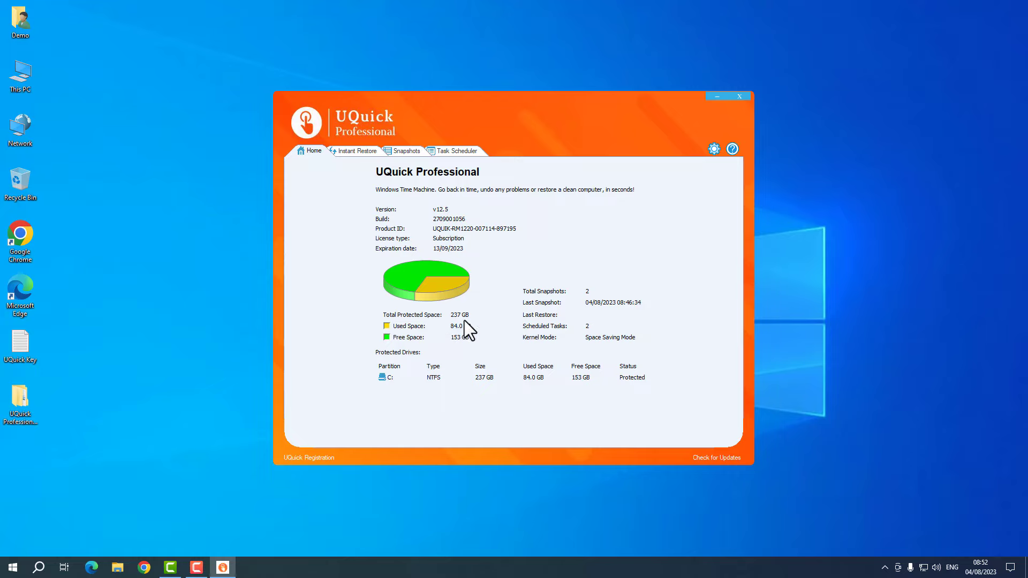
pyautogui.doubleClick(24, 81)
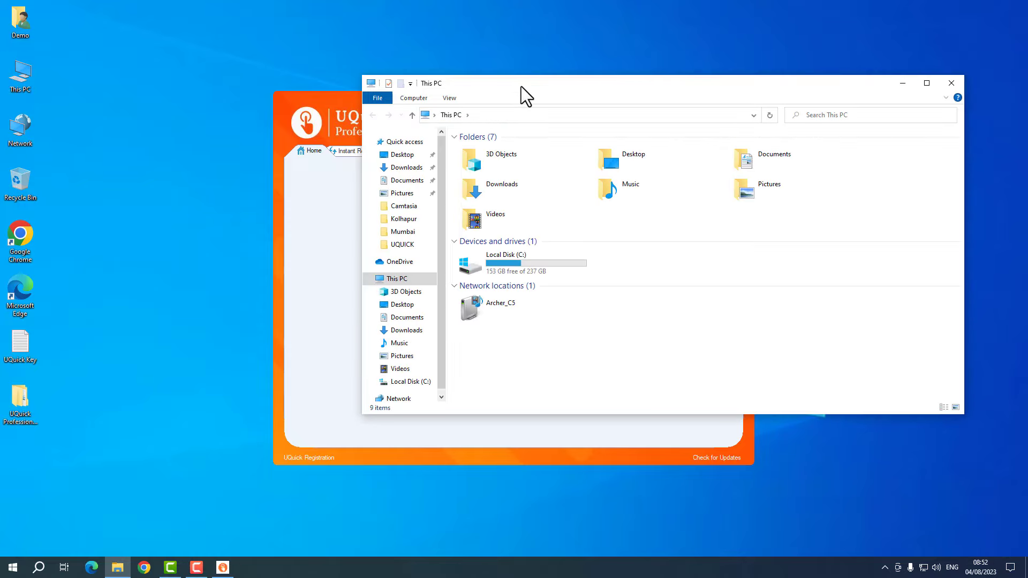
pyautogui.doubleClick(521, 86)
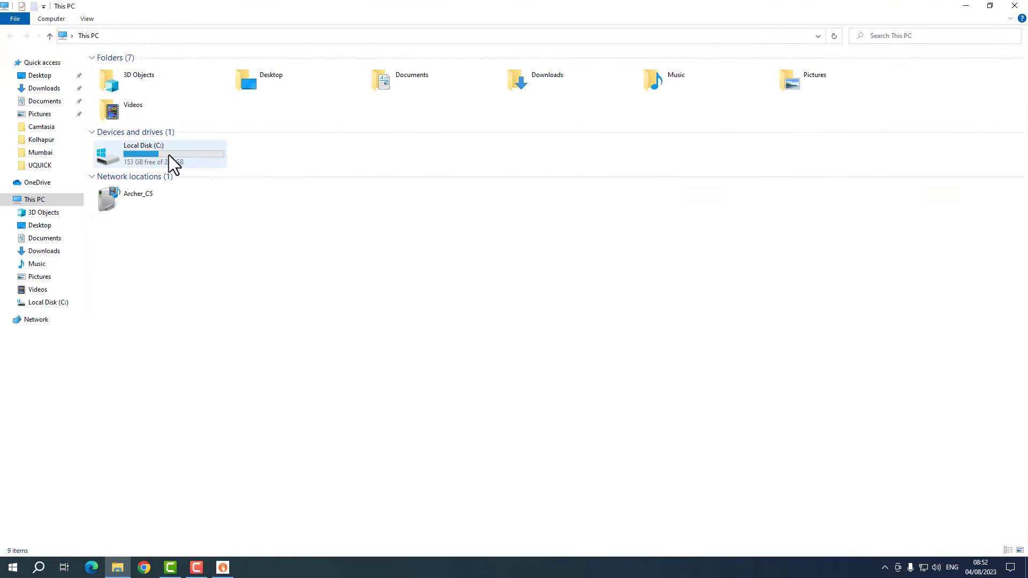
pyautogui.click(174, 155)
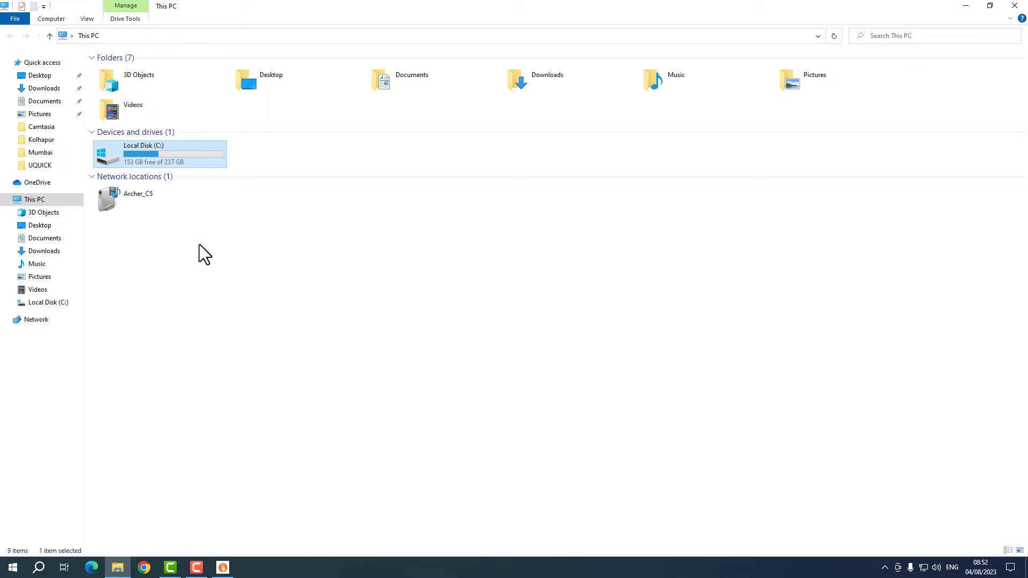
pyautogui.click(199, 244)
pyautogui.click(1014, 5)
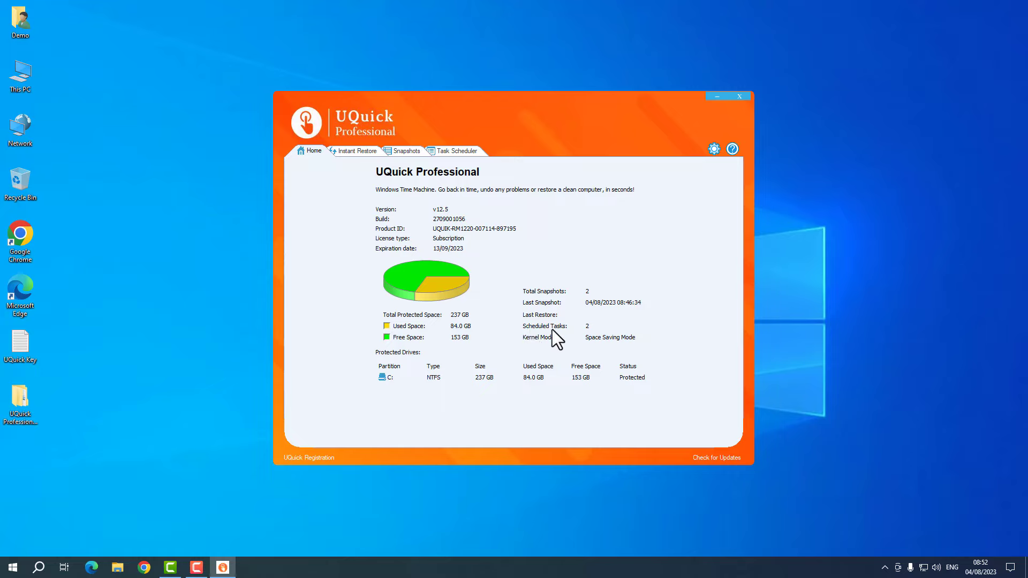
# - Review the Daily snapshot and System Maintenance scheduled tasks, then return to the Home overview
pyautogui.click(453, 150)
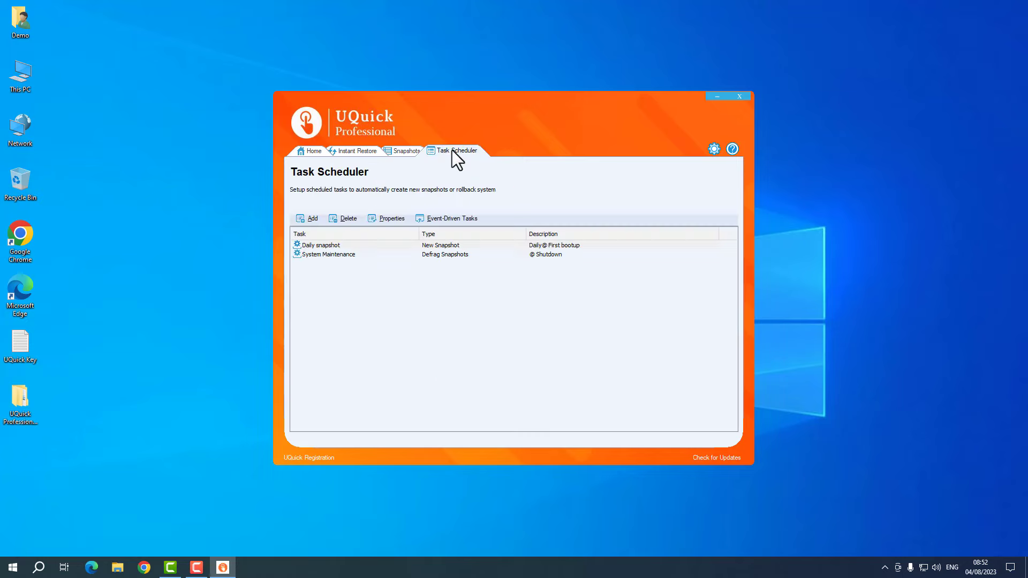
pyautogui.click(327, 246)
pyautogui.click(334, 255)
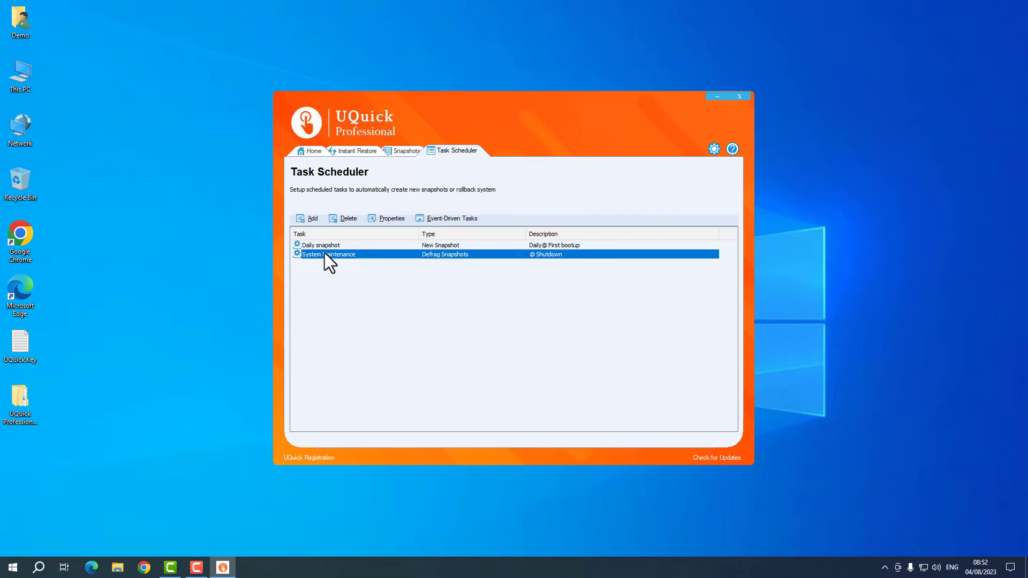
pyautogui.click(326, 246)
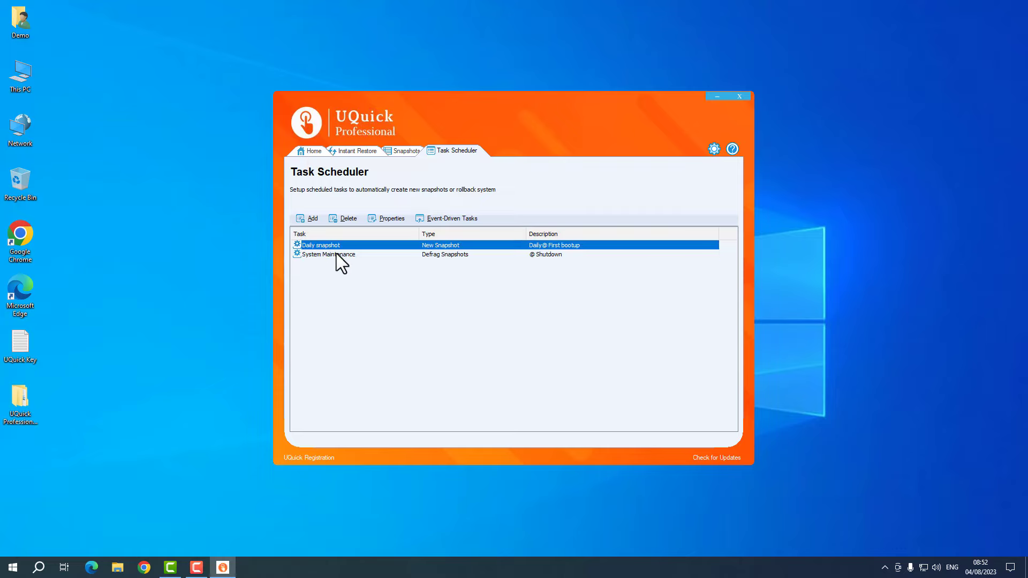
pyautogui.click(336, 254)
pyautogui.click(314, 151)
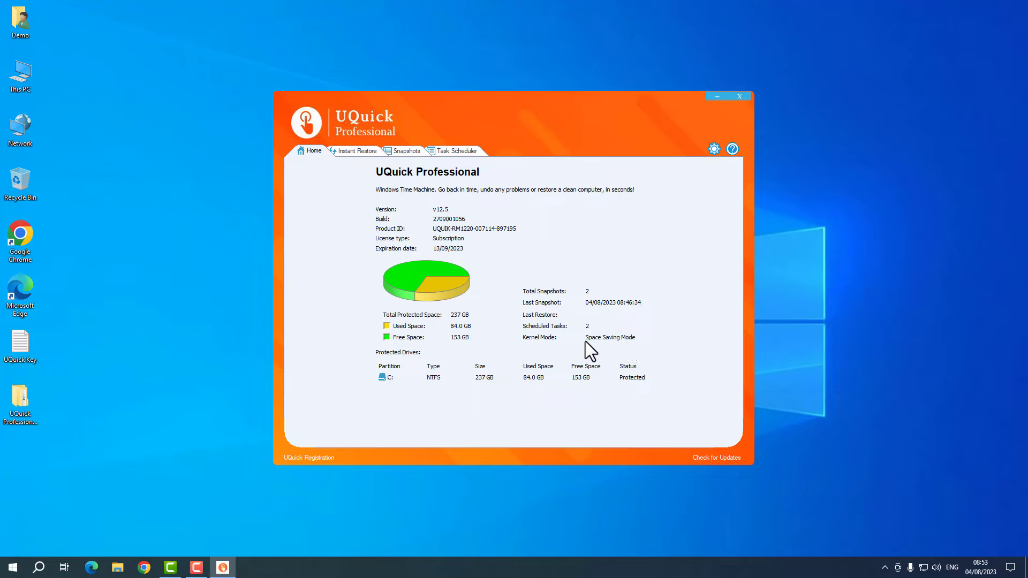
# - Open Settings, view the Kernel Mode options, and cancel without saving changes
pyautogui.click(714, 150)
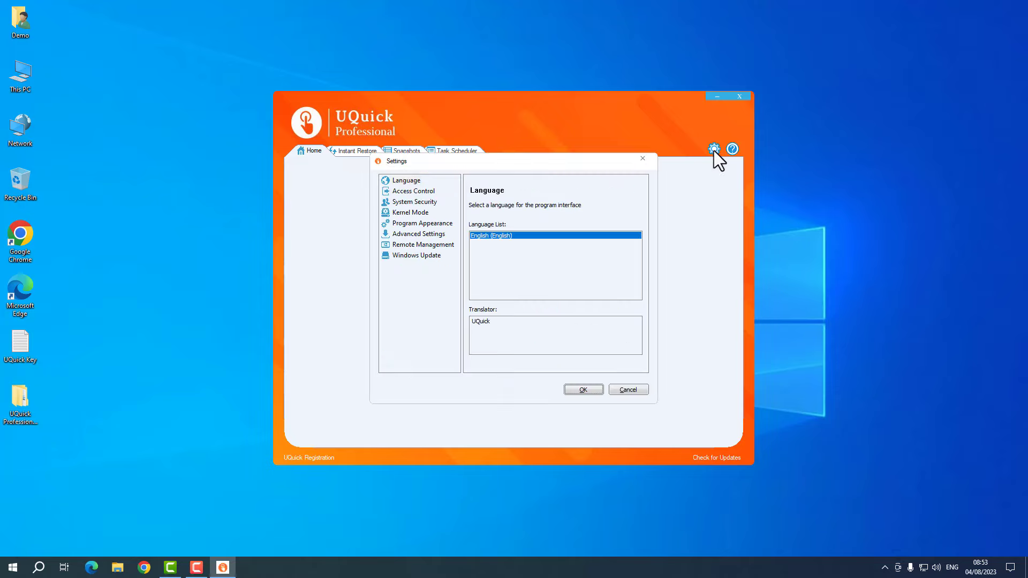
pyautogui.click(416, 213)
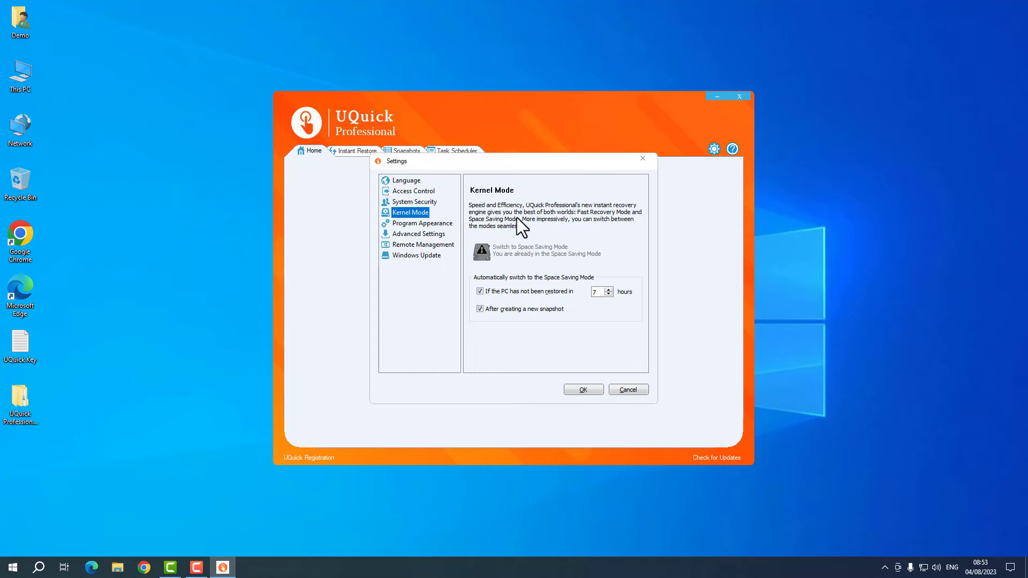
pyautogui.moveTo(516, 159)
pyautogui.mouseDown()
pyautogui.moveTo(788, 147)
pyautogui.moveTo(522, 168)
pyautogui.mouseUp()
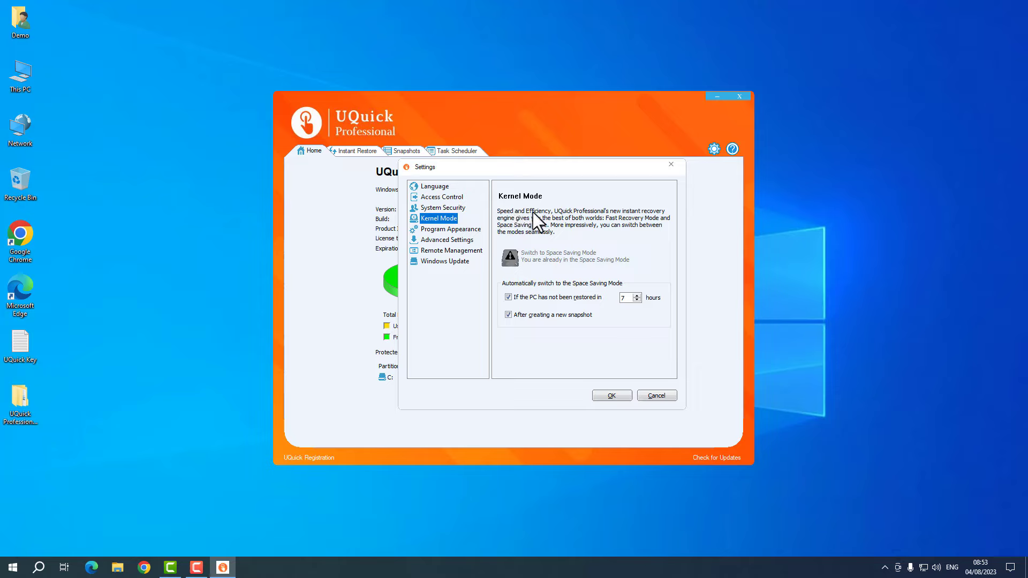
pyautogui.moveTo(548, 165); pyautogui.dragTo(392, 167)
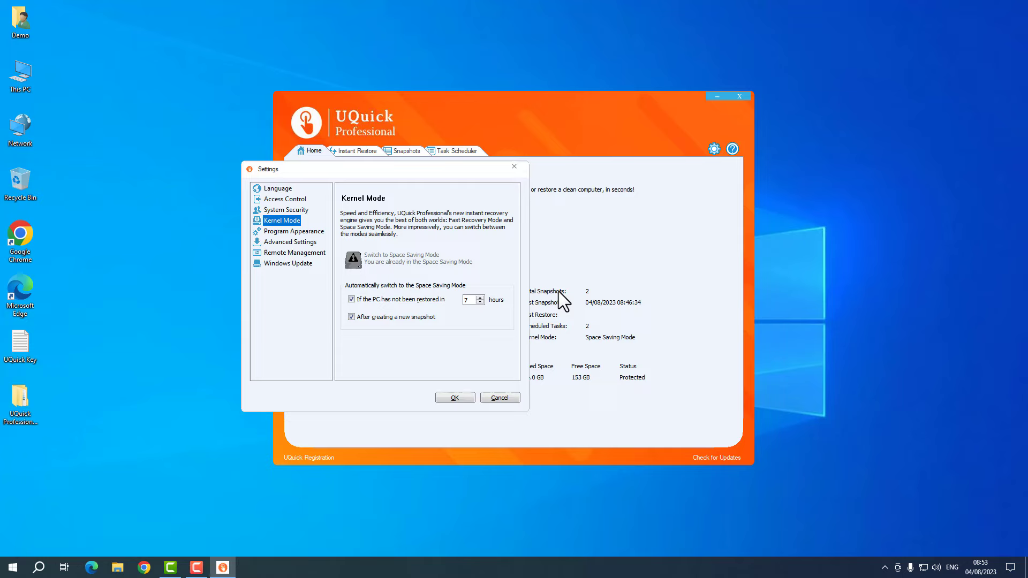
pyautogui.click(506, 397)
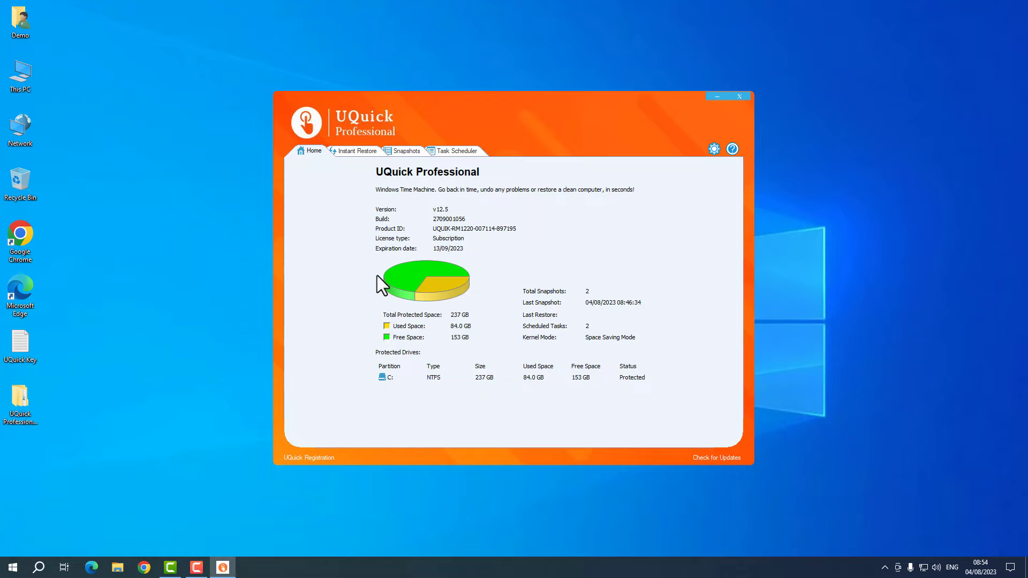
# - Switch to Instant Restore, back to Home, then to Instant Restore again
pyautogui.click(374, 152)
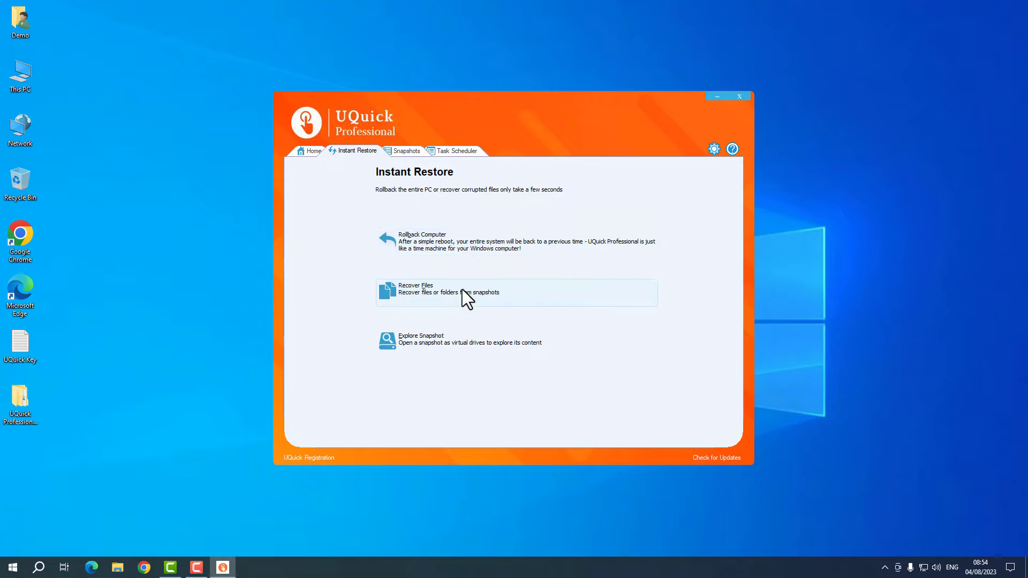
pyautogui.click(312, 151)
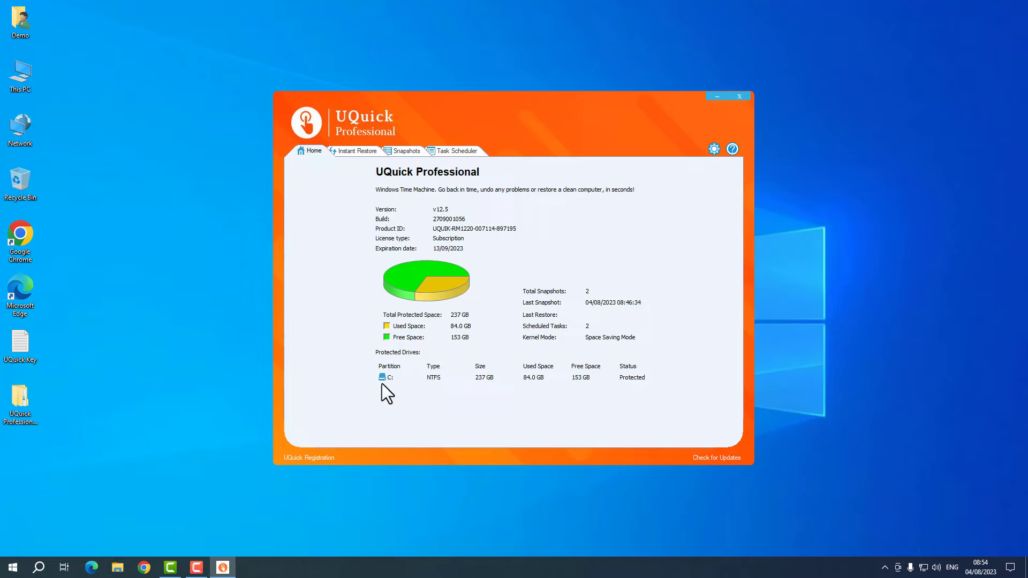
pyautogui.click(346, 152)
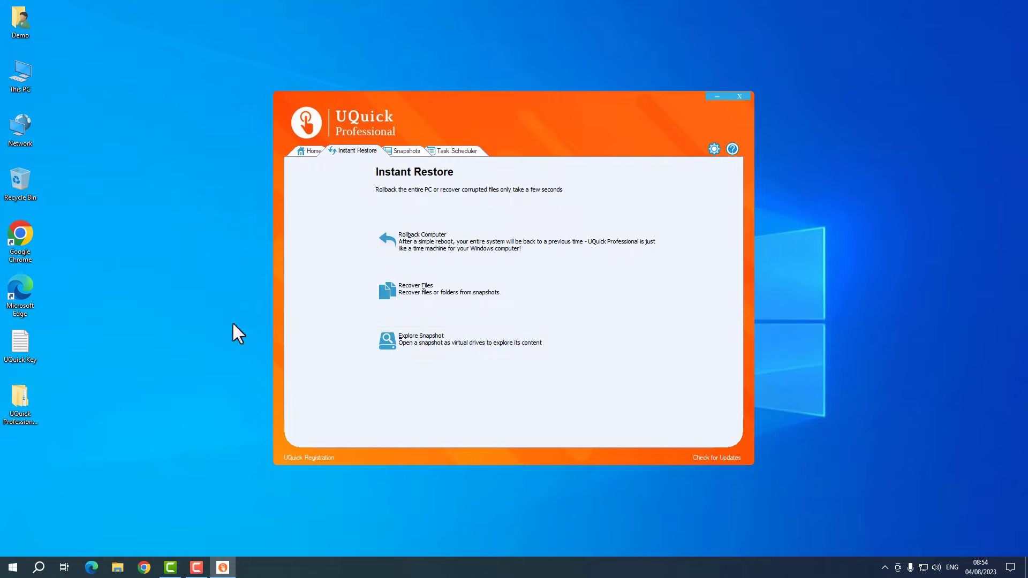
# - Browse into the UQuick Professional 12.5 desktop folder and its UQuick Professional subfolder
pyautogui.click(24, 401)
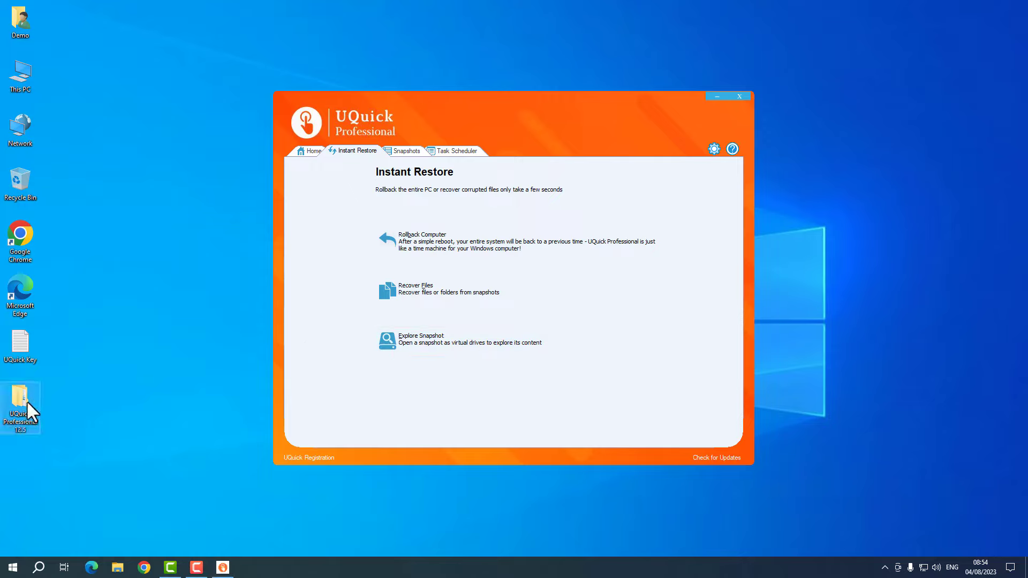
pyautogui.doubleClick(27, 397)
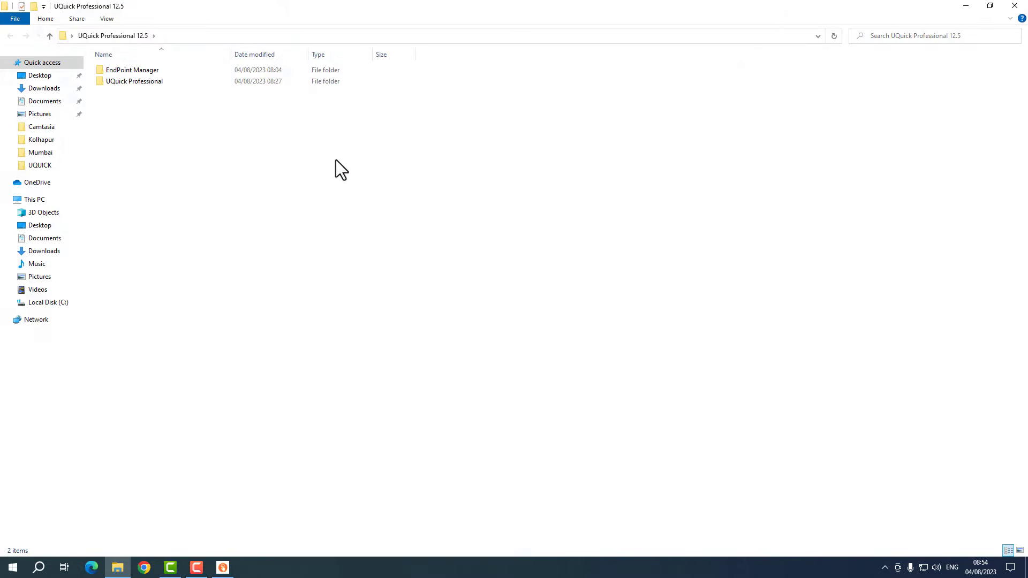
pyautogui.doubleClick(210, 85)
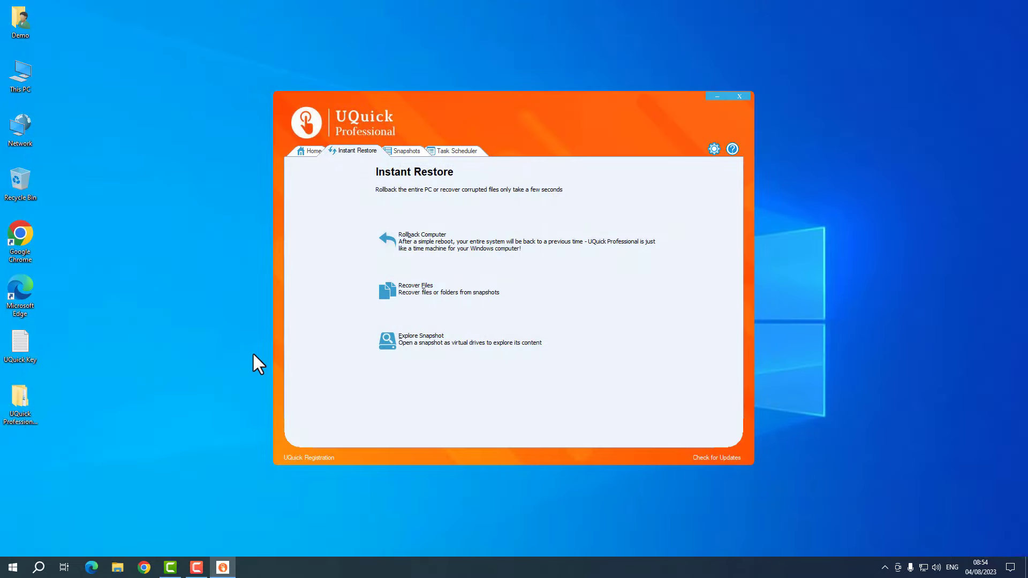
# - Permanently delete the UQuick Professional 12.5 folder with Shift+Delete and confirm
pyautogui.click(39, 404)
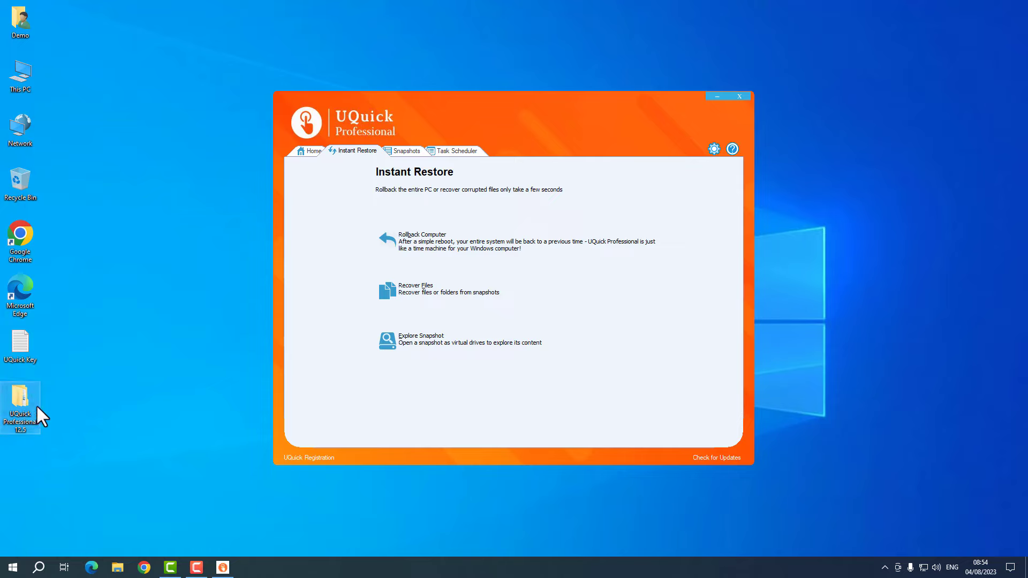
pyautogui.hotkey('shift', 'Delete')
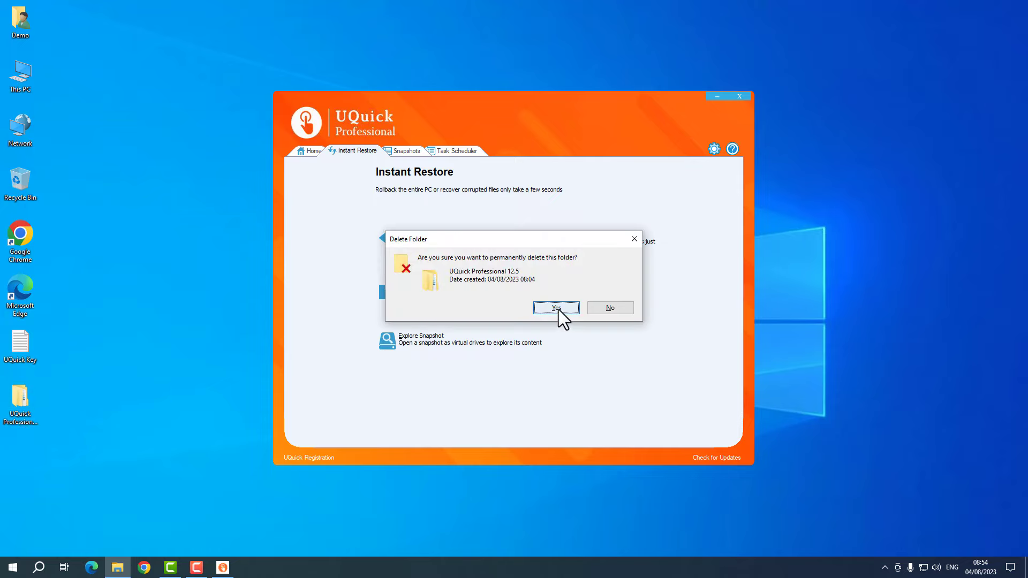
pyautogui.click(557, 308)
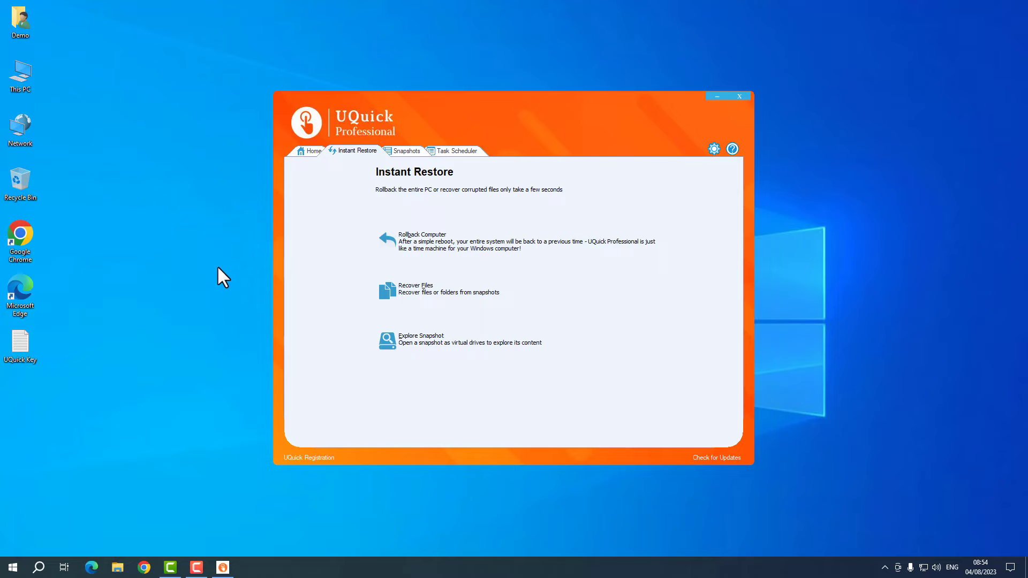
# - In Explore Snapshot, choose the Win:04-08-2023 snapshot and mount it as virtual drives
pyautogui.click(433, 345)
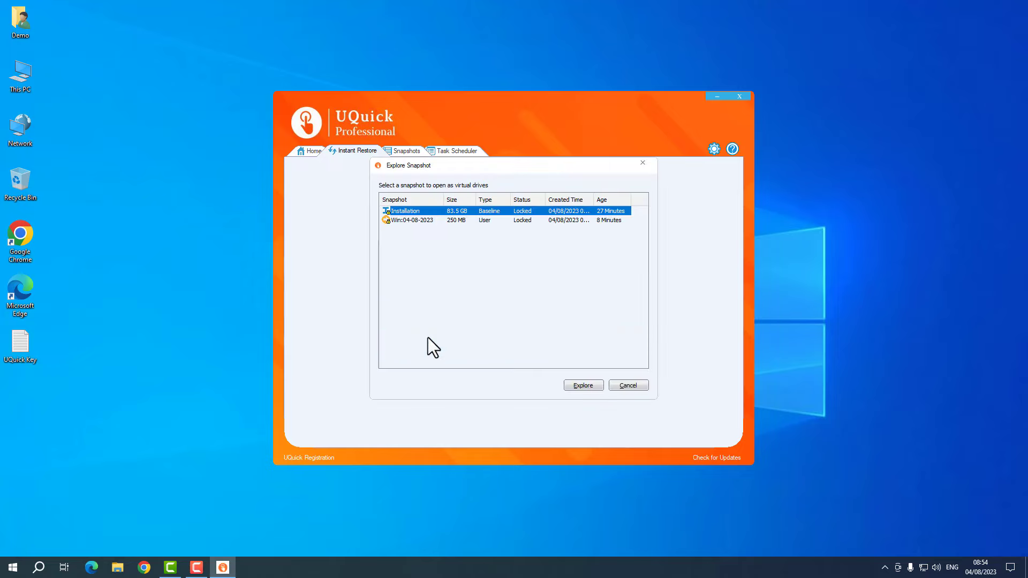
pyautogui.click(409, 221)
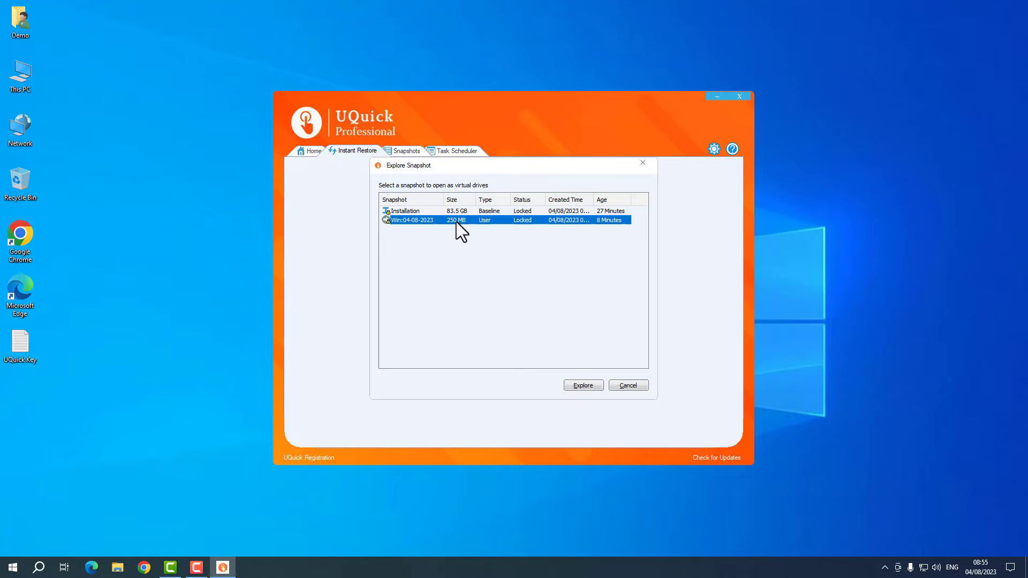
pyautogui.click(583, 386)
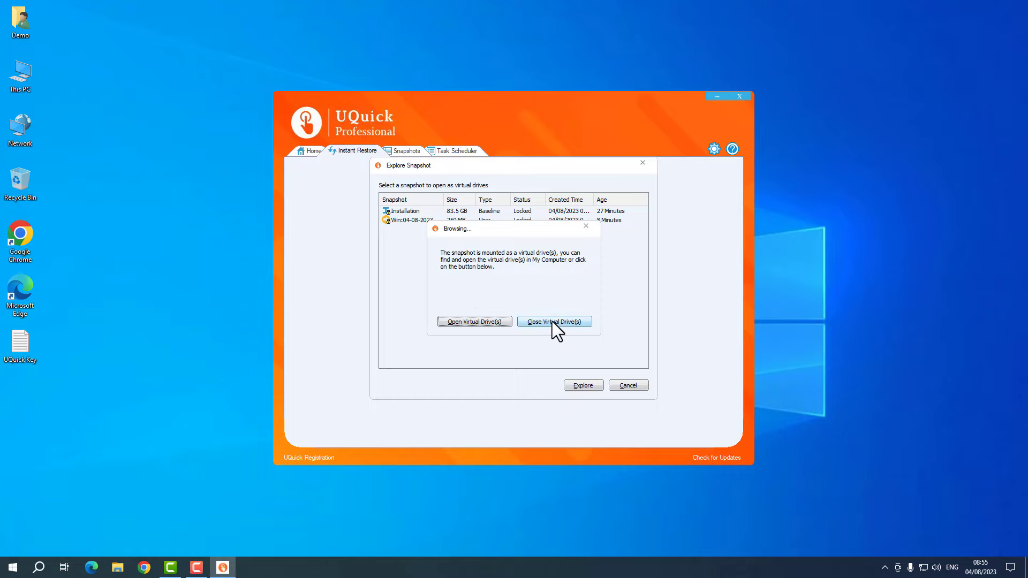
# - Browse the snapshot's Removable Disk (D:) to Users > Demo > Desktop in File Explorer
pyautogui.click(473, 321)
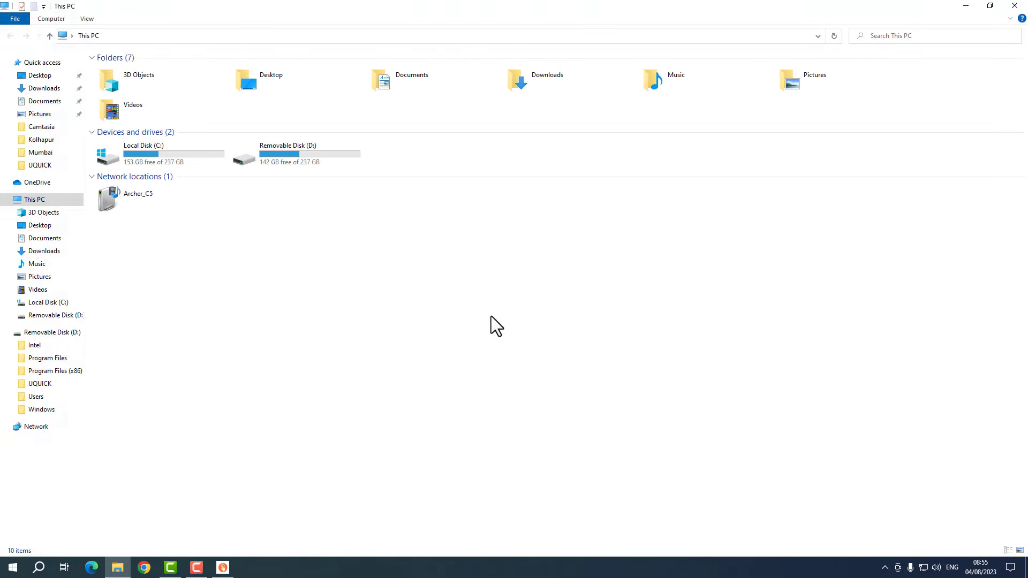
pyautogui.rightClick(445, 258)
pyautogui.click(464, 302)
pyautogui.click(310, 155)
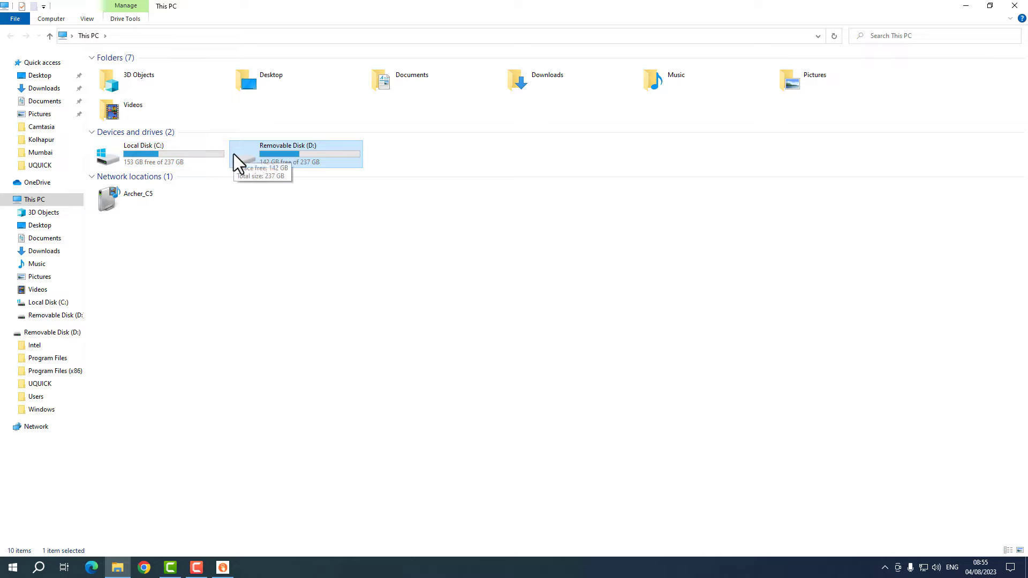
pyautogui.doubleClick(290, 154)
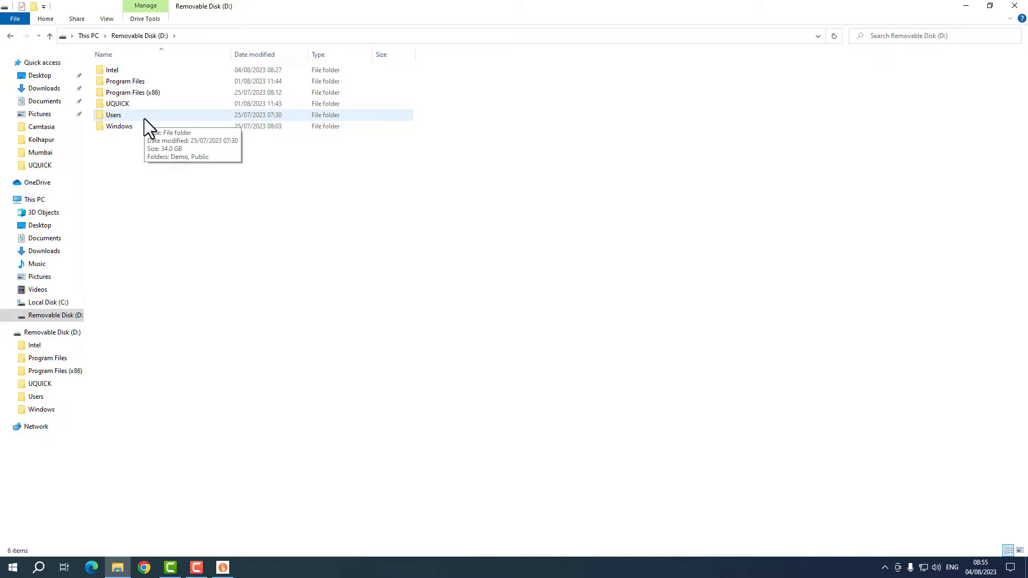
pyautogui.doubleClick(143, 118)
pyautogui.moveTo(386, 7); pyautogui.dragTo(412, 129)
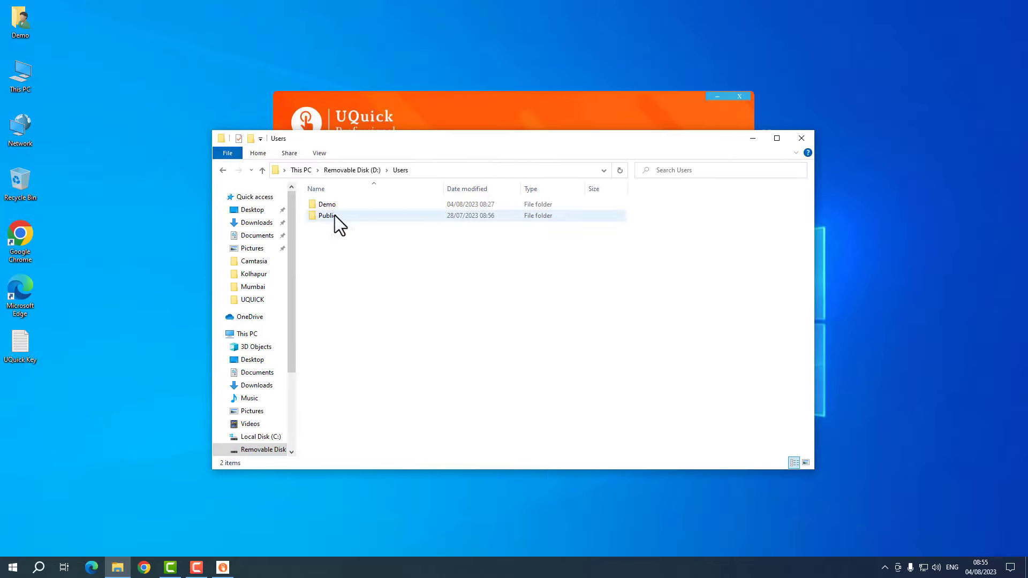
pyautogui.doubleClick(346, 205)
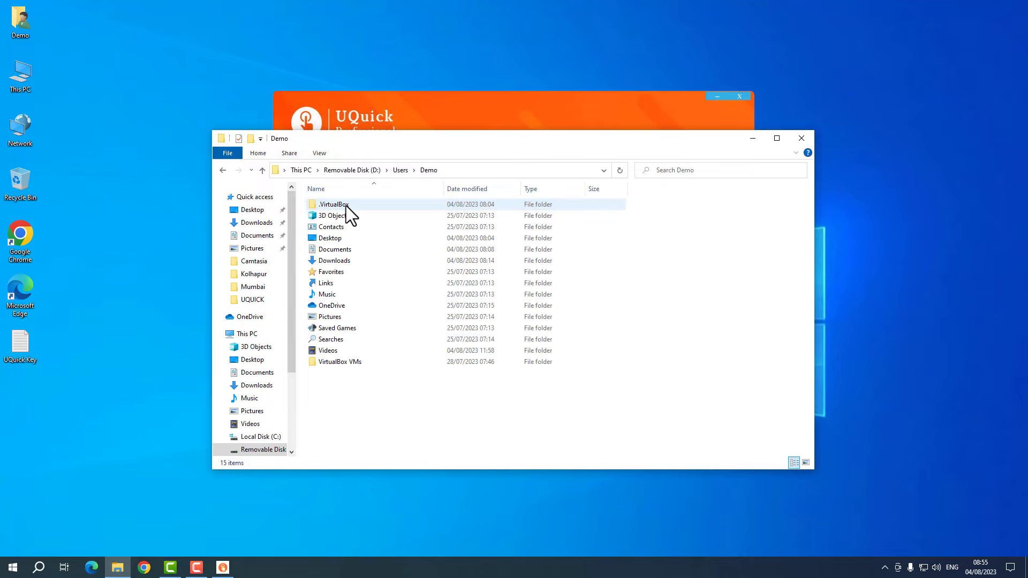
pyautogui.doubleClick(351, 239)
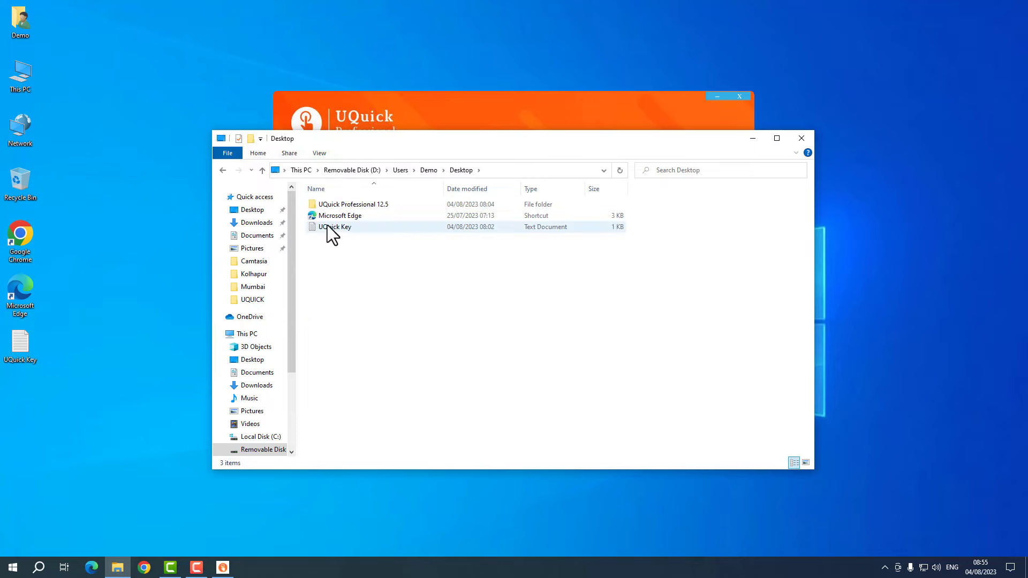
pyautogui.click(18, 395)
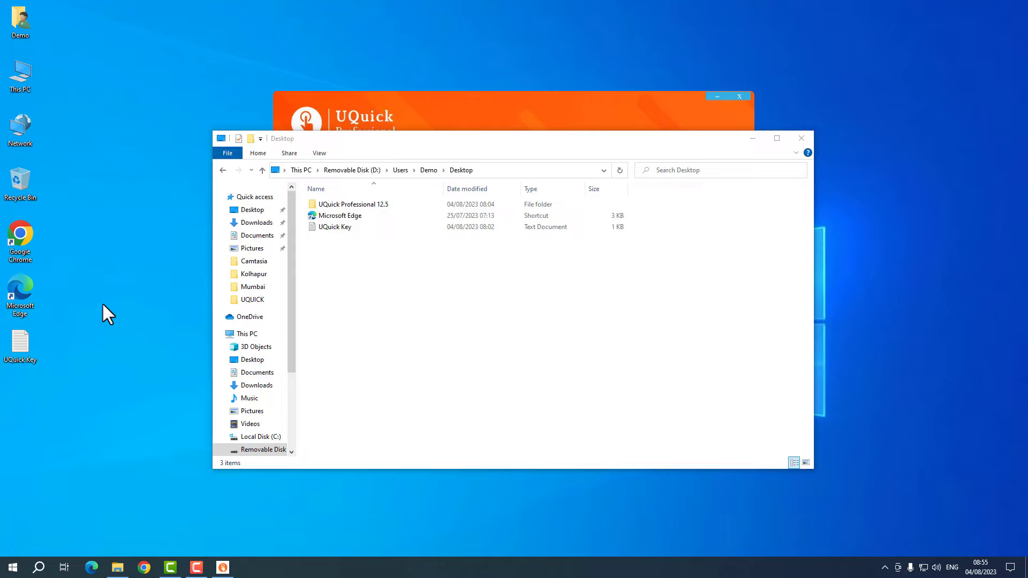
# - Copy the UQuick Professional 12.5 folder from the snapshot Desktop and paste it onto the Windows desktop
pyautogui.rightClick(350, 204)
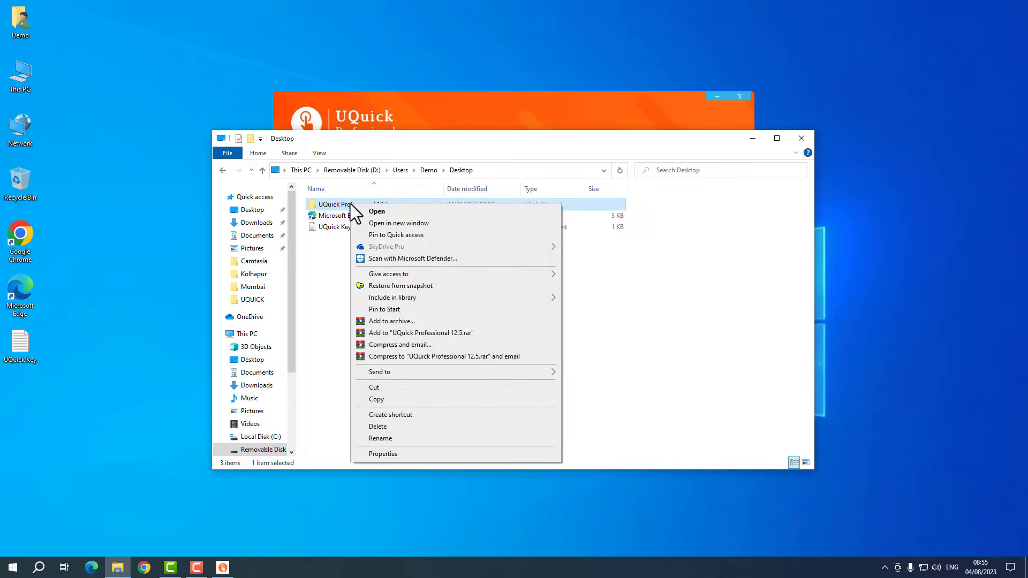
pyautogui.click(363, 208)
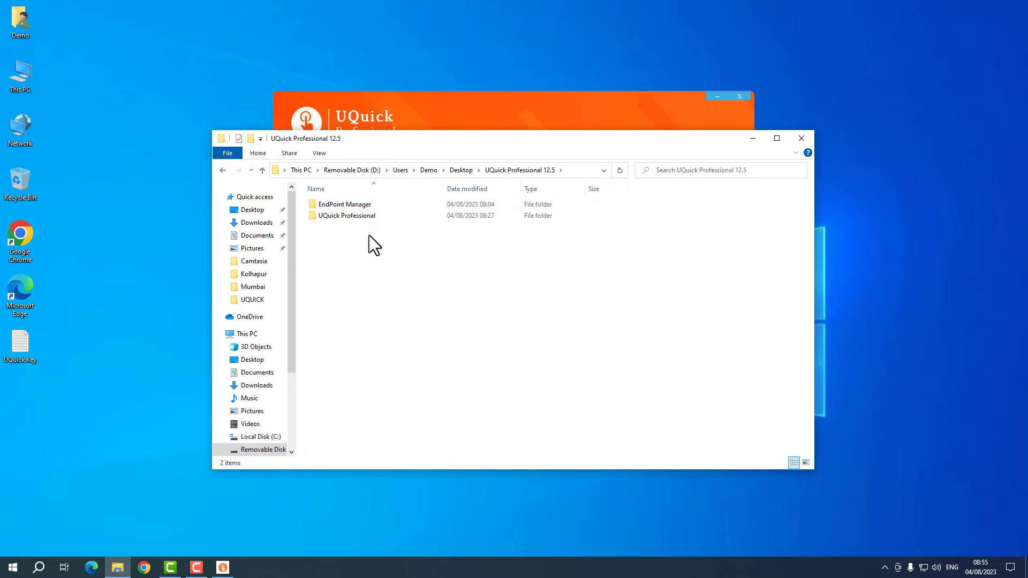
pyautogui.click(464, 172)
pyautogui.rightClick(355, 206)
pyautogui.click(391, 403)
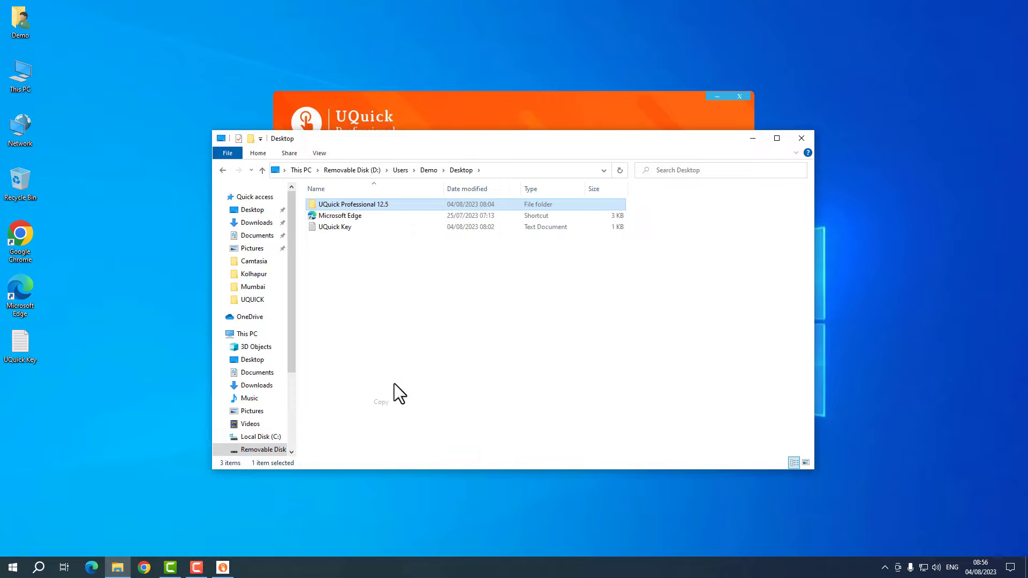
pyautogui.rightClick(73, 323)
pyautogui.click(126, 370)
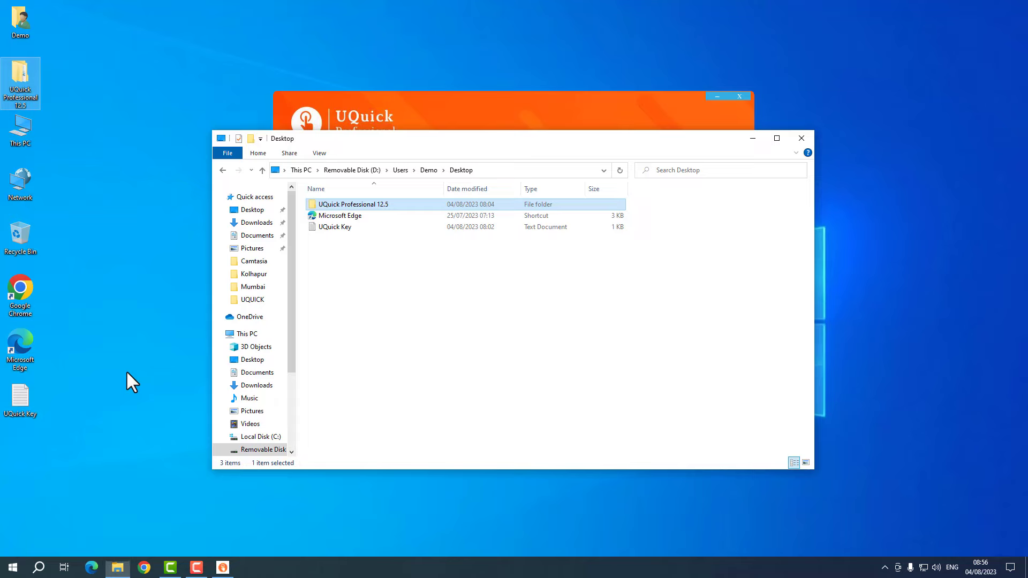
pyautogui.click(126, 371)
# - Refresh the desktop, sort its icons by name and select the pasted UQuick Professional 12.5 folder
pyautogui.rightClick(72, 287)
pyautogui.click(100, 320)
pyautogui.rightClick(87, 274)
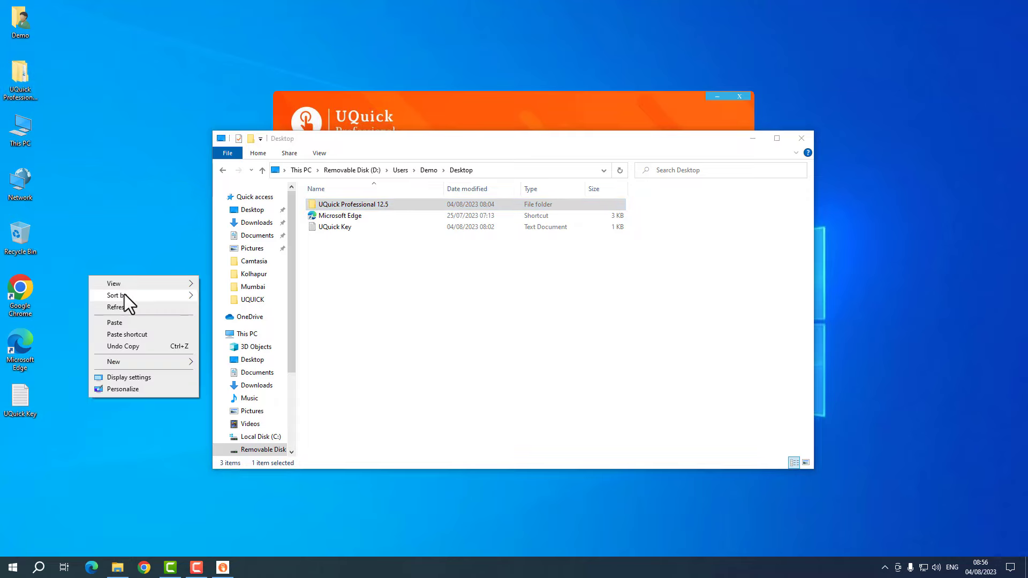
pyautogui.moveTo(124, 296)
pyautogui.click(211, 297)
pyautogui.rightClick(96, 244)
pyautogui.click(108, 278)
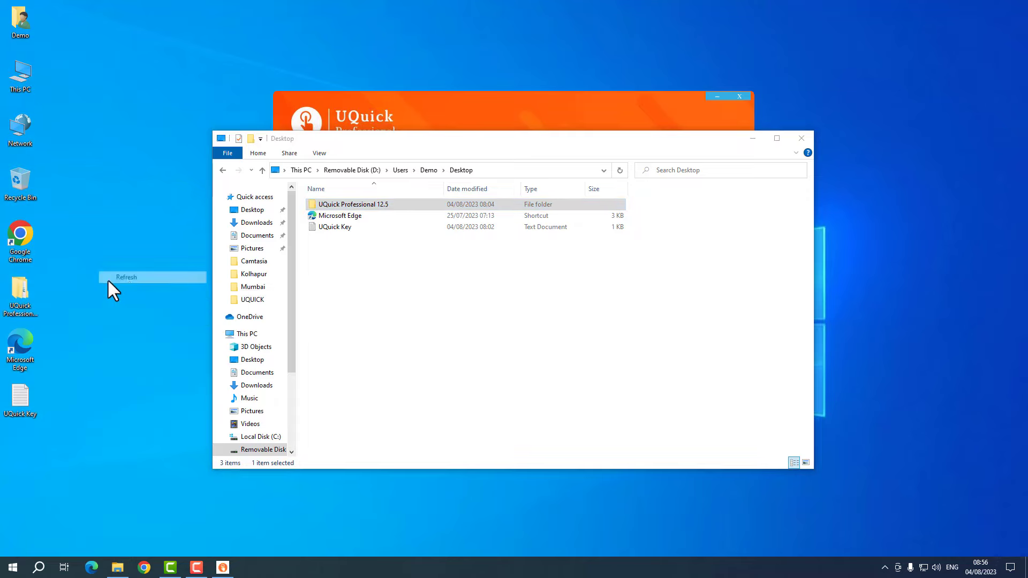
pyautogui.click(25, 289)
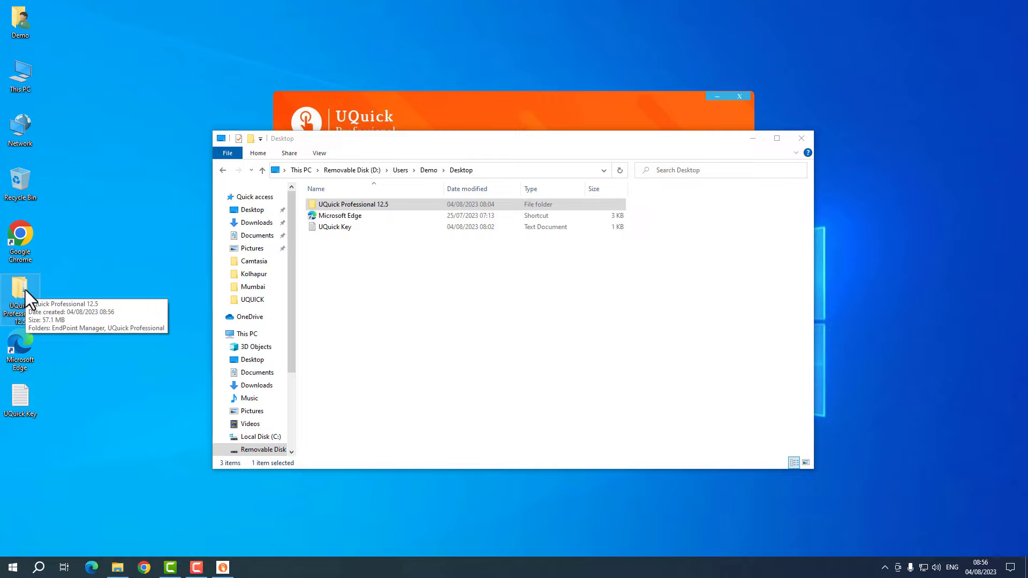
pyautogui.click(513, 258)
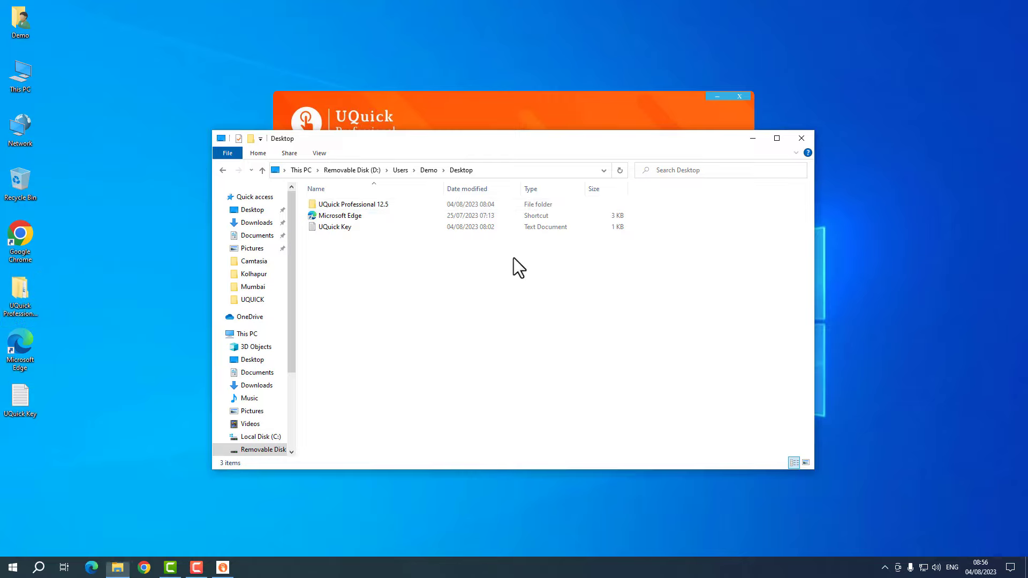
# - Close the File Explorer window and refresh the desktop
pyautogui.click(803, 138)
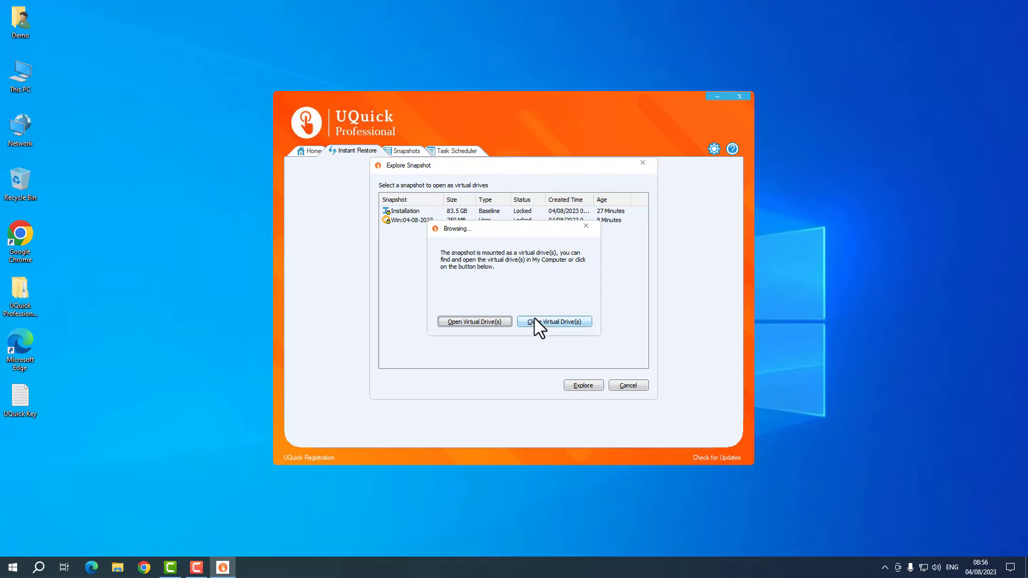
pyautogui.rightClick(101, 272)
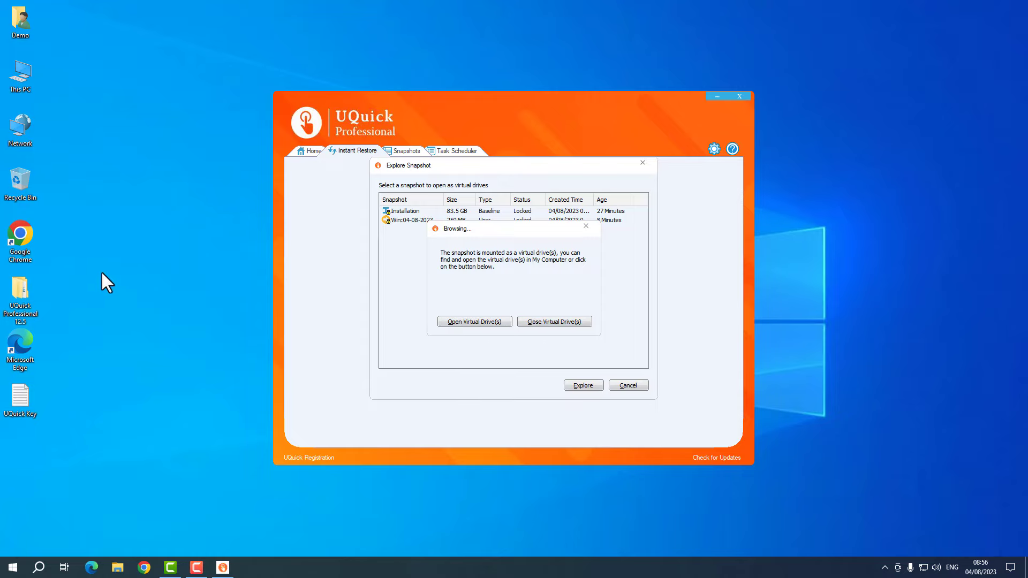
pyautogui.click(130, 307)
# - Close the snapshot's virtual drives and cancel the Explore Snapshot dialog
pyautogui.click(561, 323)
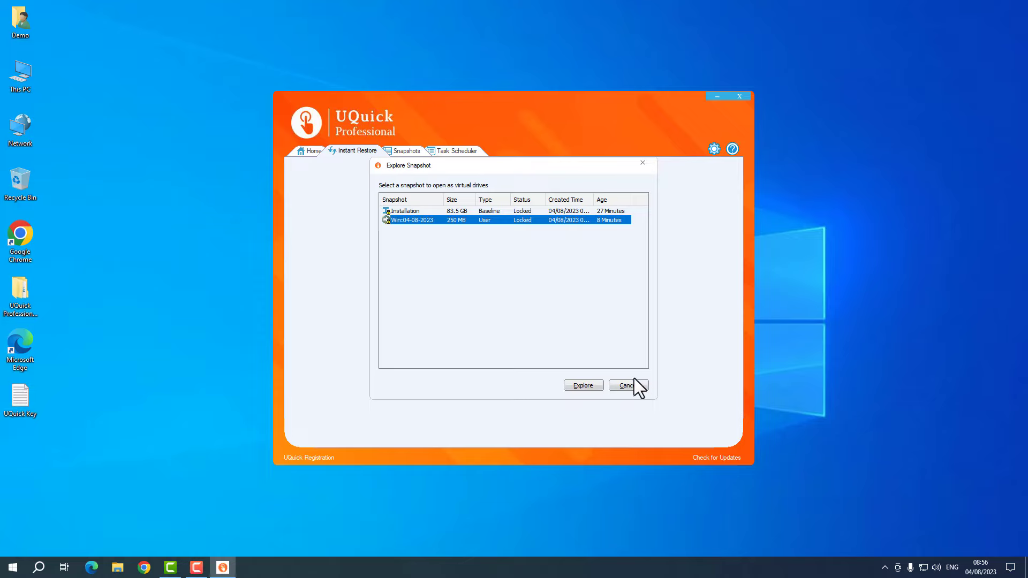
pyautogui.click(20, 294)
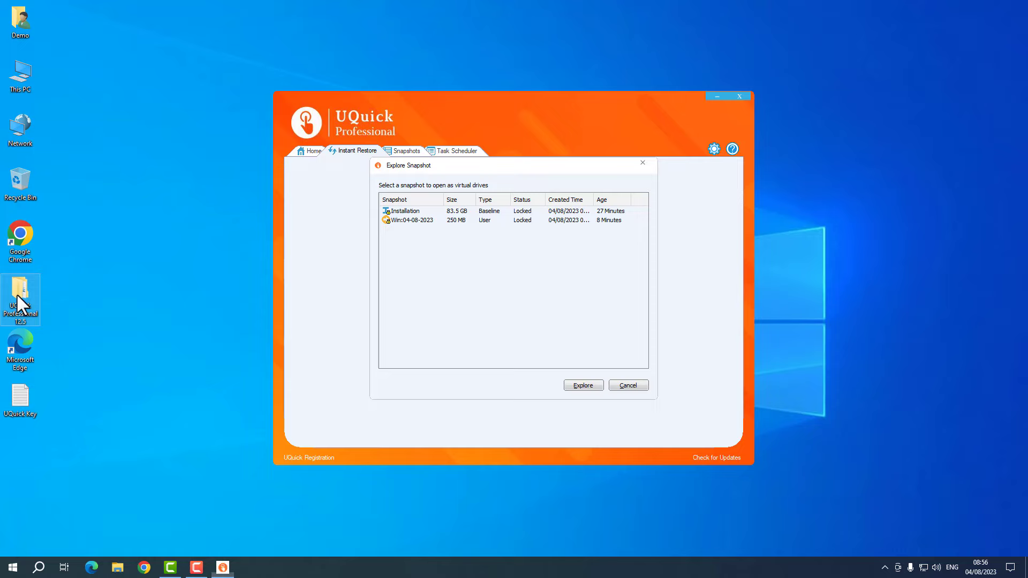
pyautogui.click(628, 385)
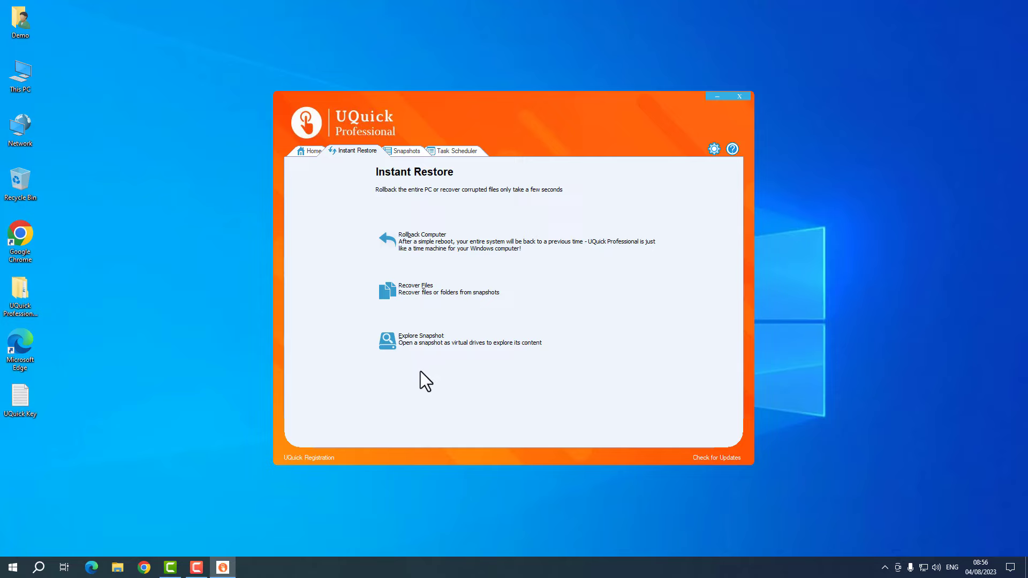
pyautogui.click(420, 242)
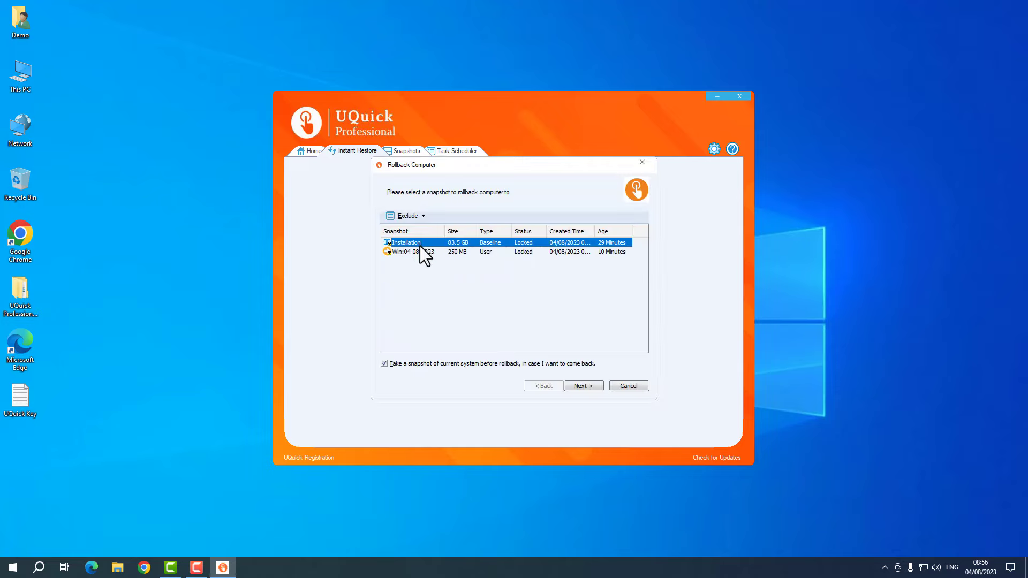
pyautogui.click(419, 243)
pyautogui.click(419, 251)
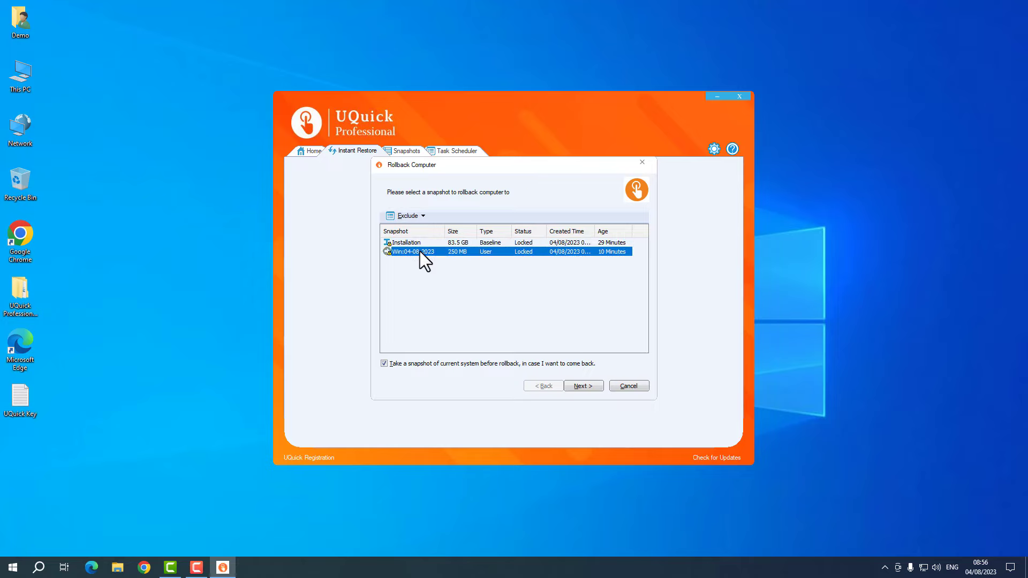
pyautogui.click(583, 386)
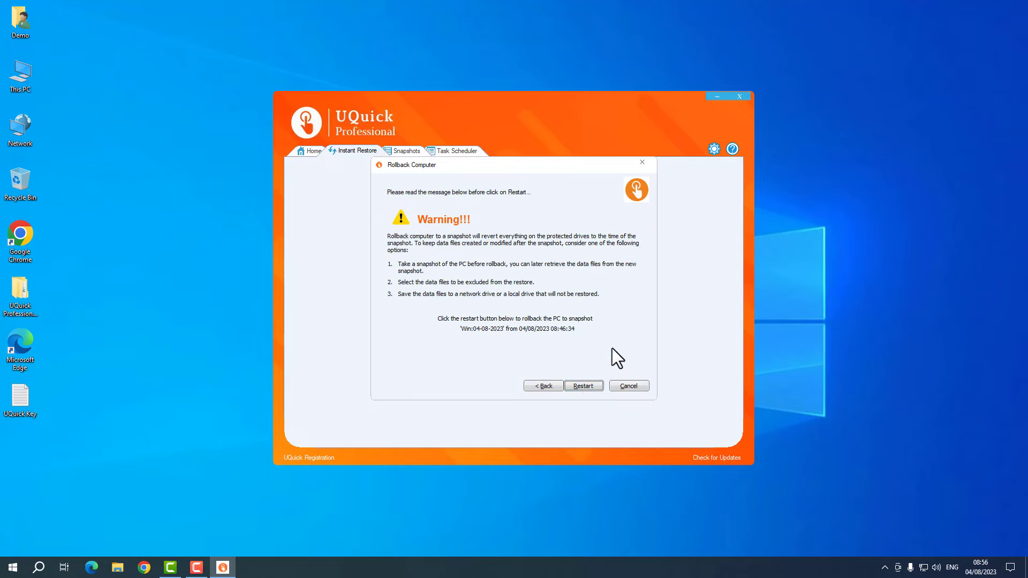
pyautogui.click(629, 387)
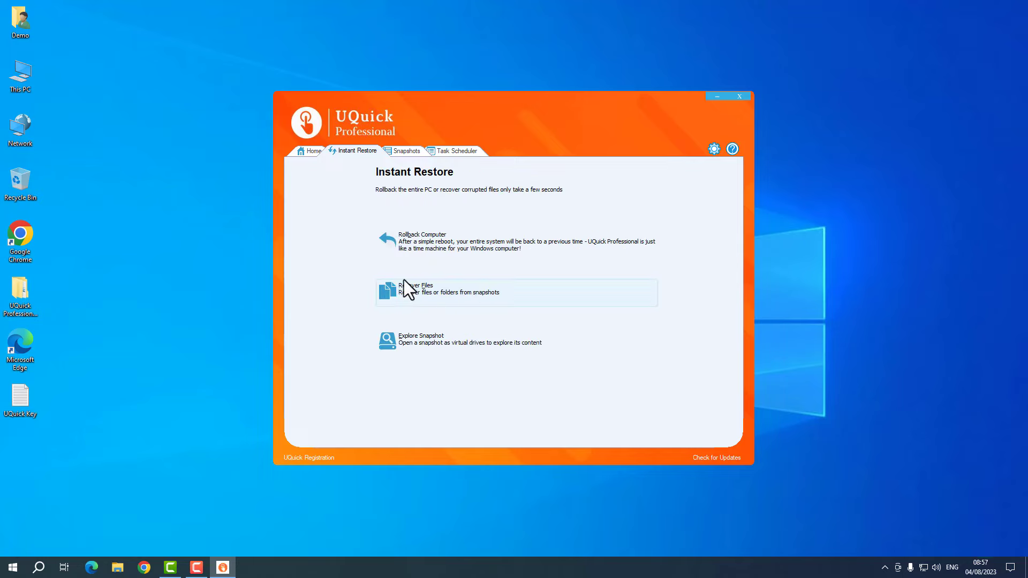
# - Start Recover Files and choose 'I know the file name I want to recover' after trying the file-type option
pyautogui.click(421, 290)
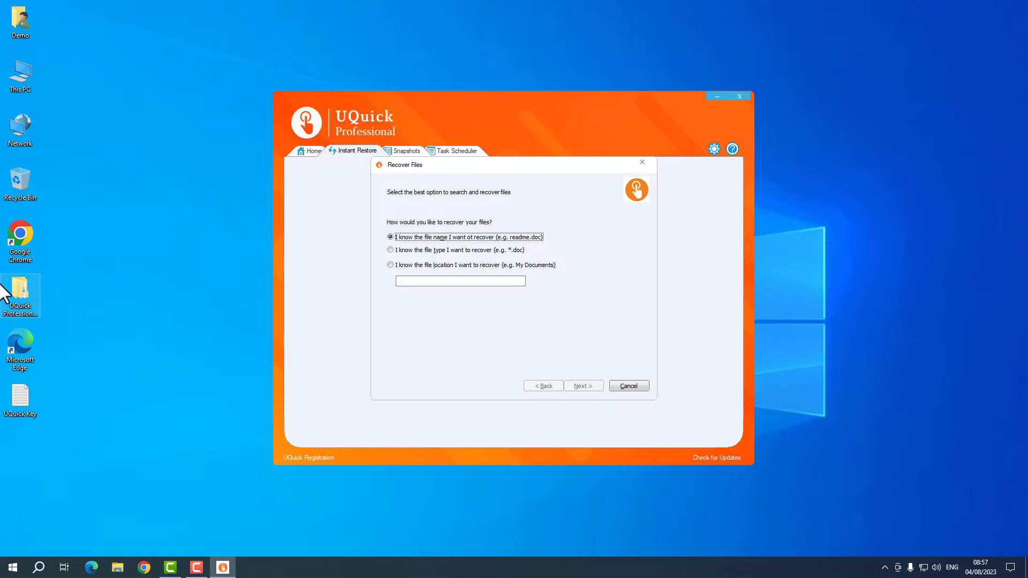
pyautogui.click(465, 251)
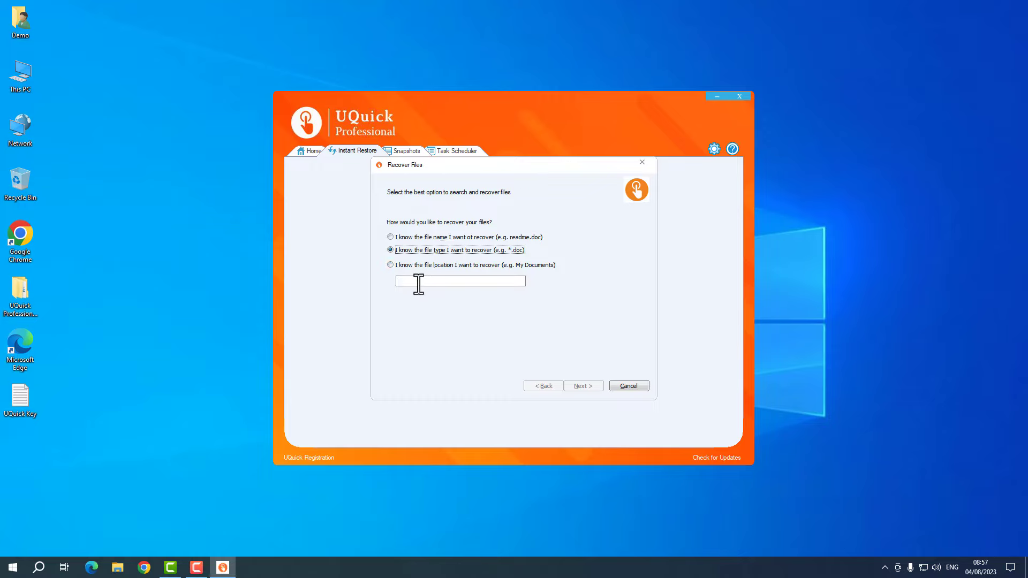
pyautogui.click(531, 237)
pyautogui.click(20, 287)
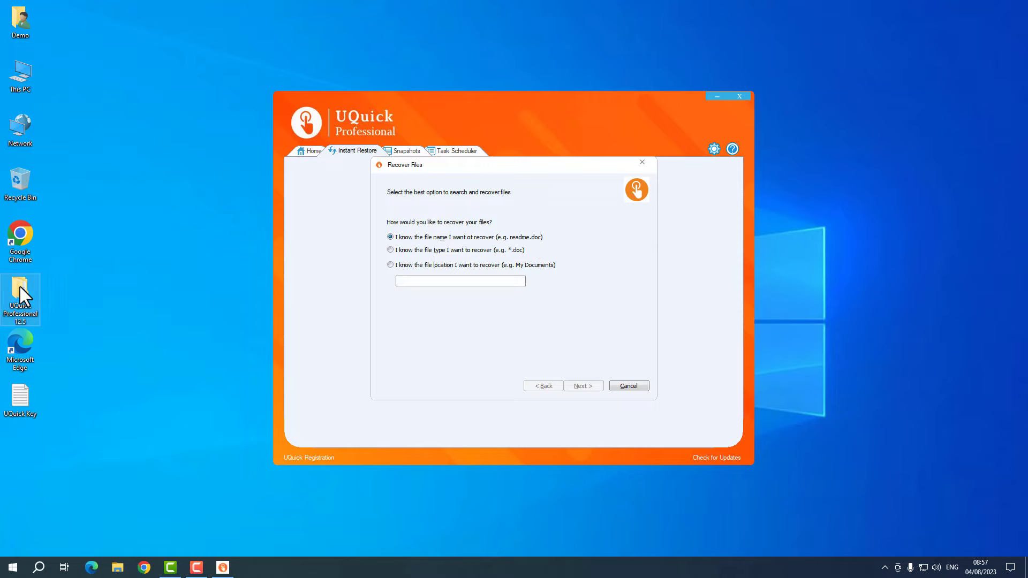
# - Open the UQuick Key text file in Notepad, look over its key line, then close it
pyautogui.click(25, 398)
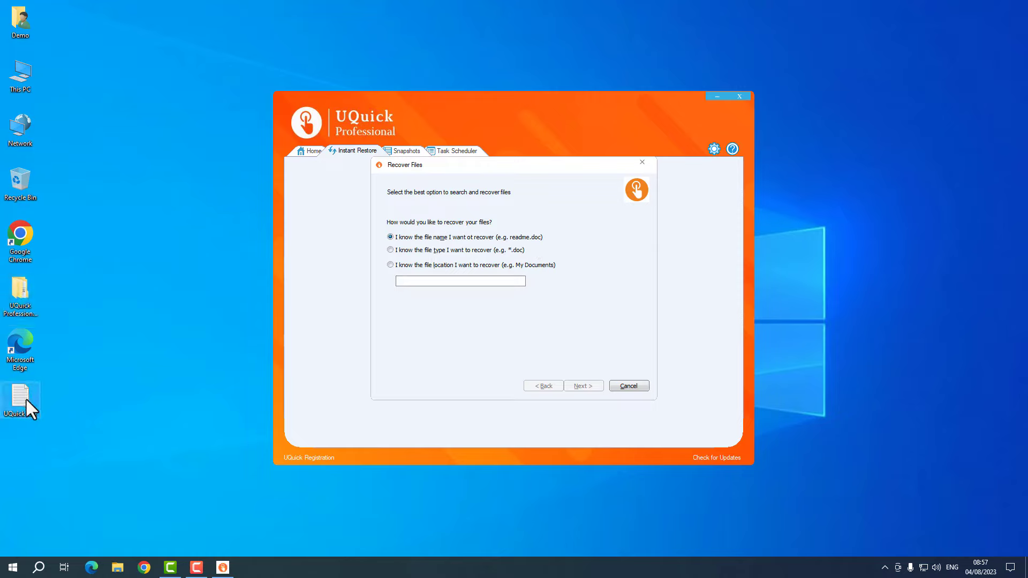
pyautogui.doubleClick(26, 399)
pyautogui.click(299, 243)
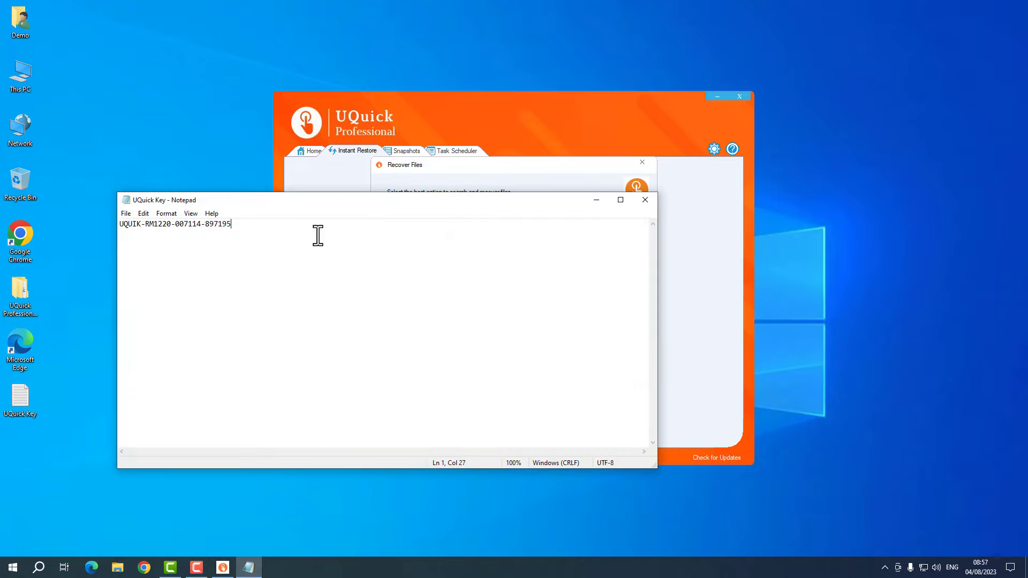
pyautogui.moveTo(343, 229); pyautogui.dragTo(111, 222)
pyautogui.click(318, 242)
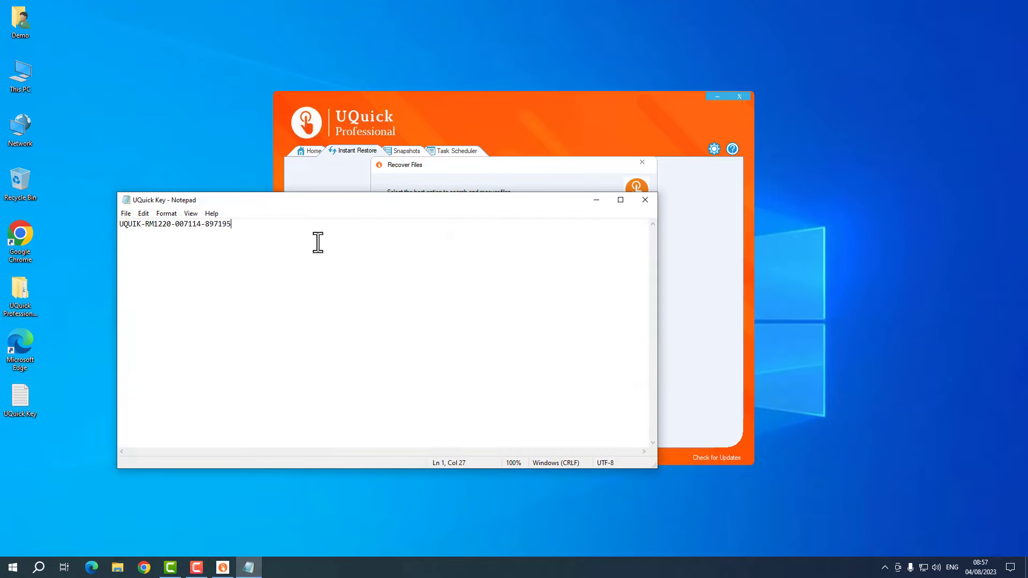
pyautogui.click(645, 200)
# - Check the UQuick Key file's Properties, close them, and press Delete on the file
pyautogui.click(27, 396)
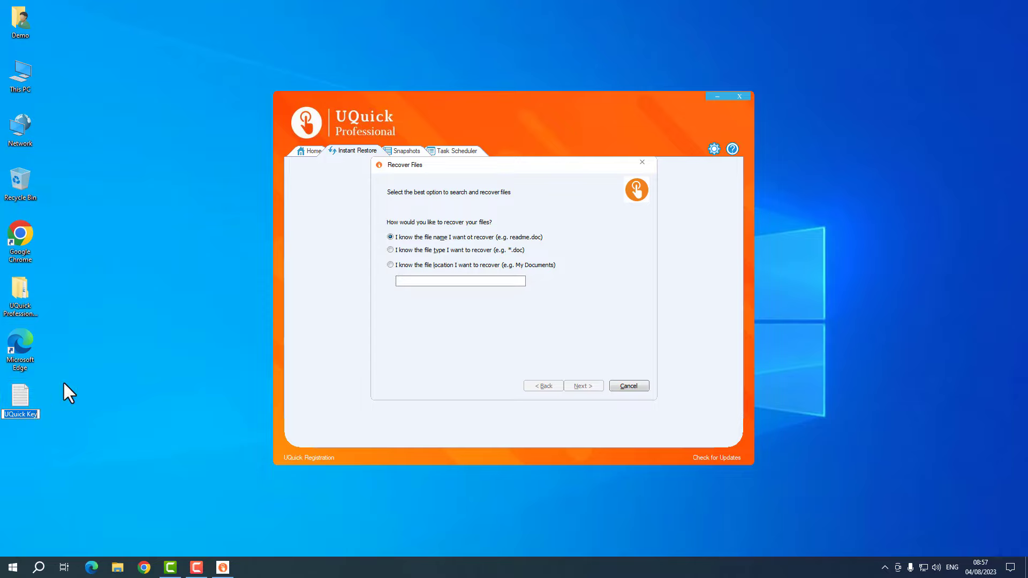
pyautogui.press('Escape')
pyautogui.rightClick(21, 401)
pyautogui.click(45, 395)
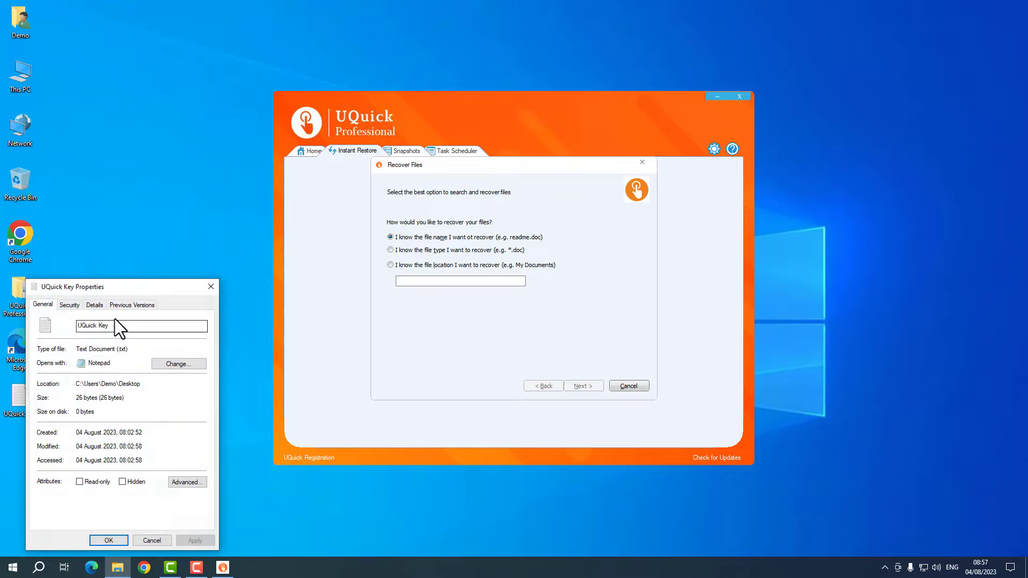
pyautogui.doubleClick(123, 347)
pyautogui.click(212, 290)
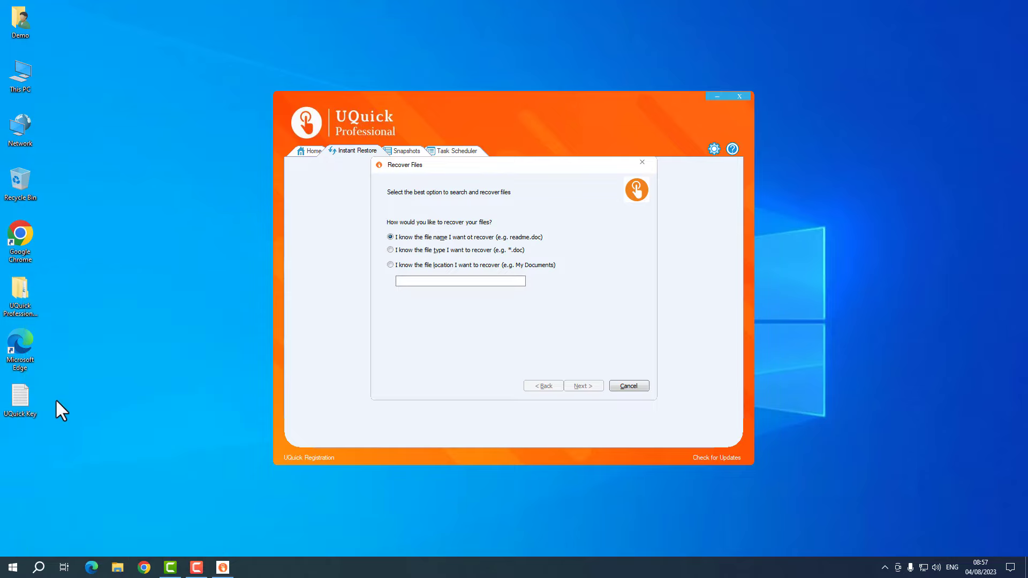
pyautogui.press('Delete')
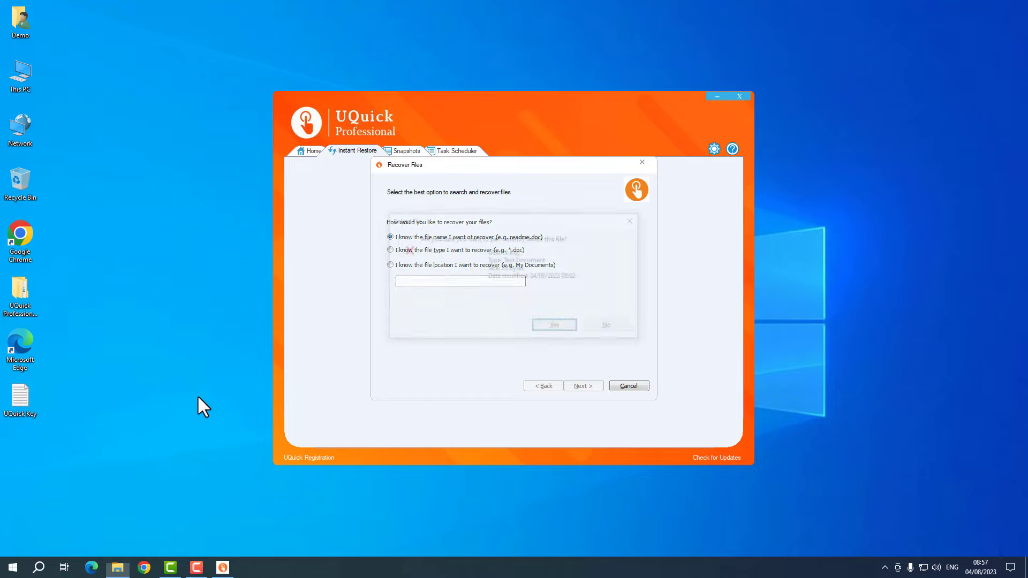
# - Confirm deleting UQuick Key and paste its file name as the file to recover
pyautogui.press('Return')
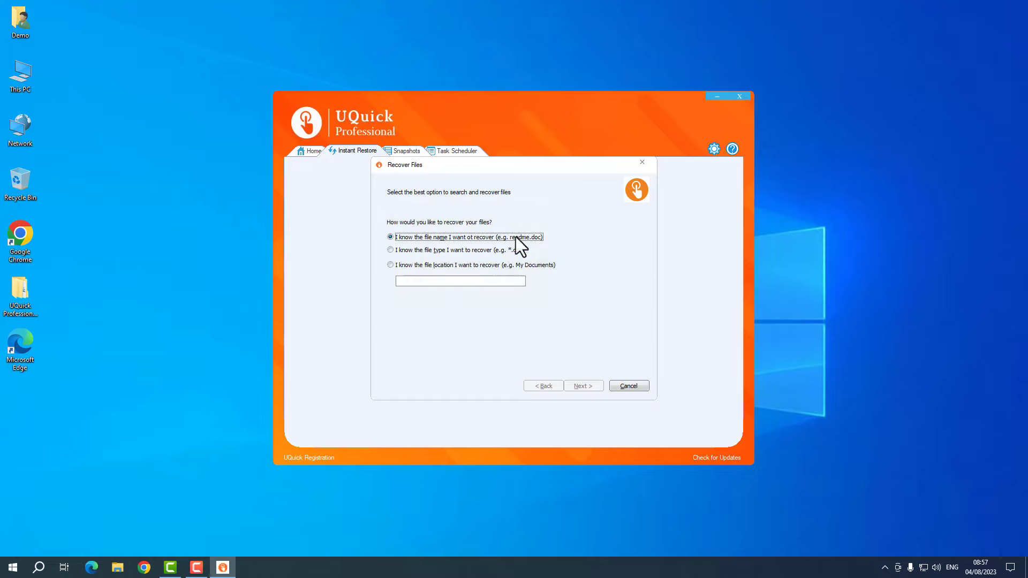
pyautogui.click(444, 282)
pyautogui.write('UQuick Key')
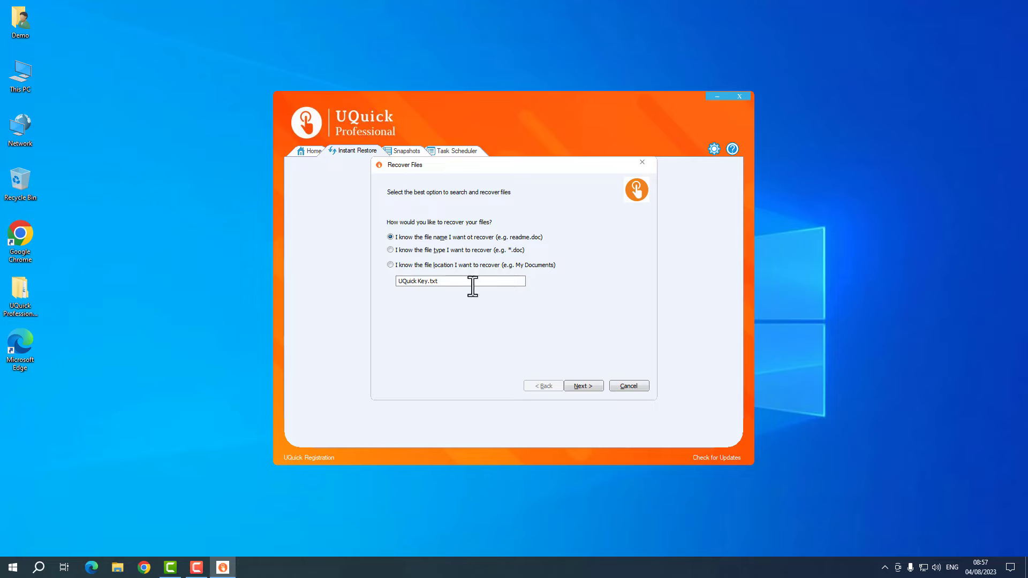
pyautogui.click(589, 385)
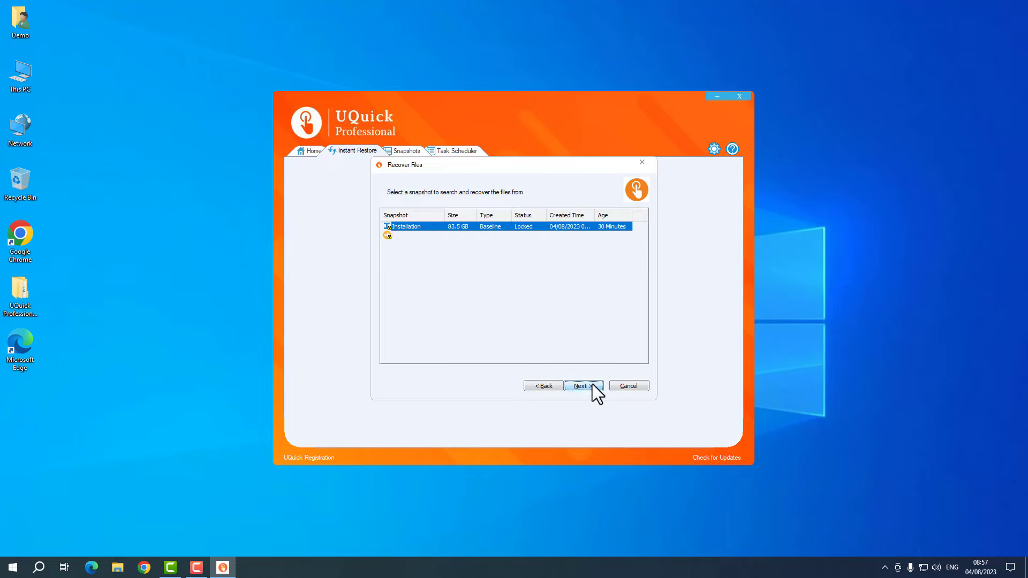
# - Search the Win:04-08-2023 snapshot and move the wait box aside to see the UQuick Key.txt result
pyautogui.click(410, 236)
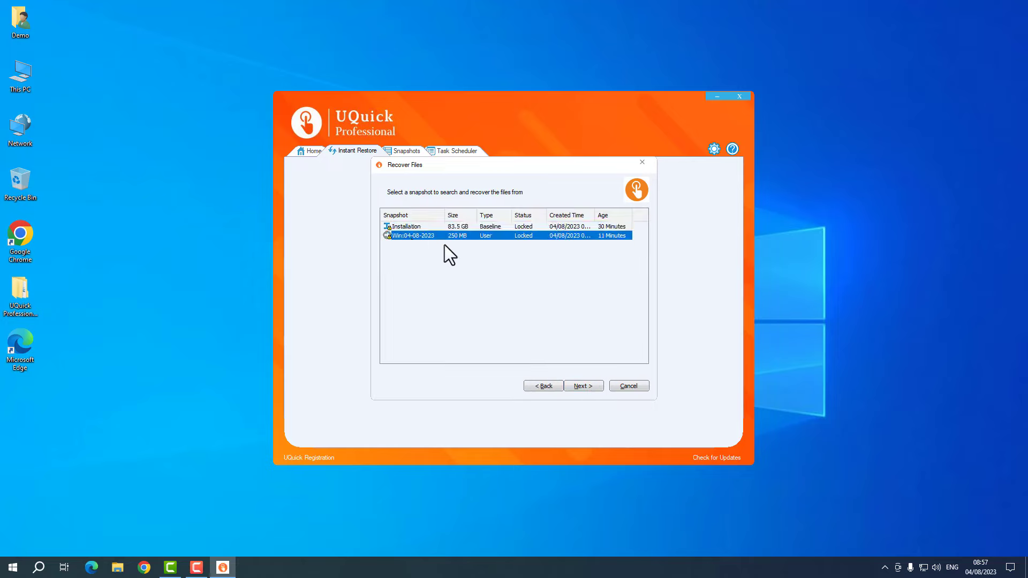
pyautogui.click(581, 386)
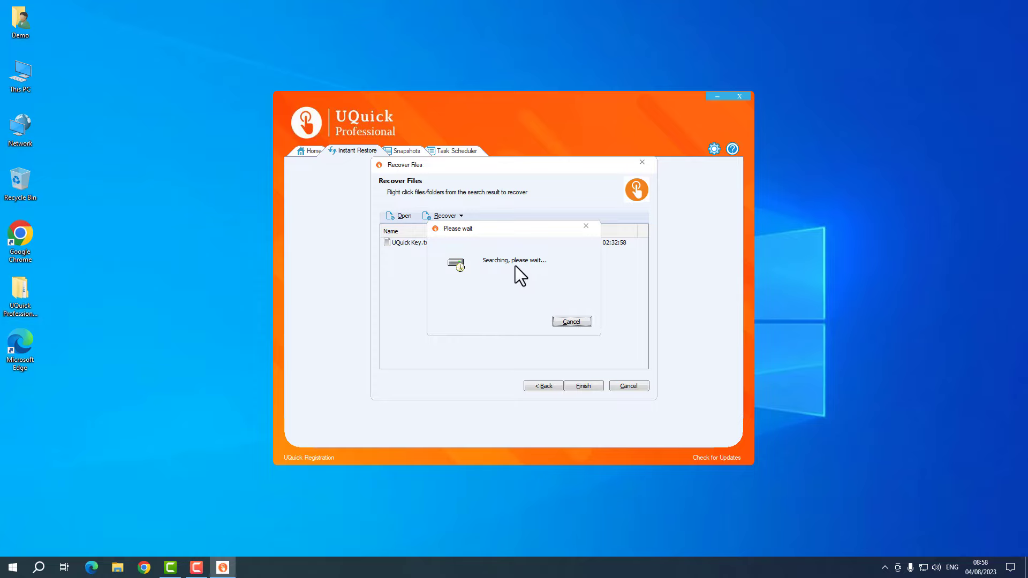
pyautogui.moveTo(454, 230); pyautogui.dragTo(464, 267)
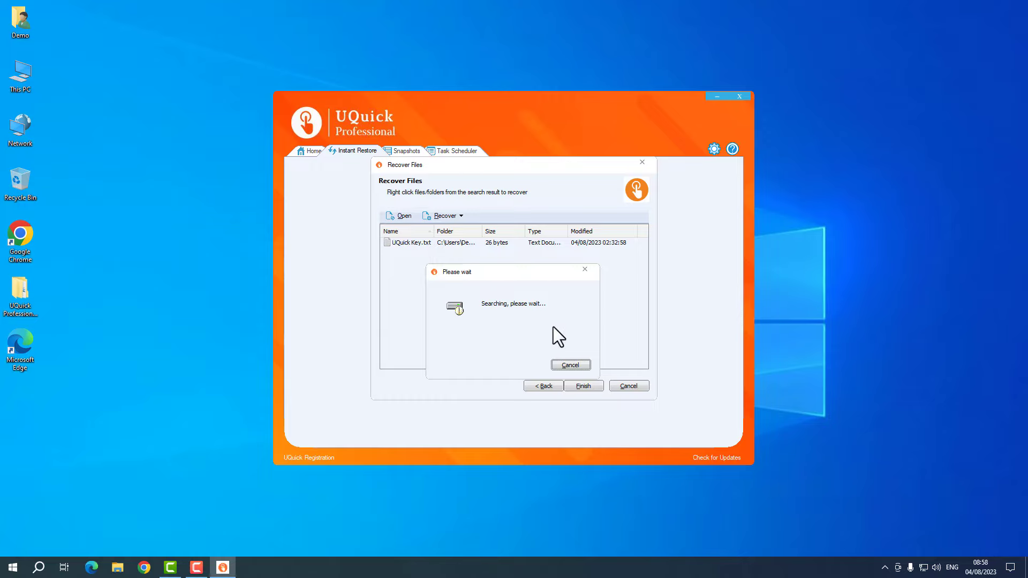
# - Dismiss the search progress box and preview the found UQuick Key.txt in Notepad
pyautogui.click(570, 365)
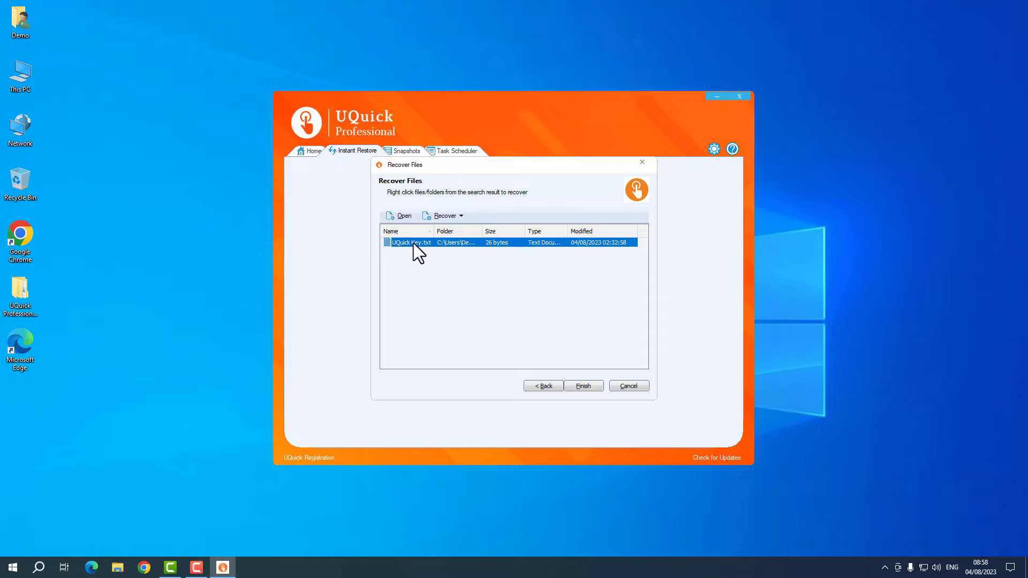
pyautogui.click(454, 217)
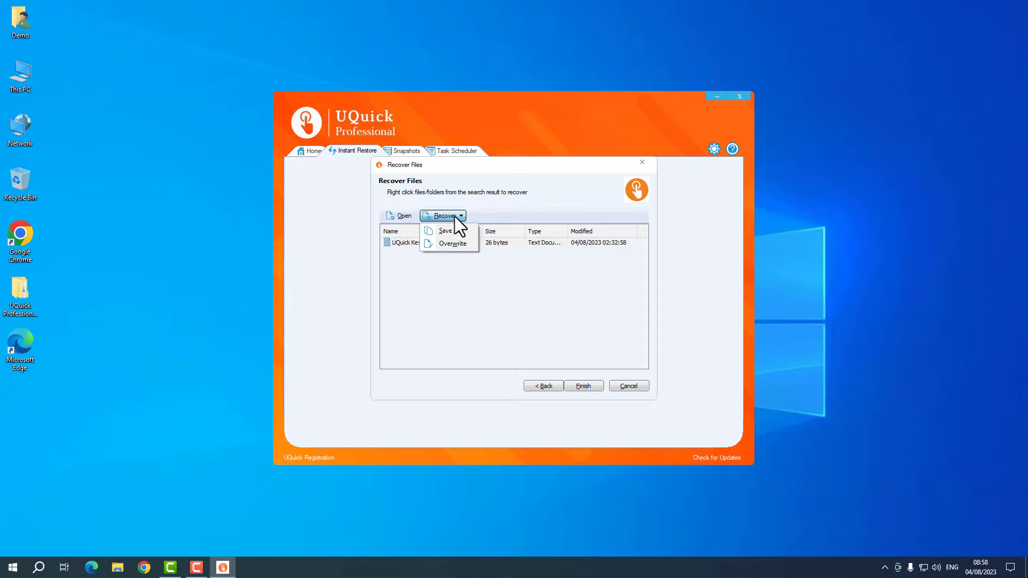
pyautogui.click(454, 217)
pyautogui.click(410, 242)
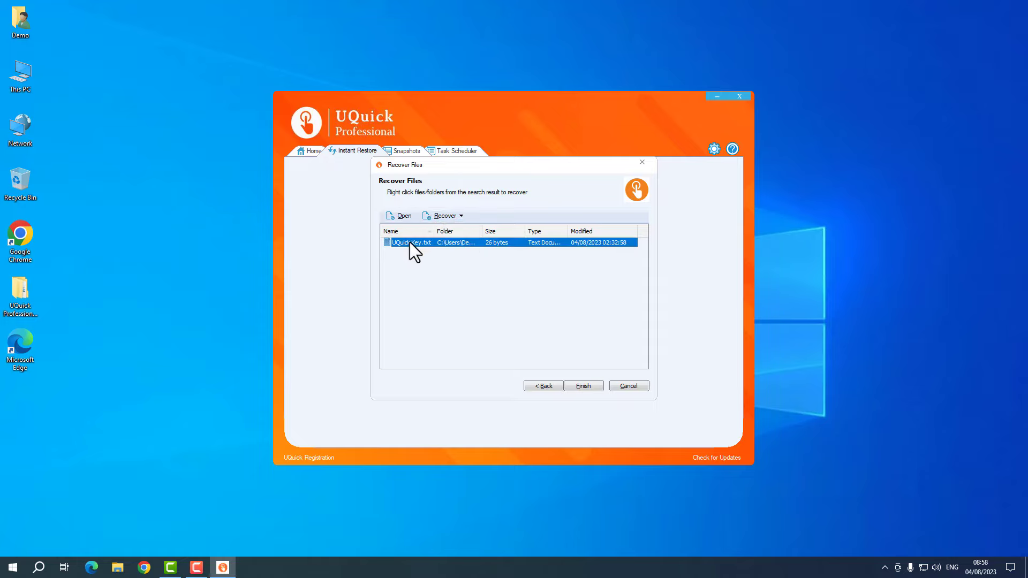
pyautogui.click(404, 216)
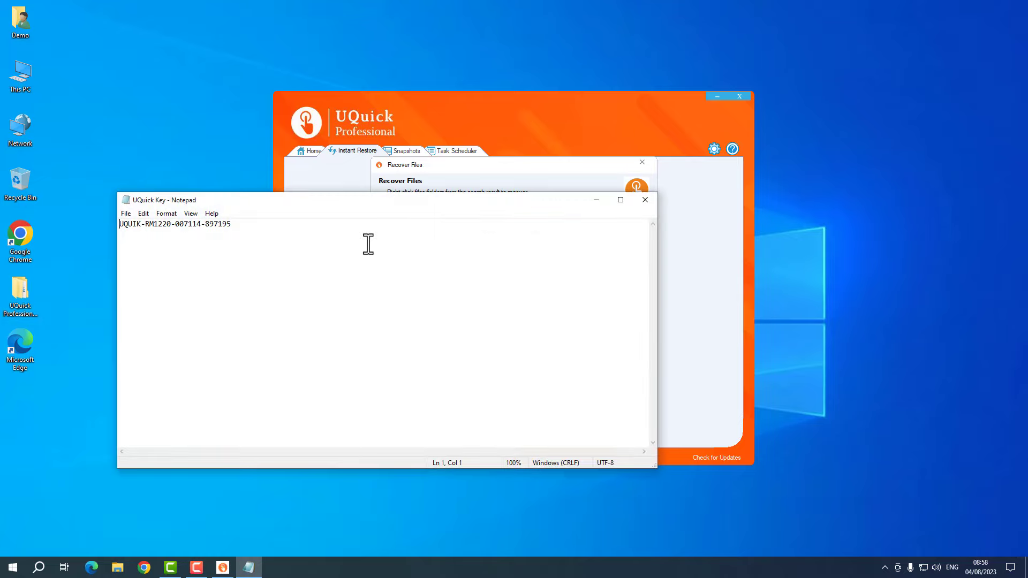
pyautogui.moveTo(259, 225); pyautogui.dragTo(111, 224)
pyautogui.click(269, 229)
pyautogui.click(647, 200)
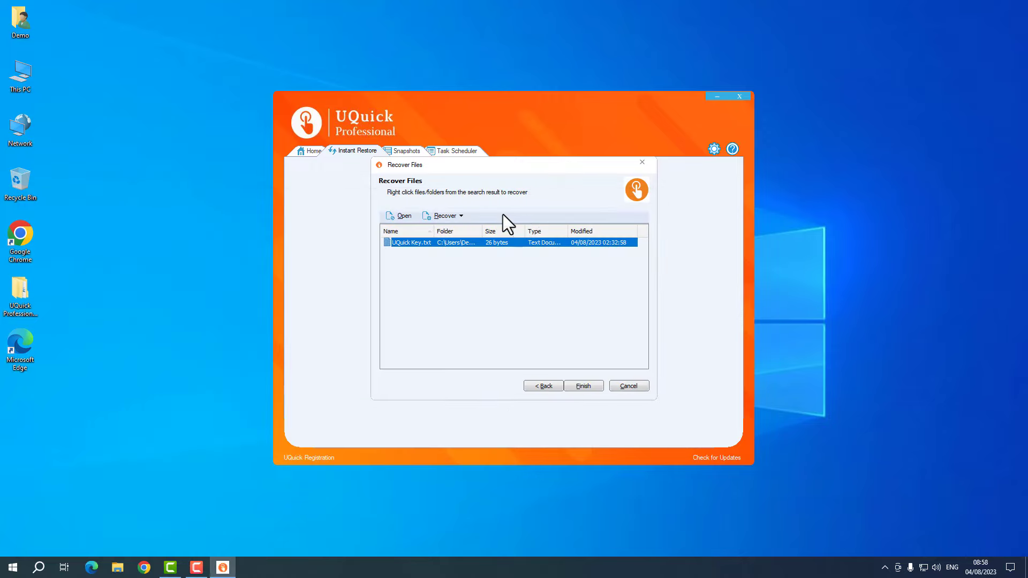
# - Recover UQuick Key.txt with Save As into Desktop > UQuick Professional 12.5
pyautogui.click(448, 216)
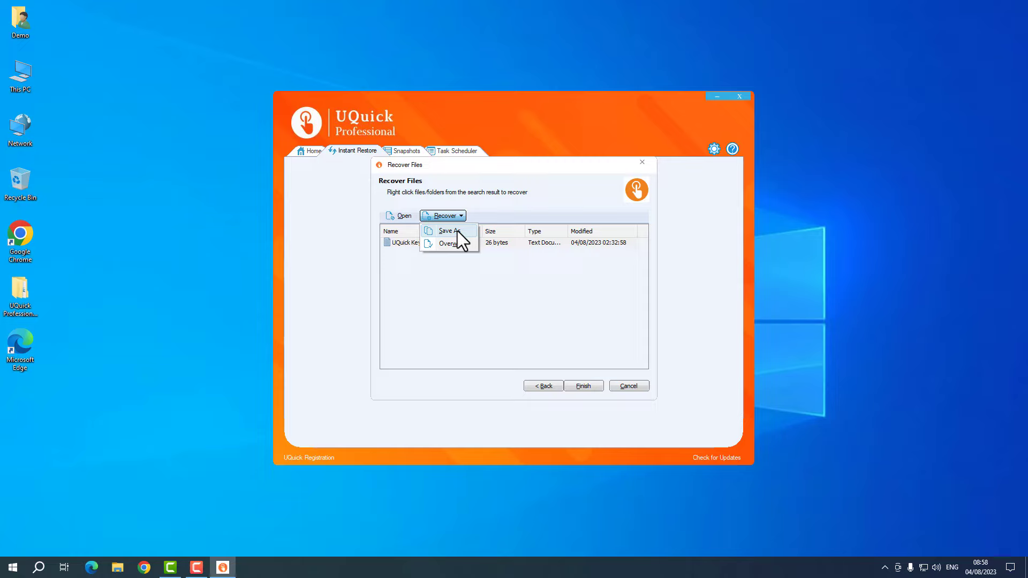
pyautogui.click(457, 230)
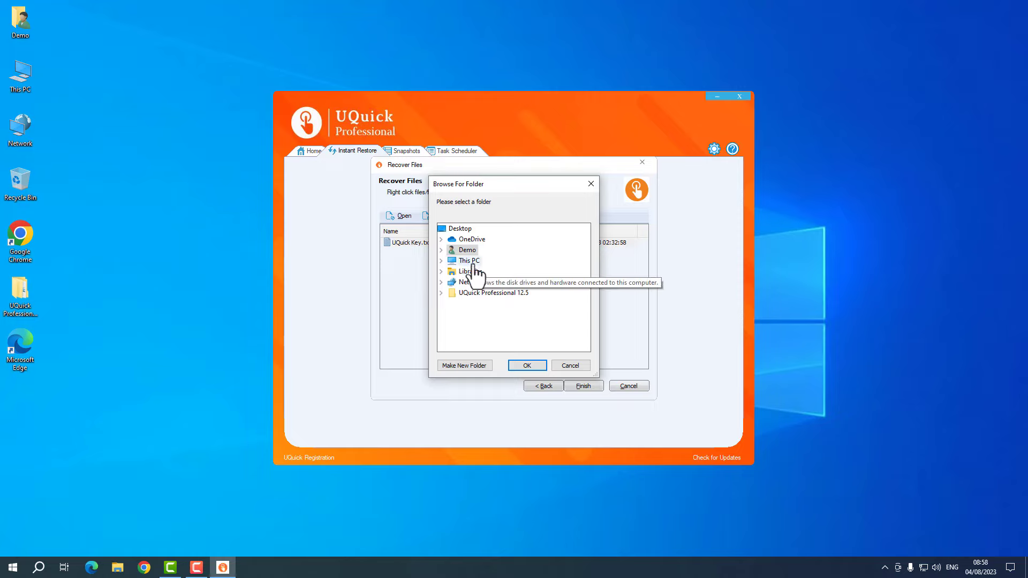
pyautogui.click(460, 230)
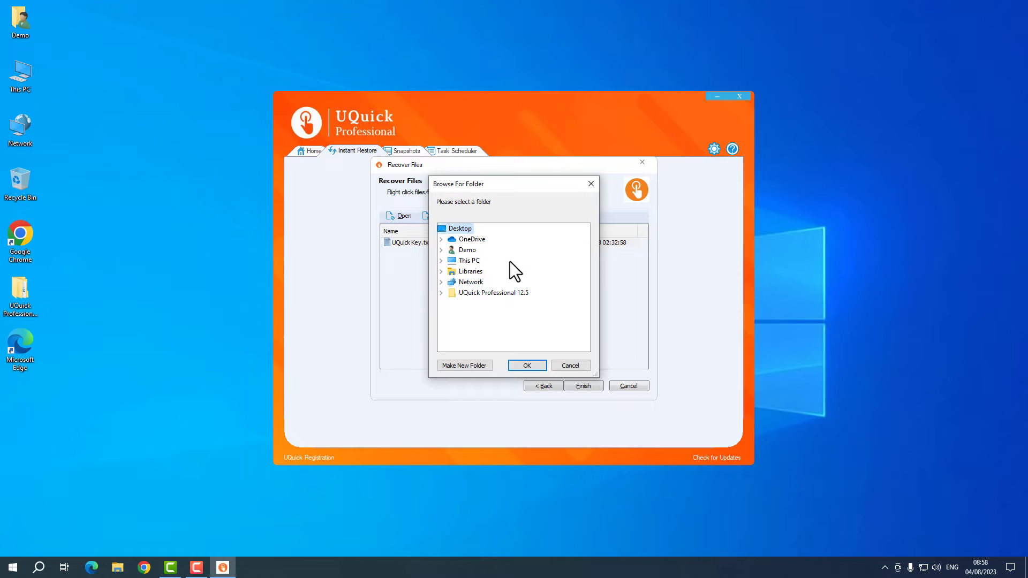
pyautogui.click(493, 294)
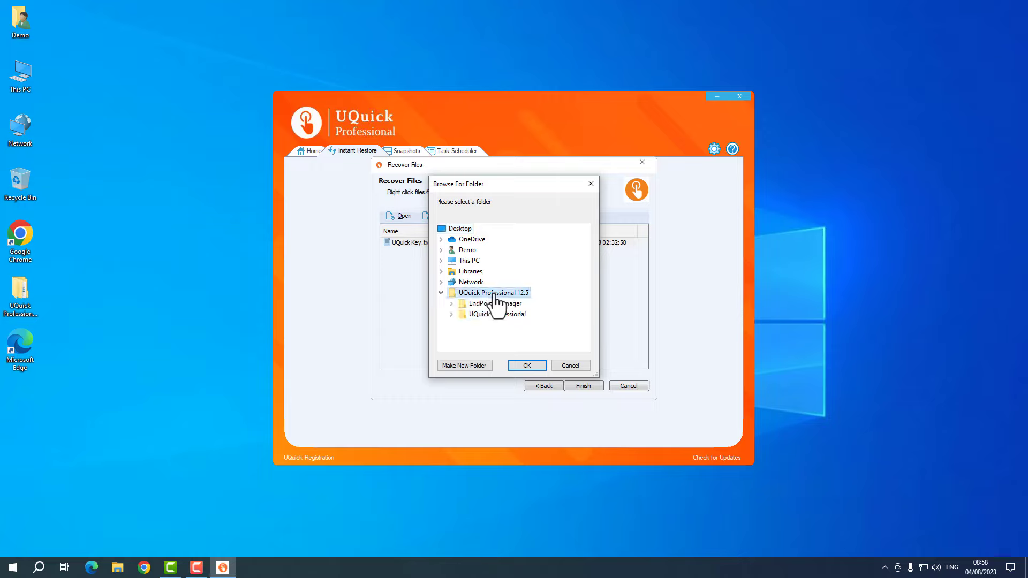
pyautogui.click(530, 365)
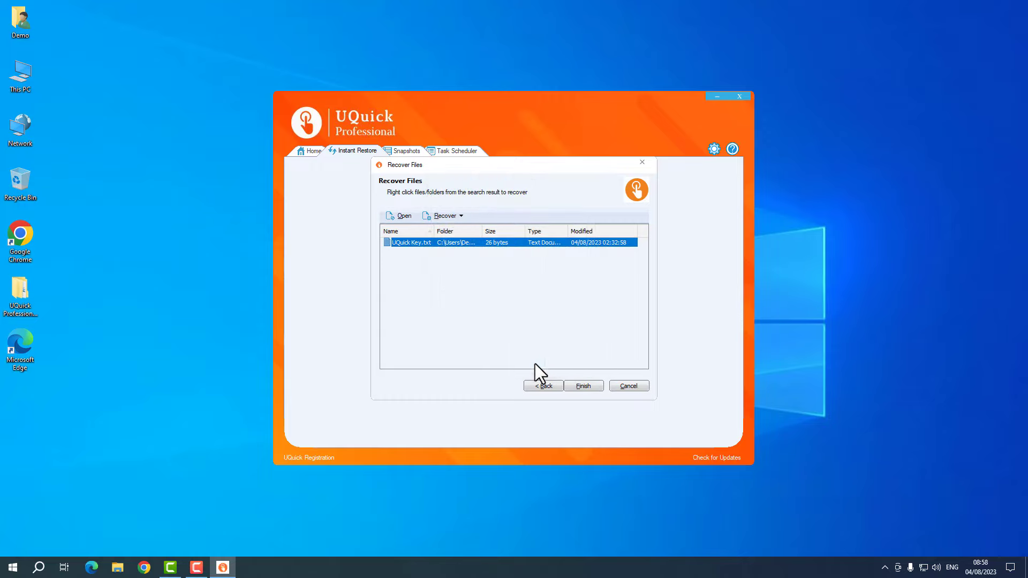
# - Open the UQuick Professional 12.5 desktop folder and the recovered UQuick Key file to confirm it, then close both
pyautogui.doubleClick(26, 287)
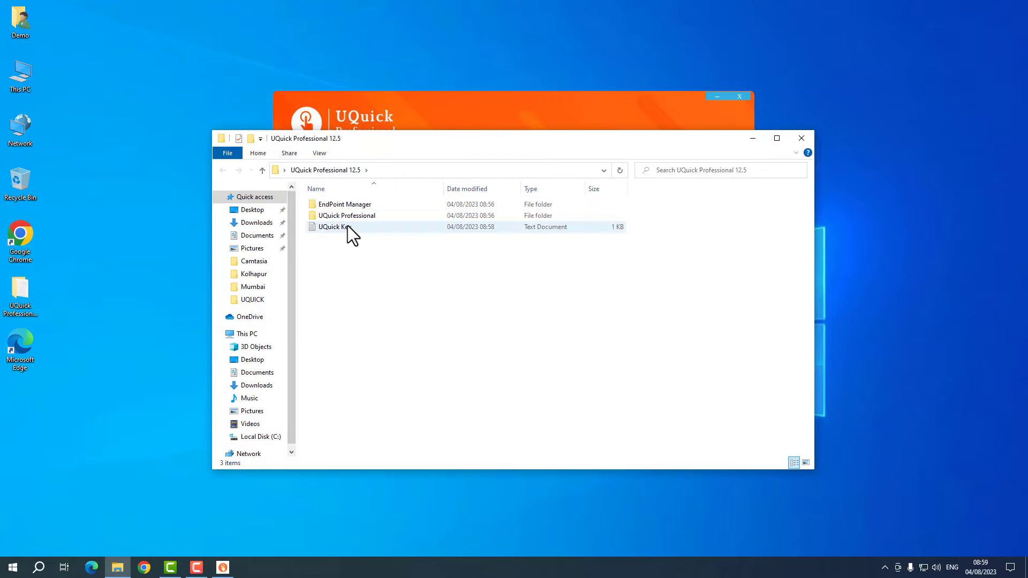
pyautogui.doubleClick(348, 226)
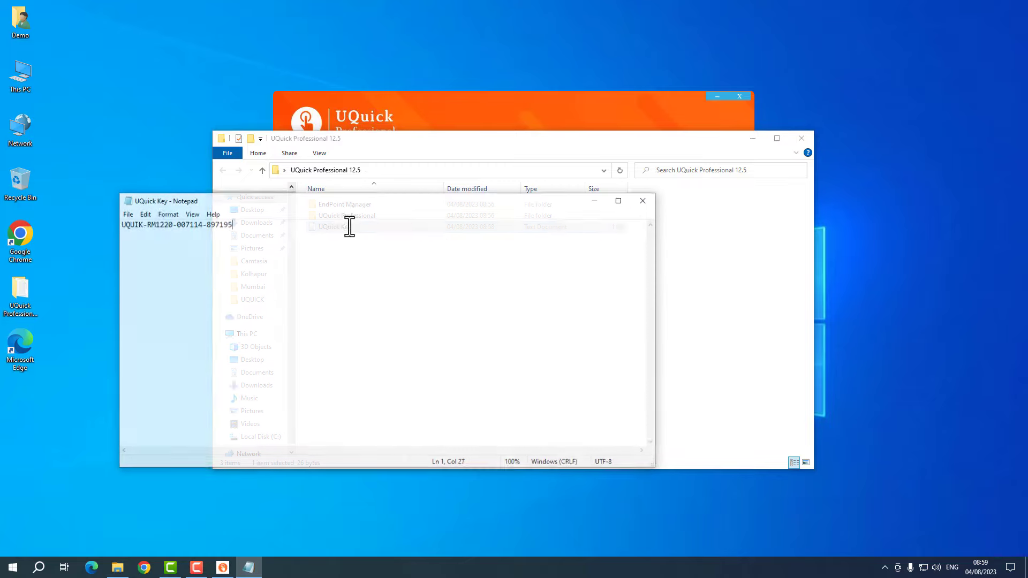
pyautogui.click(642, 201)
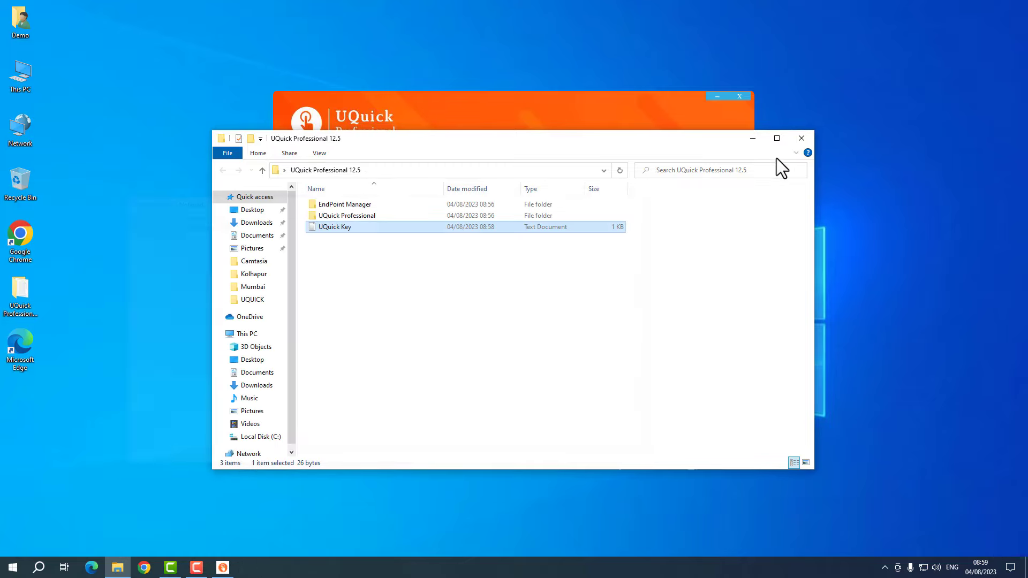
pyautogui.click(806, 141)
pyautogui.click(448, 216)
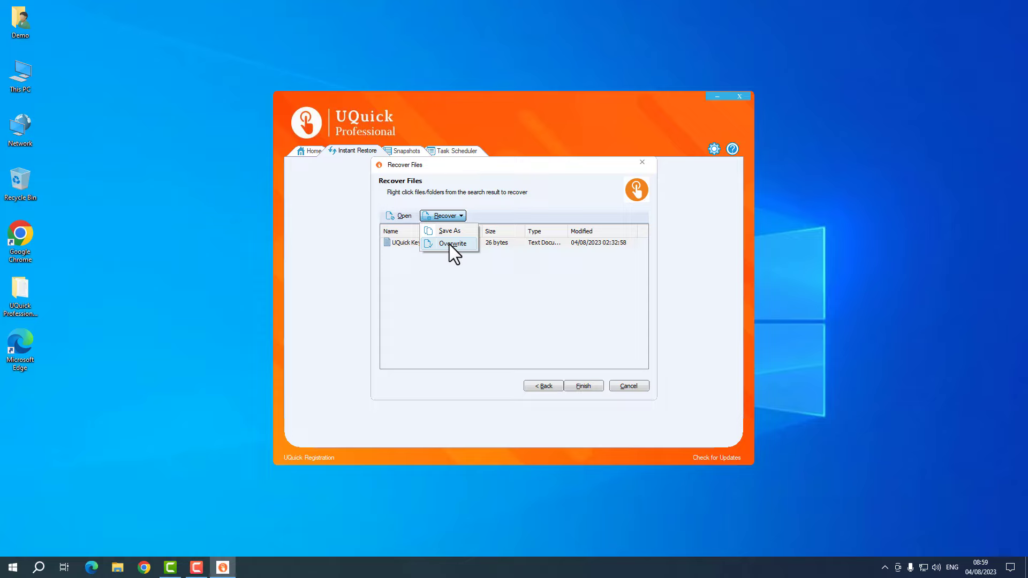
# - Recover UQuick Key.txt with Overwrite and refresh the desktop to show the restored file
pyautogui.click(449, 244)
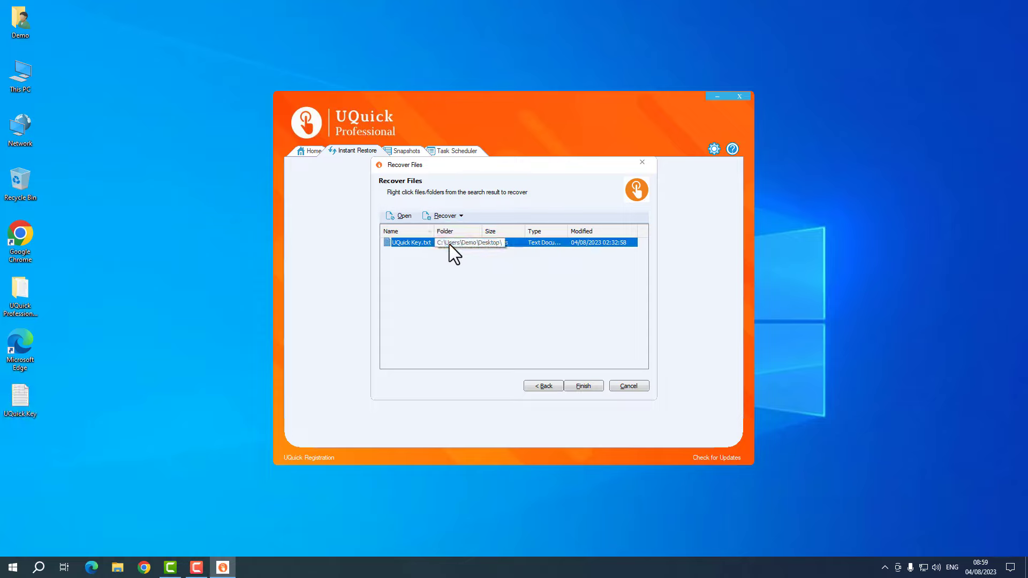
pyautogui.click(166, 256)
pyautogui.rightClick(166, 256)
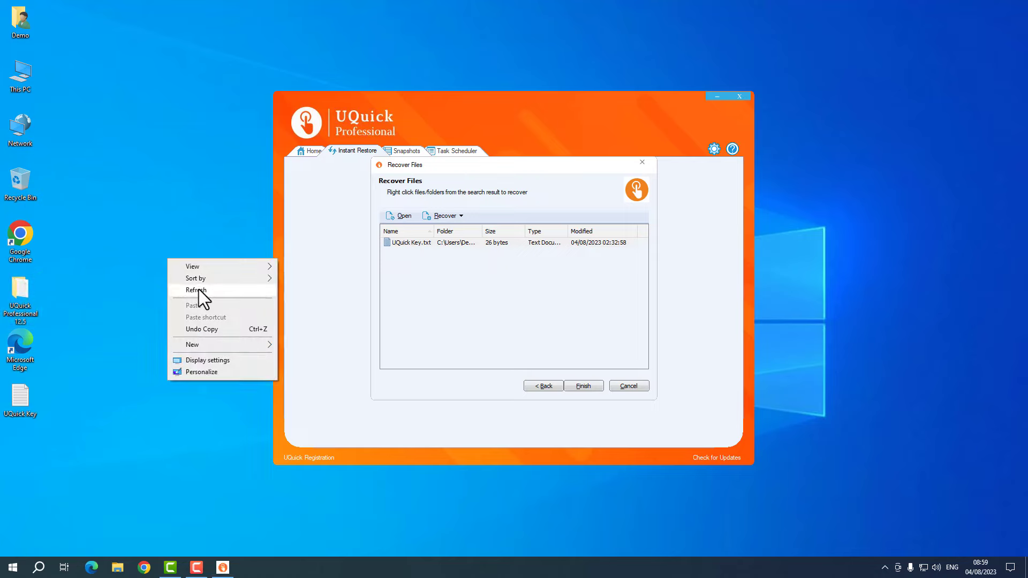
pyautogui.click(198, 289)
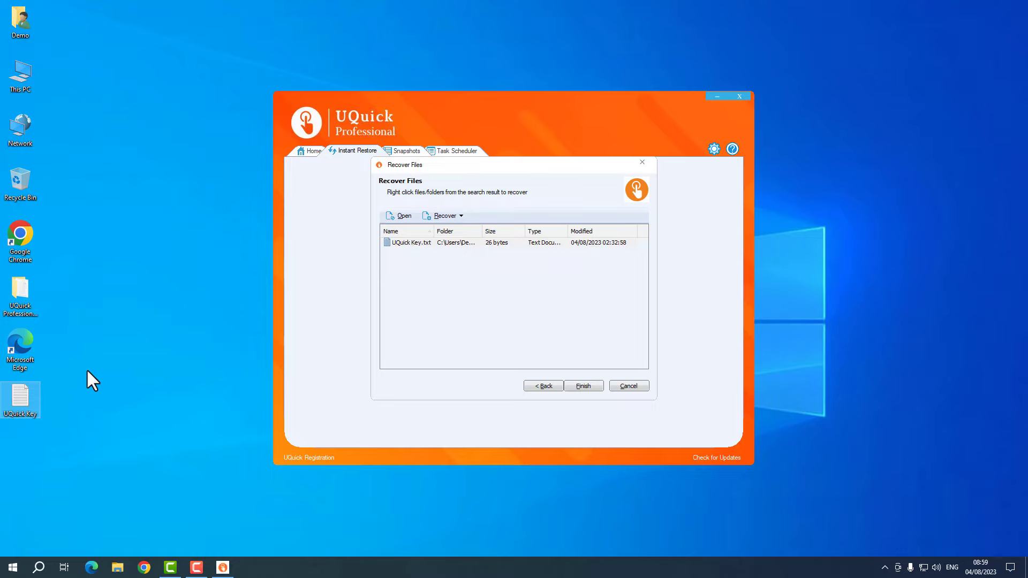
# - Finish the current wizard and start a new Recover Files search by file type
pyautogui.click(588, 387)
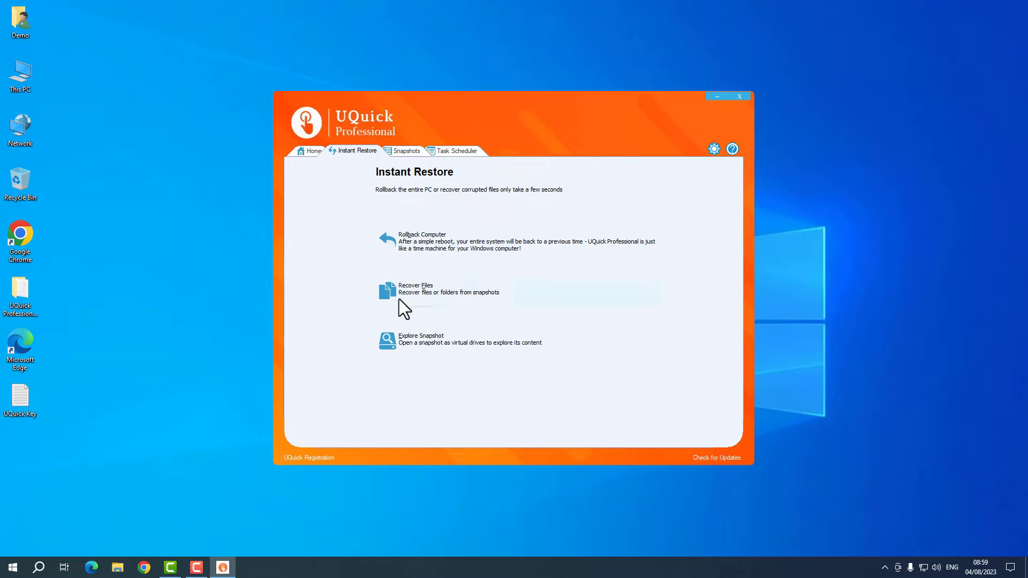
pyautogui.click(38, 399)
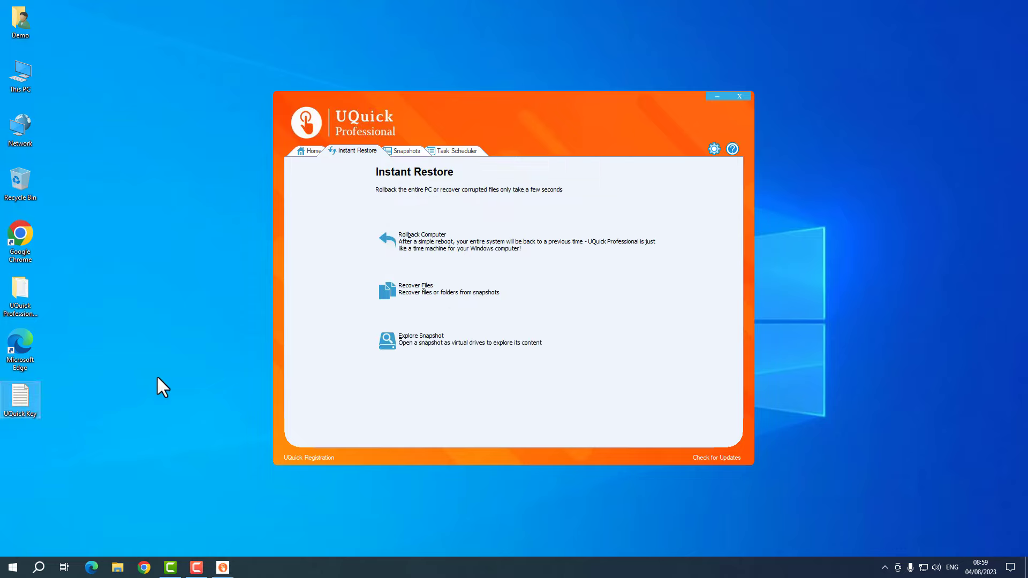
pyautogui.click(460, 292)
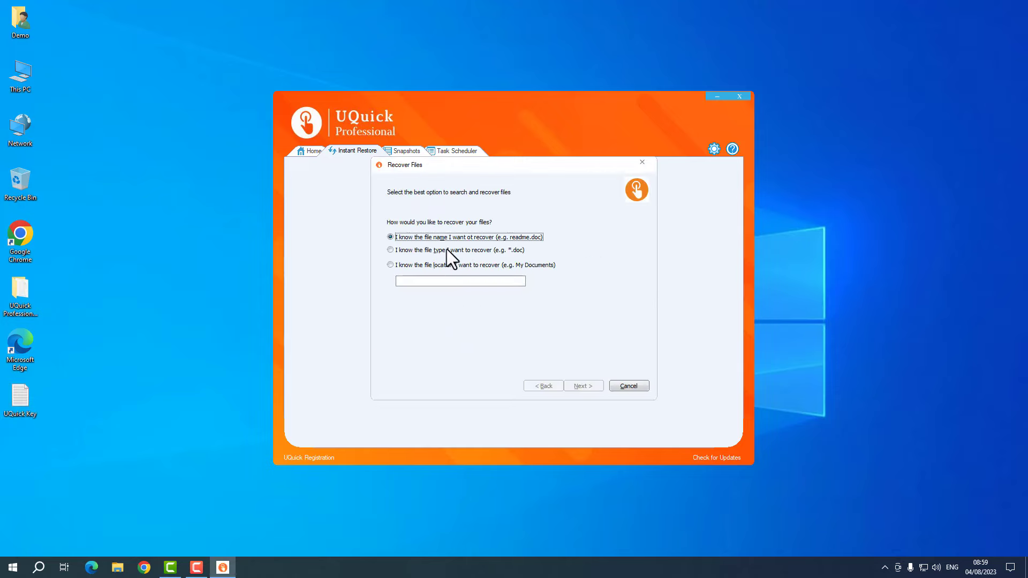
pyautogui.click(508, 252)
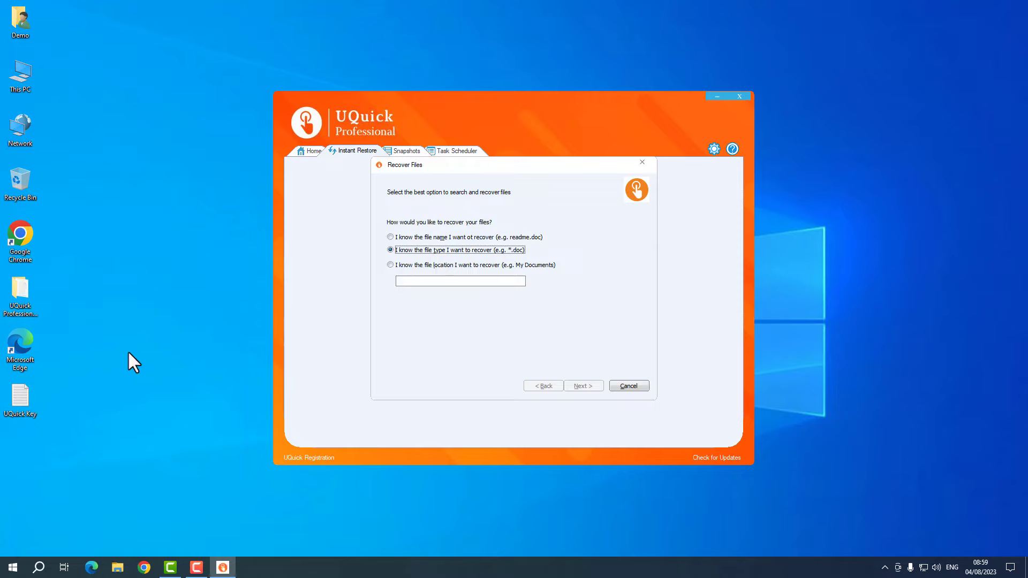
pyautogui.click(516, 237)
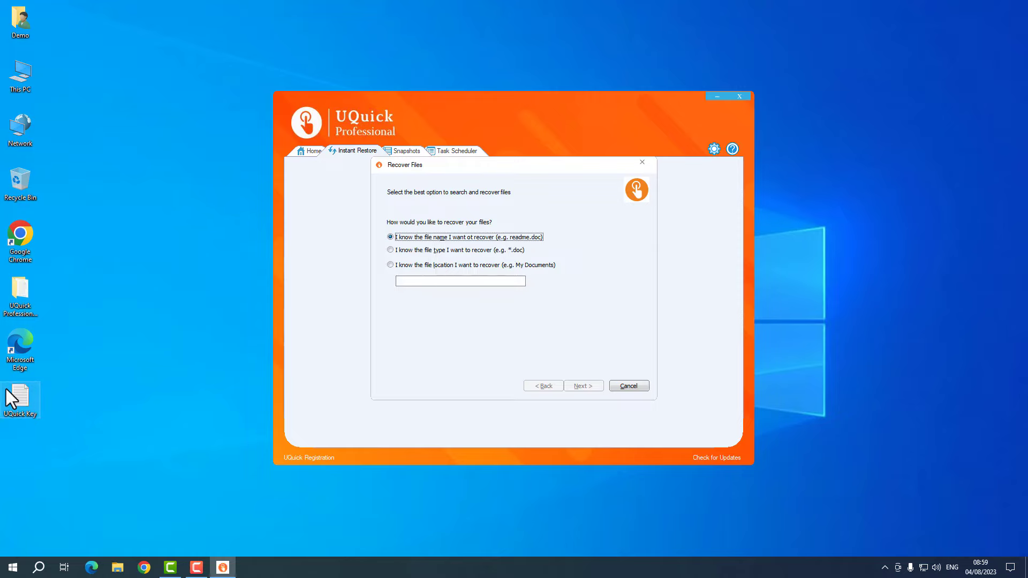
pyautogui.click(403, 252)
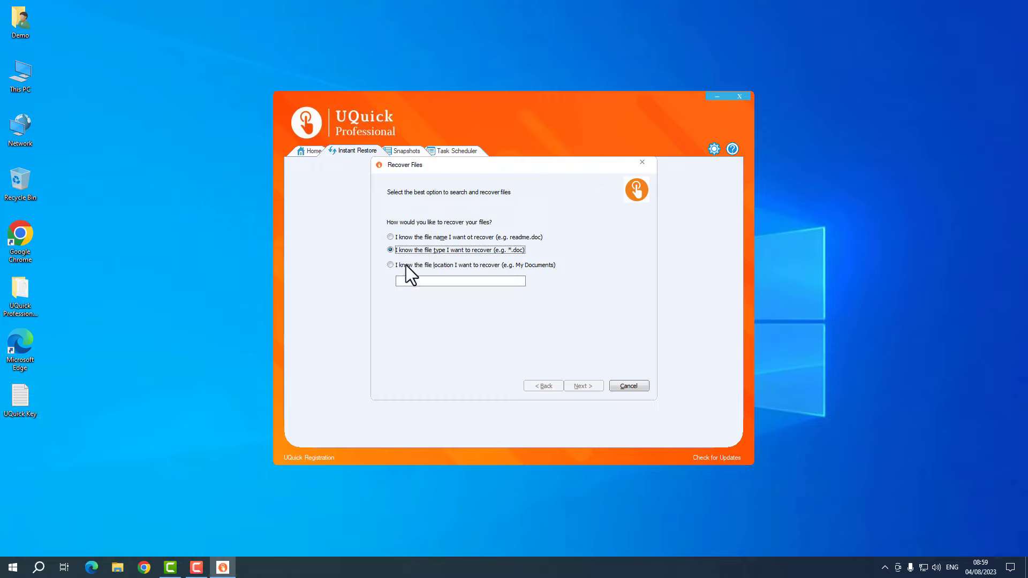
# - Enter the *.txt file pattern and pick the Win:04-08-2023 snapshot as the source
pyautogui.click(410, 280)
pyautogui.write('.txt')
pyautogui.write('*')
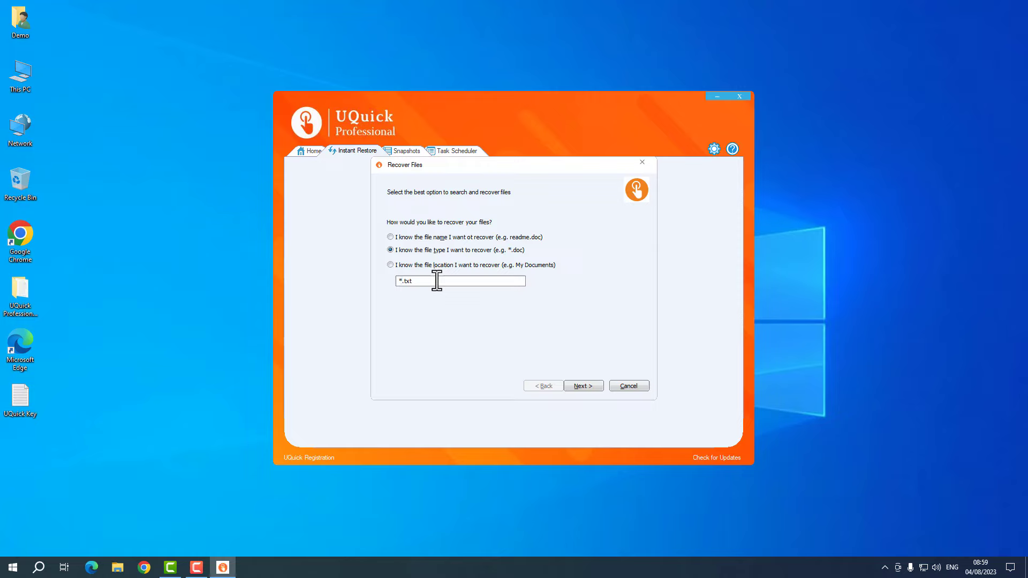
pyautogui.click(583, 385)
pyautogui.click(483, 236)
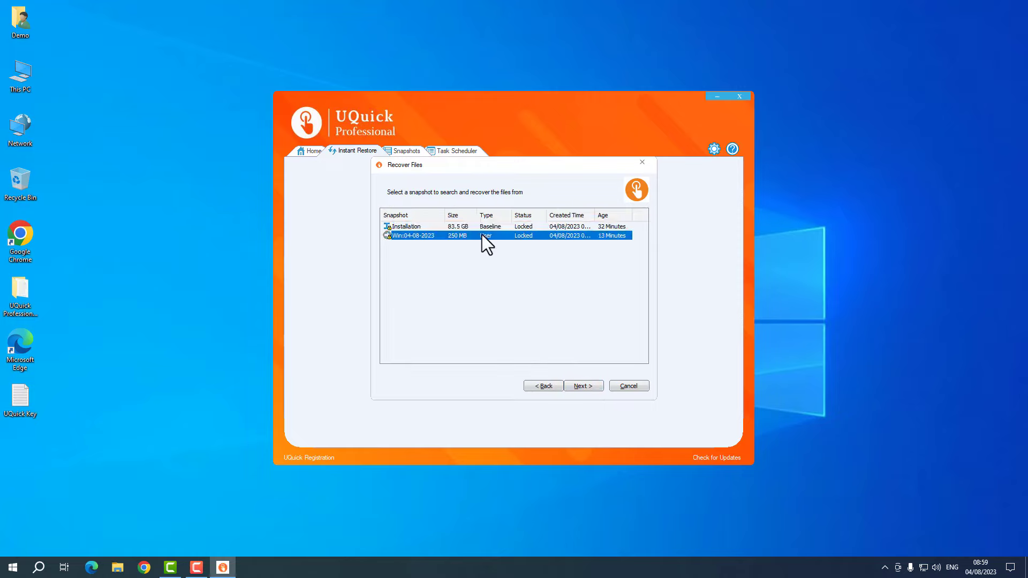
# - Search the snapshot for *.txt files and preview the 78.0 KB 2.txt in Notepad
pyautogui.click(583, 386)
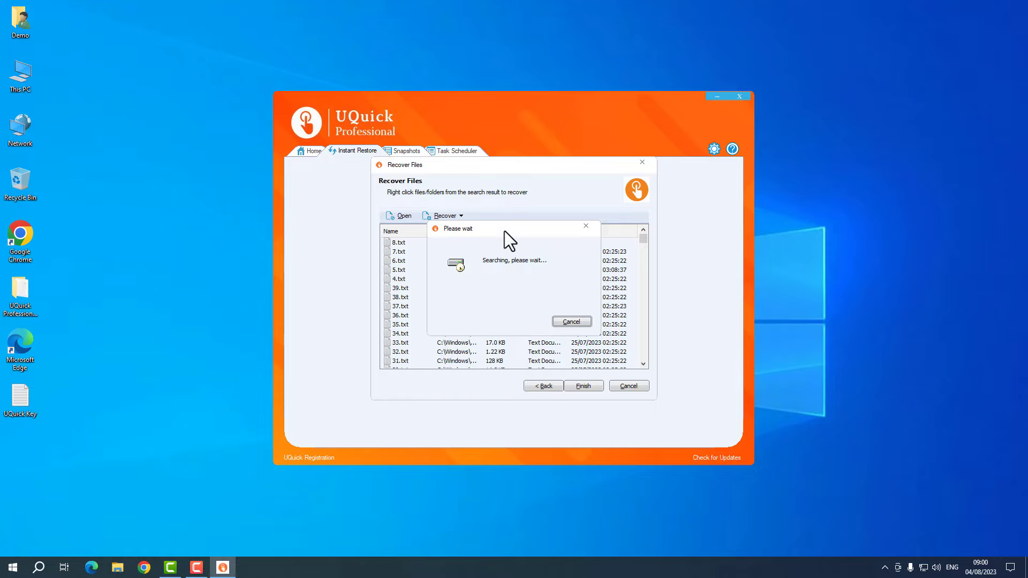
pyautogui.moveTo(504, 230); pyautogui.dragTo(647, 219)
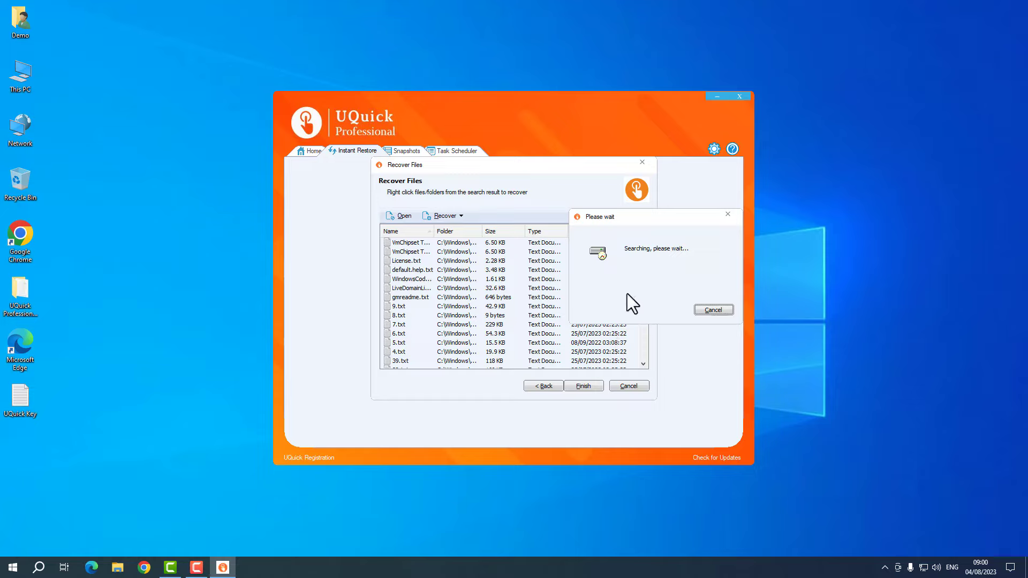
pyautogui.click(713, 310)
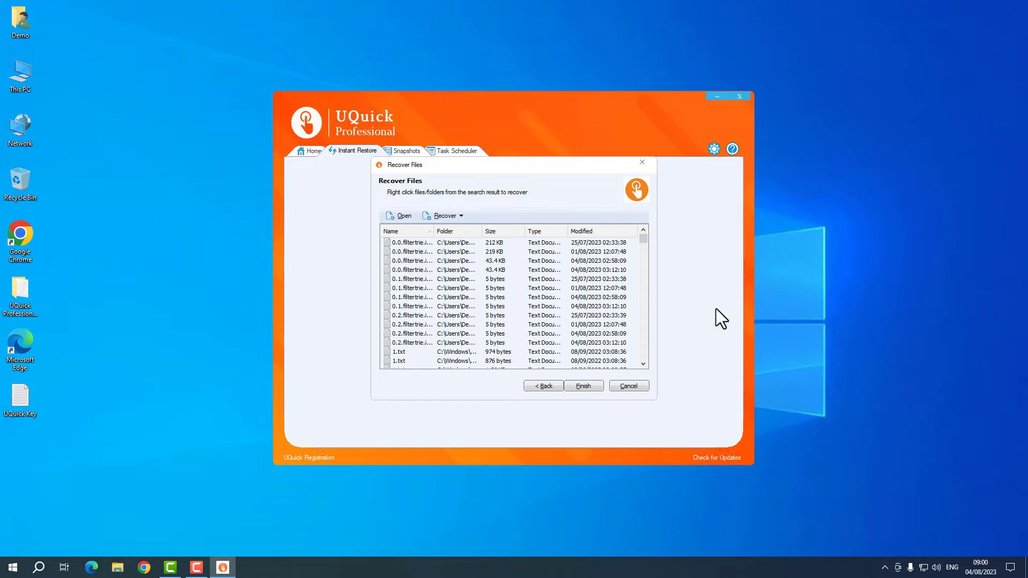
pyautogui.moveTo(639, 243); pyautogui.dragTo(647, 262)
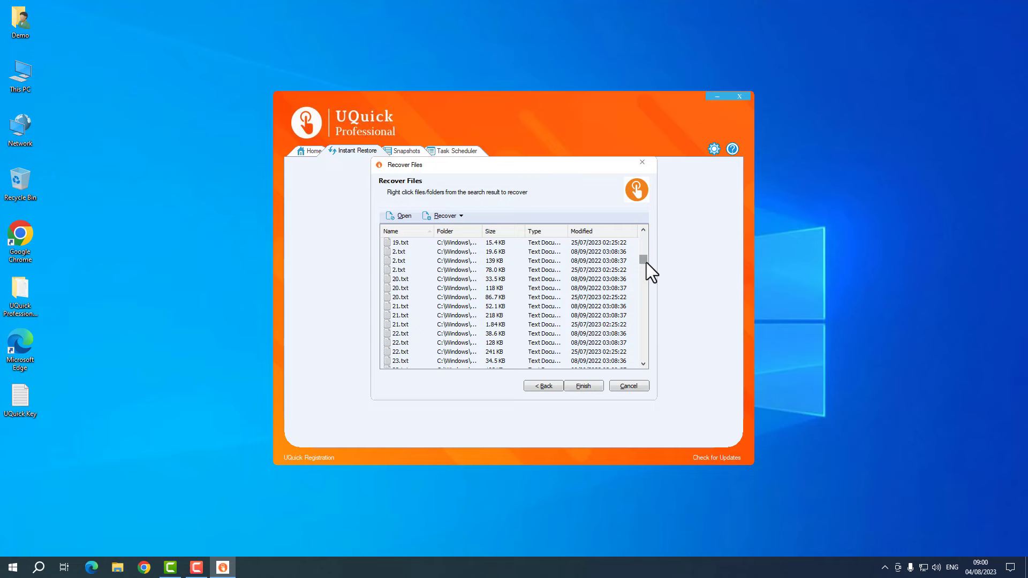
pyautogui.click(489, 270)
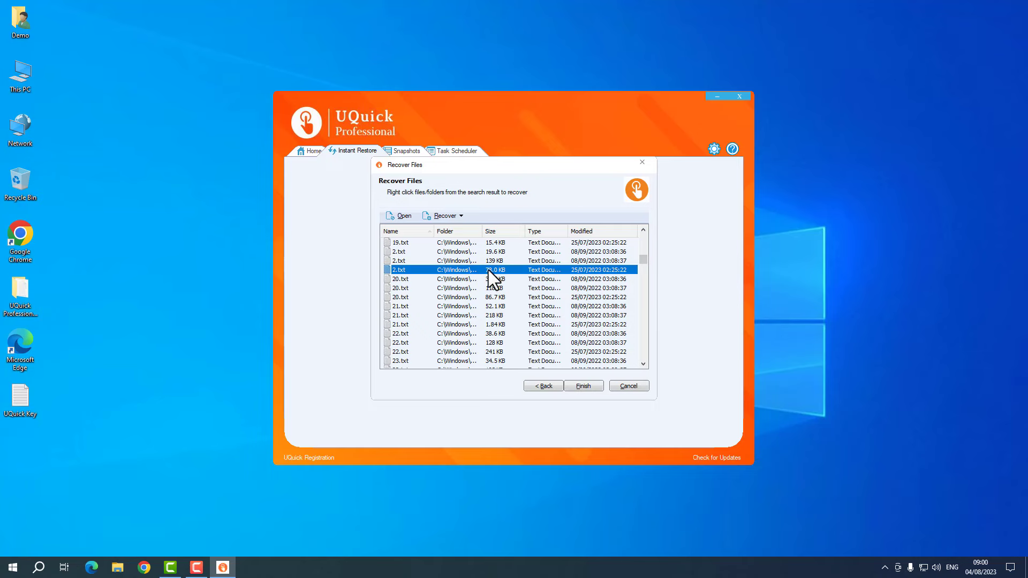
pyautogui.click(400, 220)
pyautogui.scroll(-3, 544, 262)
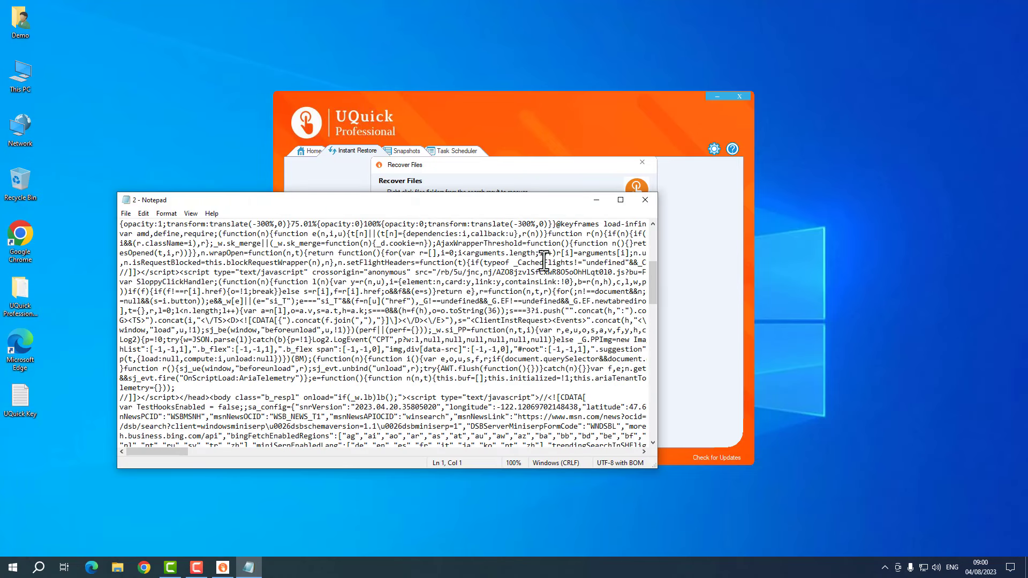
pyautogui.click(645, 200)
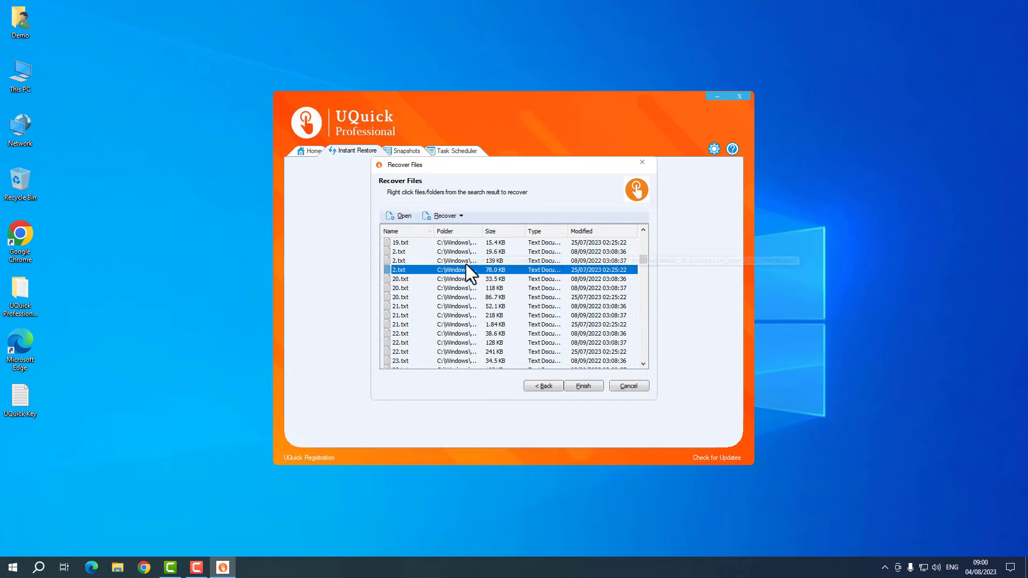
# - Check the Recover options and try selecting the range from 118 KB 20.txt to 38.6 KB 22.txt
pyautogui.click(454, 215)
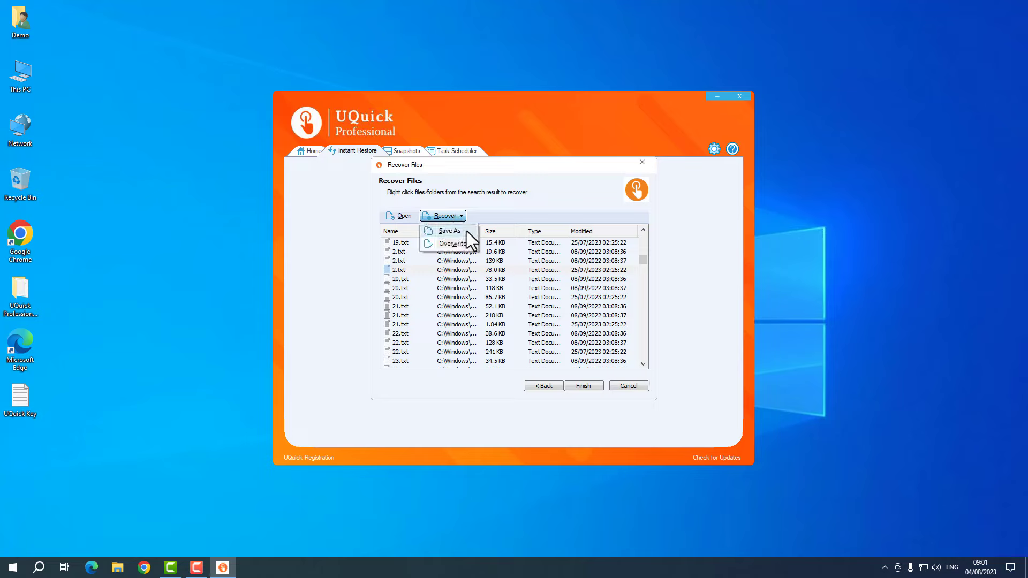
pyautogui.click(530, 288)
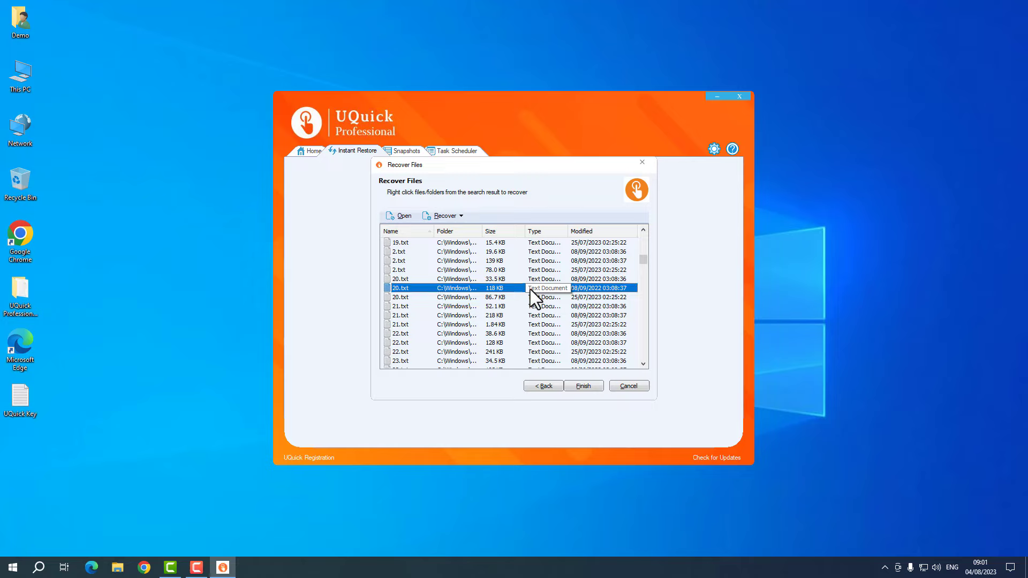
pyautogui.rightClick(510, 289)
pyautogui.keyDown('shift'); pyautogui.click(474, 333); pyautogui.keyUp('shift')
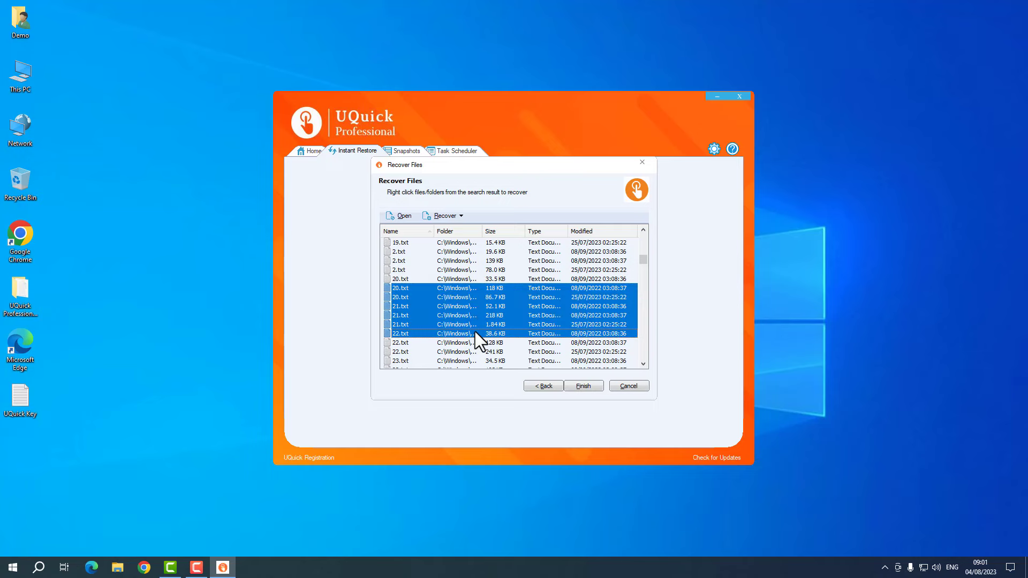
pyautogui.click(486, 268)
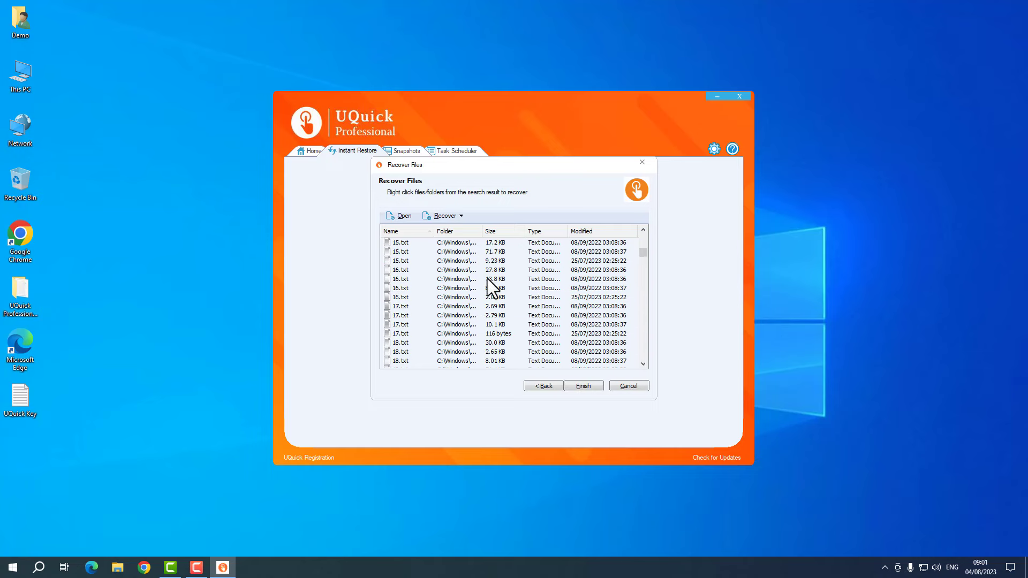
pyautogui.scroll(10, 487, 278)
pyautogui.moveTo(642, 244); pyautogui.dragTo(642, 229)
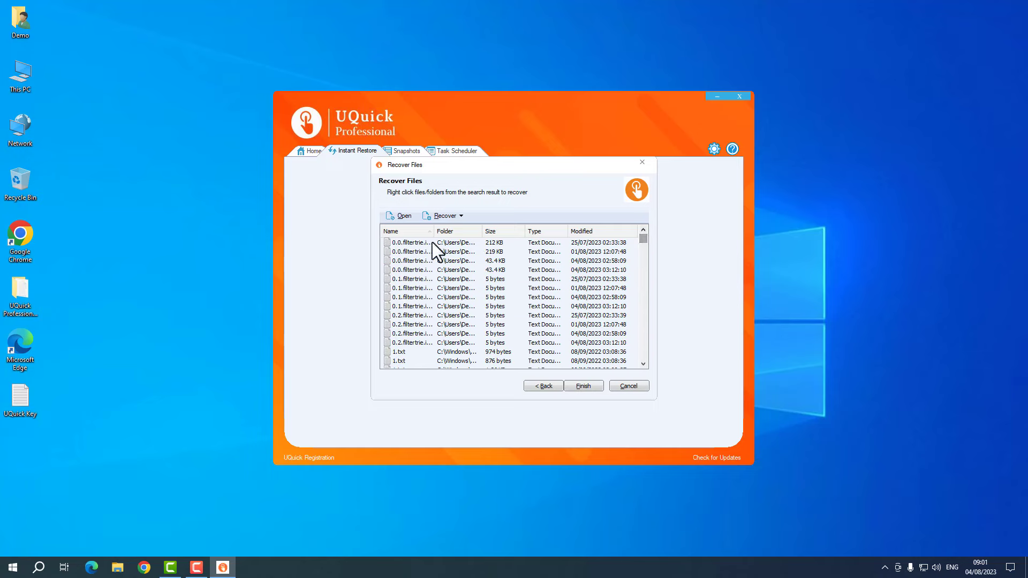
# - Select every result from the 212 KB filtertrie file down to the 1.26 KB 1.txt
pyautogui.click(411, 243)
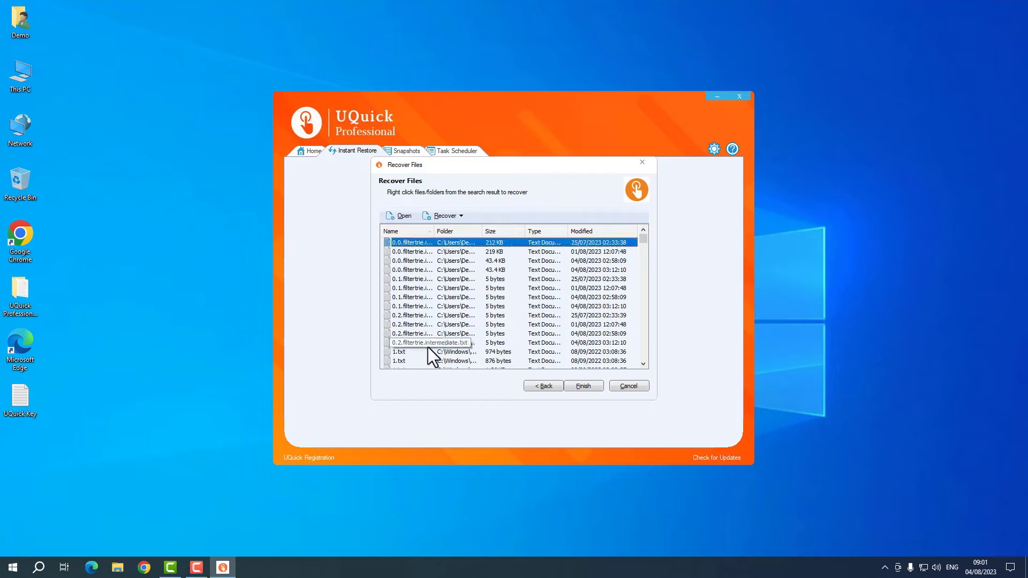
pyautogui.scroll(-1, 443, 325)
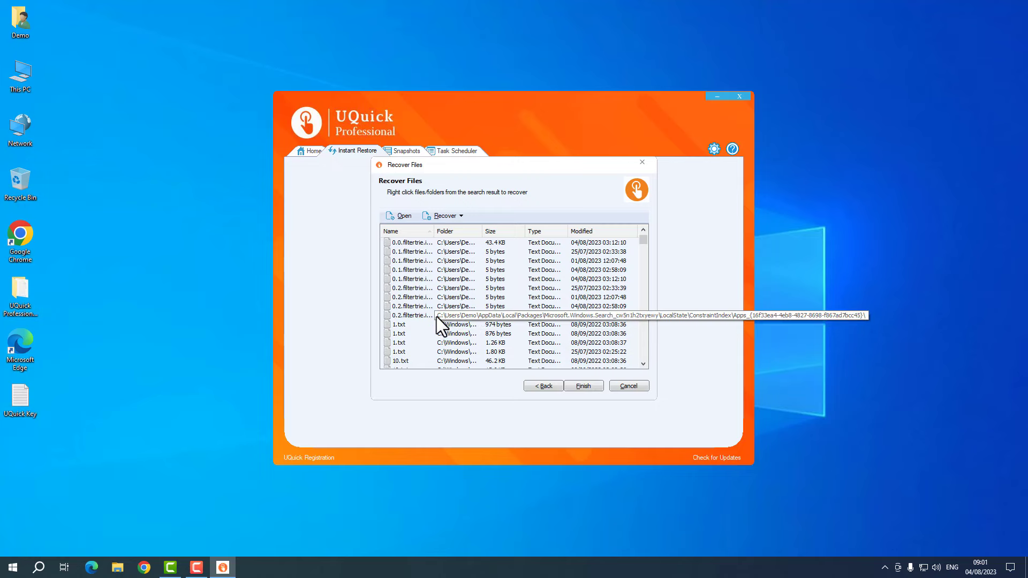
pyautogui.click(406, 342)
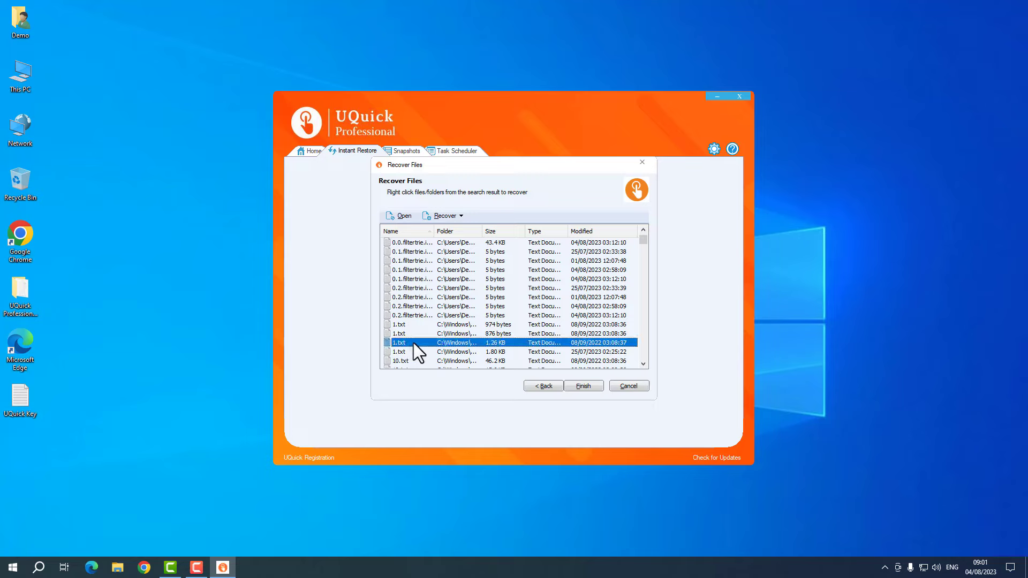
pyautogui.scroll(1, 417, 303)
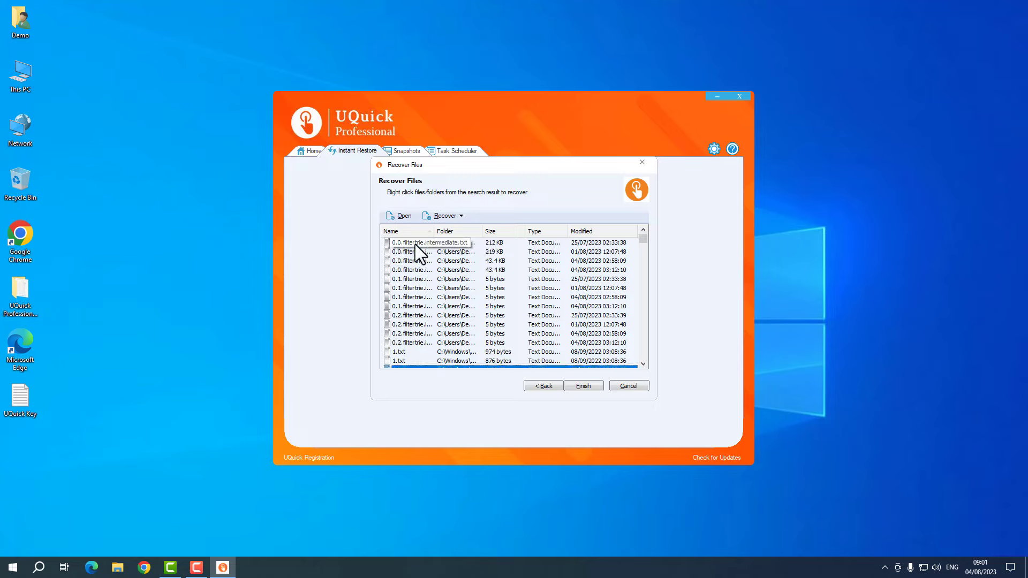
pyautogui.scroll(-1, 415, 244)
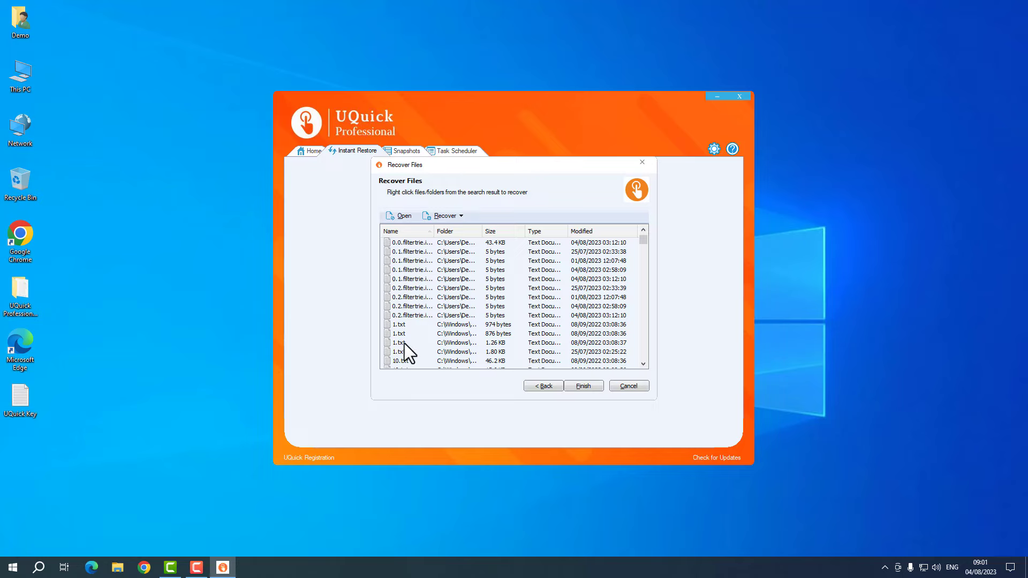
pyautogui.keyDown('shift'); pyautogui.click(403, 342); pyautogui.keyUp('shift')
pyautogui.scroll(1, 451, 313)
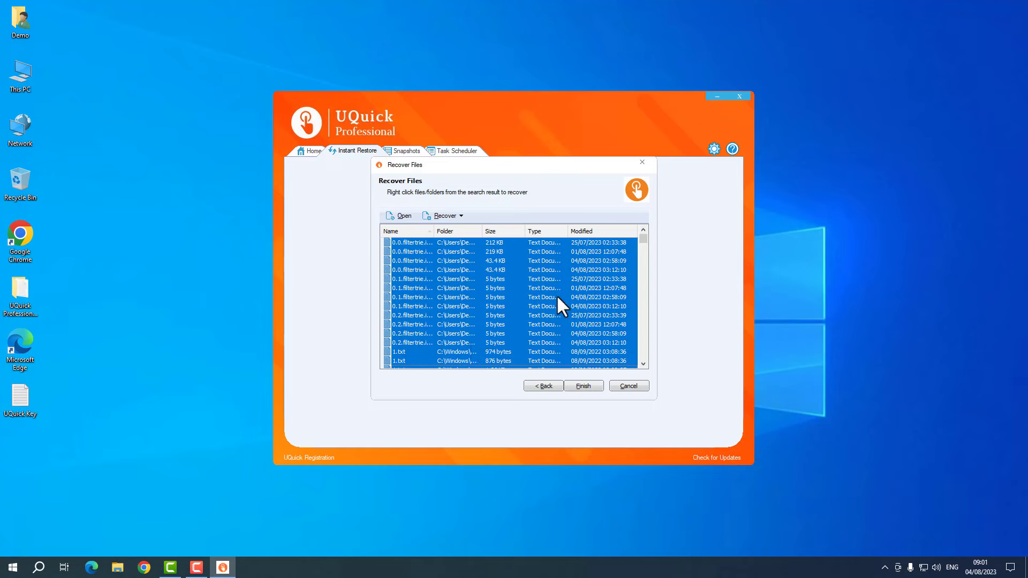
# - Finish the previous recovery and start a new Recover Files wizard by file location
pyautogui.click(583, 385)
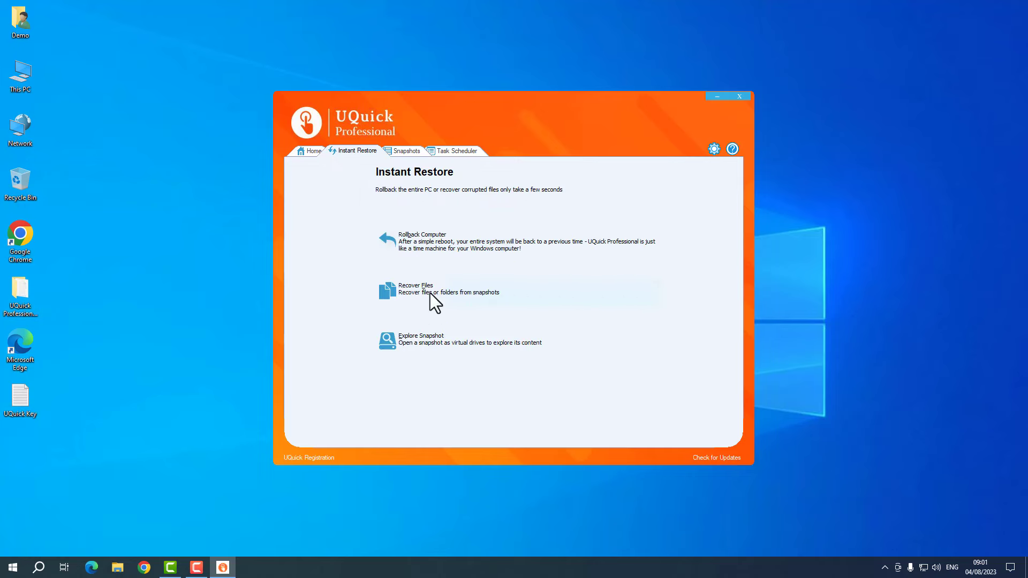
pyautogui.click(429, 293)
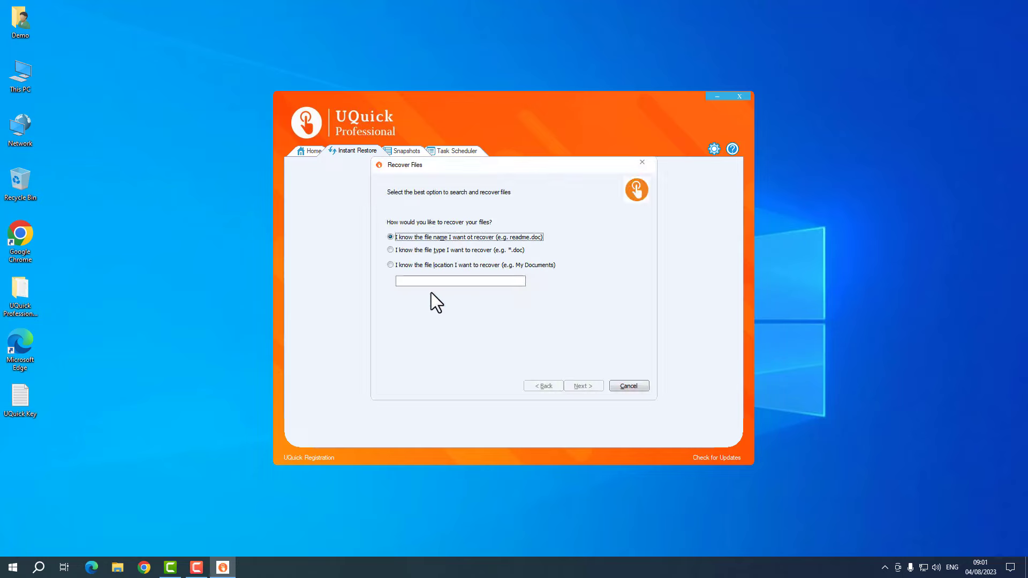
pyautogui.click(453, 266)
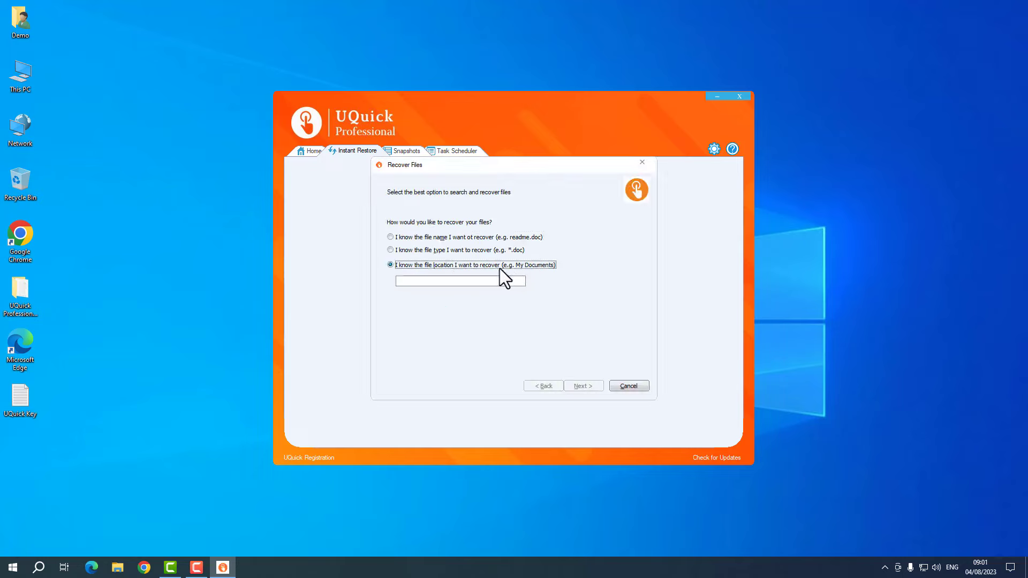
pyautogui.click(463, 281)
# - Permanently delete the UQuick Professional 12.5 desktop folder with Shift+Delete
pyautogui.click(27, 291)
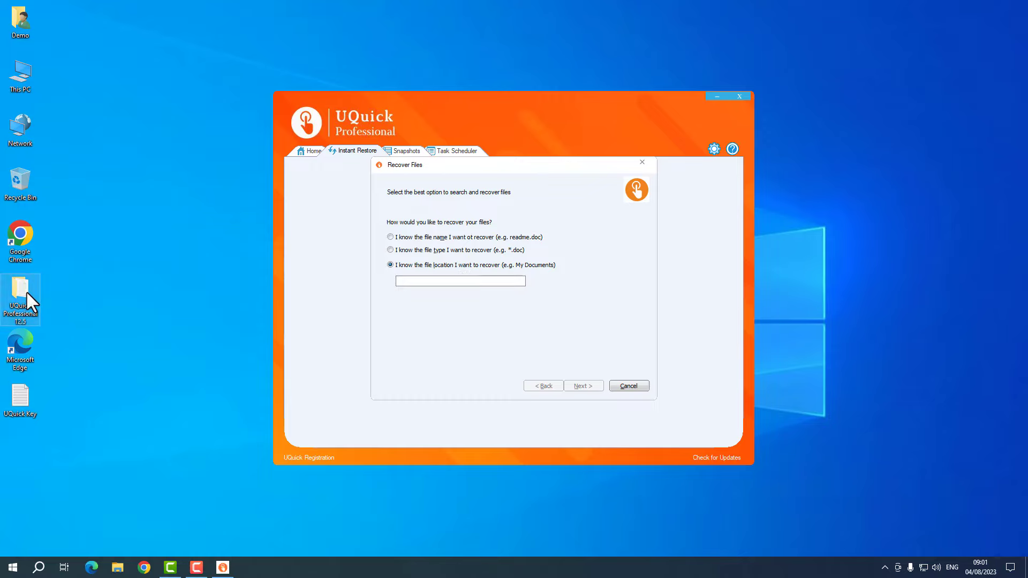
pyautogui.click(122, 310)
pyautogui.hotkey('shift', 'Delete')
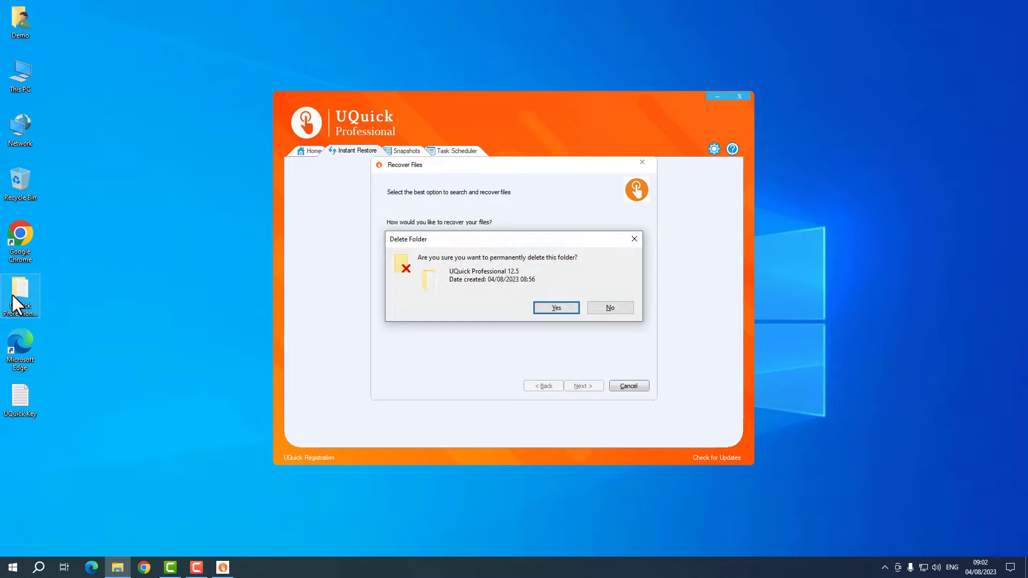
pyautogui.press('Return')
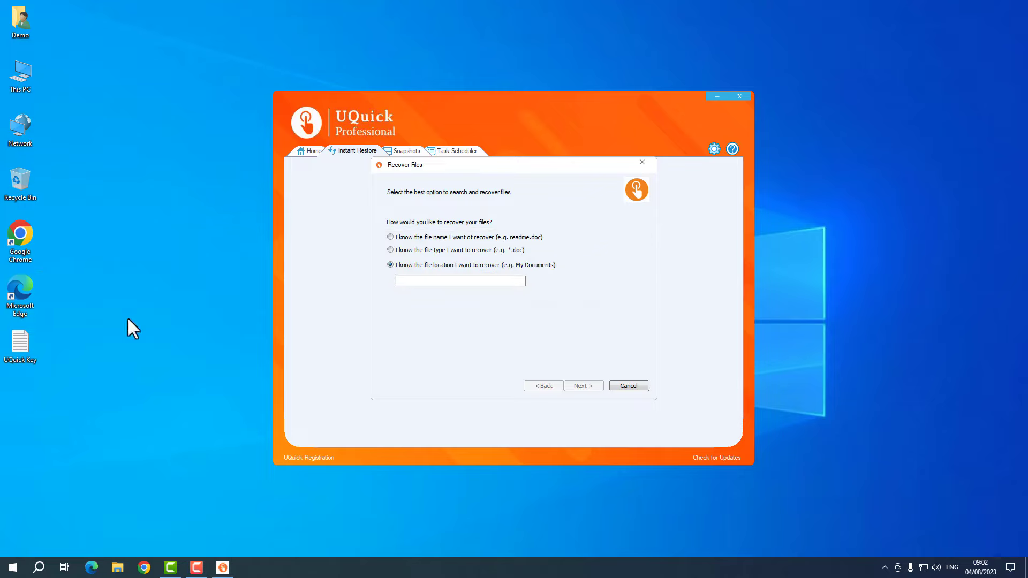
pyautogui.click(445, 281)
# - Paste the folder name as the location and search the Win:04-08-2023 snapshot for it
pyautogui.write('UQuick Professional 12.5')
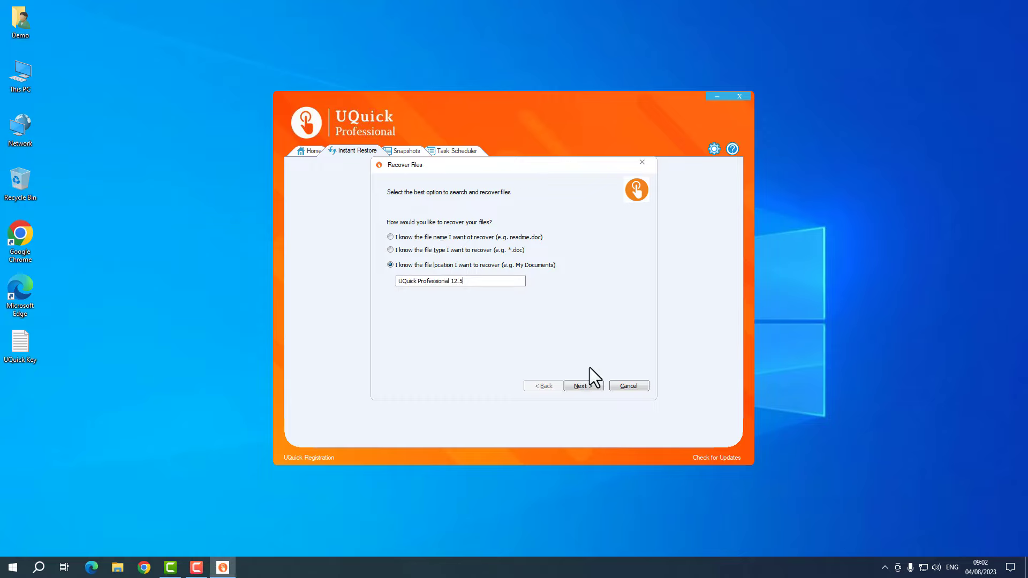
pyautogui.click(585, 384)
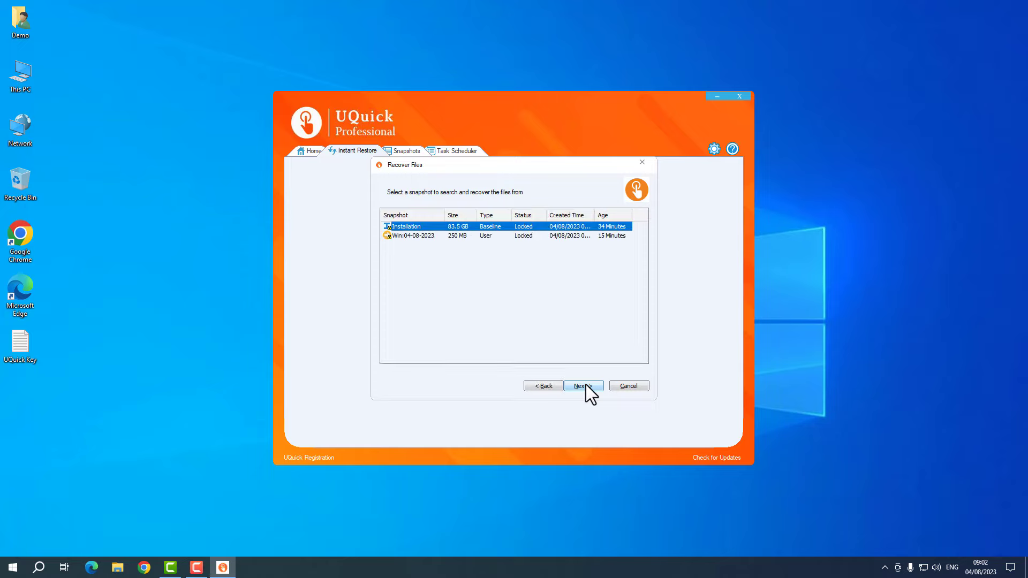
pyautogui.click(444, 236)
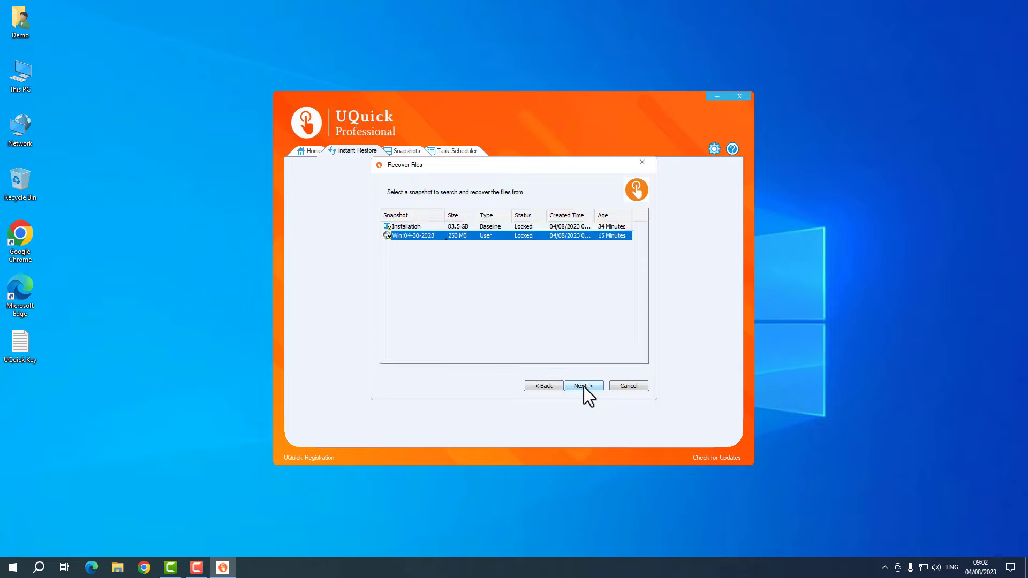
pyautogui.click(583, 386)
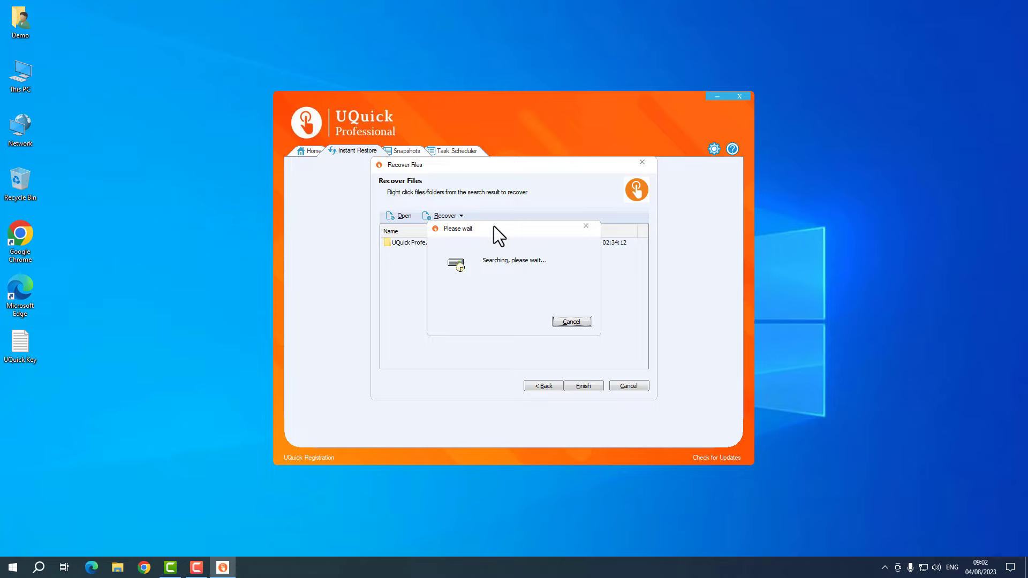
pyautogui.moveTo(494, 226); pyautogui.dragTo(502, 277)
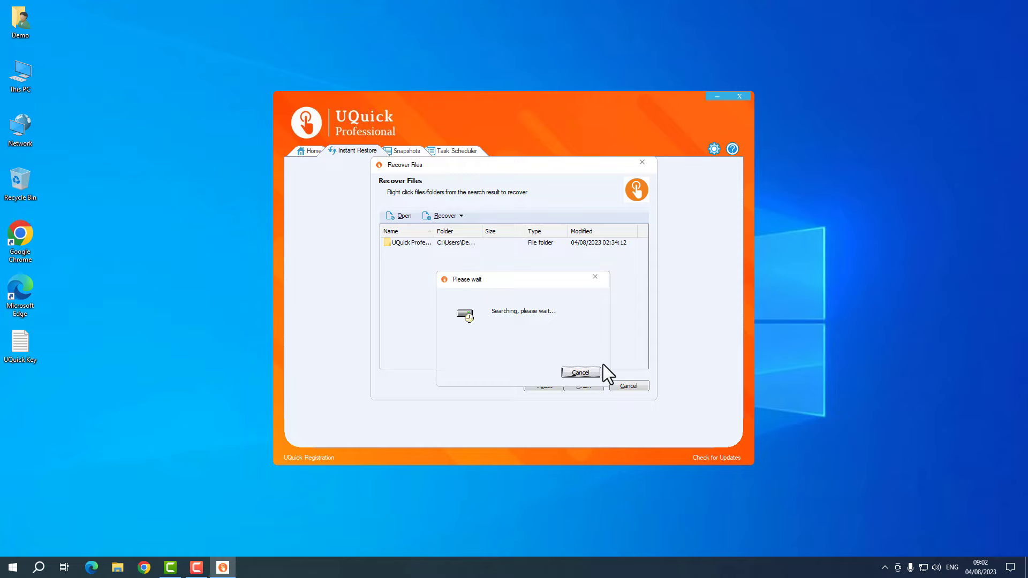
pyautogui.click(585, 371)
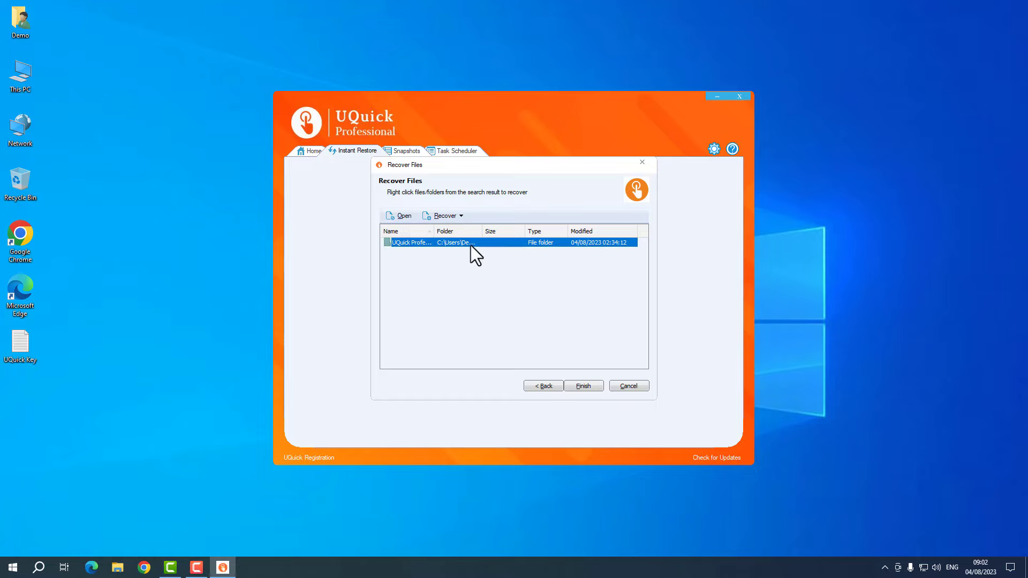
# - Recover the found UQuick Professional 12.5 folder back to its original desktop location
pyautogui.doubleClick(434, 231)
pyautogui.rightClick(425, 243)
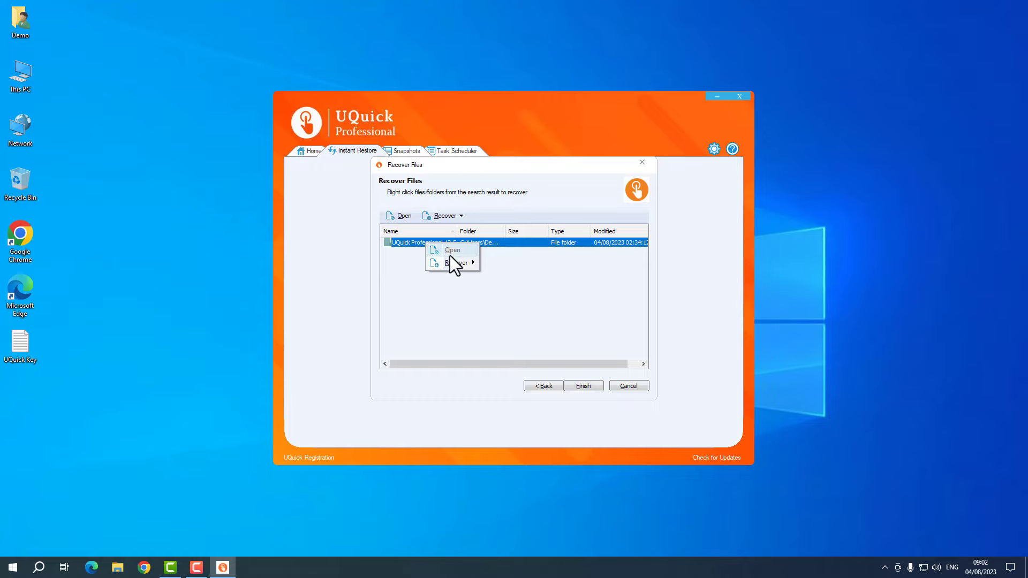
pyautogui.moveTo(455, 262)
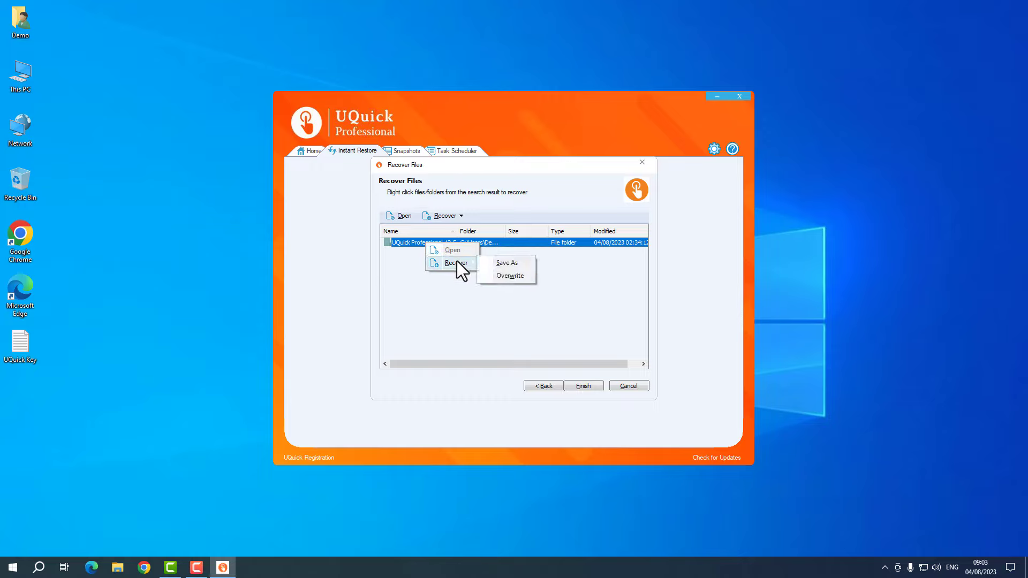
pyautogui.click(505, 264)
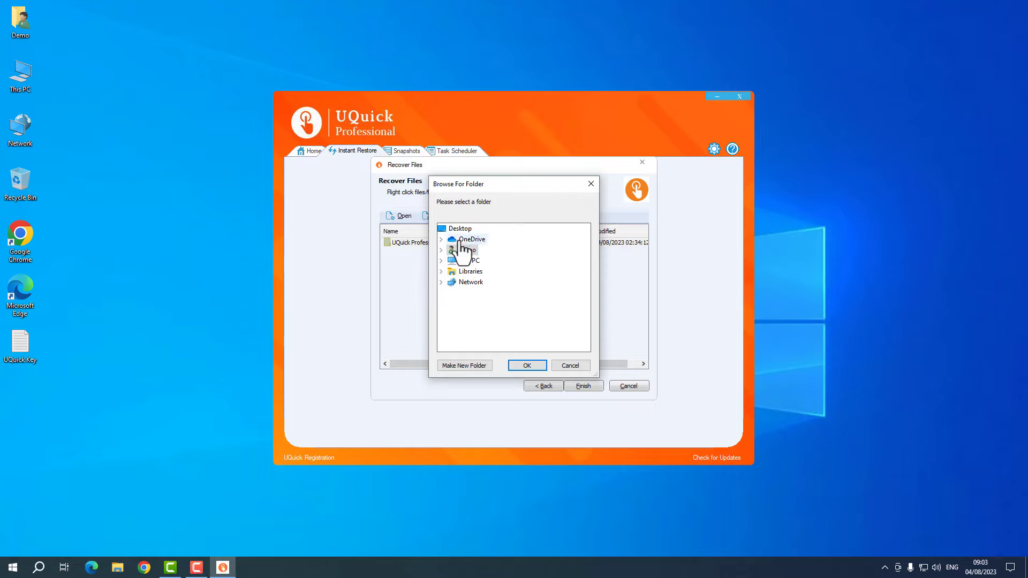
pyautogui.click(570, 365)
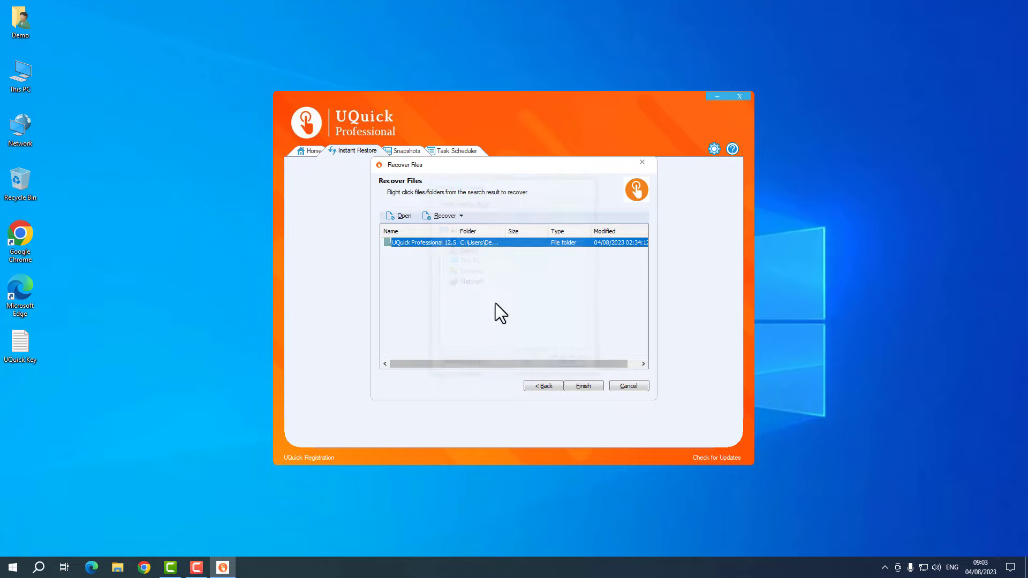
pyautogui.rightClick(426, 242)
pyautogui.moveTo(450, 262)
pyautogui.click(499, 275)
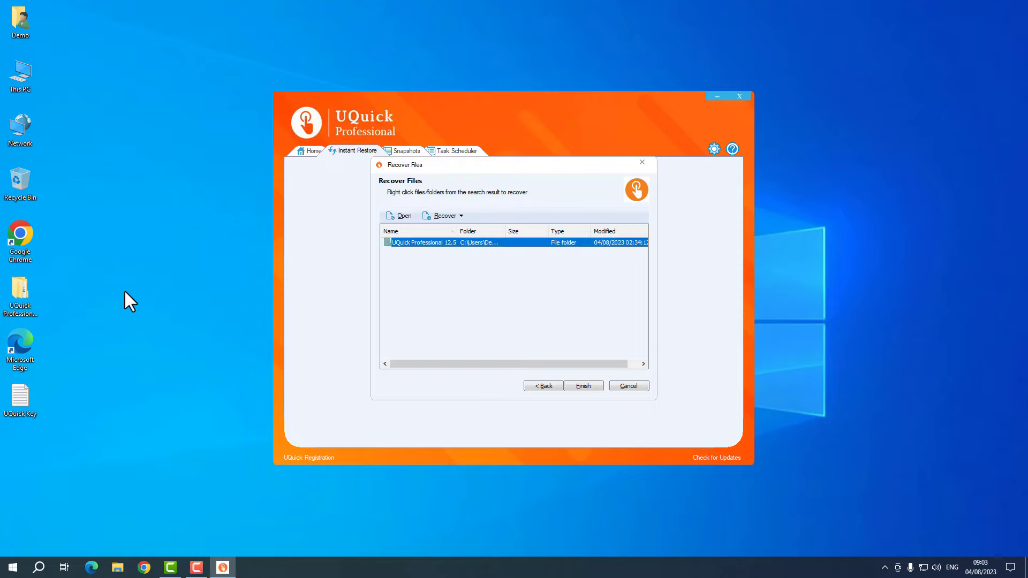
pyautogui.doubleClick(13, 286)
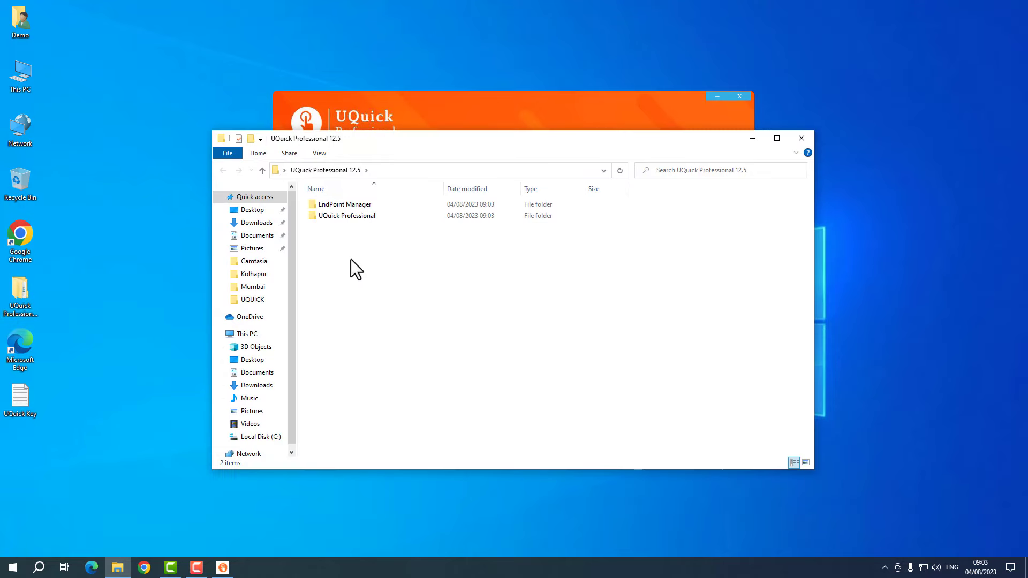
pyautogui.click(19, 407)
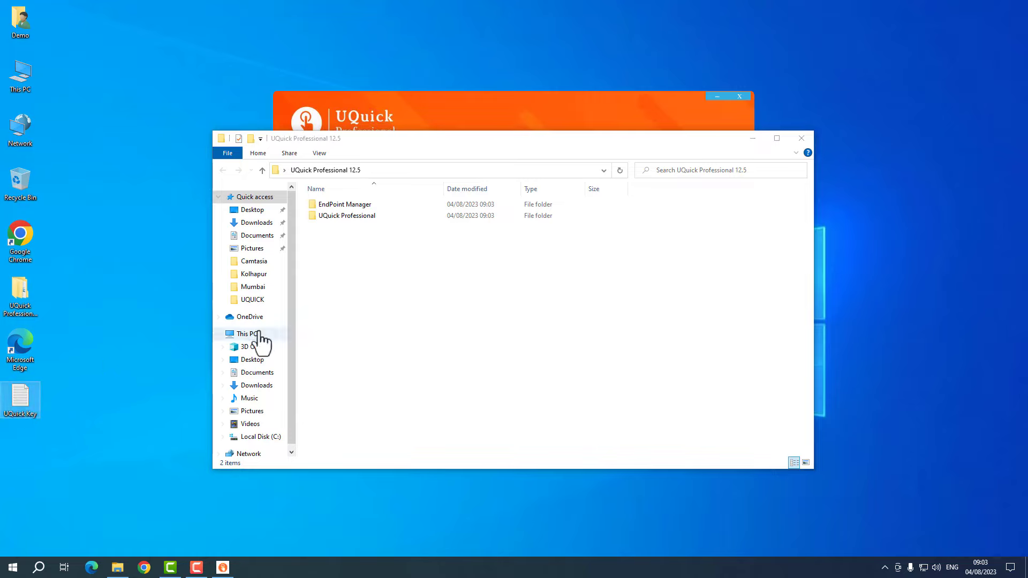
pyautogui.click(376, 281)
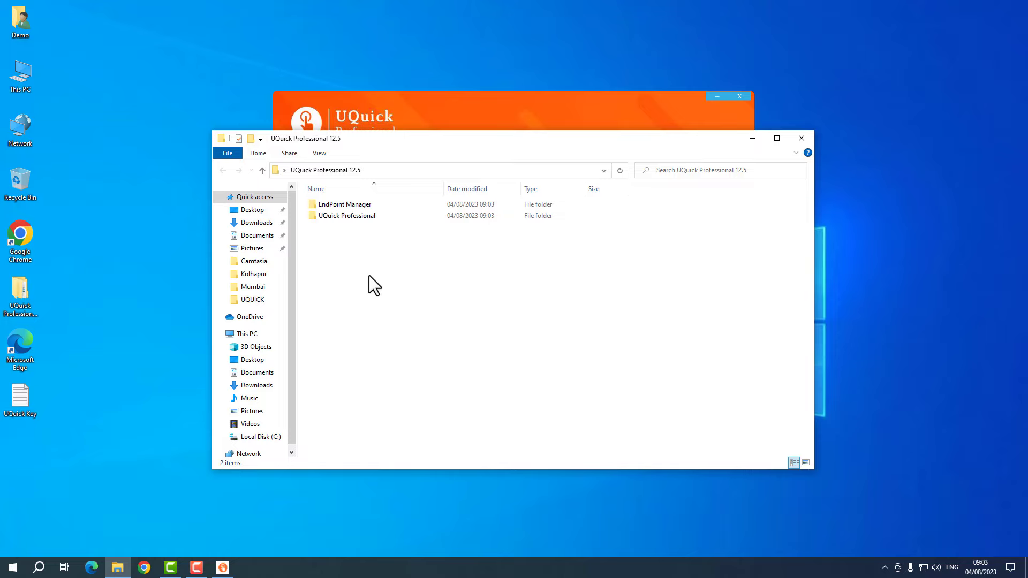
pyautogui.click(802, 138)
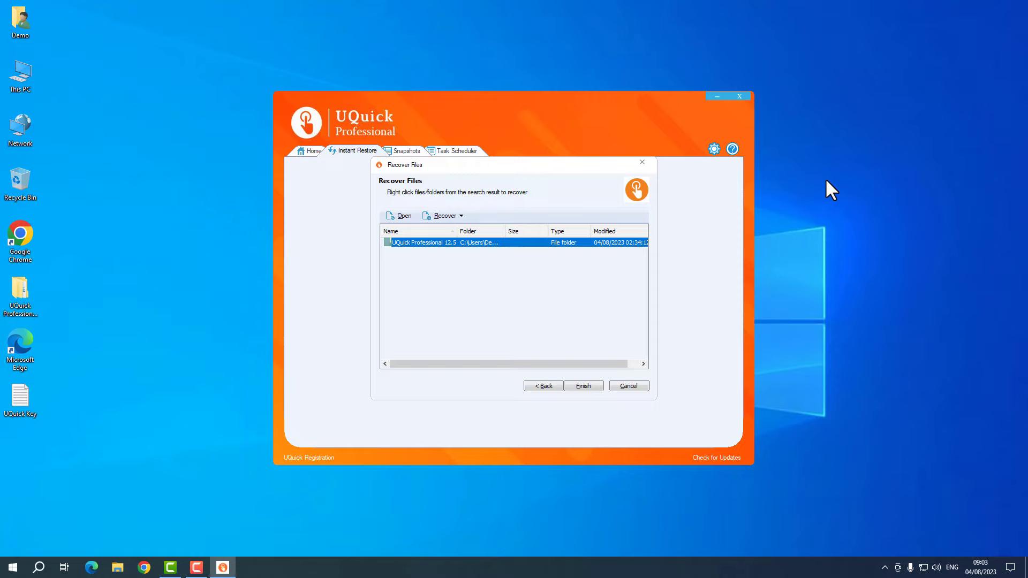
# - Finish the recovery, open the snapshot list and select the Installation and Win:04-08-2023 rows
pyautogui.click(588, 387)
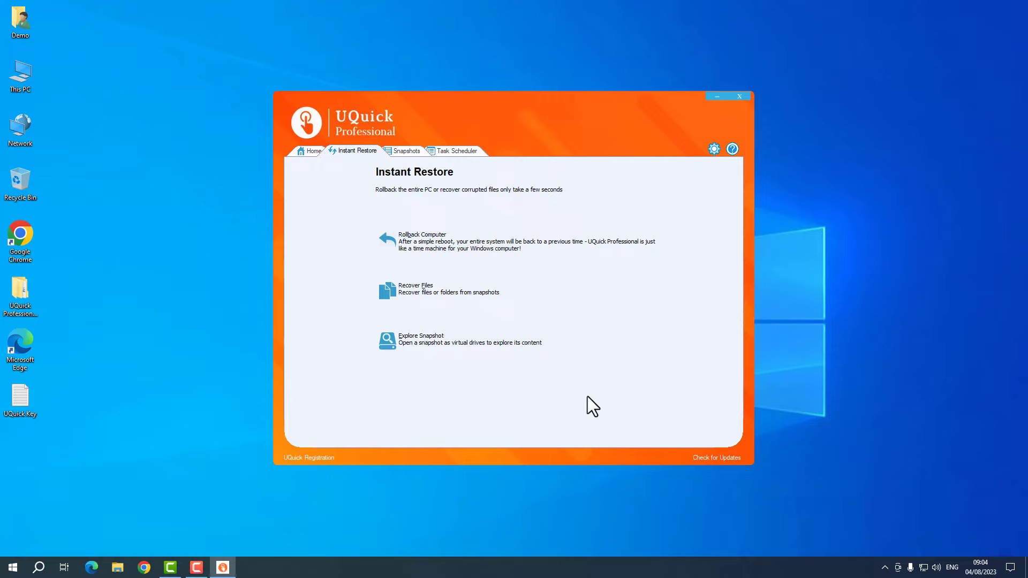
pyautogui.click(409, 151)
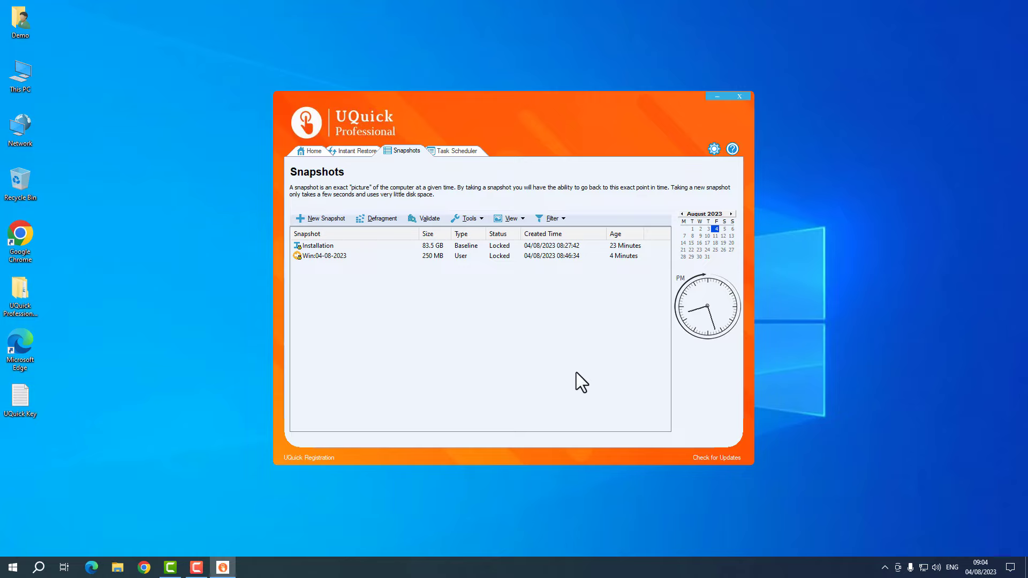
pyautogui.click(323, 246)
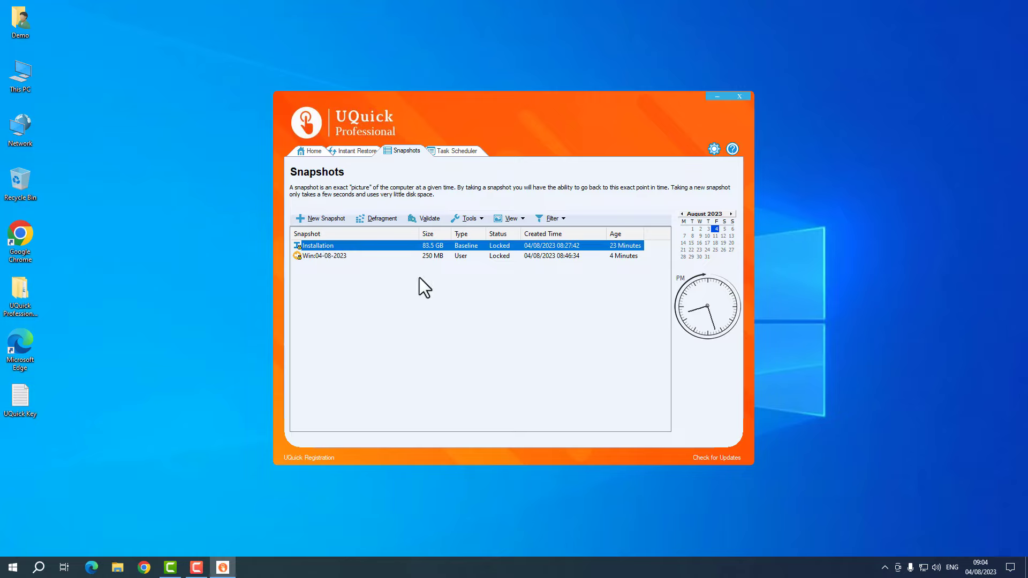
pyautogui.click(357, 256)
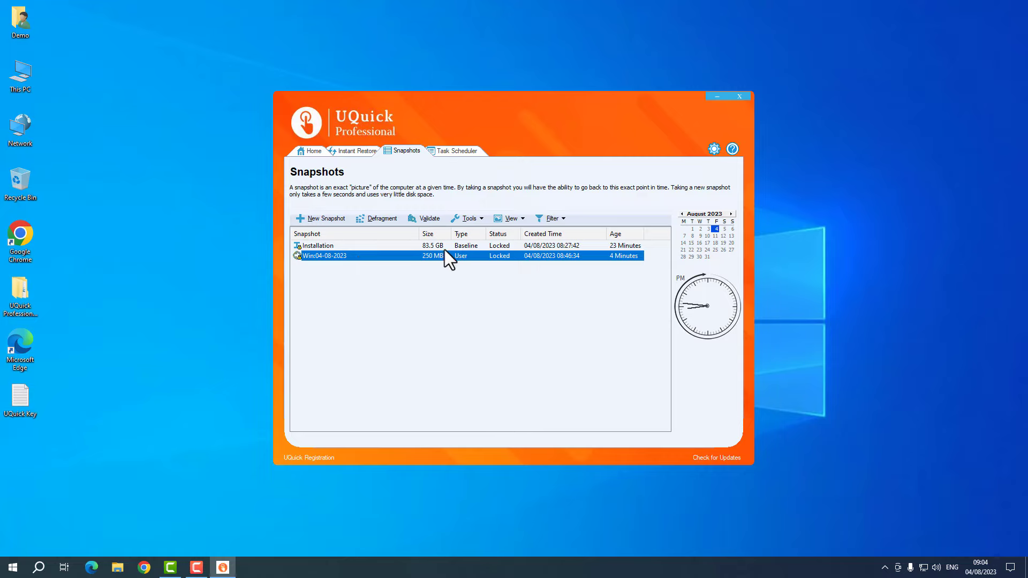
# - Take a new snapshot named 'Temp' and wait for it to complete
pyautogui.click(326, 218)
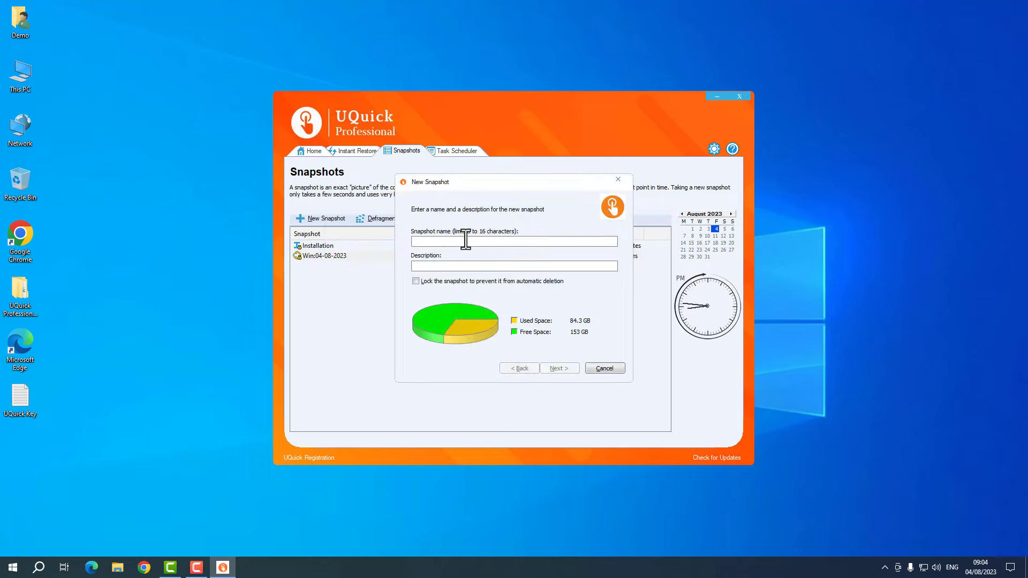
pyautogui.write('Temp')
pyautogui.click(472, 281)
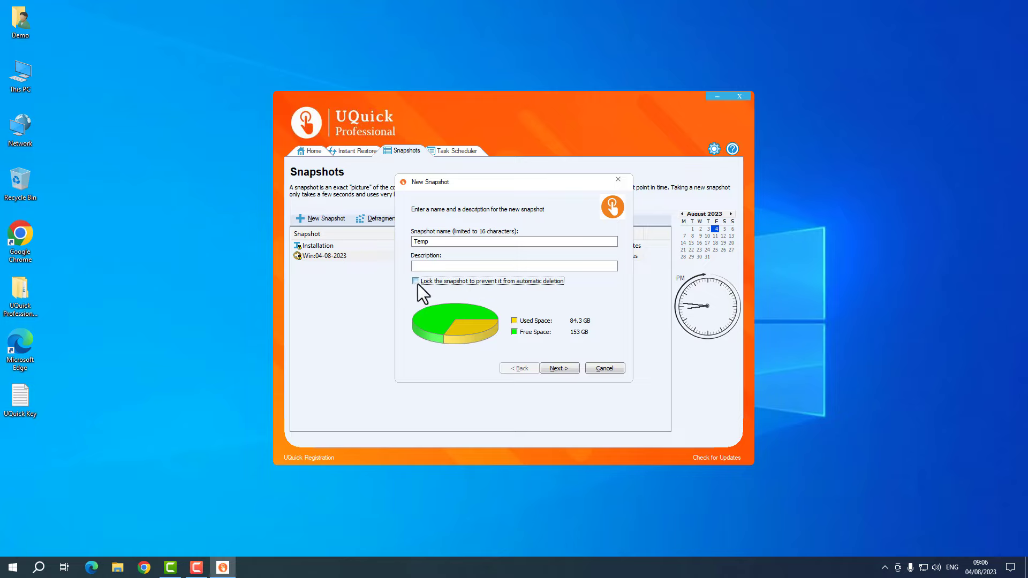
pyautogui.click(560, 369)
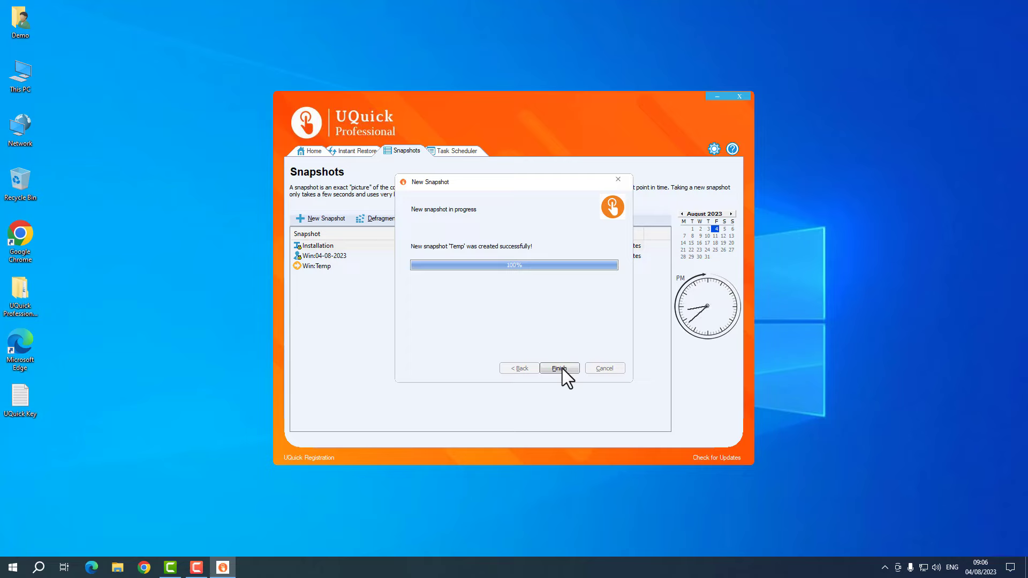
# - Close the Temp wizard, then take a second snapshot named 'Temp 2' and close its wizard
pyautogui.click(562, 368)
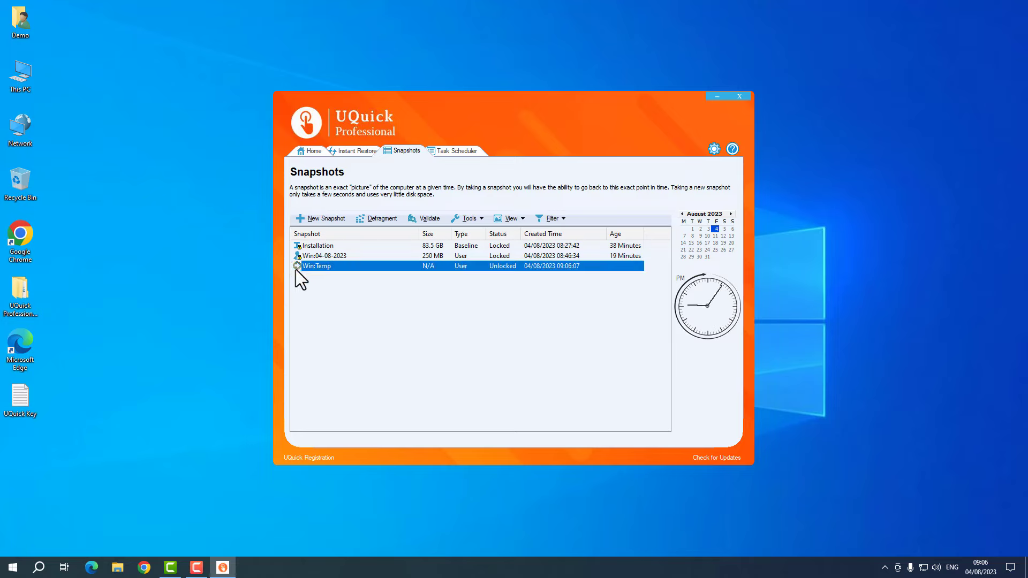
pyautogui.click(297, 267)
pyautogui.click(328, 218)
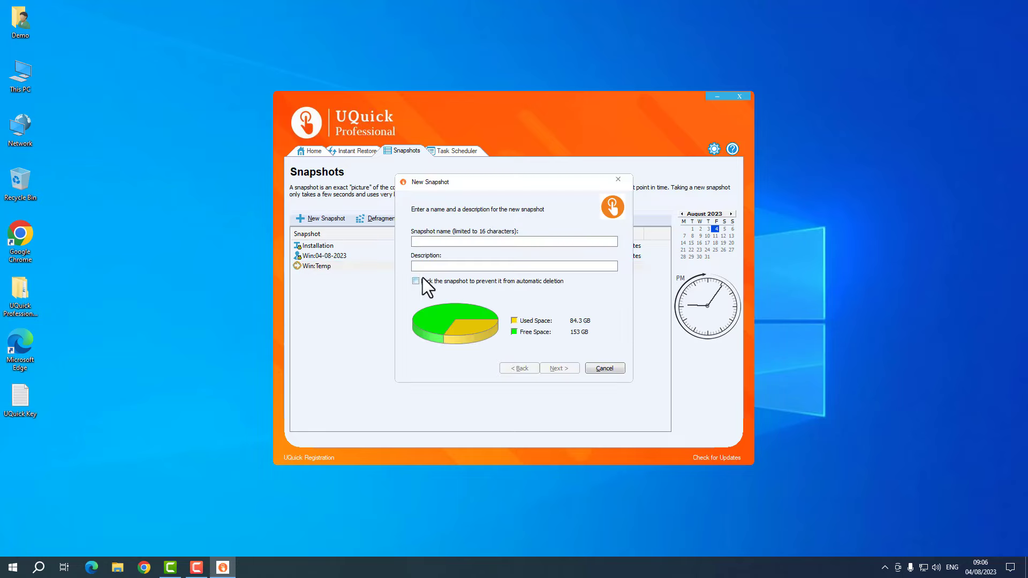
pyautogui.write('Temp 2')
pyautogui.click(566, 368)
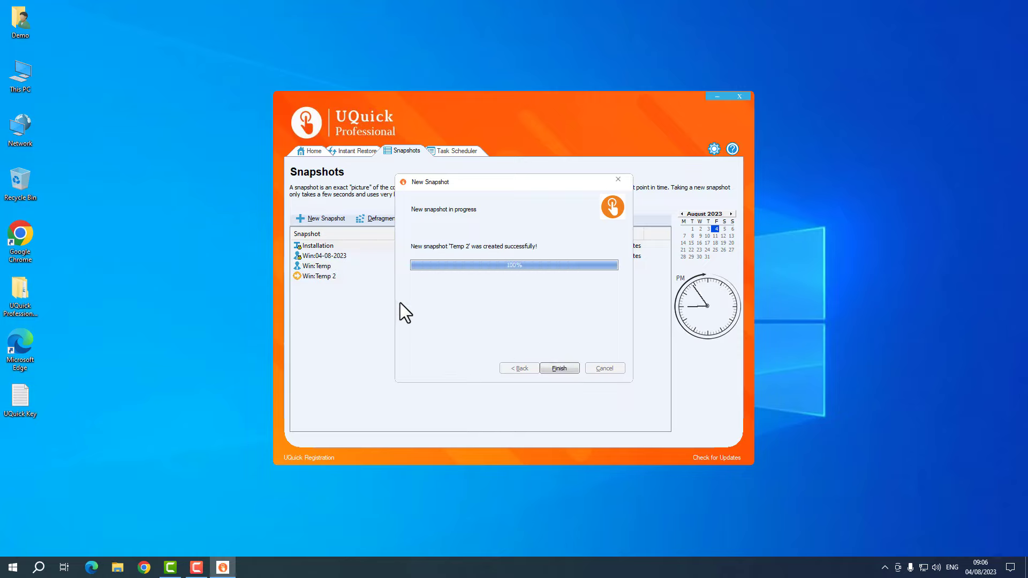
pyautogui.click(559, 368)
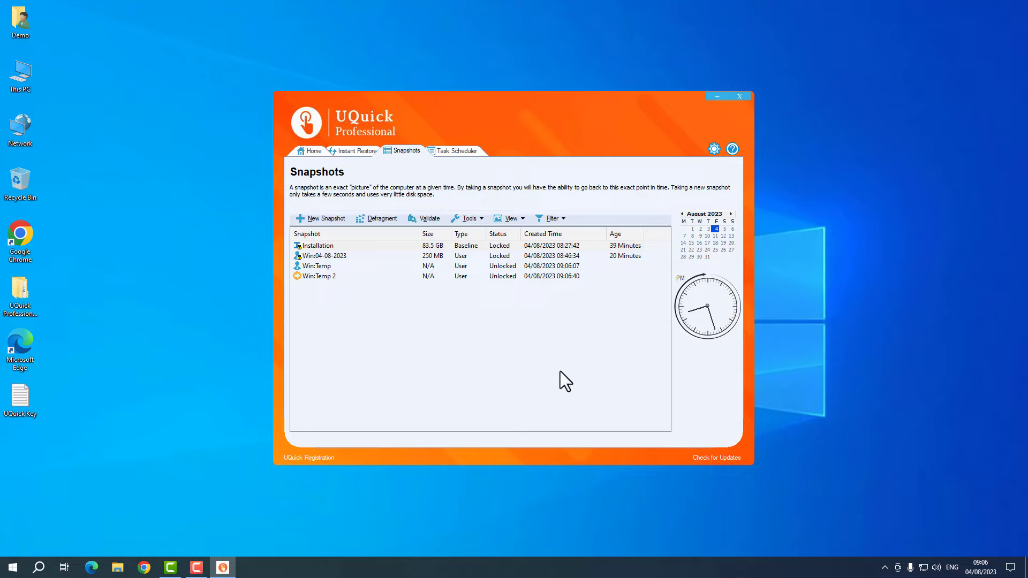
pyautogui.click(320, 267)
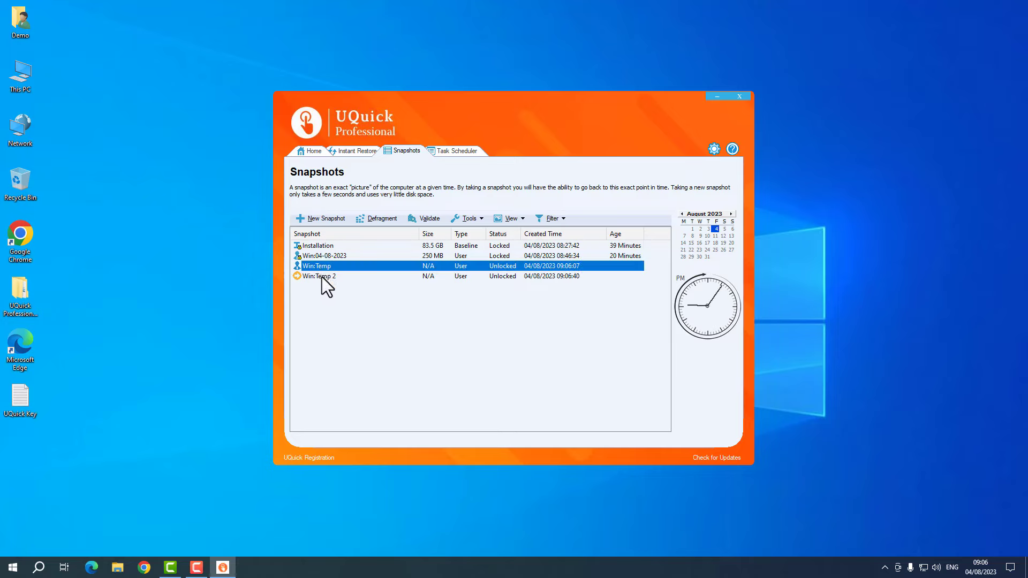
pyautogui.click(322, 277)
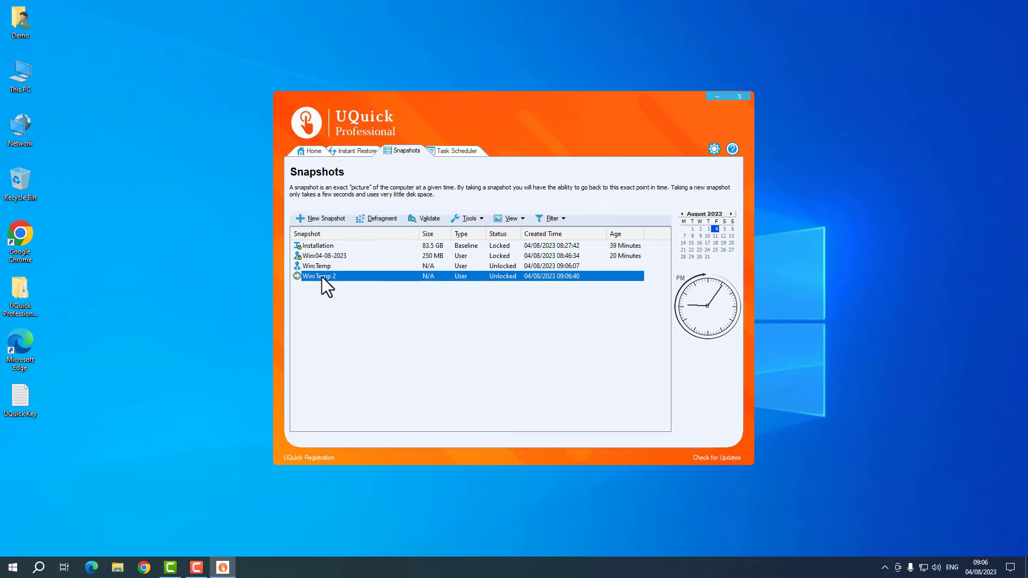
pyautogui.click(323, 268)
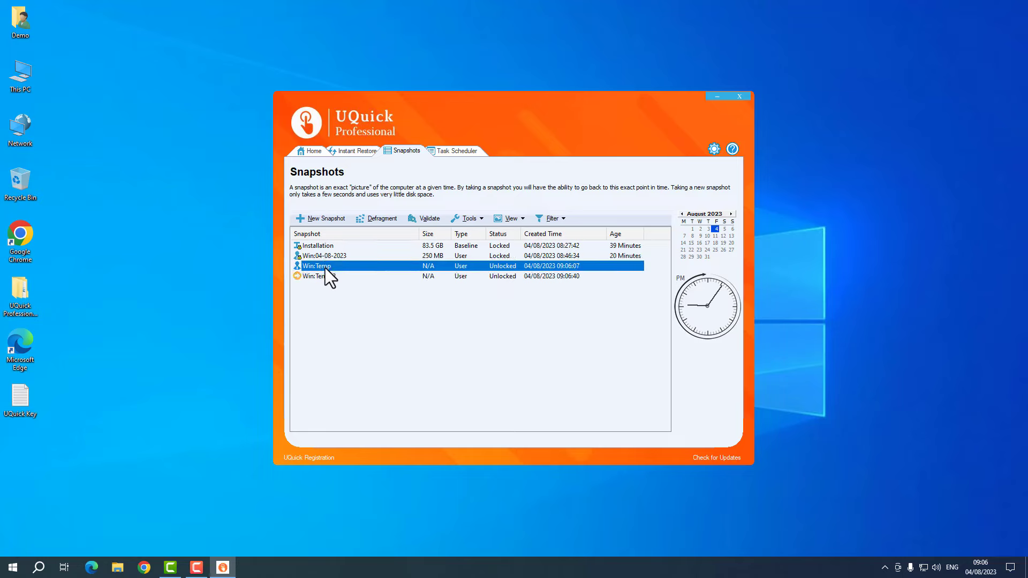
pyautogui.rightClick(325, 268)
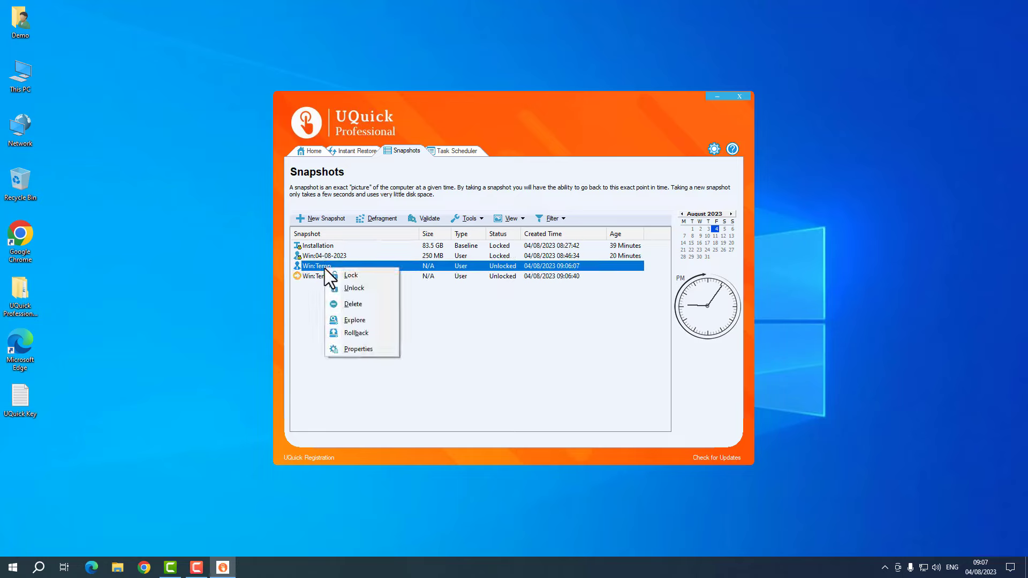
pyautogui.click(354, 303)
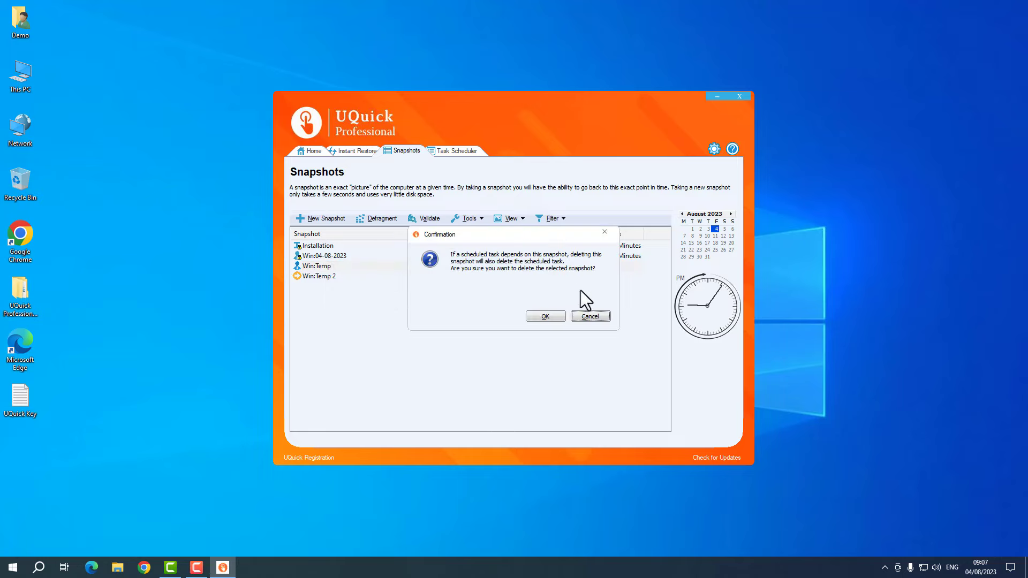
pyautogui.click(591, 317)
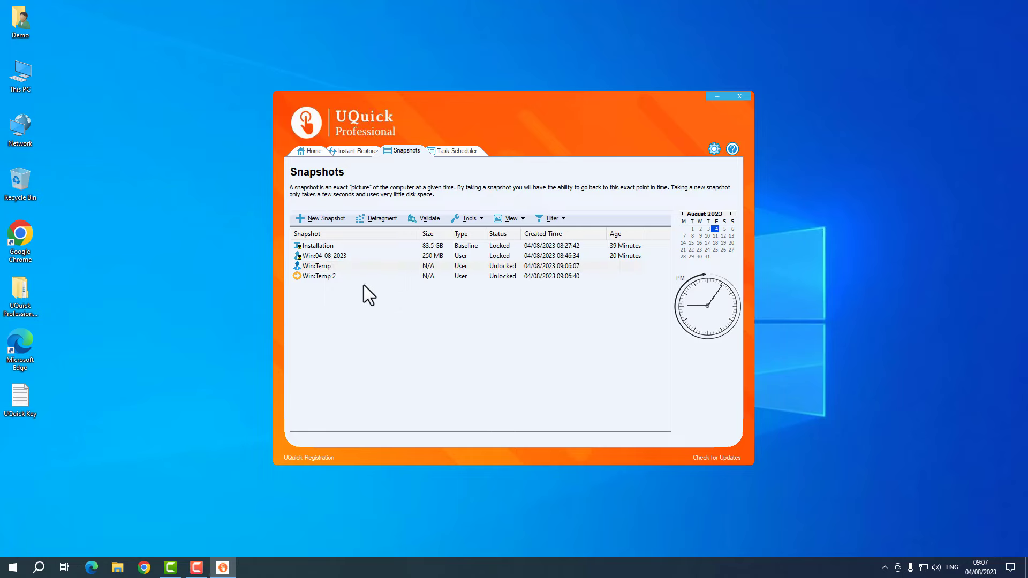
pyautogui.click(360, 268)
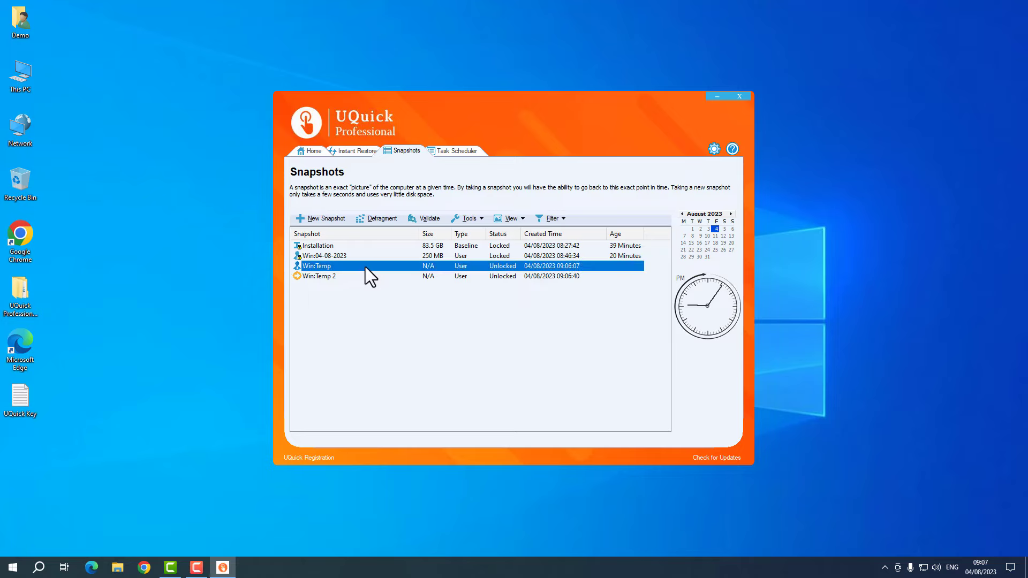
pyautogui.click(355, 275)
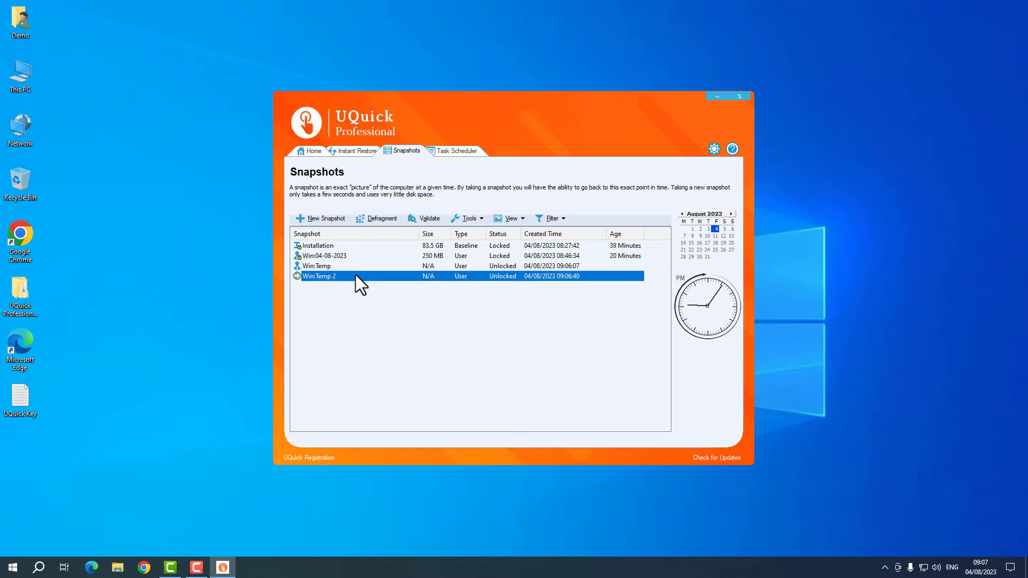
pyautogui.rightClick(356, 274)
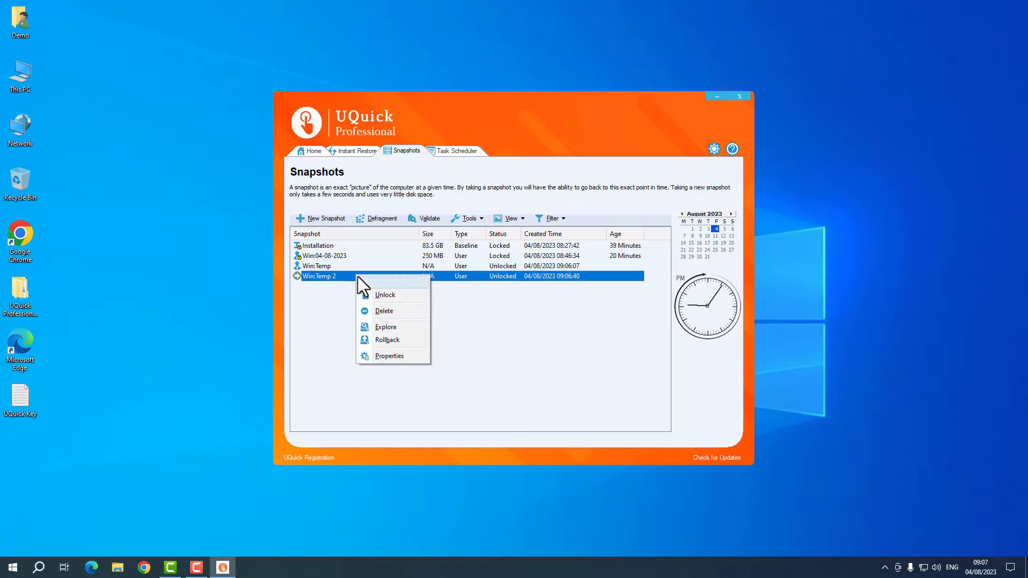
pyautogui.click(385, 310)
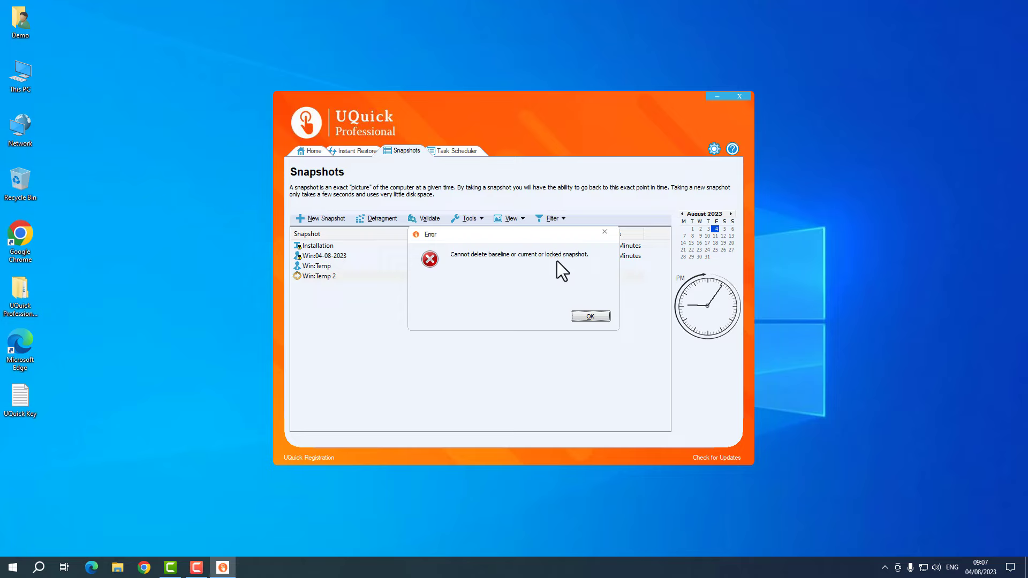
pyautogui.click(590, 316)
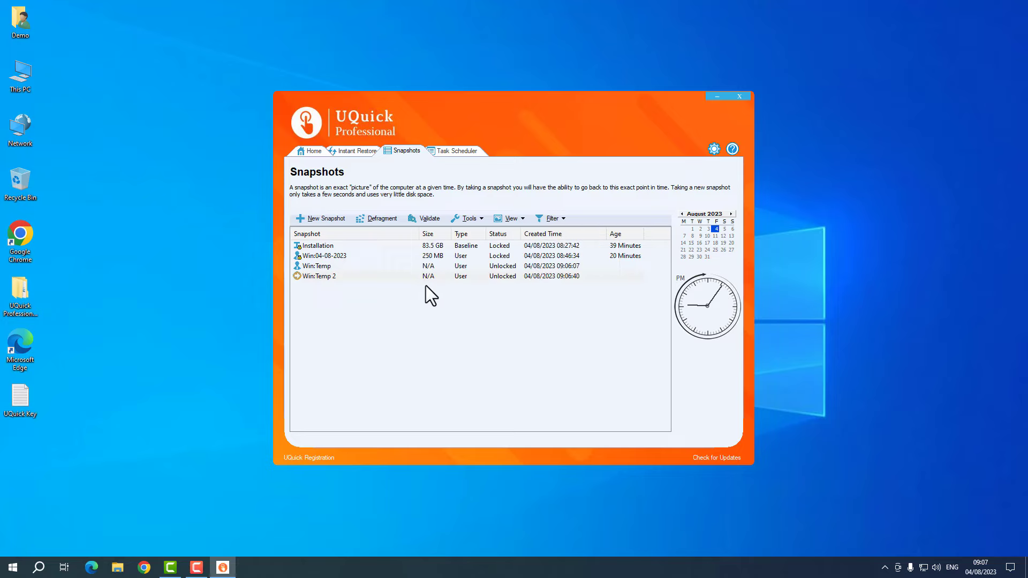
pyautogui.click(381, 278)
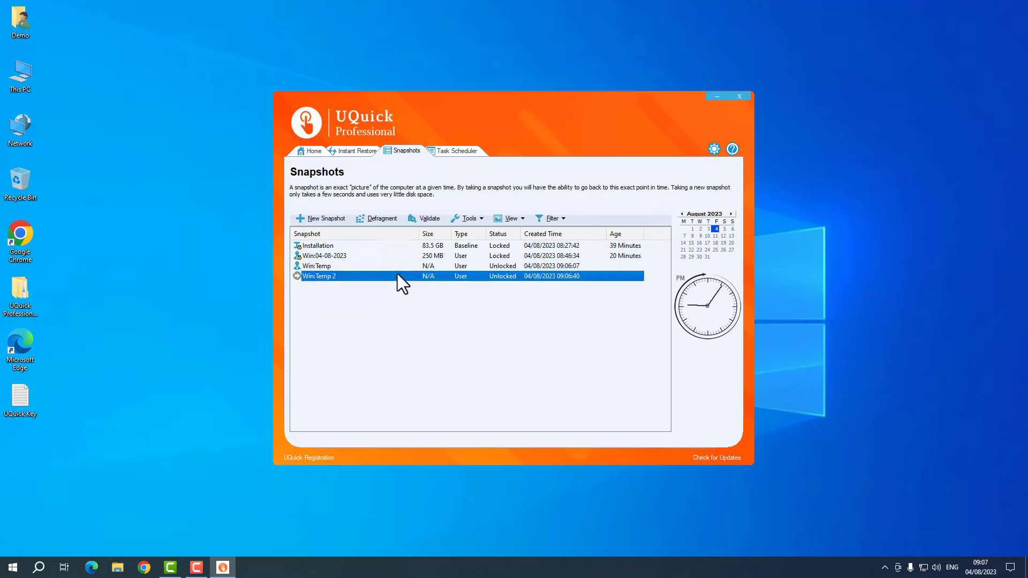
pyautogui.click(357, 258)
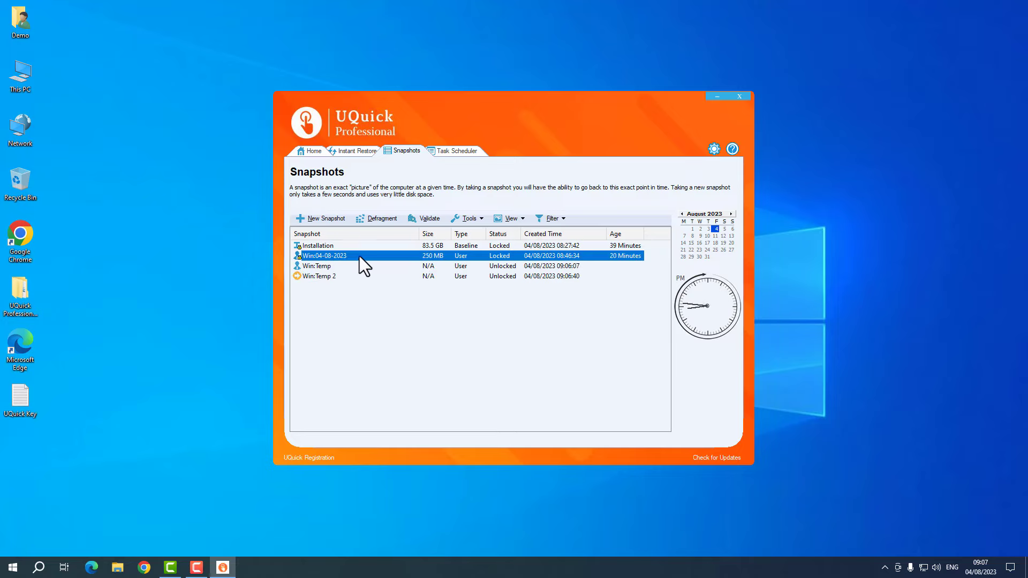
pyautogui.rightClick(358, 256)
pyautogui.click(386, 291)
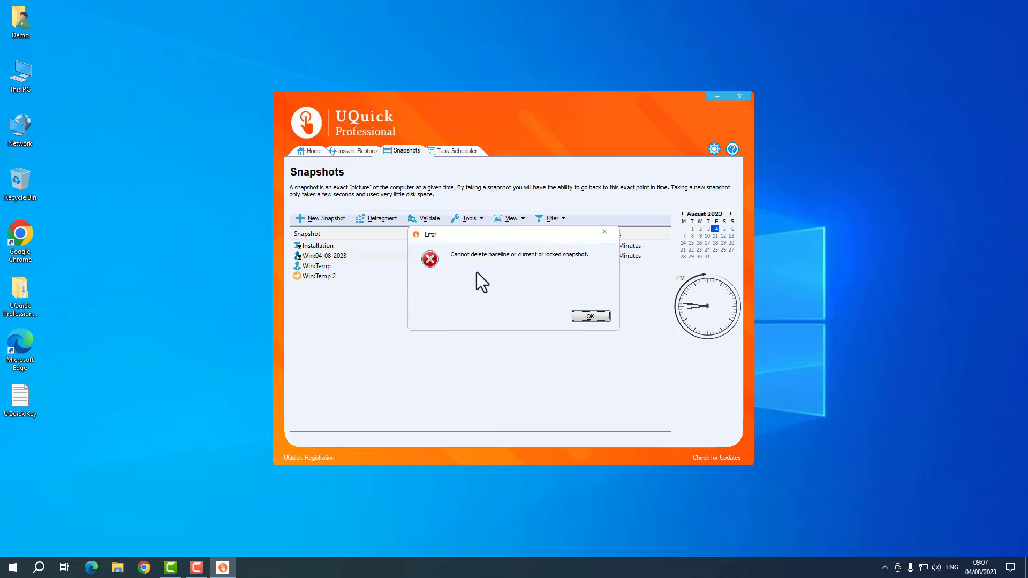
pyautogui.click(590, 317)
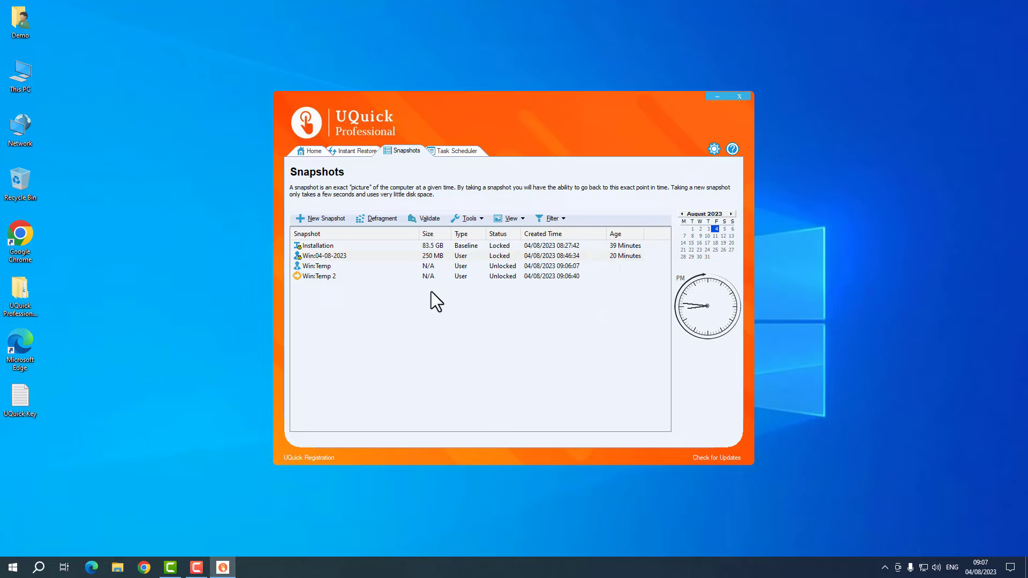
pyautogui.click(303, 258)
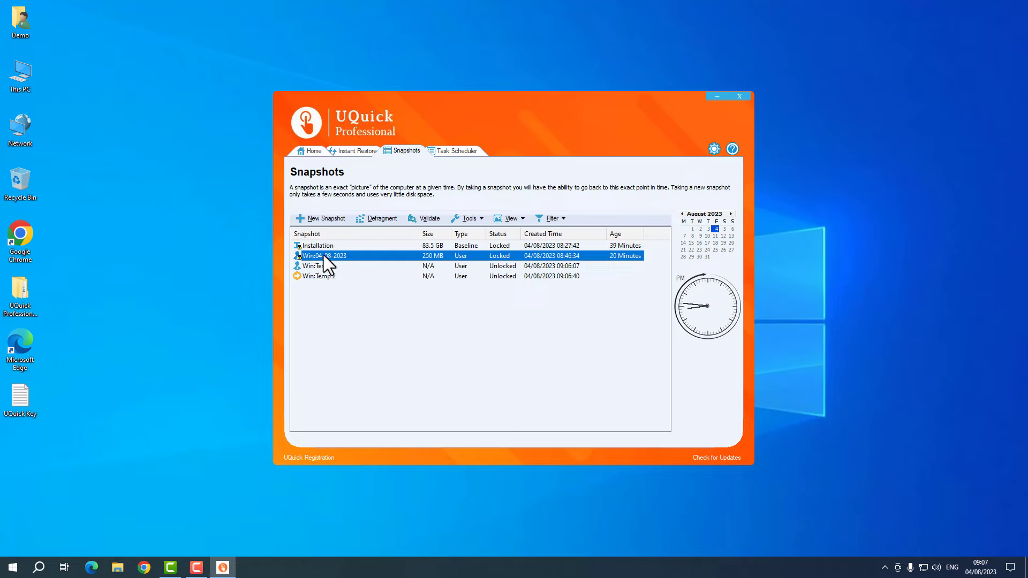
pyautogui.rightClick(324, 255)
pyautogui.click(343, 274)
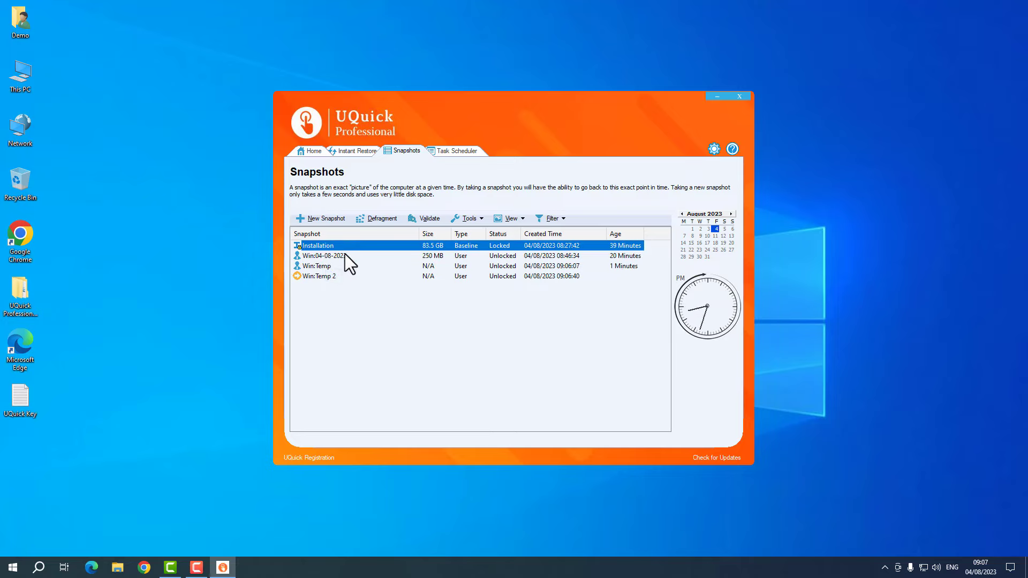
pyautogui.rightClick(296, 256)
pyautogui.click(336, 292)
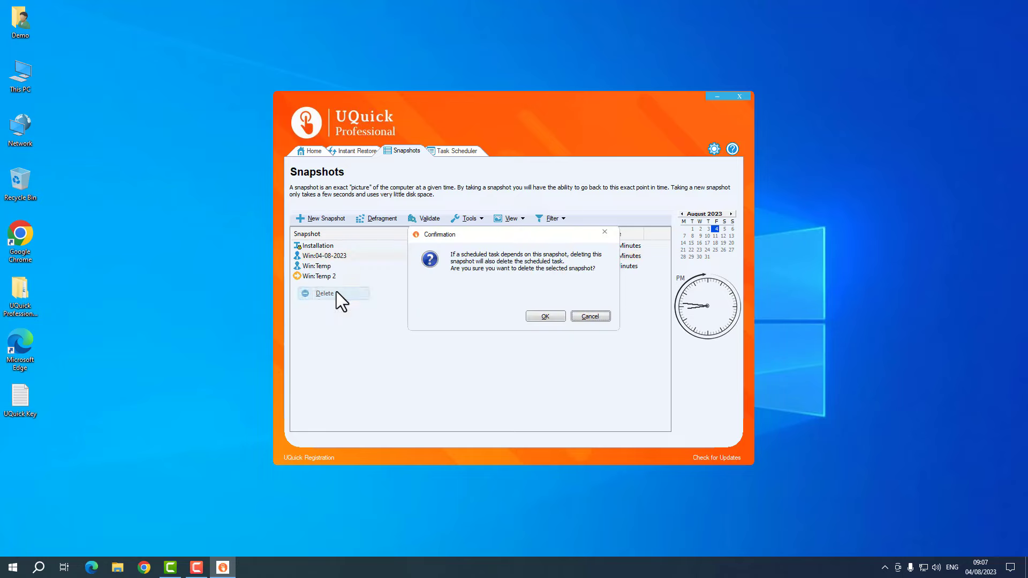
pyautogui.click(589, 316)
pyautogui.rightClick(336, 257)
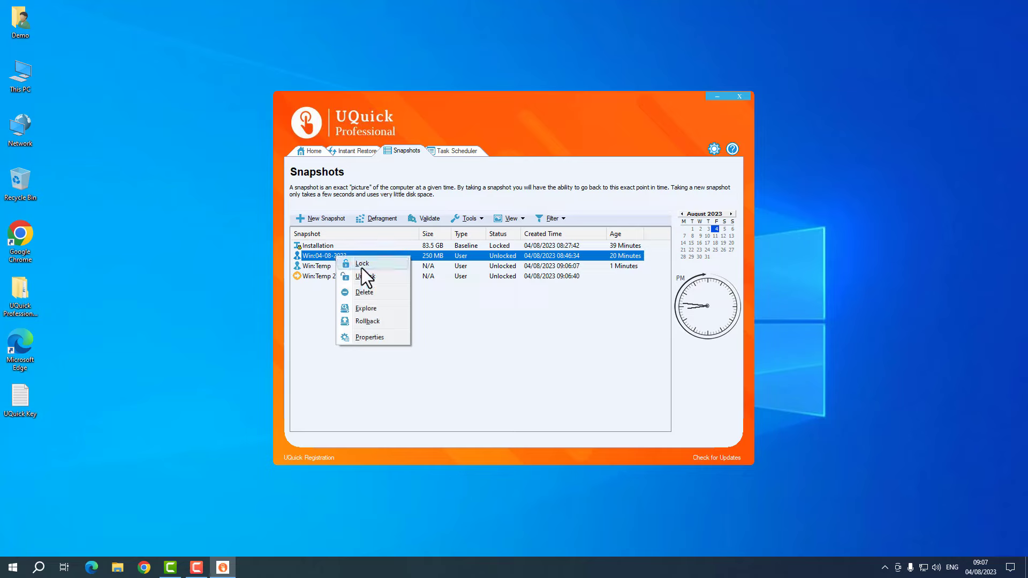
pyautogui.click(362, 266)
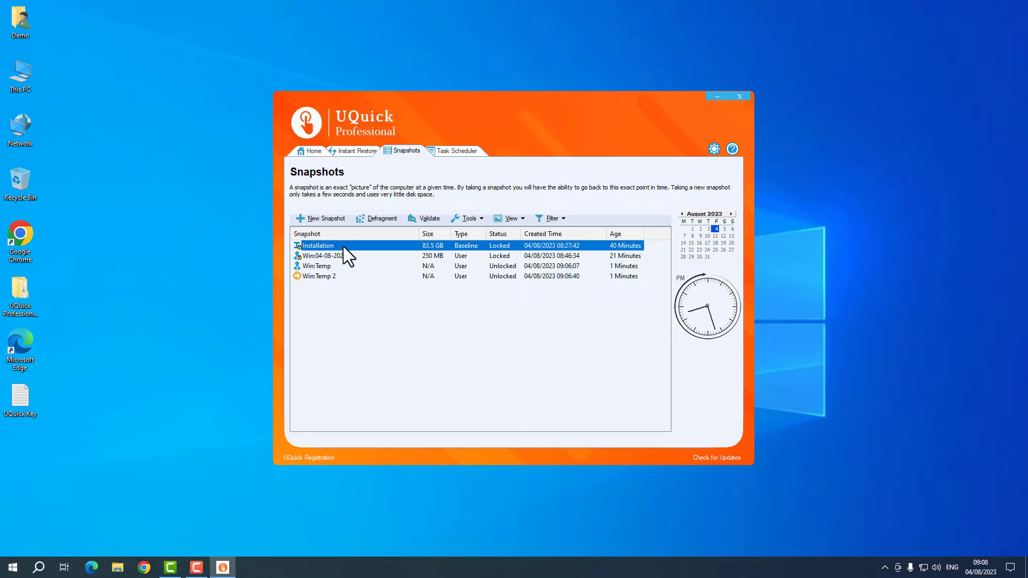
pyautogui.rightClick(343, 246)
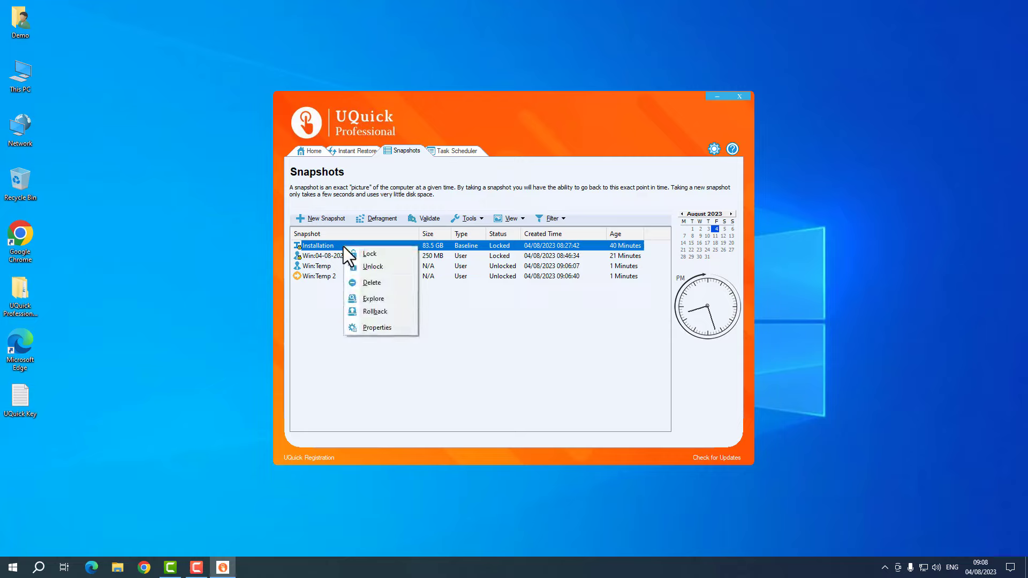
pyautogui.click(318, 246)
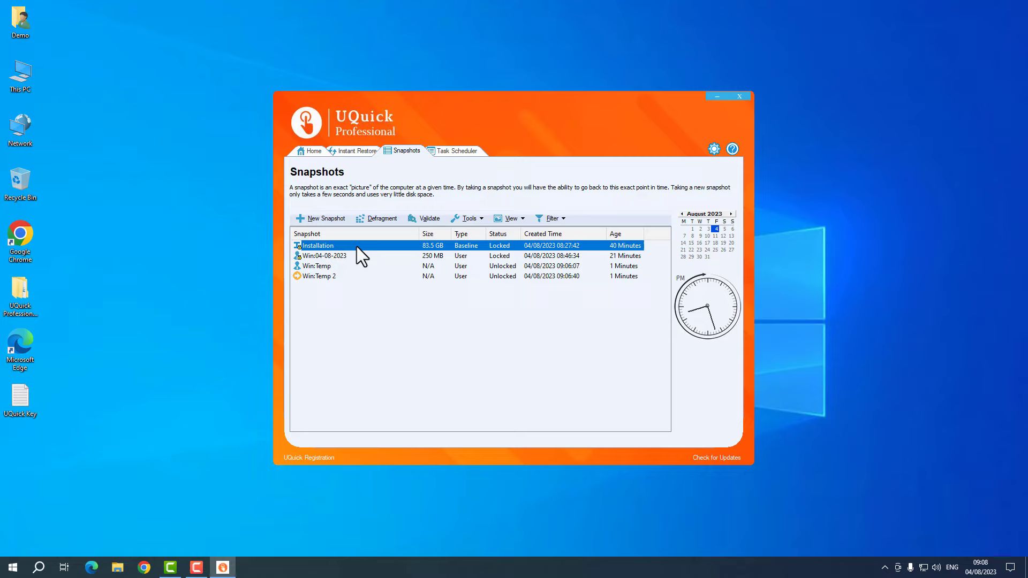
# - Run the Snapshot Defragmenter with no snapshots deleted until every row reaches 100%
pyautogui.click(377, 218)
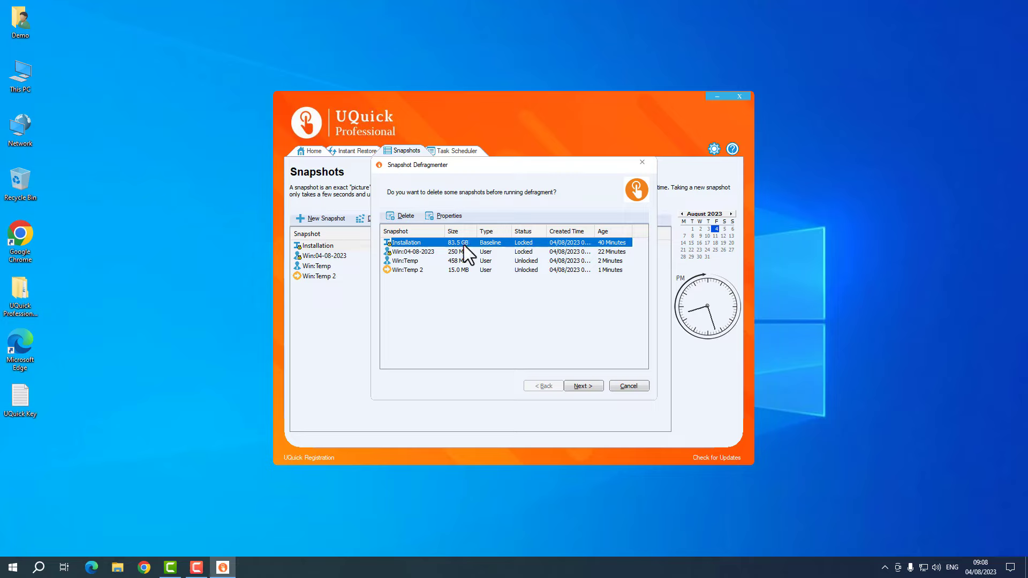
pyautogui.click(427, 254)
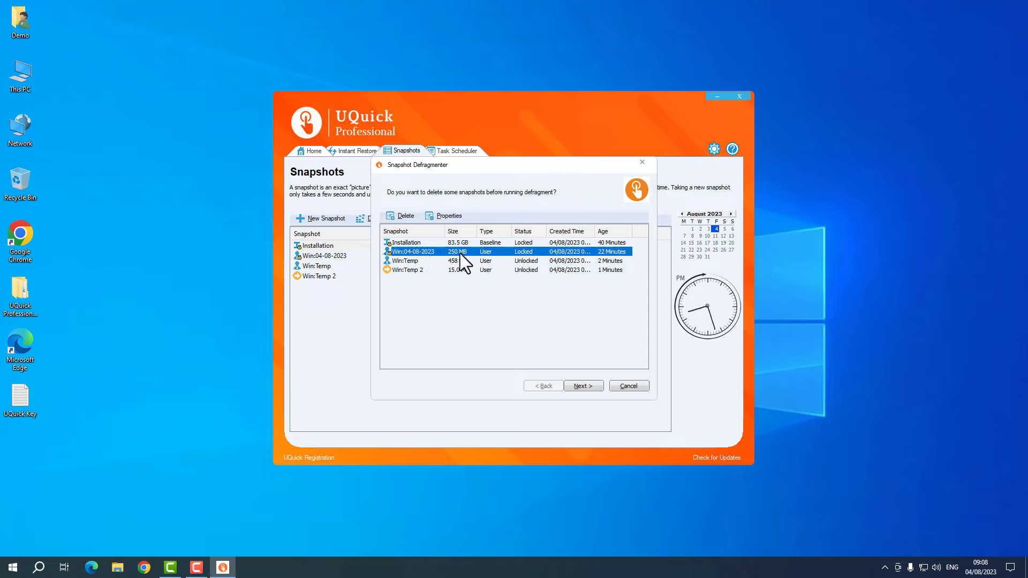
pyautogui.click(422, 261)
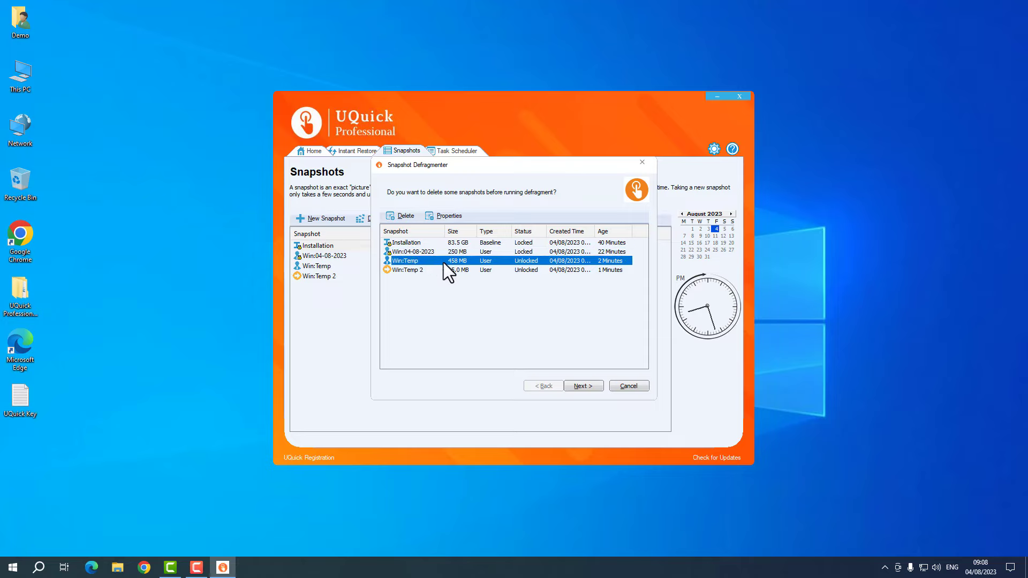
pyautogui.click(412, 271)
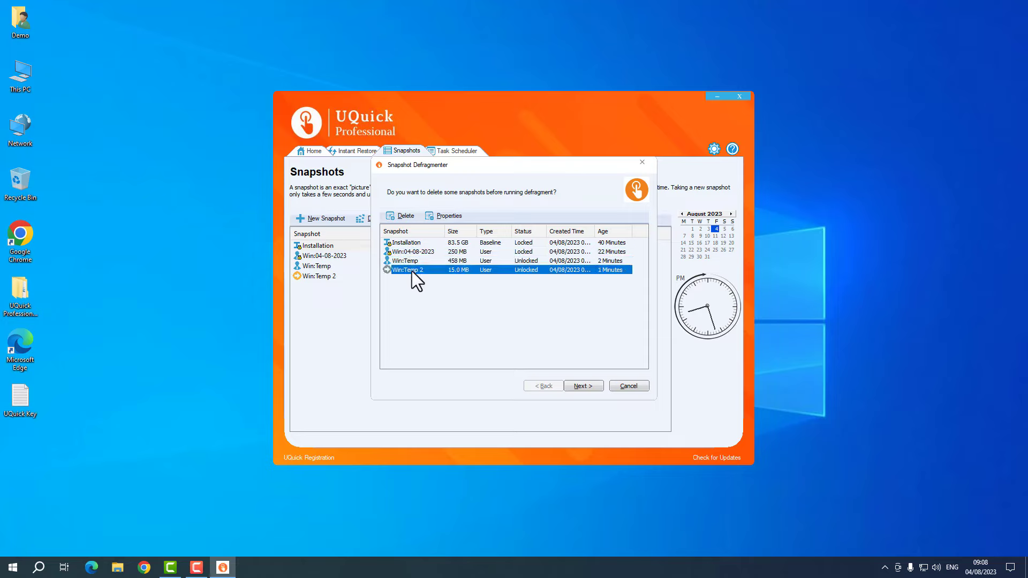
pyautogui.click(474, 285)
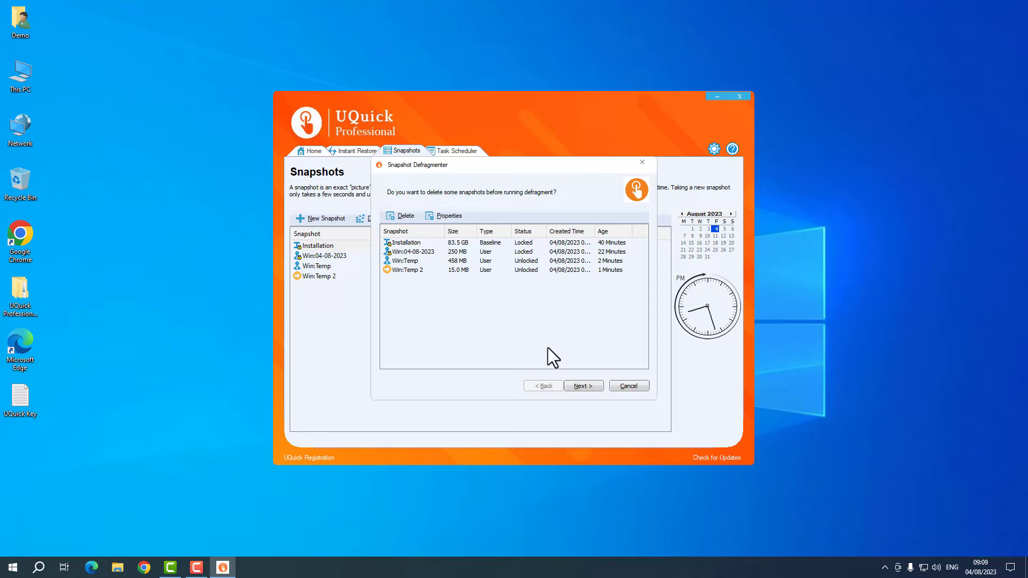
pyautogui.moveTo(509, 170); pyautogui.dragTo(620, 166)
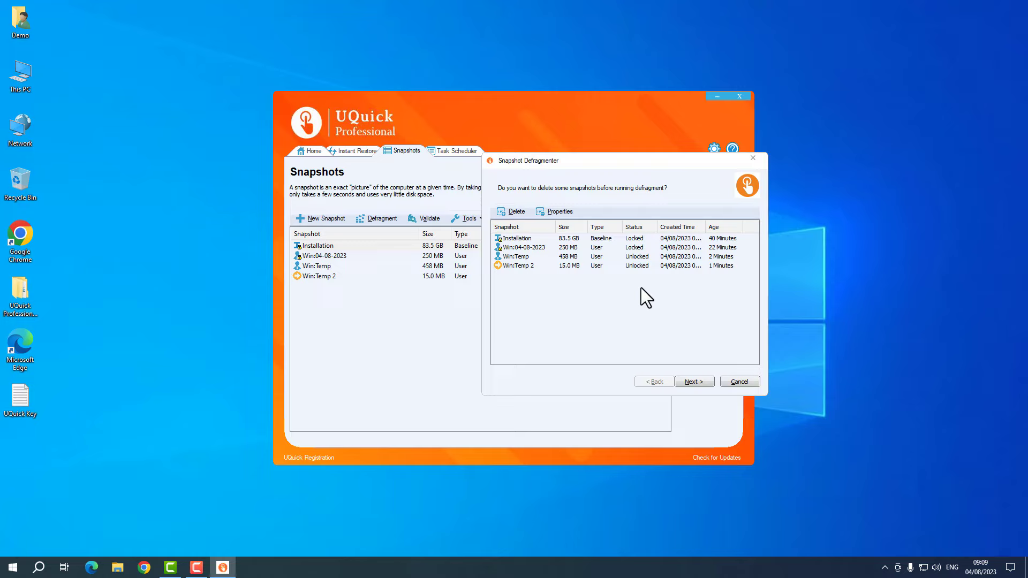
pyautogui.click(692, 381)
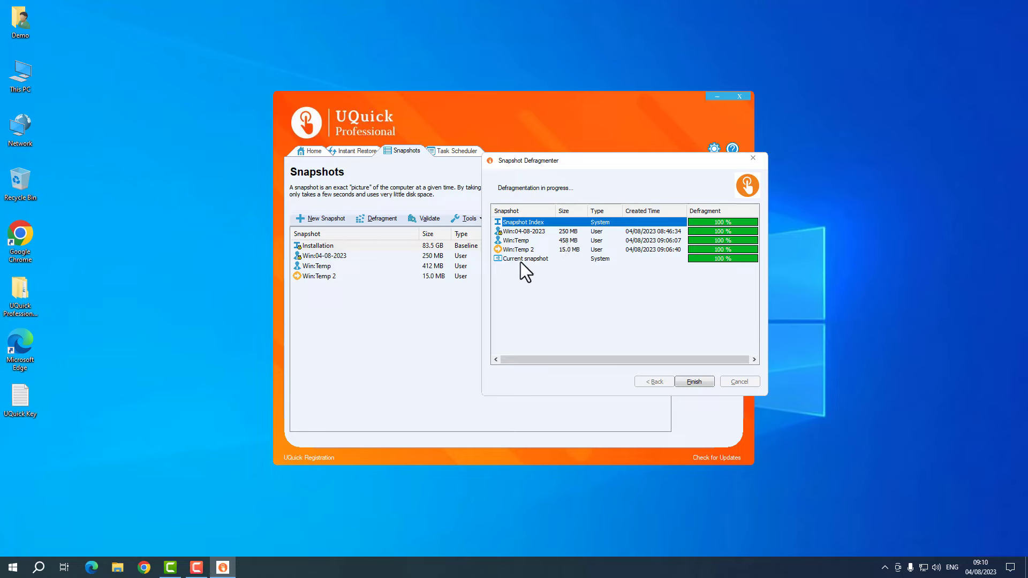
# - Finish defragmentation, reopen the defragmenter, select all four snapshots, then cancel it
pyautogui.click(692, 382)
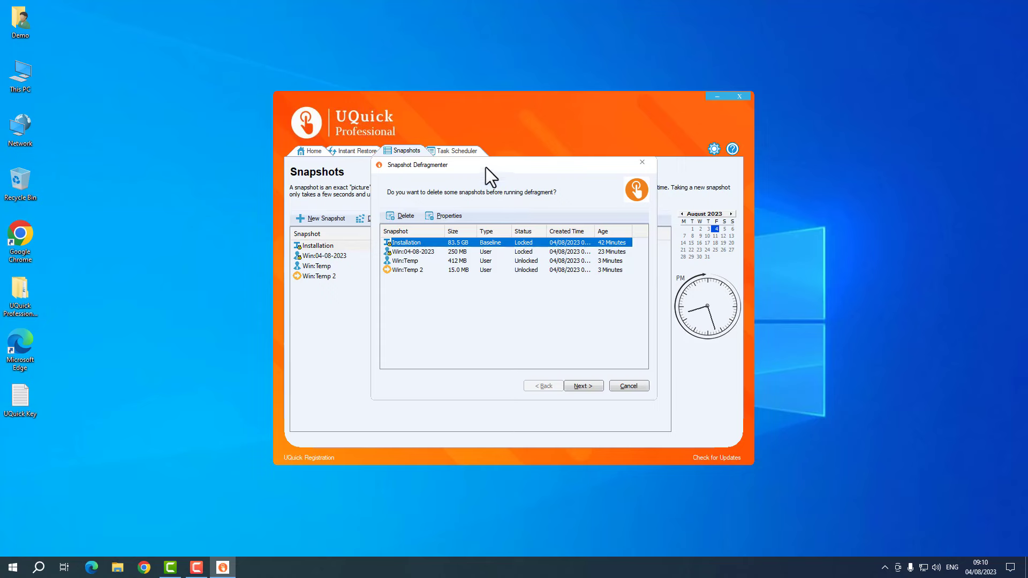
pyautogui.moveTo(486, 167); pyautogui.dragTo(669, 162)
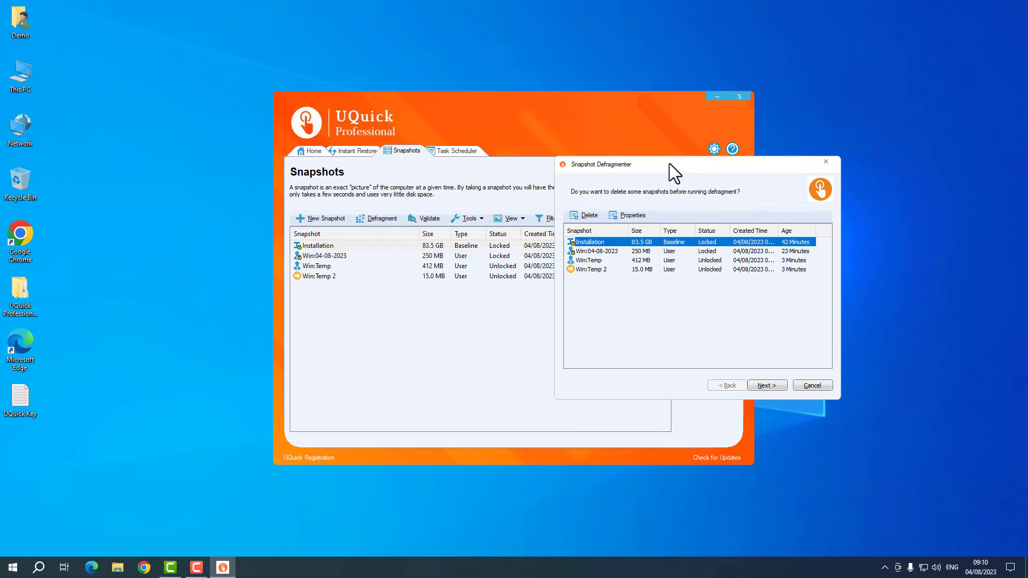
pyautogui.moveTo(669, 303); pyautogui.dragTo(582, 235)
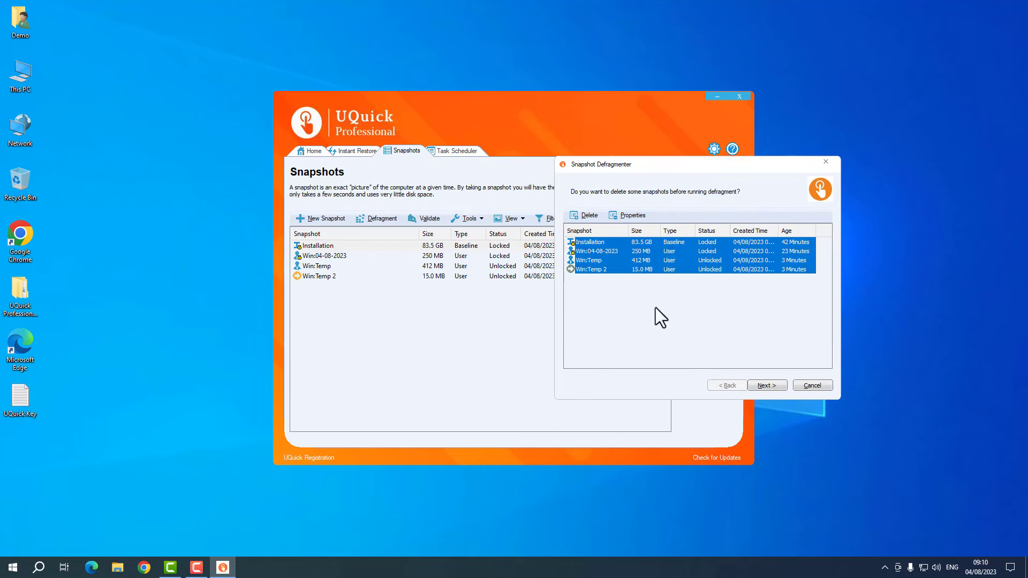
pyautogui.click(809, 385)
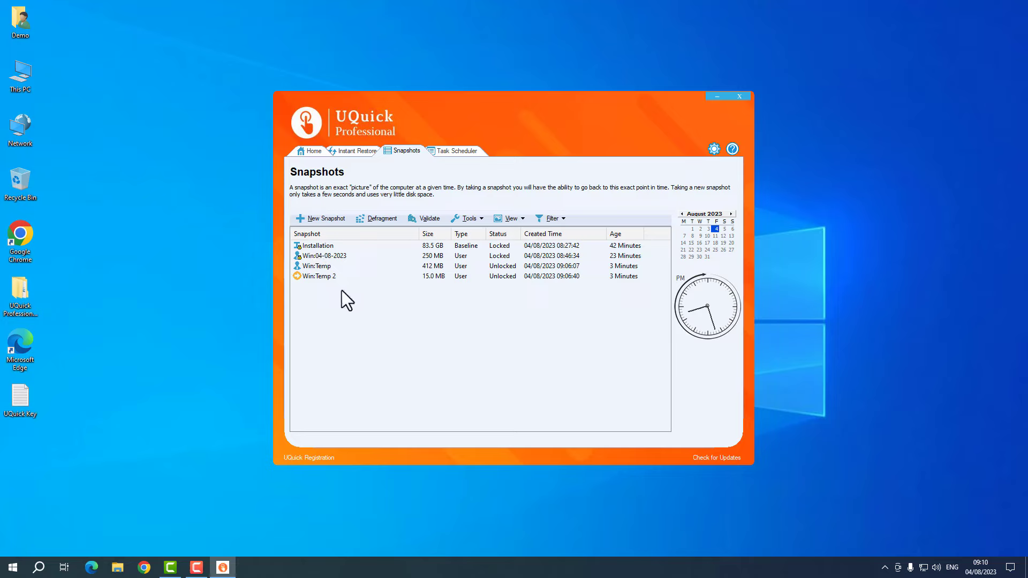
# - In the Snapshot Validator, tick Installation and Win:04-08-2023 and validate them
pyautogui.moveTo(342, 290)
pyautogui.mouseDown()
pyautogui.moveTo(303, 239)
pyautogui.moveTo(335, 291)
pyautogui.mouseUp()
pyautogui.click(429, 219)
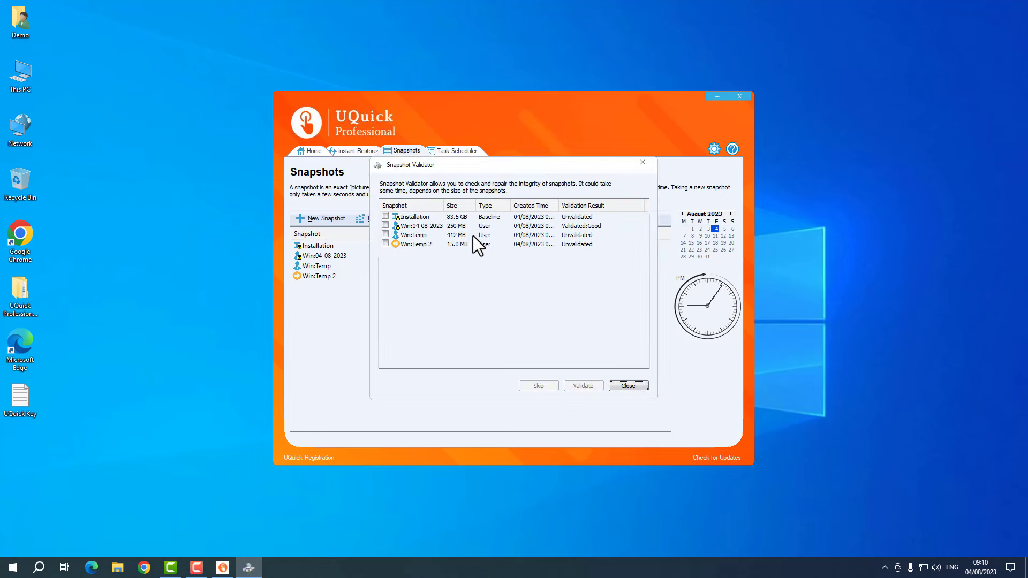
pyautogui.click(384, 217)
pyautogui.click(382, 226)
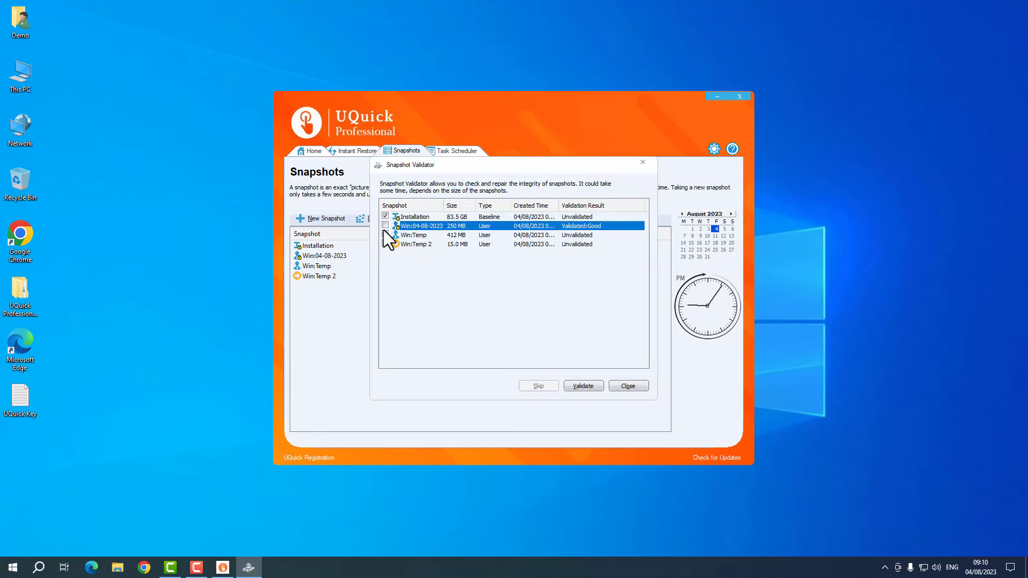
pyautogui.click(589, 386)
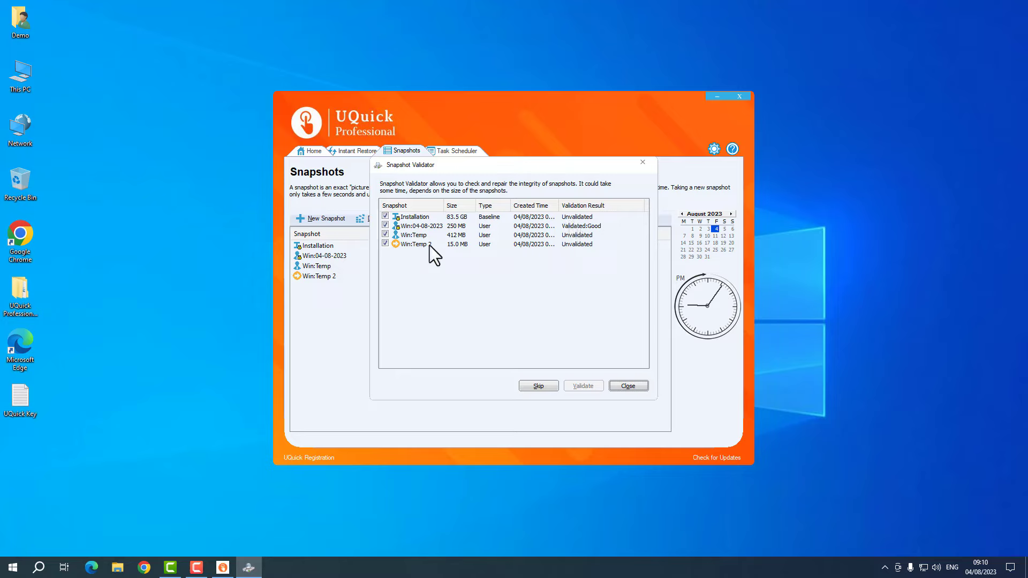
pyautogui.click(566, 246)
pyautogui.click(525, 218)
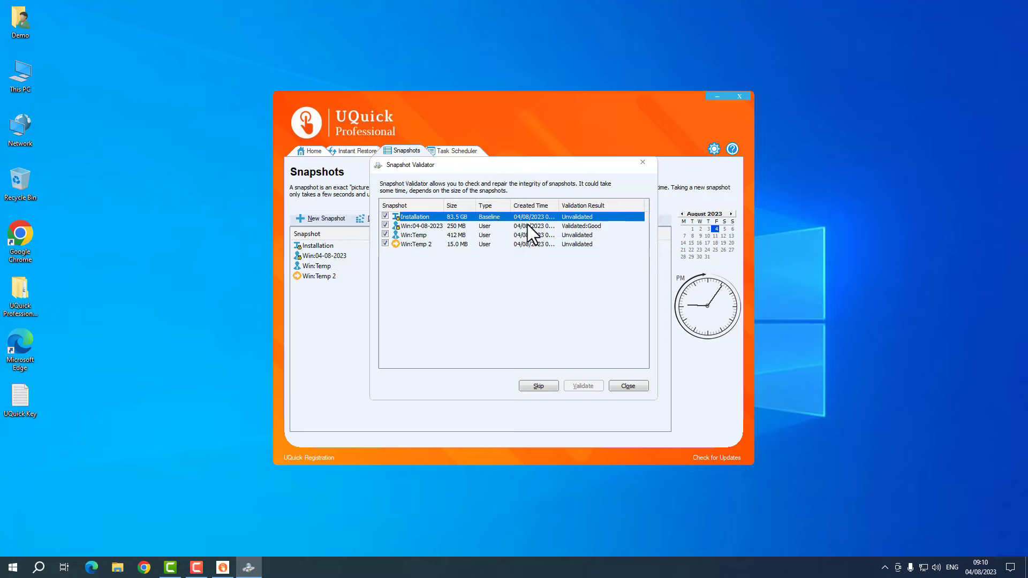
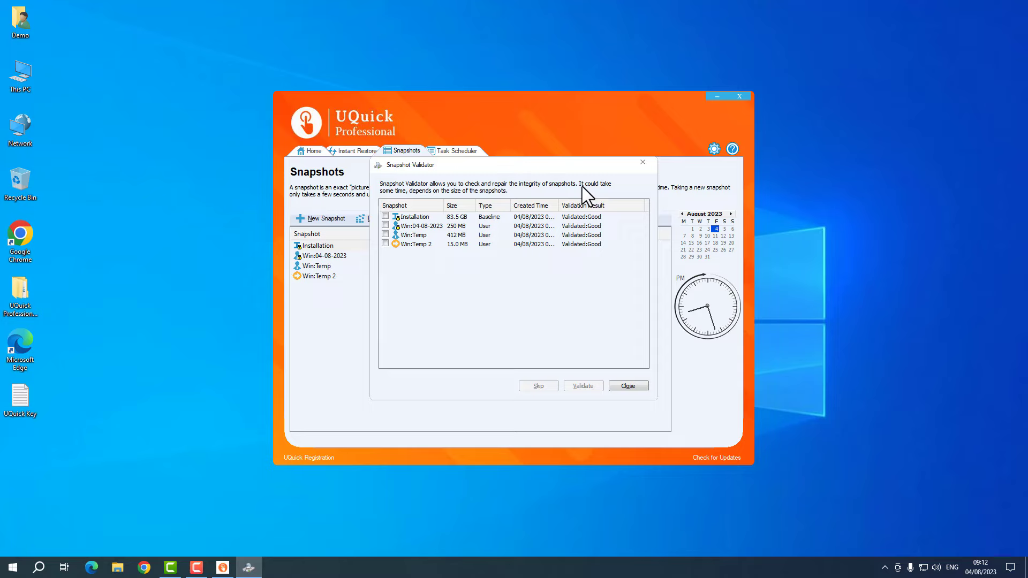
# - Close the Snapshot Validator, select several snapshot rows, and open the Tools actions list
pyautogui.click(631, 387)
pyautogui.moveTo(449, 338); pyautogui.dragTo(348, 290)
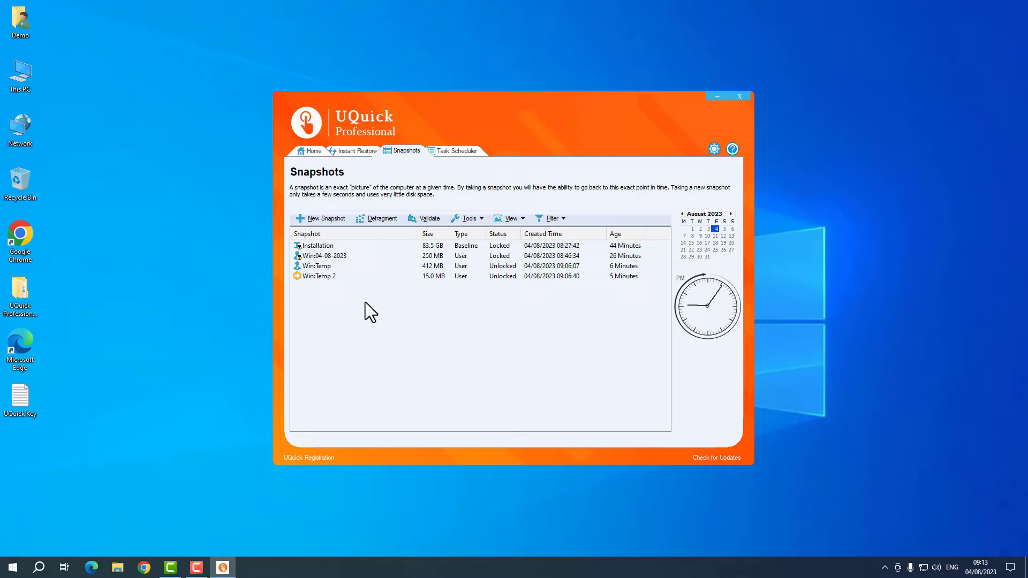
pyautogui.click(481, 218)
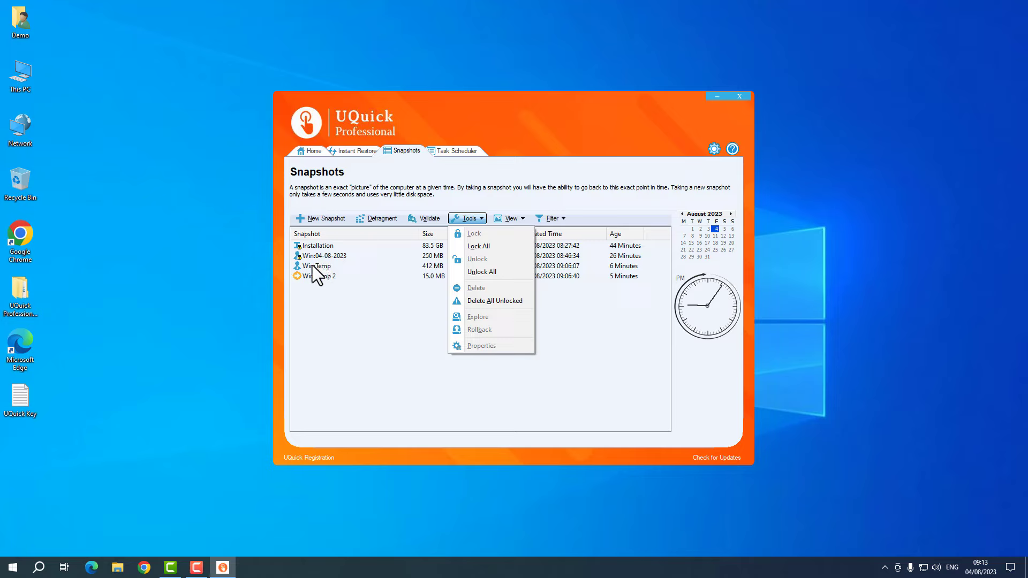
# - Lock all four snapshots with Lock All, then click through the Win:Temp rows
pyautogui.click(503, 245)
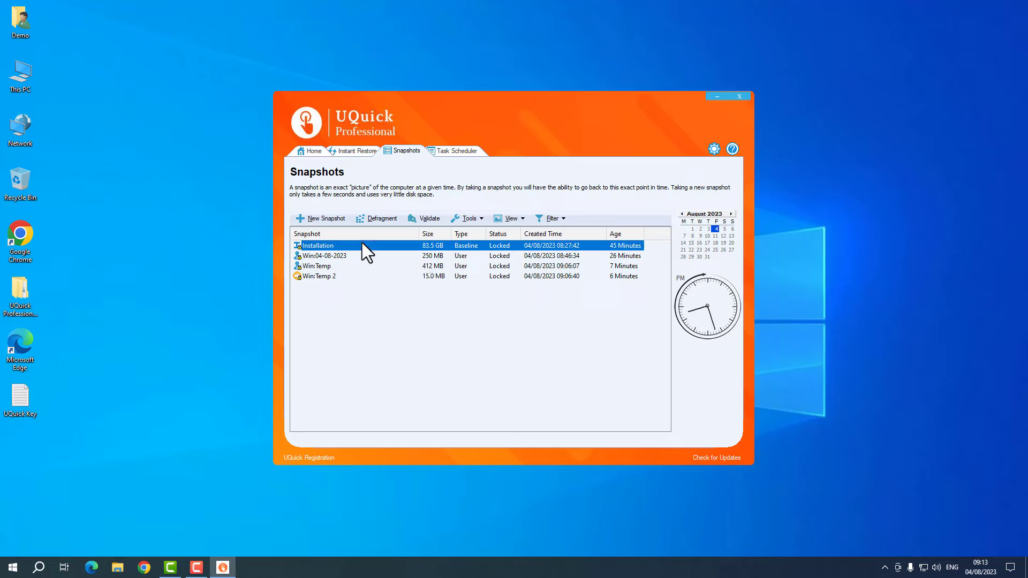
pyautogui.click(324, 268)
pyautogui.click(325, 275)
pyautogui.click(326, 269)
pyautogui.click(328, 277)
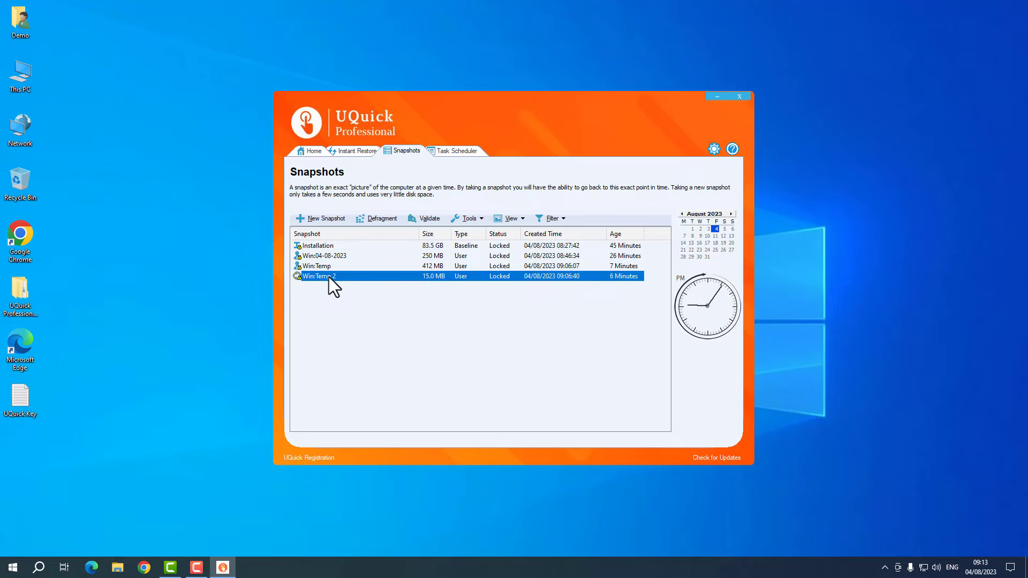
pyautogui.click(346, 268)
pyautogui.click(345, 274)
pyautogui.click(356, 285)
pyautogui.moveTo(380, 297)
pyautogui.mouseDown()
pyautogui.moveTo(350, 272)
pyautogui.moveTo(348, 291)
pyautogui.moveTo(384, 297)
pyautogui.mouseUp()
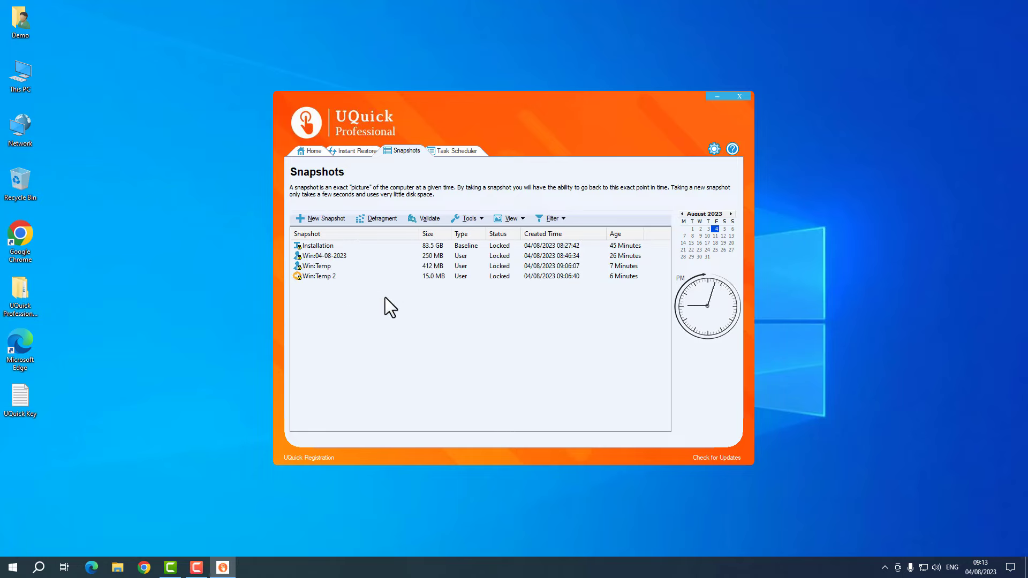
# - Unlock all snapshots from the Tools list and confirm with OK
pyautogui.click(466, 218)
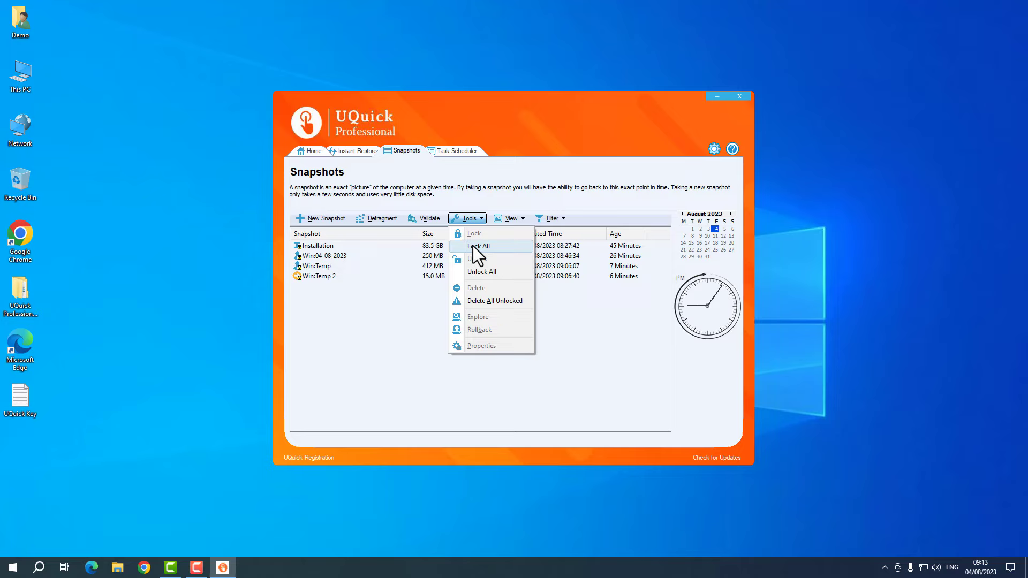
pyautogui.click(480, 272)
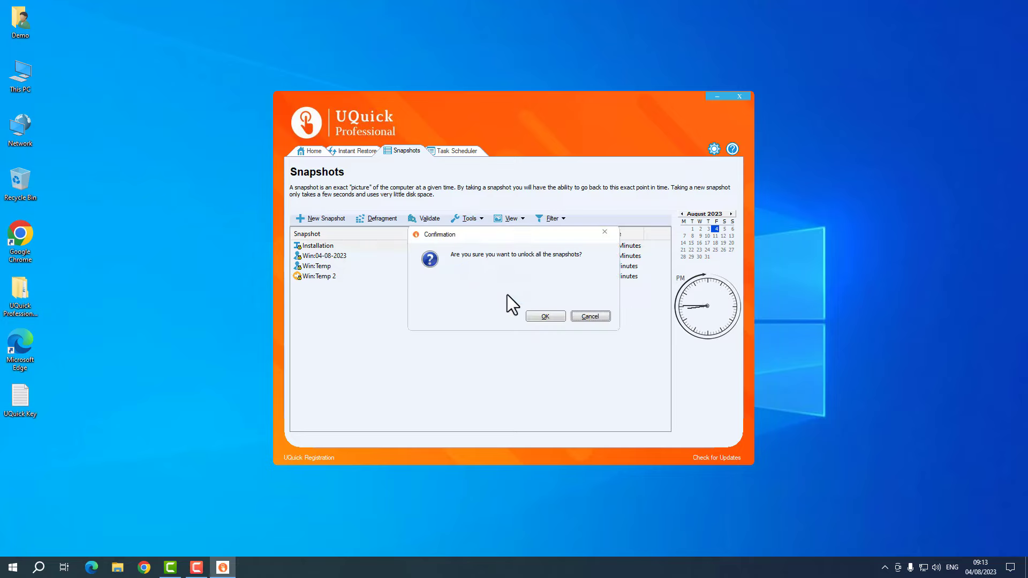
pyautogui.click(551, 316)
# - Select the Installation snapshot and lock it from its right-click menu
pyautogui.moveTo(418, 327); pyautogui.dragTo(381, 307)
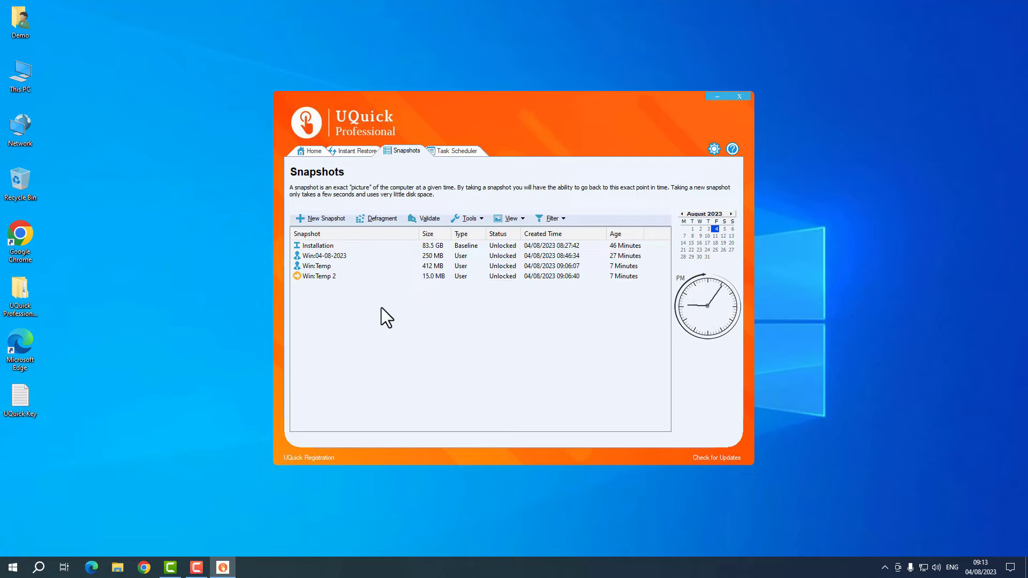
pyautogui.click(313, 265)
pyautogui.press('Up')
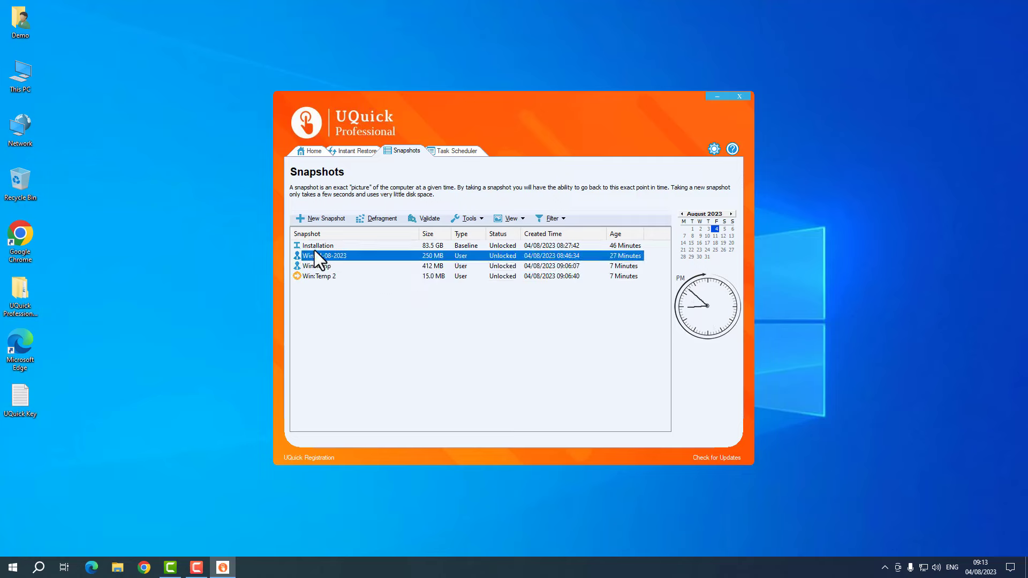
pyautogui.press('Up')
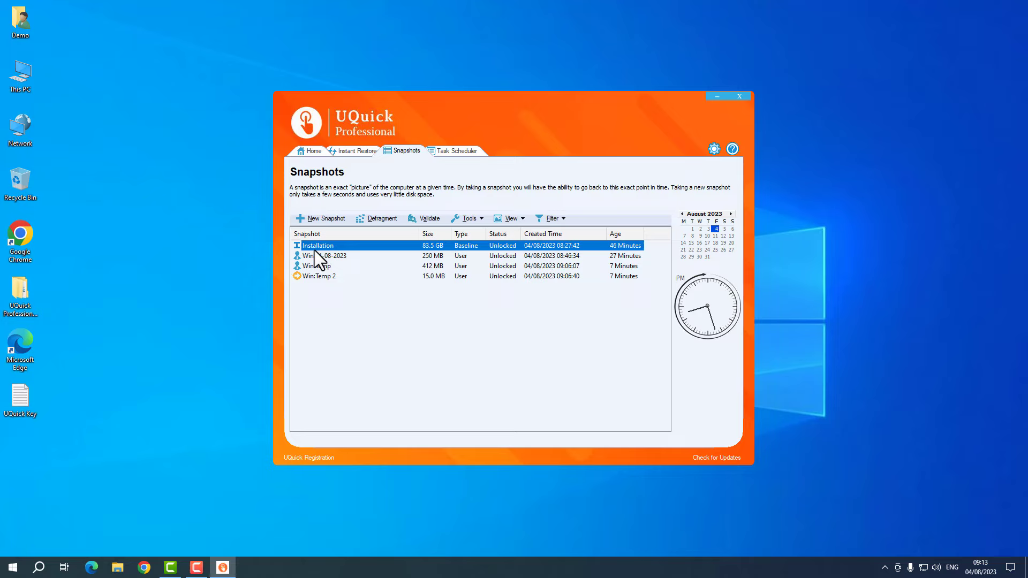
pyautogui.rightClick(317, 247)
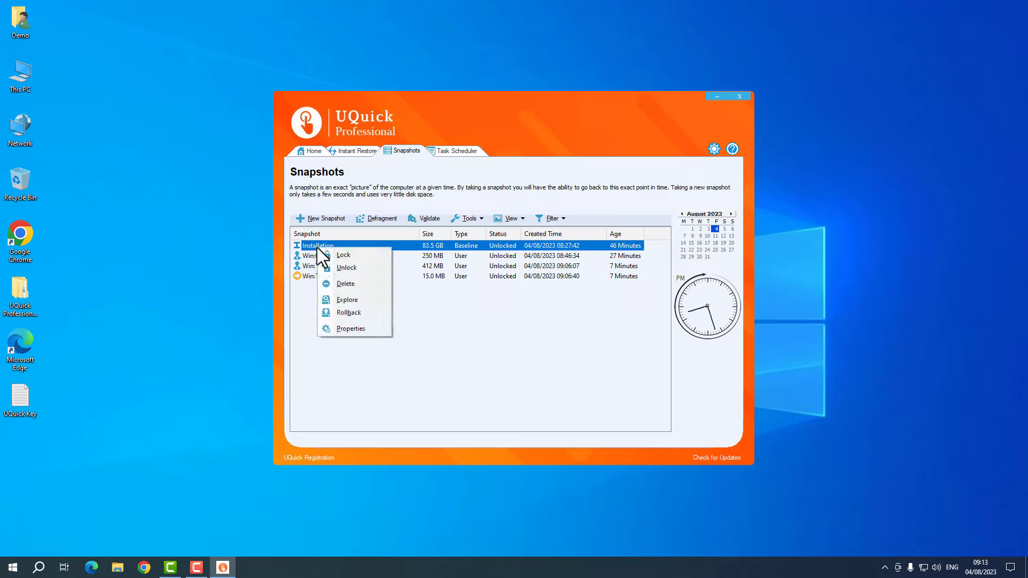
pyautogui.click(348, 255)
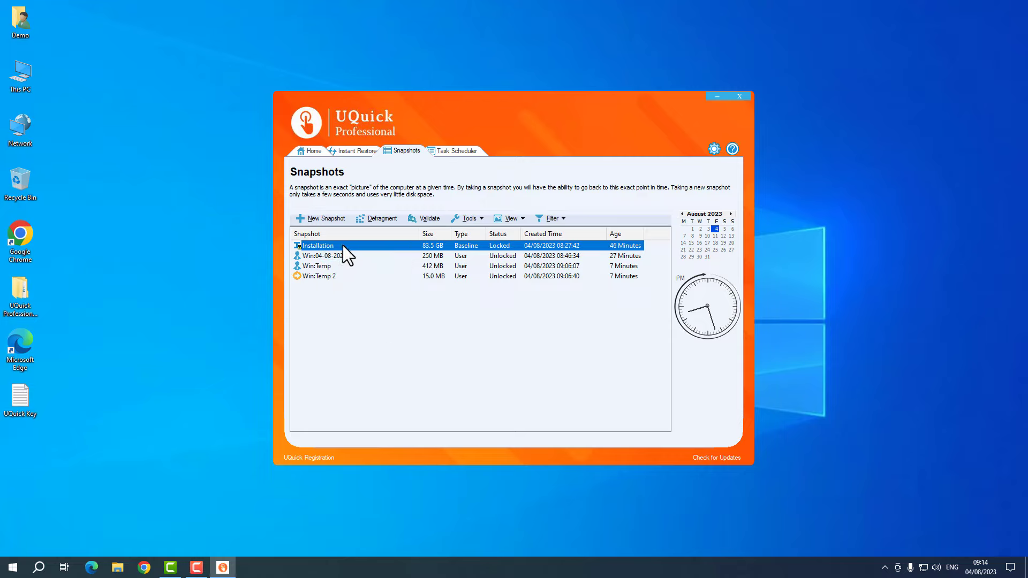
pyautogui.click(466, 218)
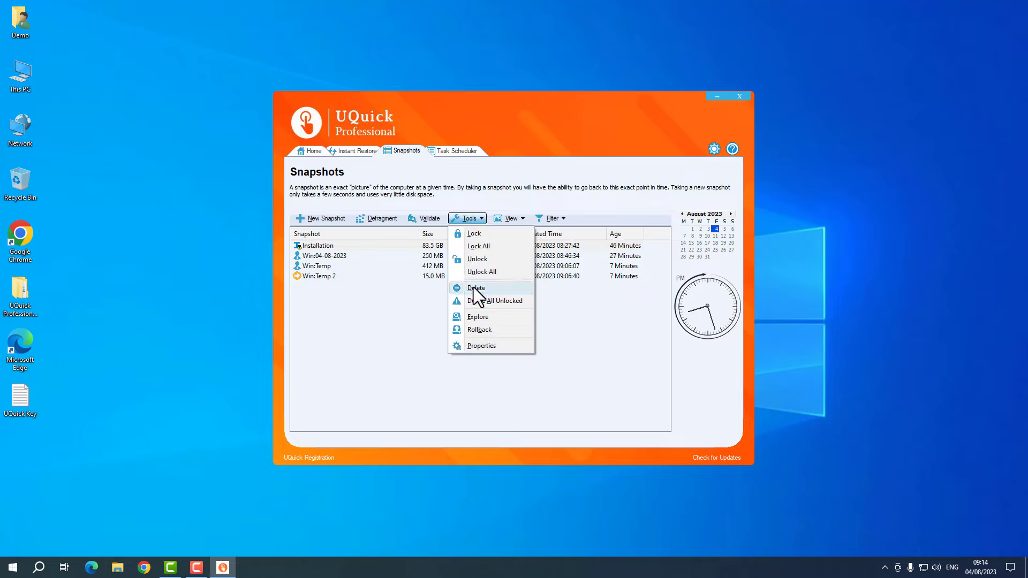
pyautogui.click(375, 250)
pyautogui.click(378, 265)
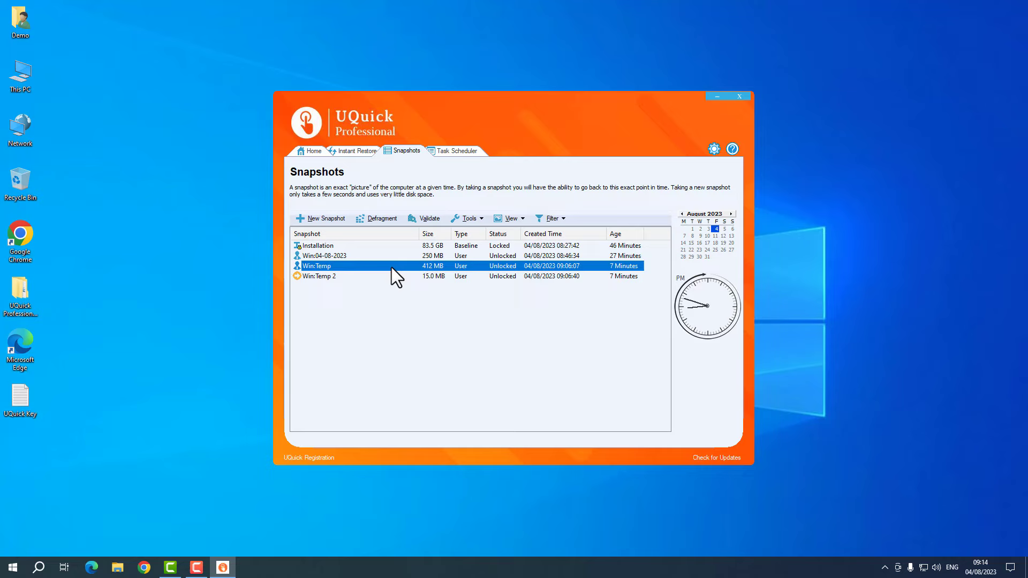
pyautogui.click(463, 223)
pyautogui.click(473, 287)
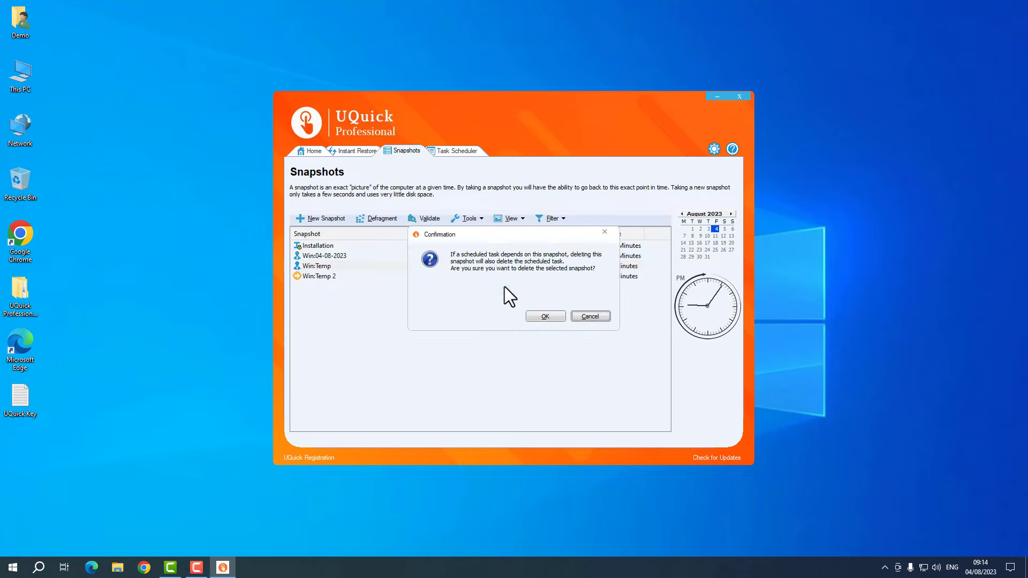
pyautogui.click(594, 316)
pyautogui.rightClick(359, 268)
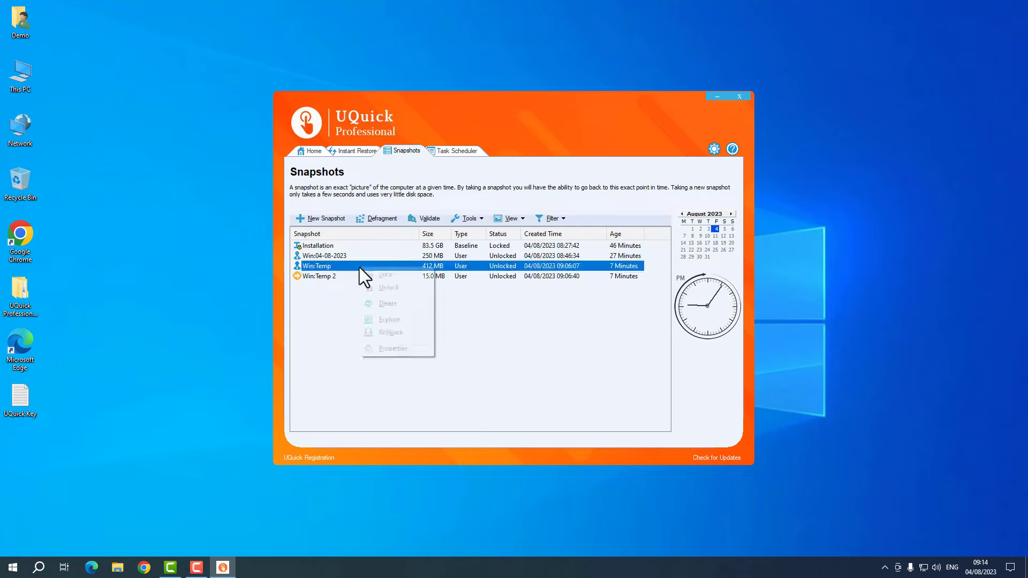
pyautogui.click(387, 304)
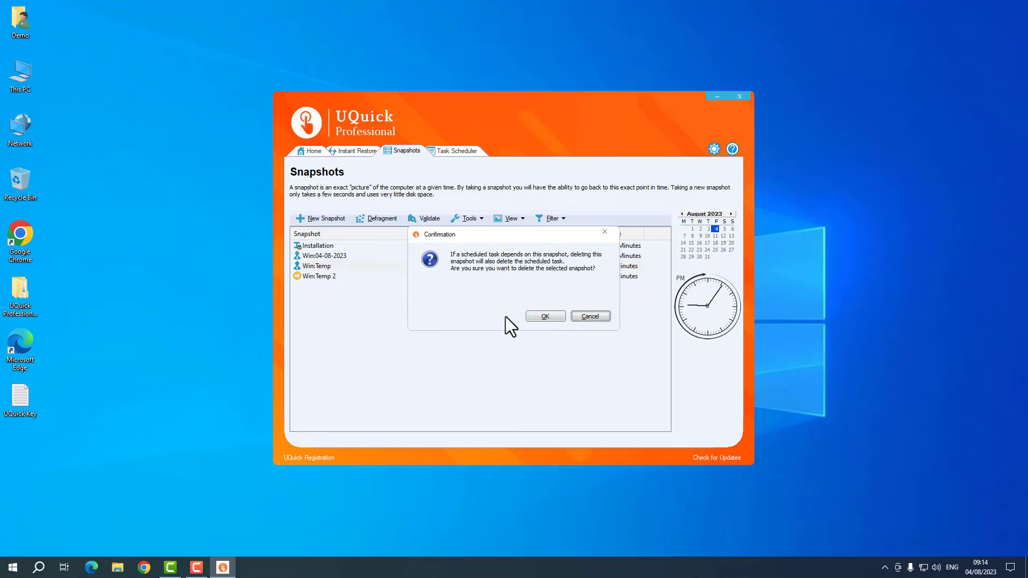
pyautogui.click(592, 315)
pyautogui.click(460, 218)
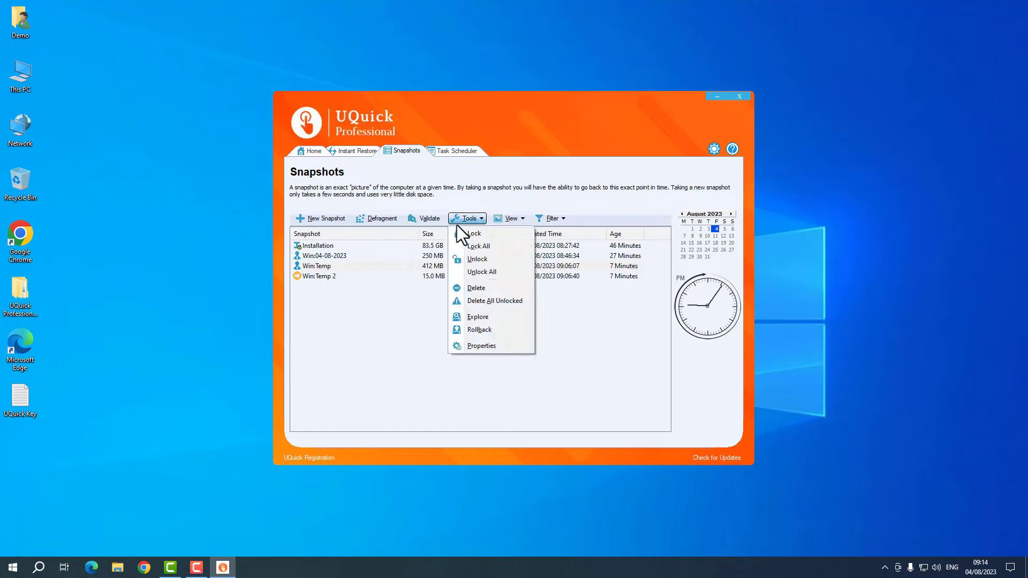
pyautogui.click(513, 303)
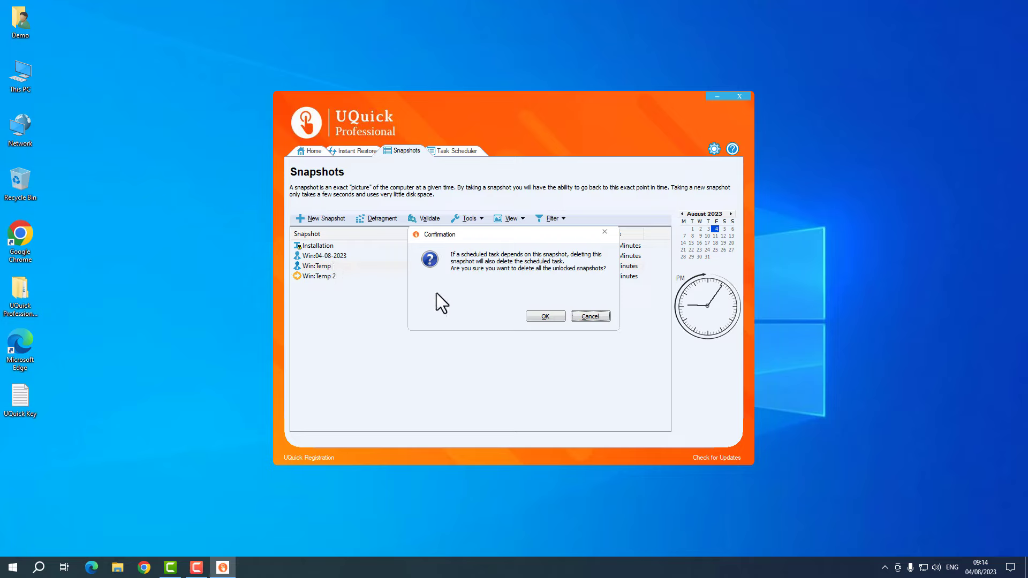
pyautogui.click(596, 317)
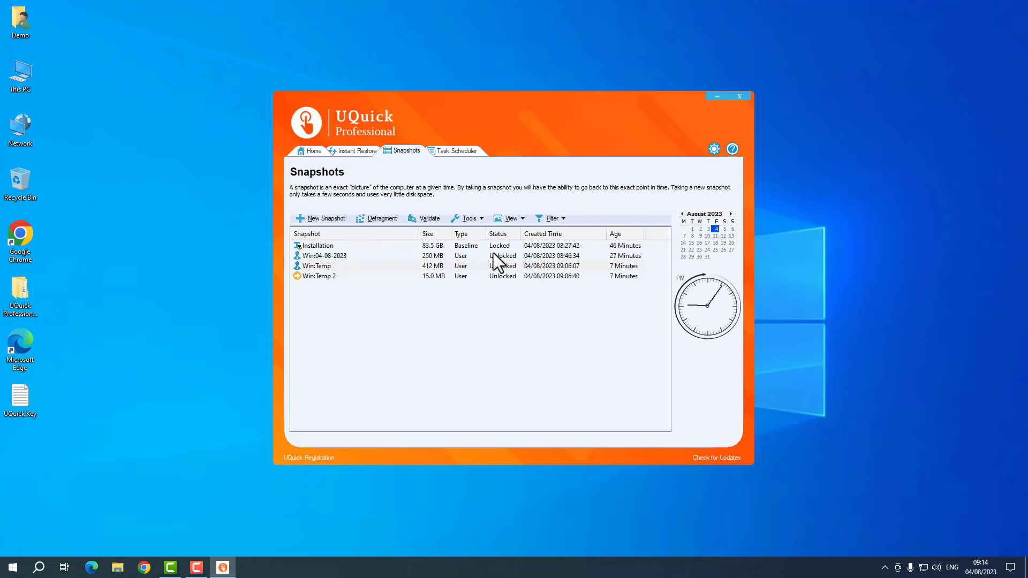
pyautogui.rightClick(445, 259)
# - On Instant Restore, start exploring the Win:Temp snapshot, then cancel
pyautogui.click(425, 265)
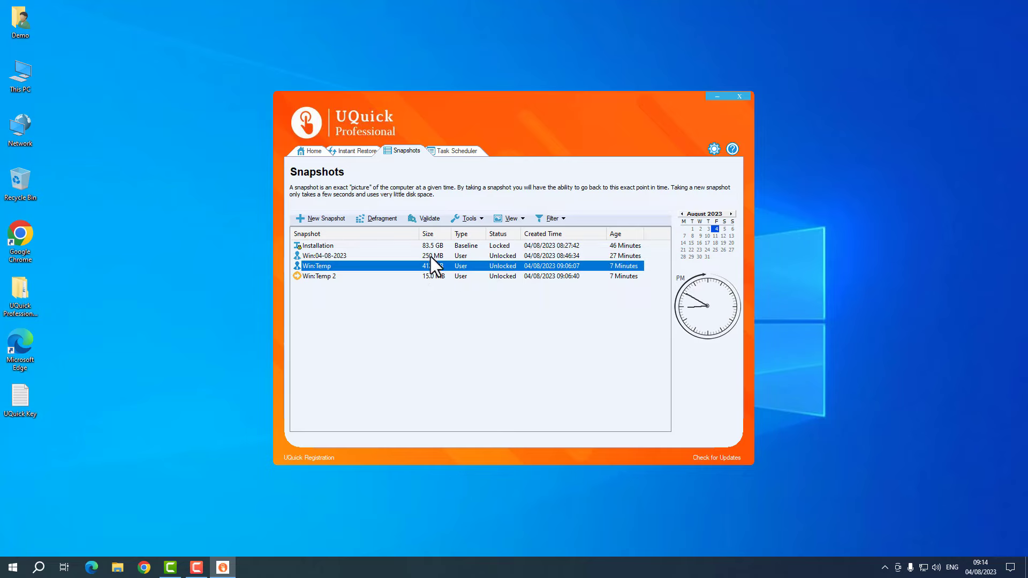
pyautogui.click(459, 217)
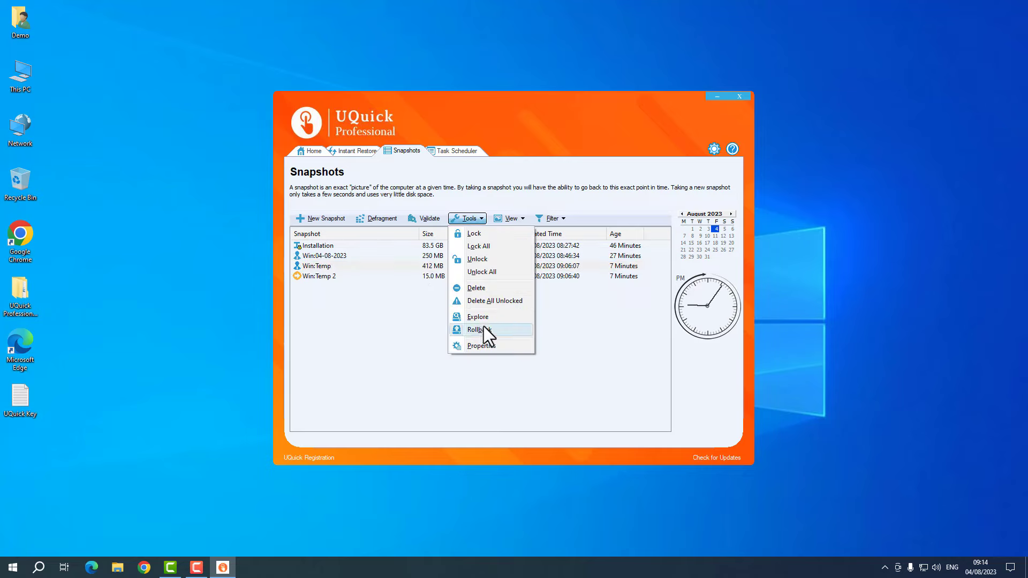
pyautogui.click(389, 357)
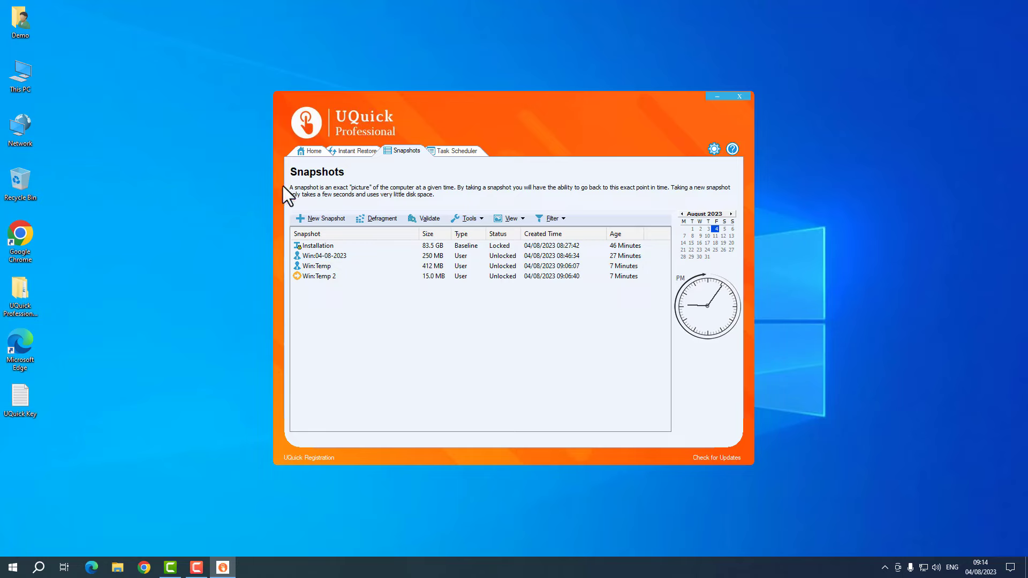
pyautogui.click(349, 147)
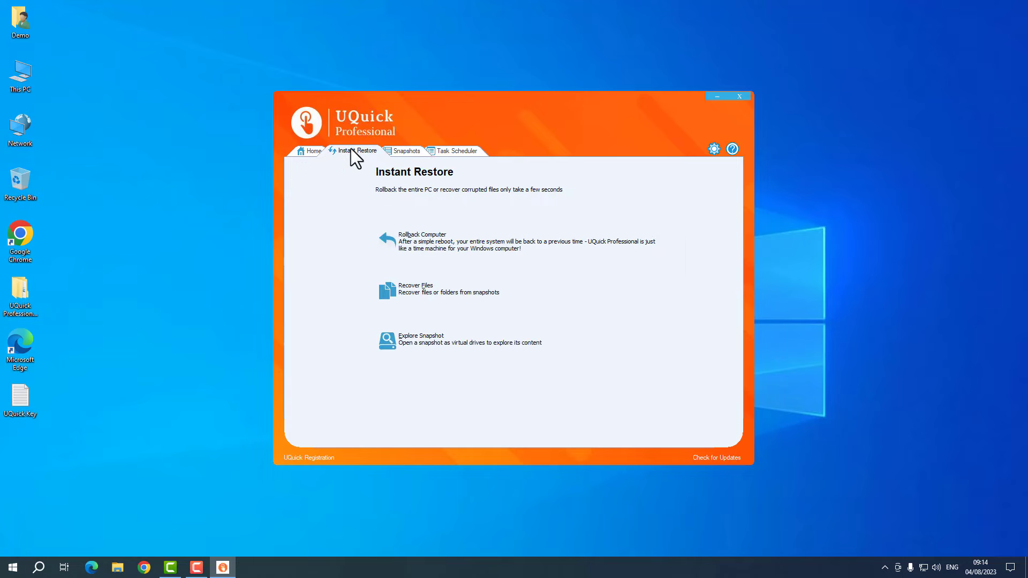
pyautogui.click(449, 343)
pyautogui.click(407, 229)
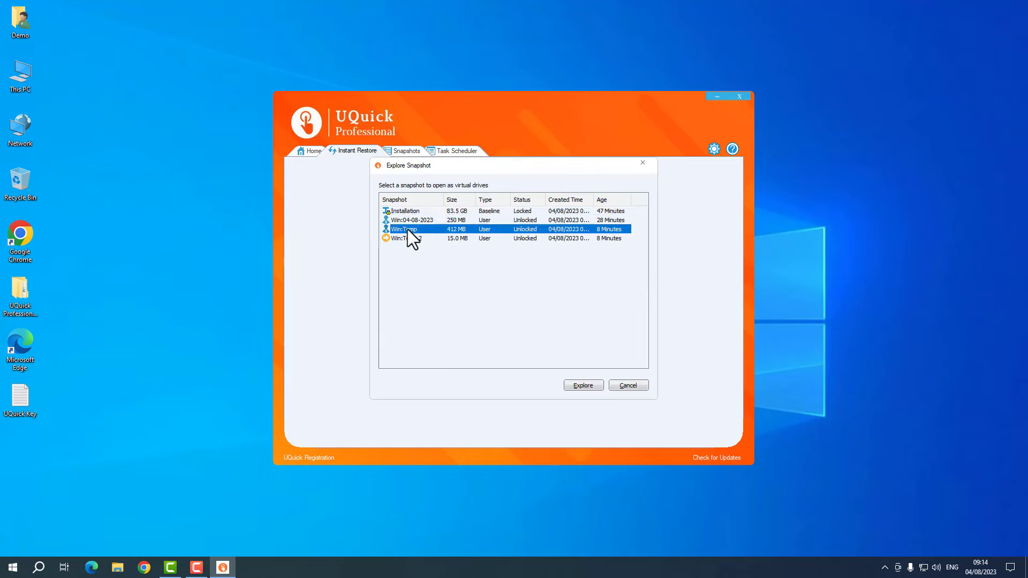
pyautogui.click(635, 385)
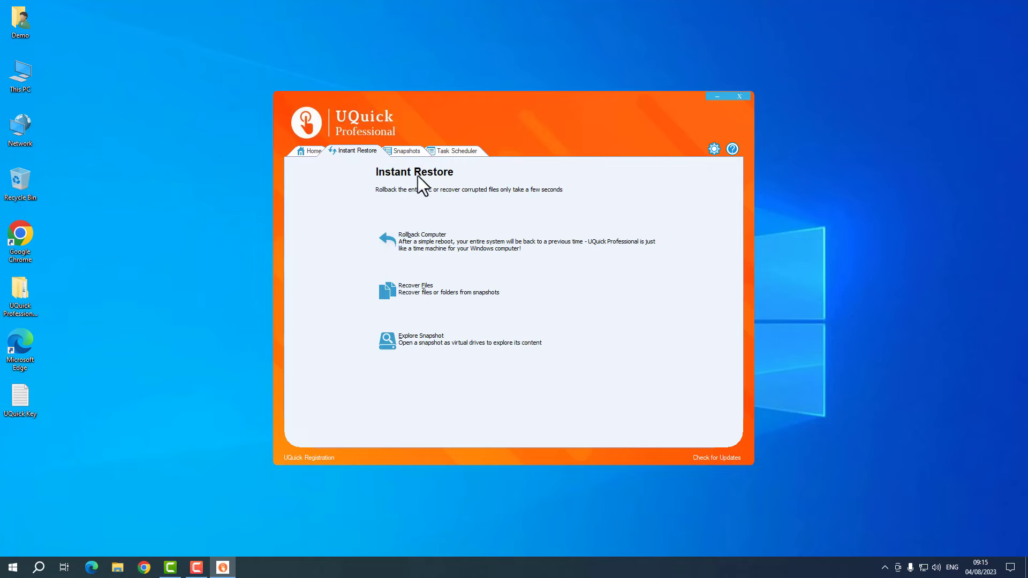
# - Start Rollback Computer to Win:Temp and cancel at the warning page without restarting
pyautogui.click(406, 151)
pyautogui.click(474, 275)
pyautogui.click(465, 218)
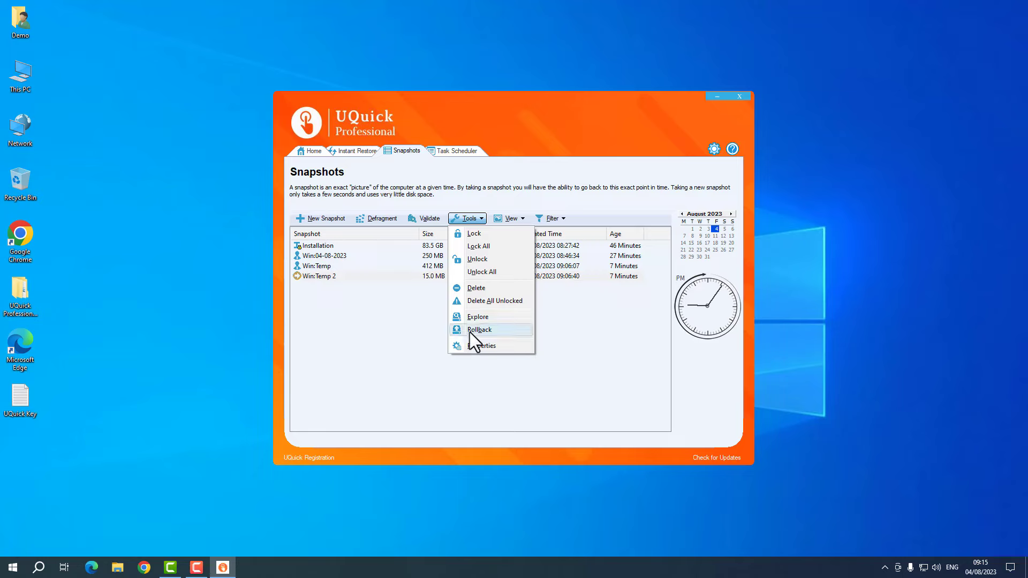
pyautogui.click(405, 266)
pyautogui.click(356, 150)
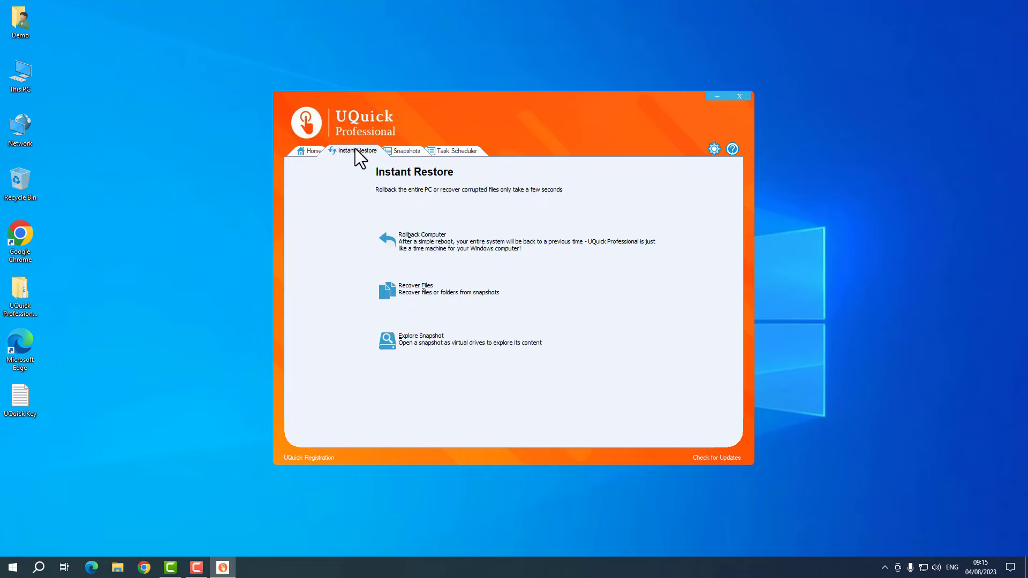
pyautogui.click(426, 252)
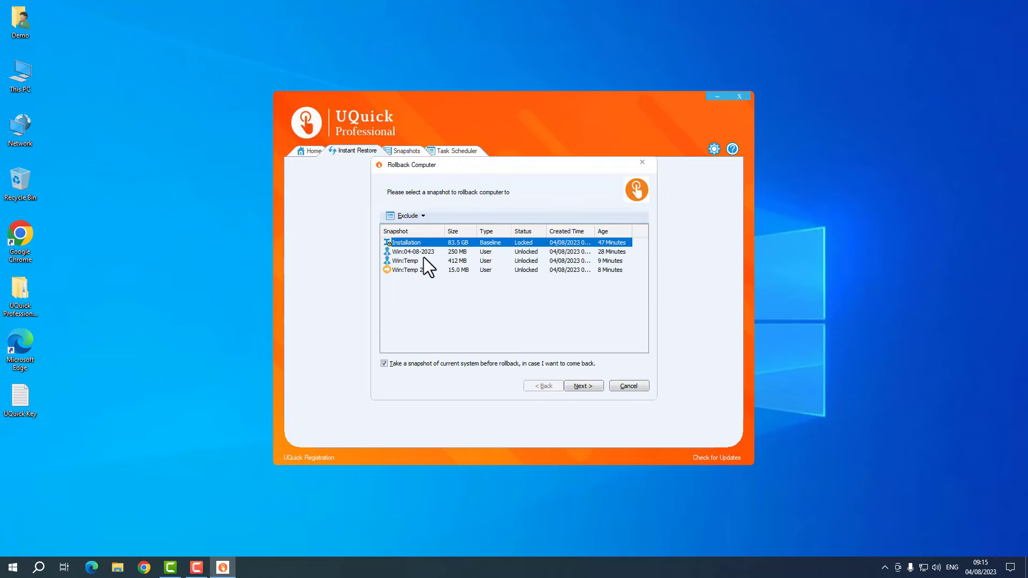
pyautogui.click(424, 260)
pyautogui.click(583, 386)
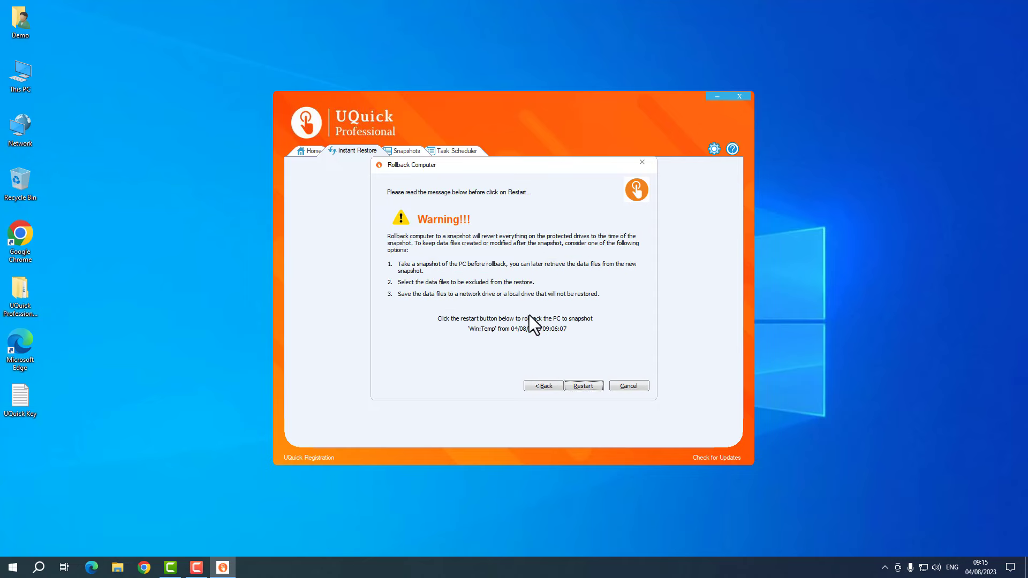
pyautogui.click(629, 386)
# - Start and cancel Win:Temp rollbacks from the right-click menu and the Tools list
pyautogui.click(402, 151)
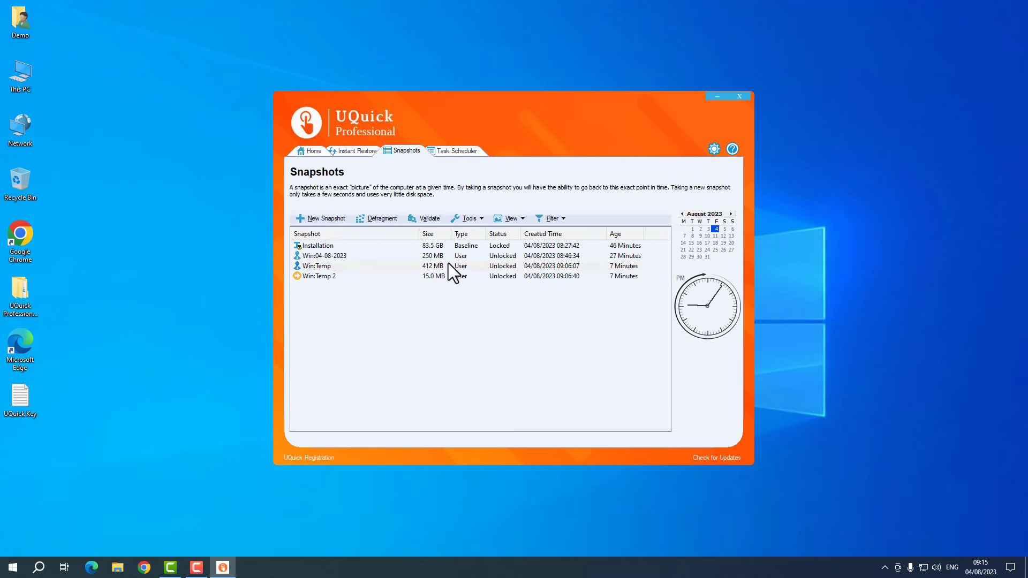
pyautogui.rightClick(453, 268)
pyautogui.click(489, 332)
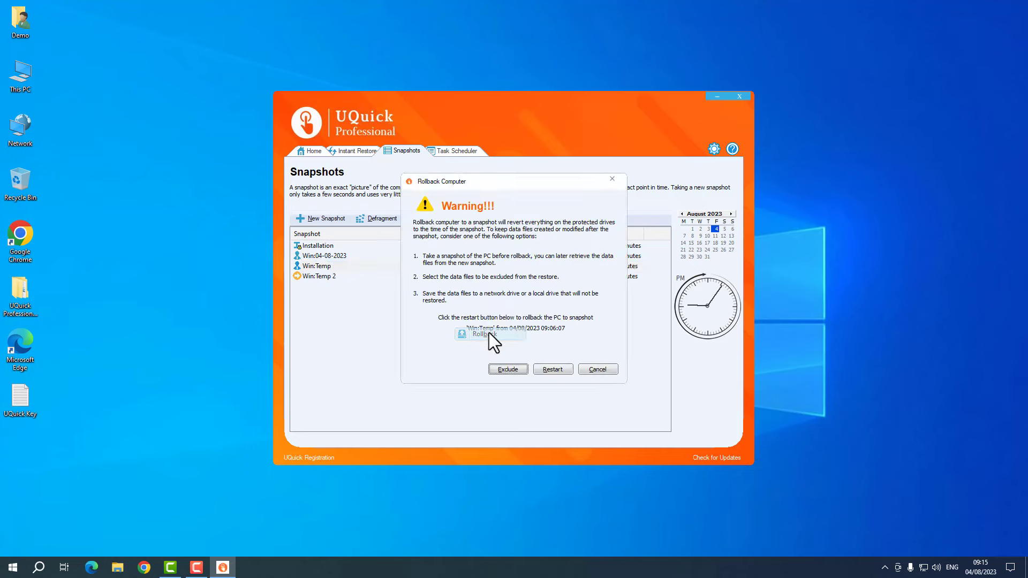
pyautogui.click(591, 368)
pyautogui.click(481, 219)
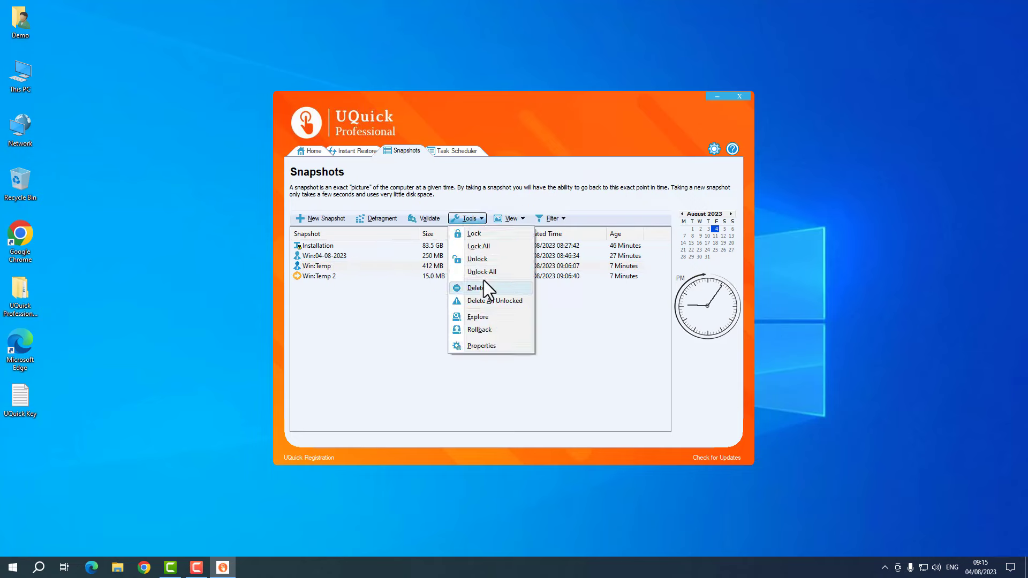
pyautogui.click(495, 330)
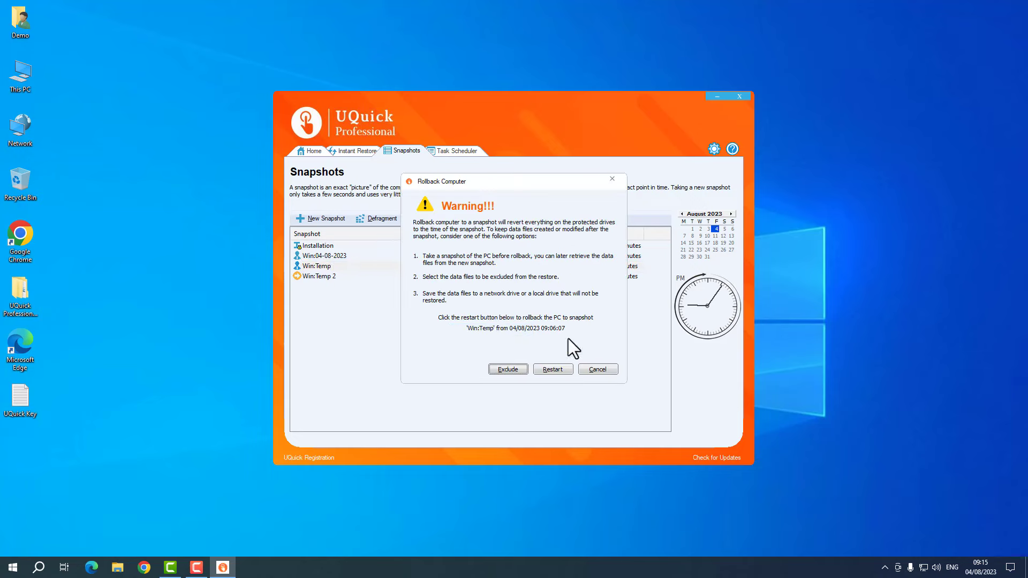
pyautogui.click(607, 371)
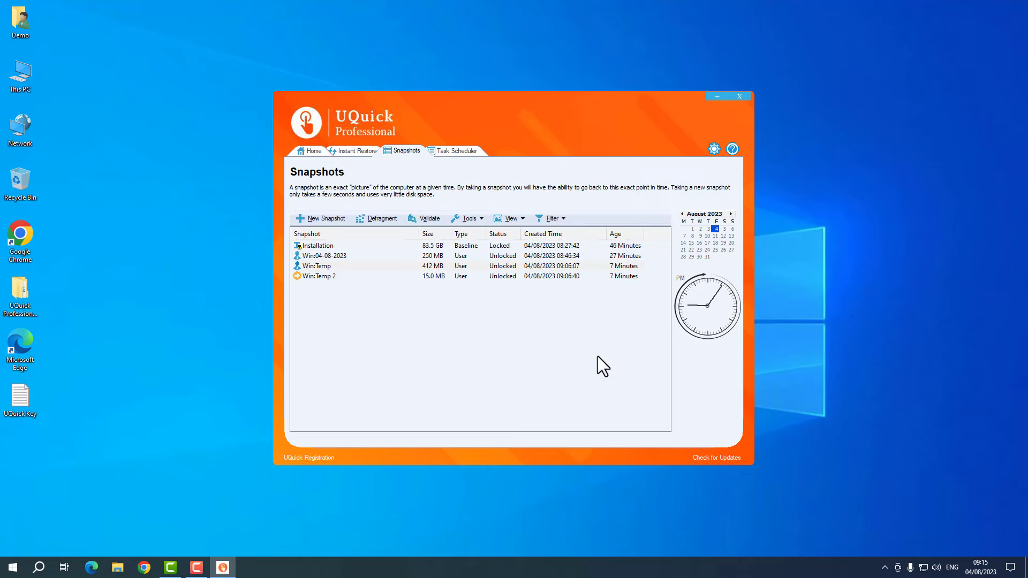
pyautogui.click(499, 264)
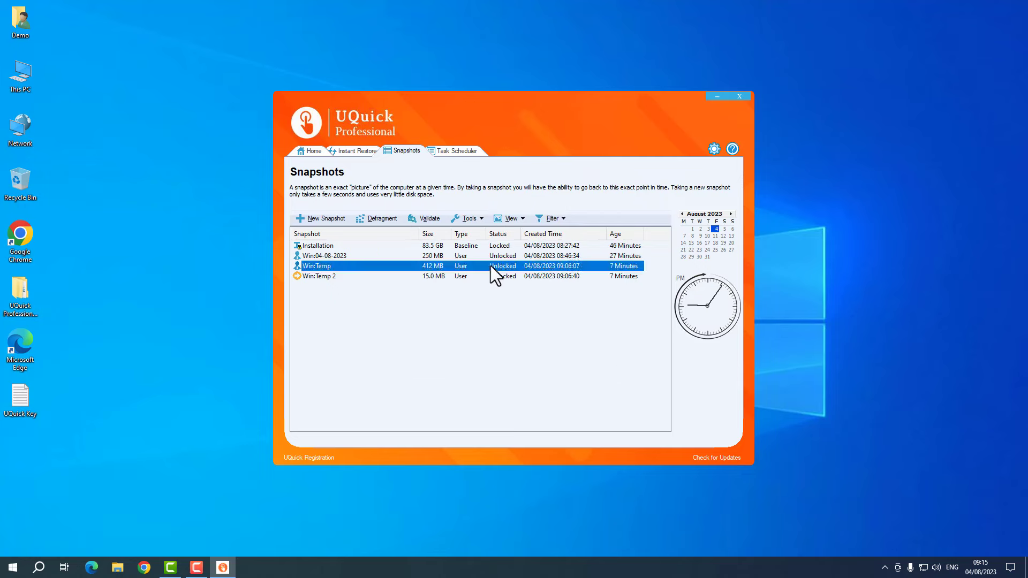
# - Rename Win:Temp to 'Win:Good Snapshot' in its Properties and save with OK
pyautogui.click(461, 219)
pyautogui.click(496, 344)
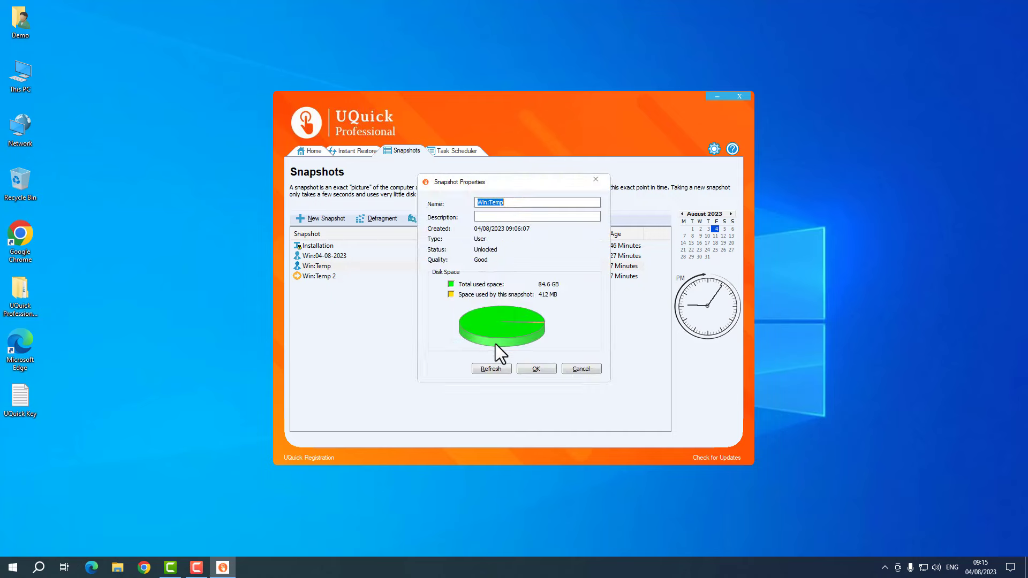
pyautogui.click(511, 203)
pyautogui.click(507, 369)
pyautogui.click(514, 203)
pyautogui.press('BackSpace')
pyautogui.press('BackSpace')
pyautogui.press('BackSpace')
pyautogui.press('BackSpace')
pyautogui.write('Good Snap')
pyautogui.click(545, 370)
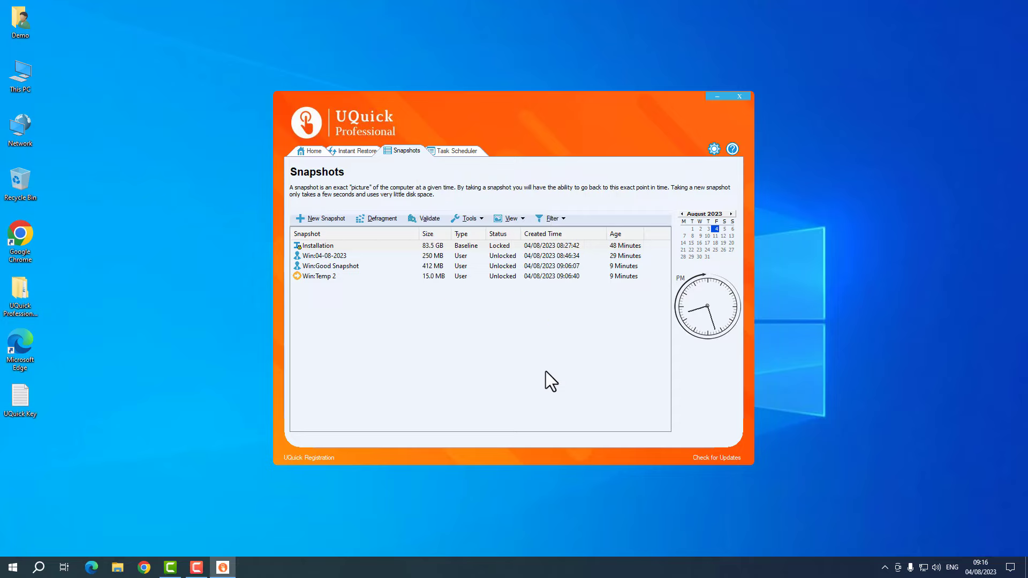
# - Reopen Win:Good Snapshot's properties to check the name, then cancel without changes
pyautogui.click(326, 265)
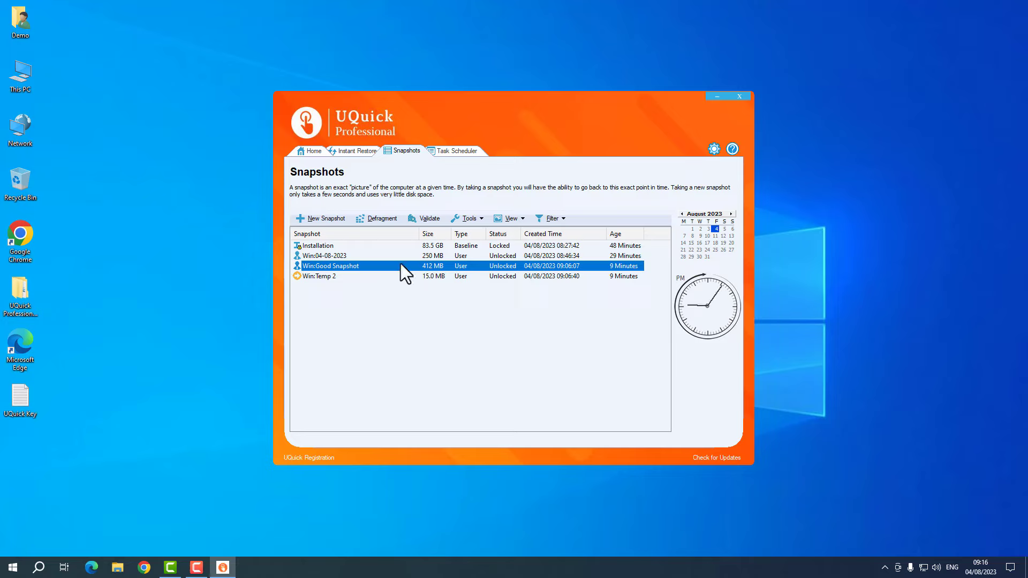
pyautogui.rightClick(400, 263)
pyautogui.click(433, 345)
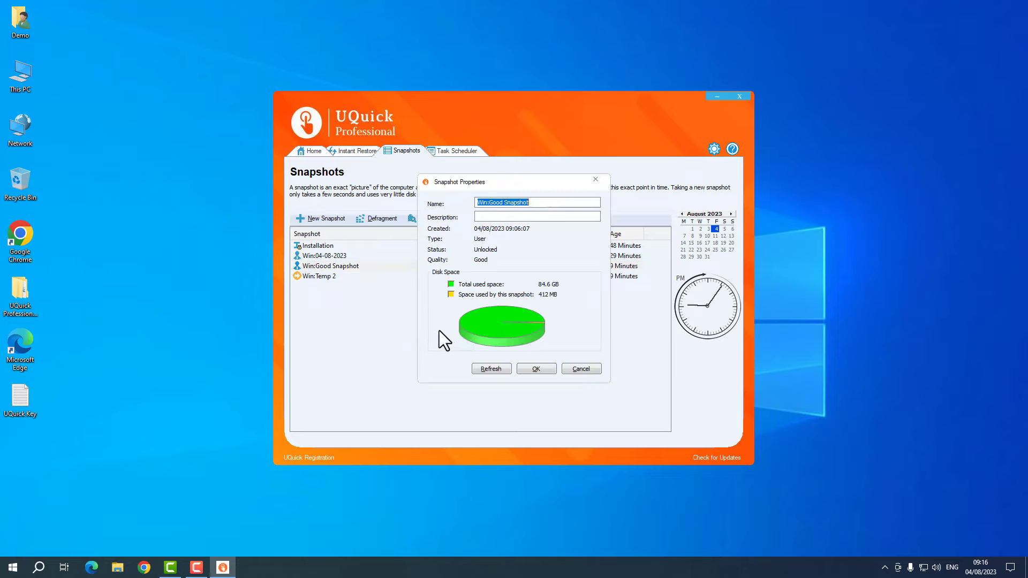
pyautogui.click(578, 368)
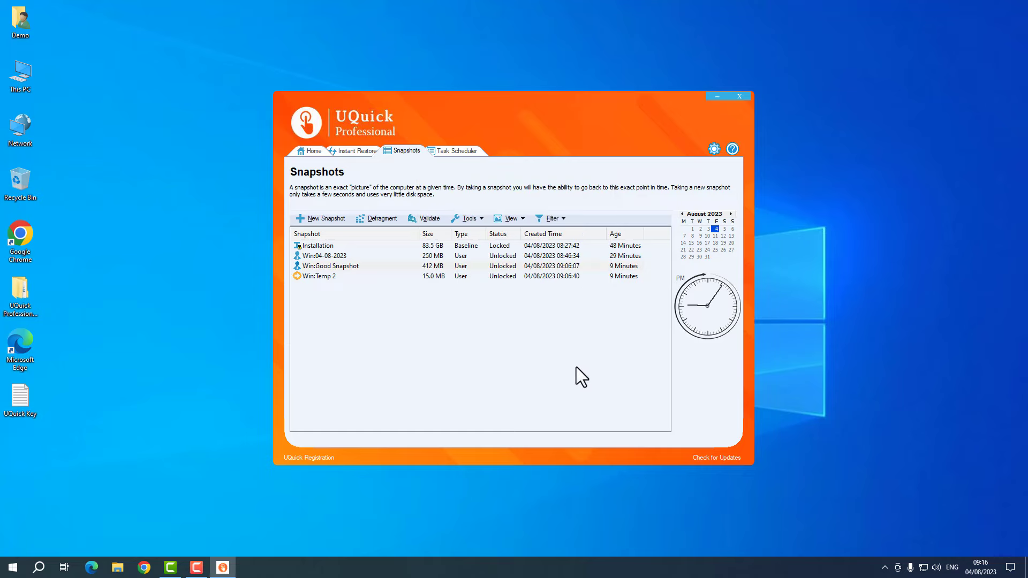
pyautogui.click(471, 218)
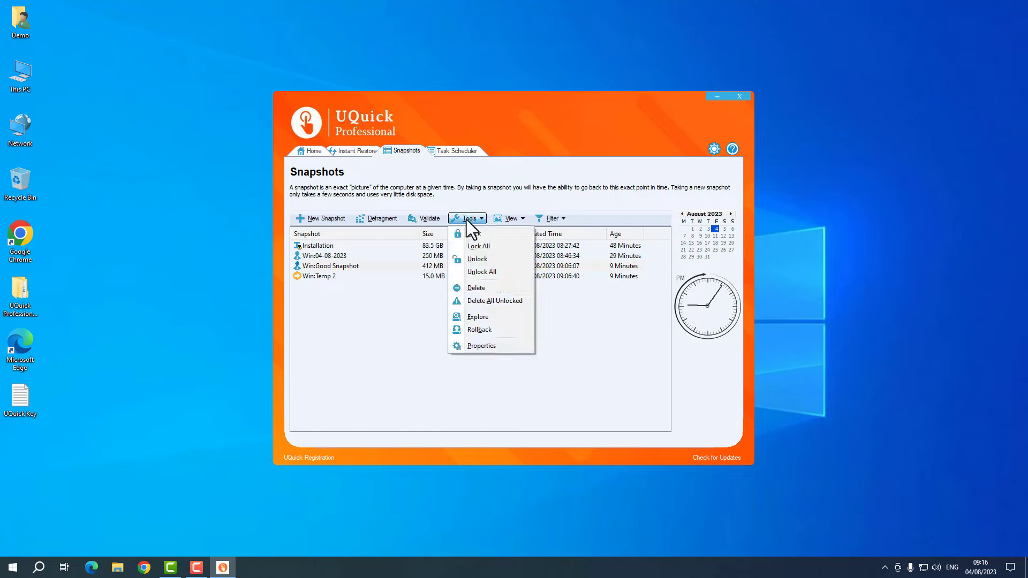
pyautogui.click(585, 320)
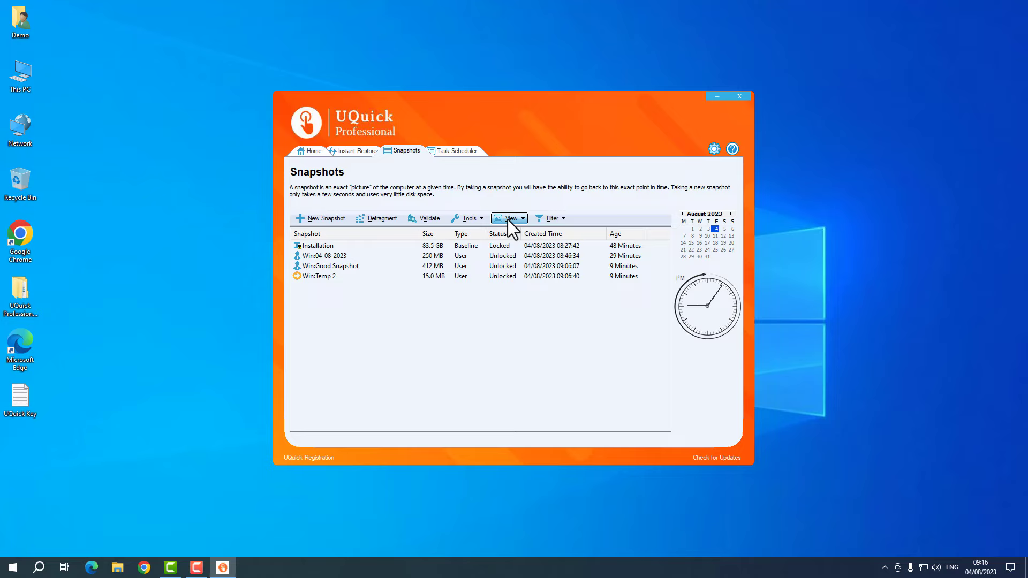
# - Switch the snapshot list layout to Tree View, nesting each snapshot under its parent
pyautogui.click(471, 221)
pyautogui.click(472, 220)
pyautogui.click(515, 217)
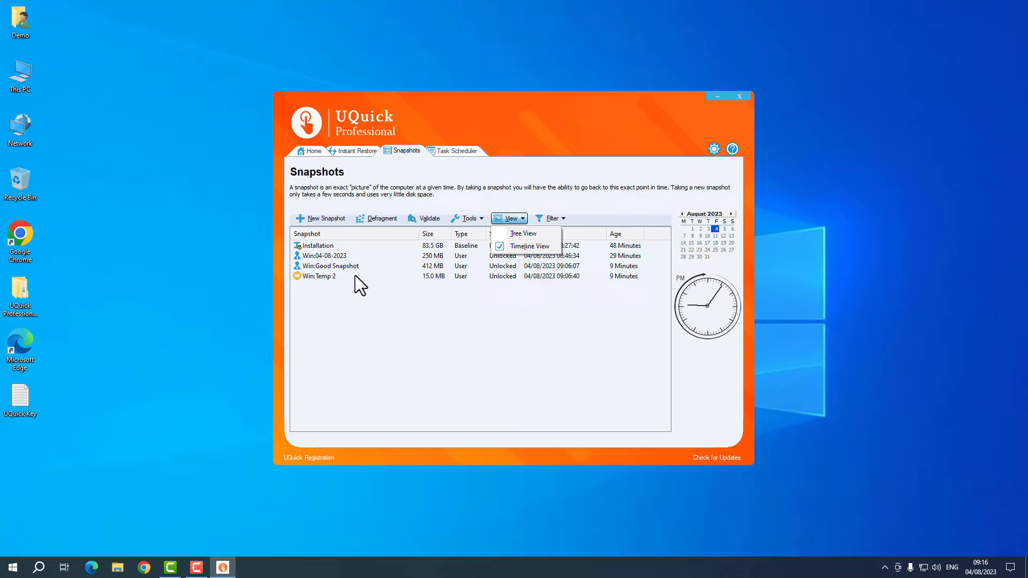
pyautogui.click(382, 317)
pyautogui.moveTo(381, 313)
pyautogui.mouseDown()
pyautogui.moveTo(311, 230)
pyautogui.moveTo(391, 326)
pyautogui.mouseUp()
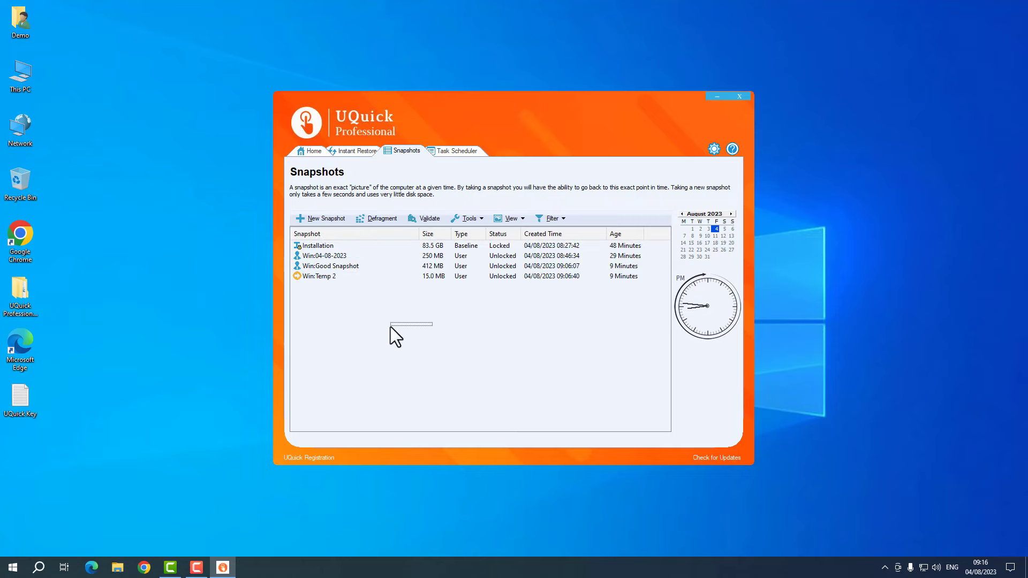
pyautogui.click(509, 219)
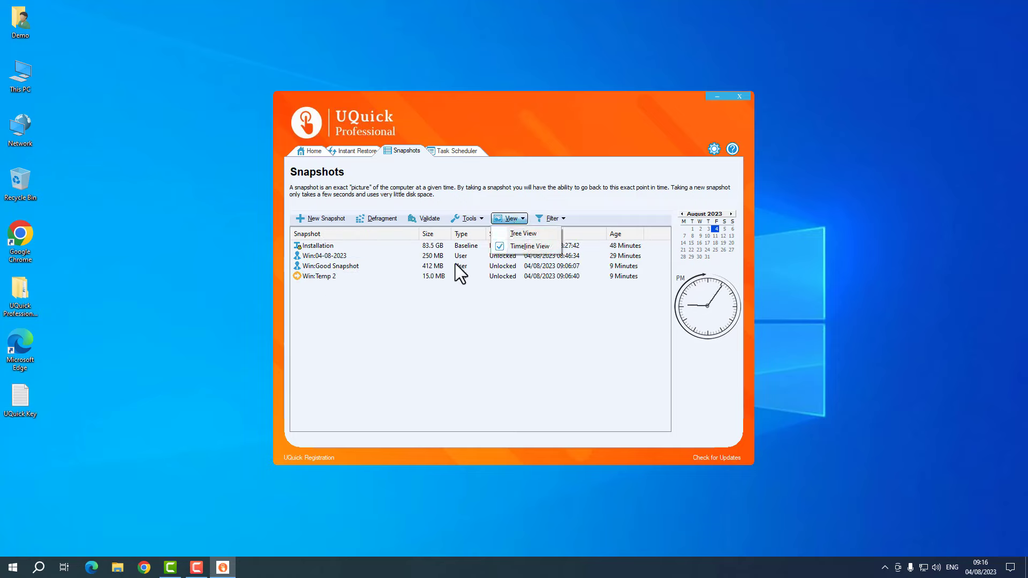
pyautogui.click(455, 299)
pyautogui.moveTo(456, 309); pyautogui.dragTo(433, 321)
pyautogui.click(512, 221)
pyautogui.click(514, 233)
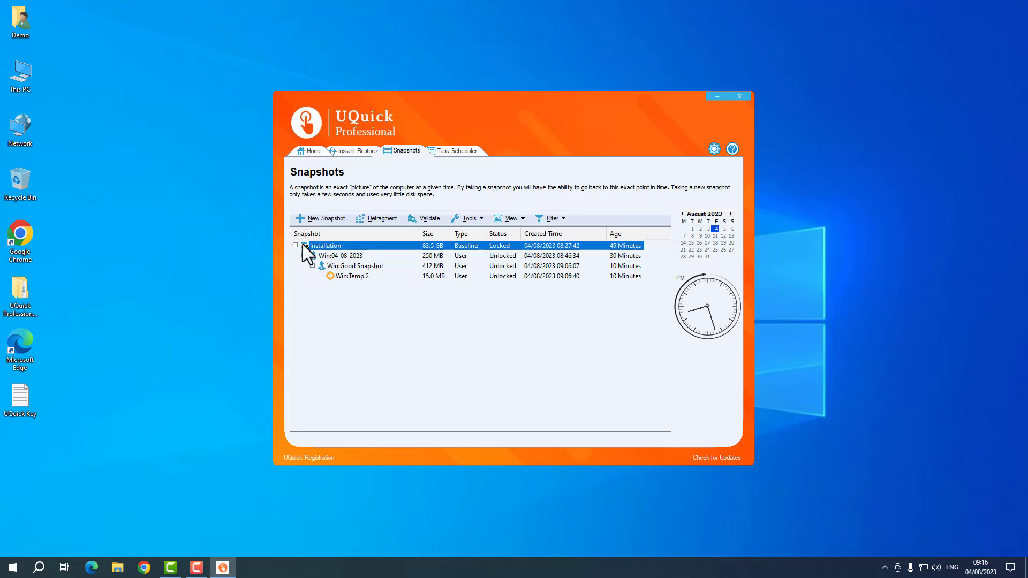
pyautogui.click(344, 256)
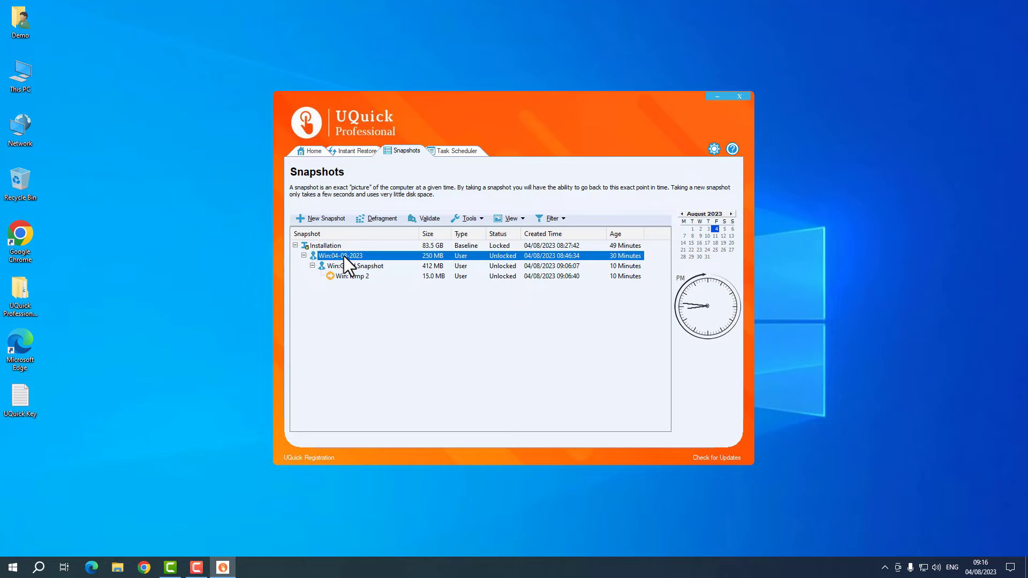
pyautogui.click(347, 266)
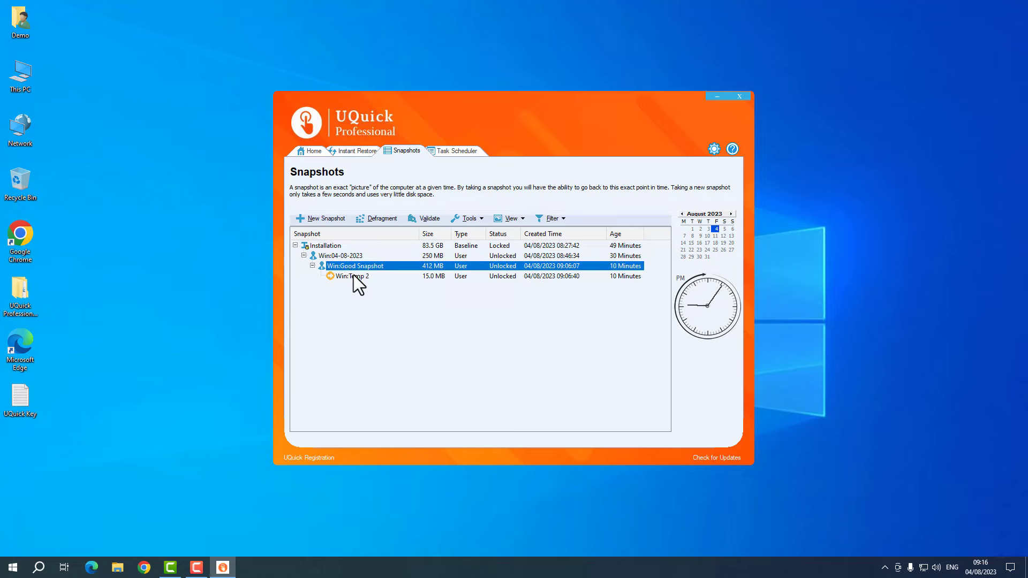
pyautogui.click(353, 276)
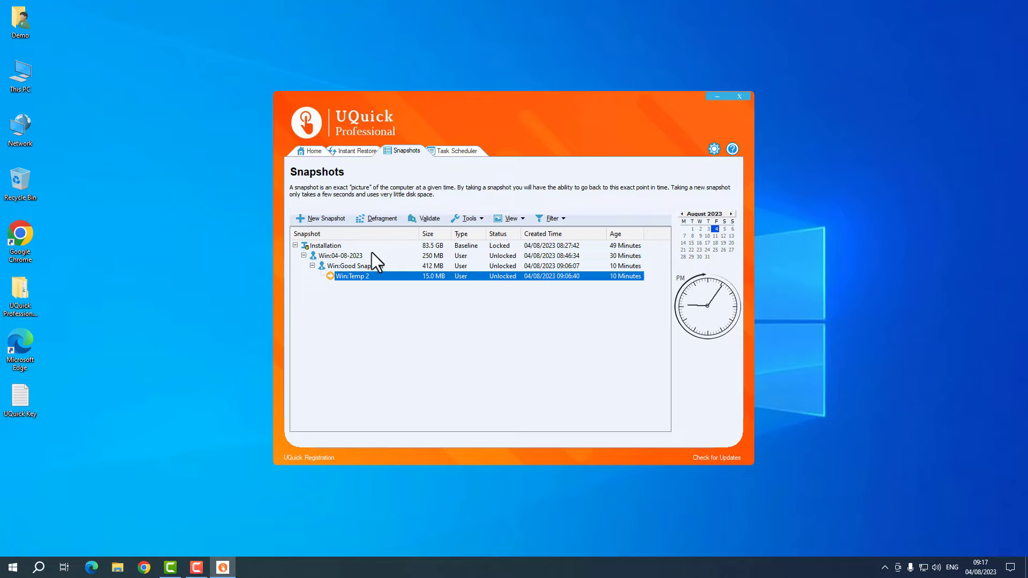
pyautogui.click(347, 256)
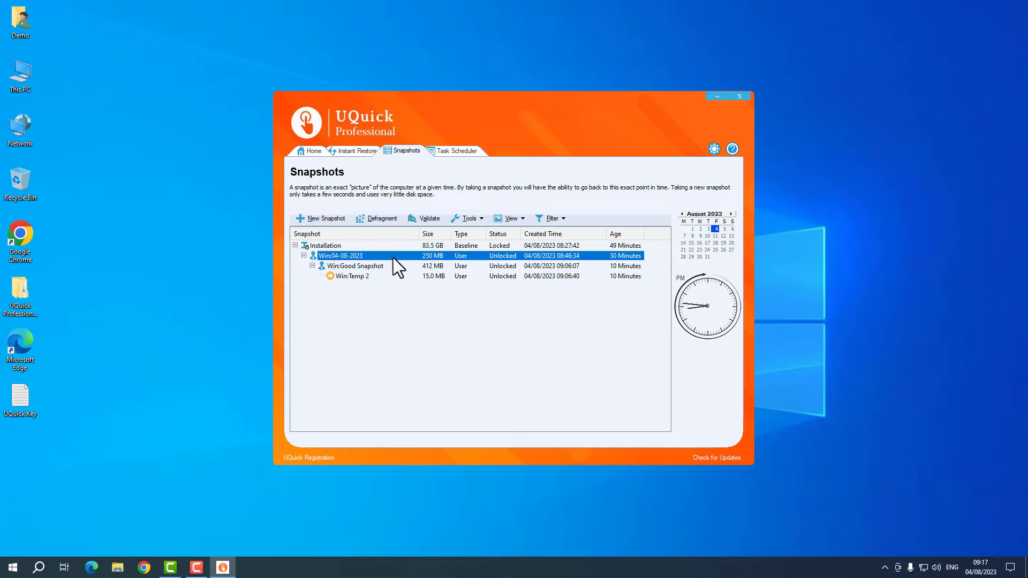
pyautogui.click(371, 278)
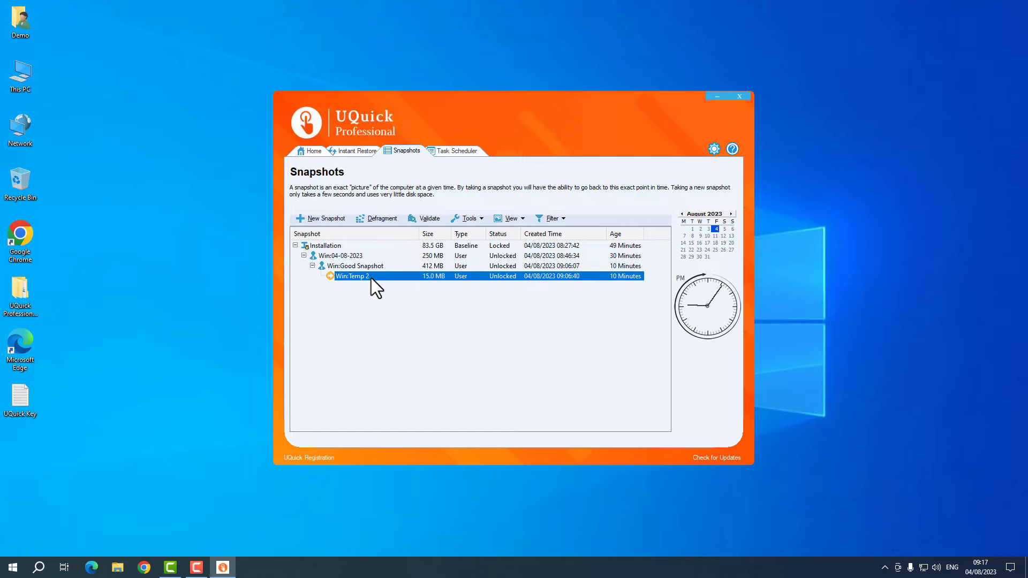
# - Create a new snapshot named 09:17 with Lock the snapshot ticked
pyautogui.click(340, 220)
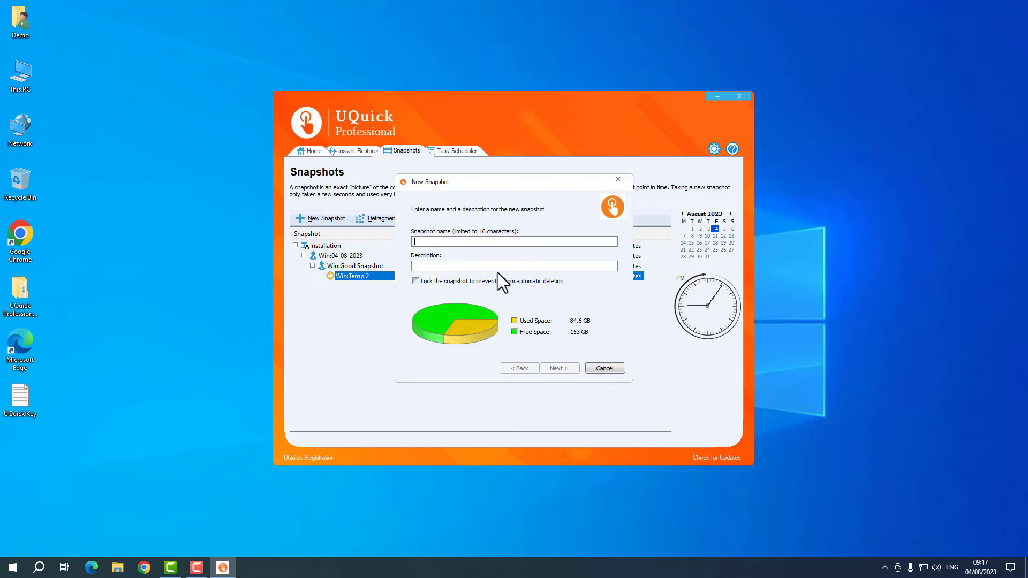
pyautogui.write('09:17')
pyautogui.click(518, 281)
pyautogui.click(557, 369)
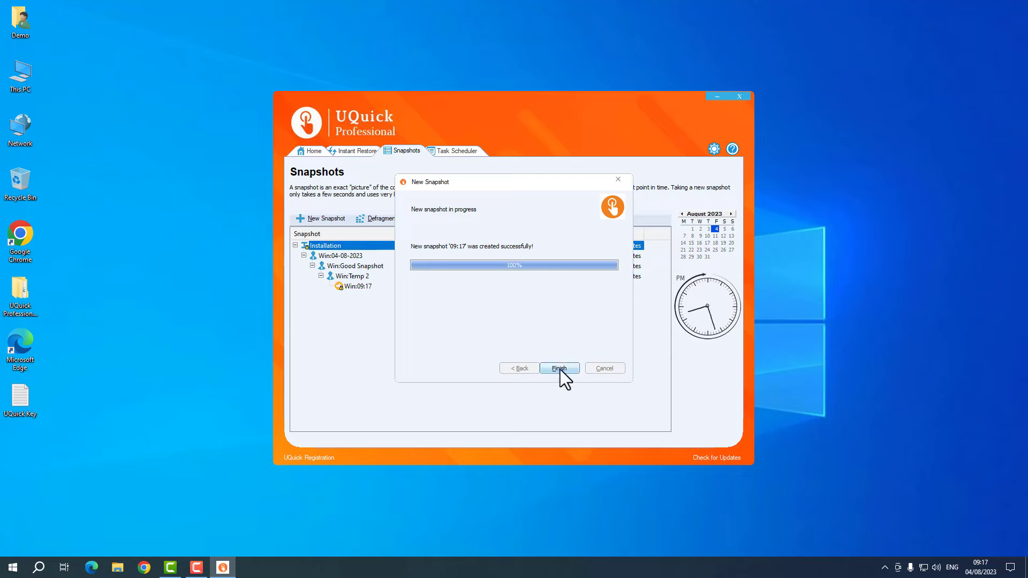
pyautogui.click(560, 369)
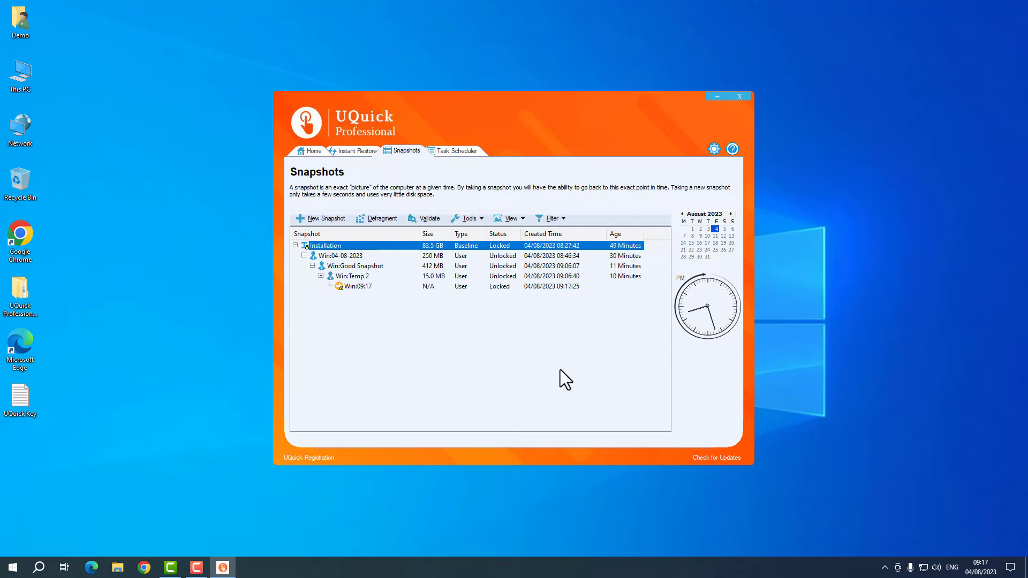
pyautogui.click(360, 278)
pyautogui.click(367, 287)
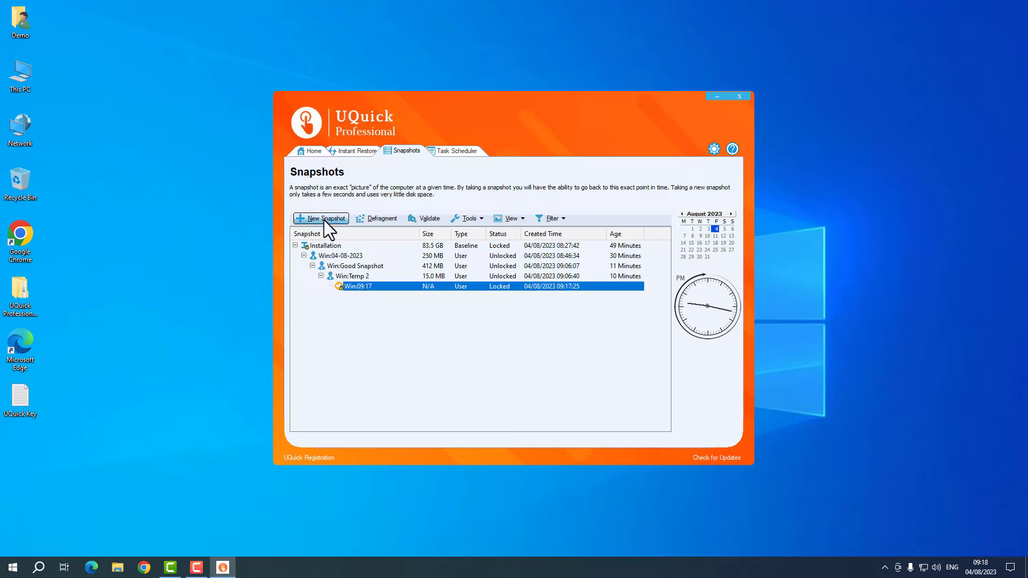
pyautogui.click(322, 246)
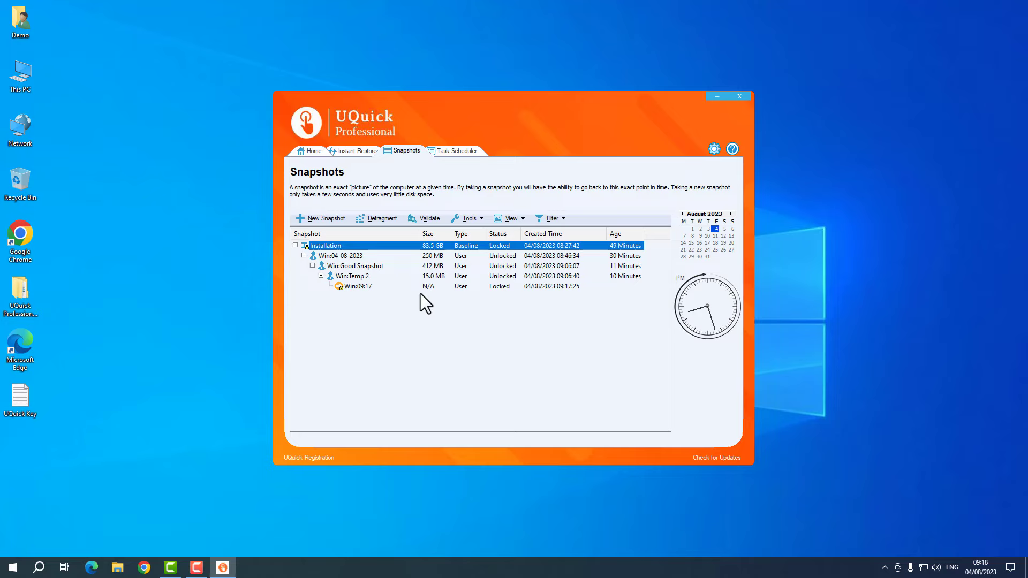
# - Switch to Timeline View, back to Tree View, then Timeline View again and open Filter
pyautogui.click(520, 218)
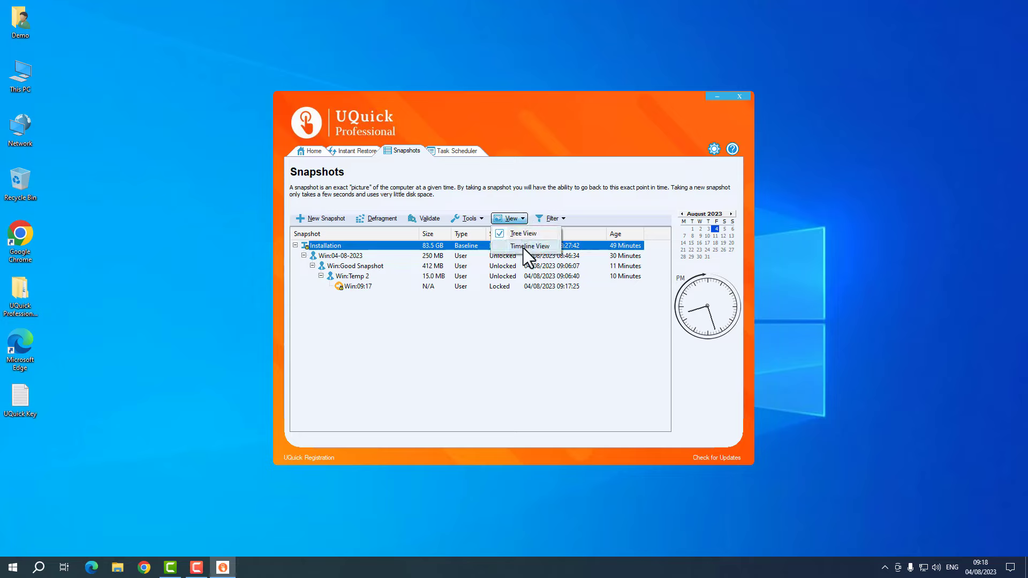
pyautogui.click(522, 249)
pyautogui.click(519, 219)
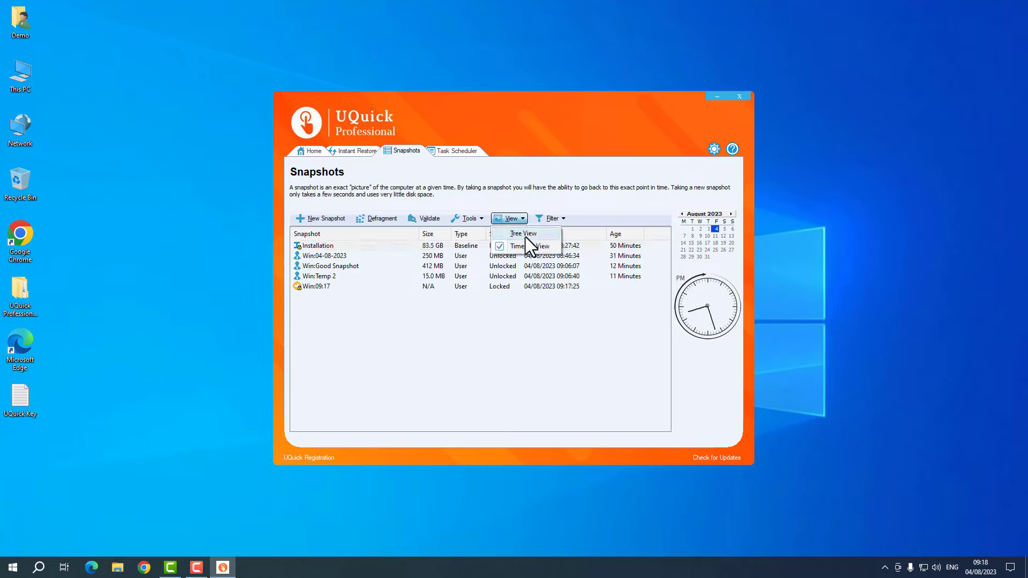
pyautogui.click(524, 233)
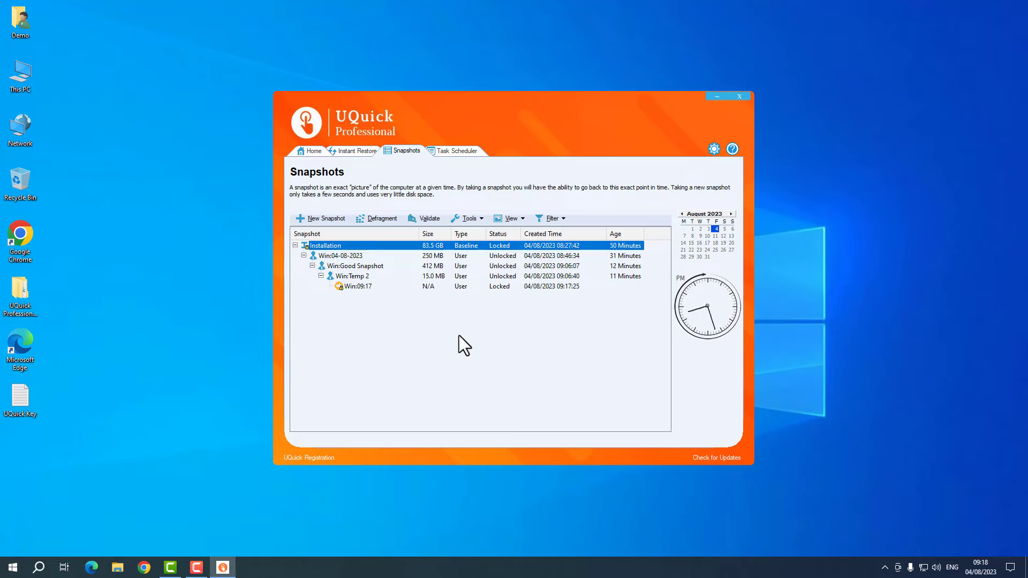
pyautogui.click(515, 217)
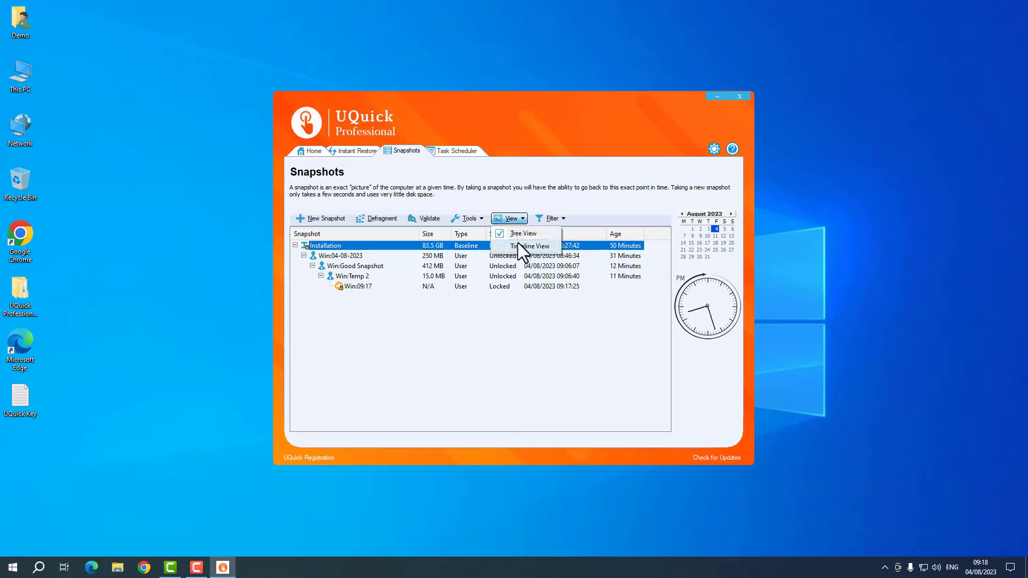
pyautogui.click(519, 247)
pyautogui.click(477, 322)
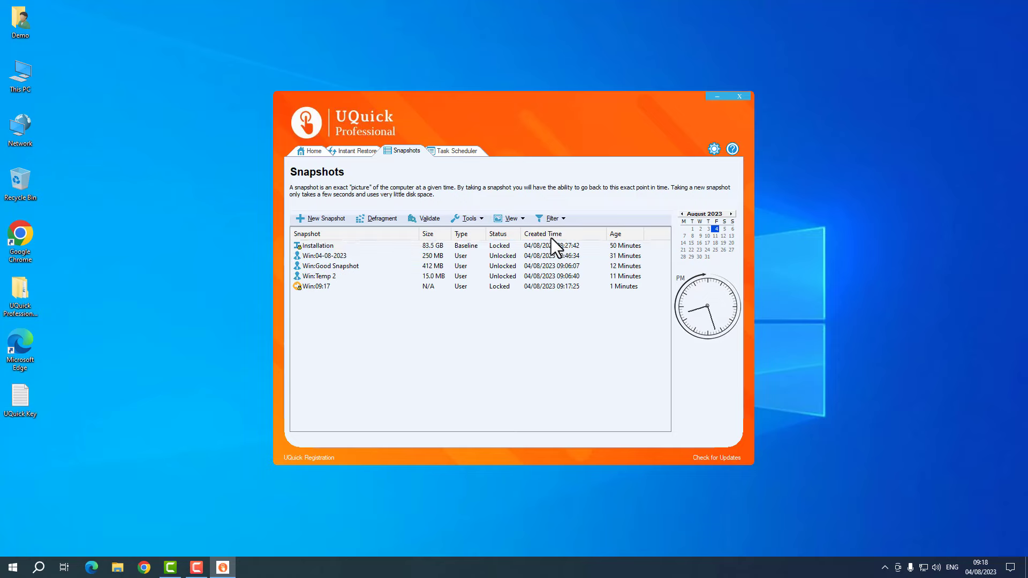
pyautogui.click(550, 218)
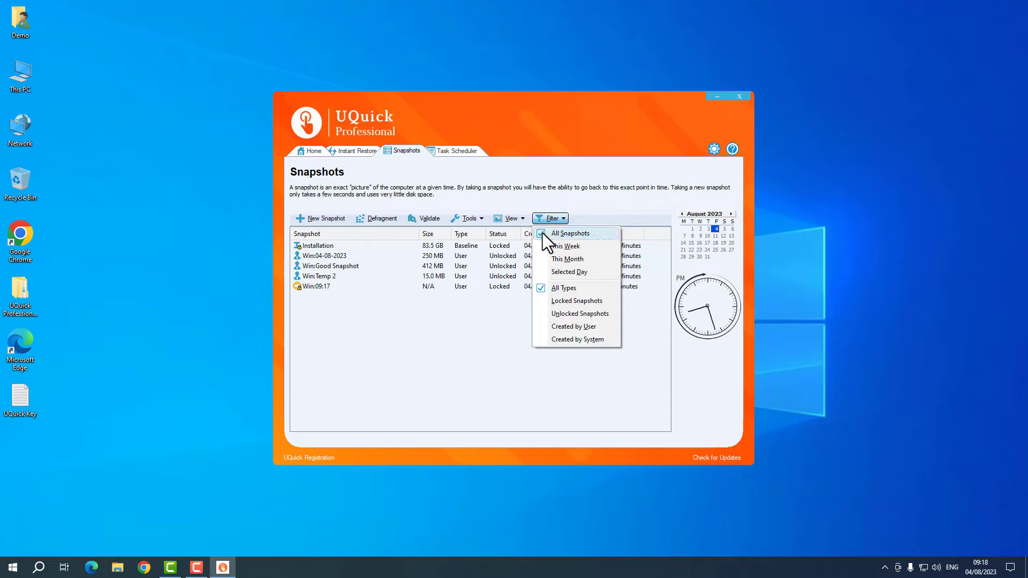
pyautogui.click(577, 246)
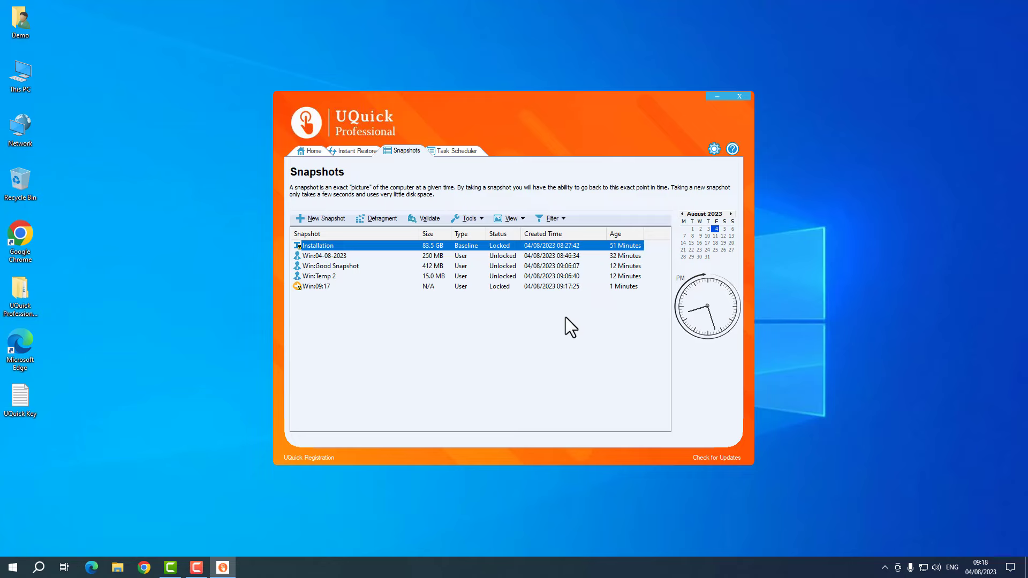
pyautogui.moveTo(551, 314); pyautogui.dragTo(514, 324)
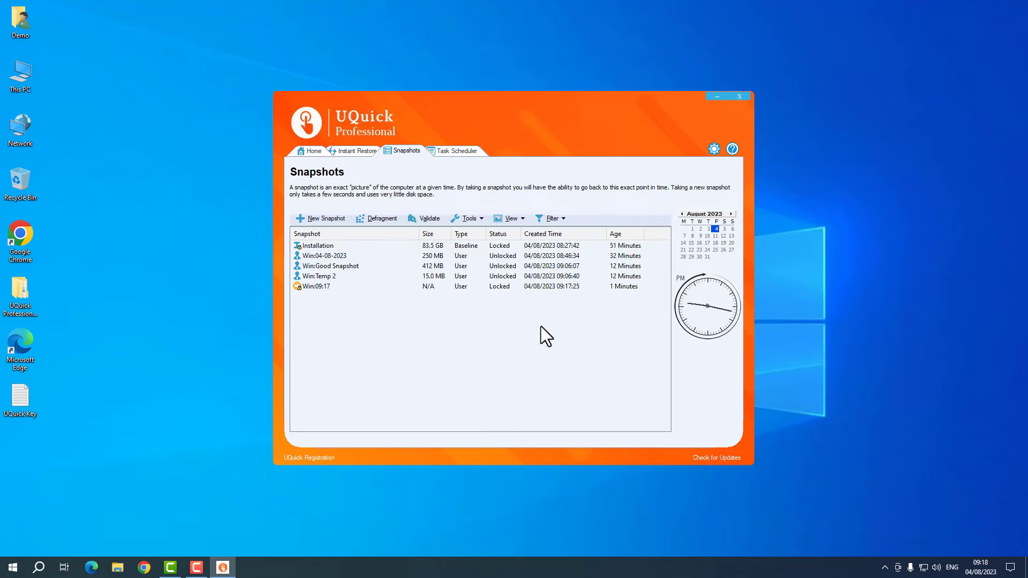
pyautogui.click(544, 217)
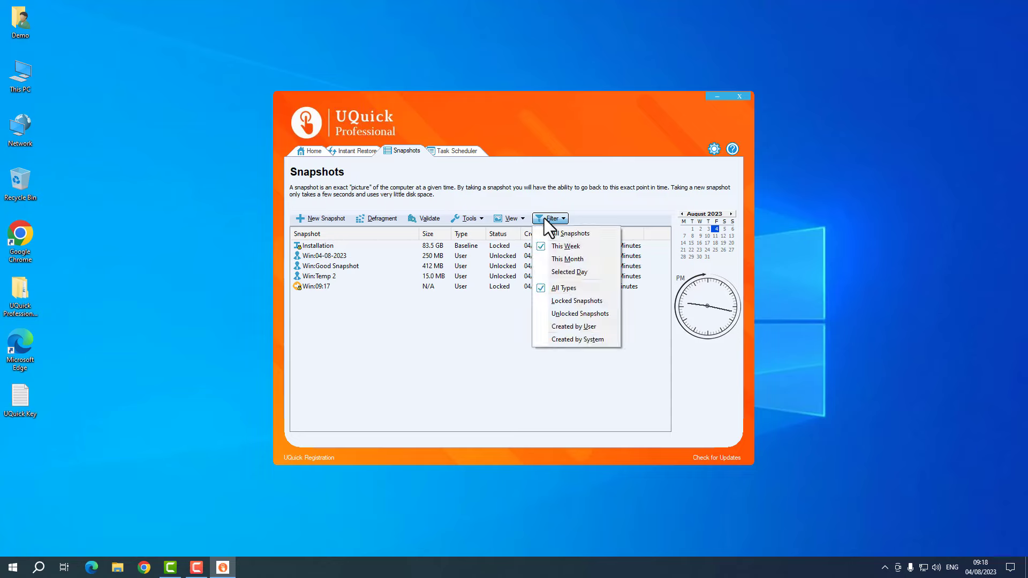
pyautogui.click(564, 258)
pyautogui.moveTo(541, 310); pyautogui.dragTo(317, 187)
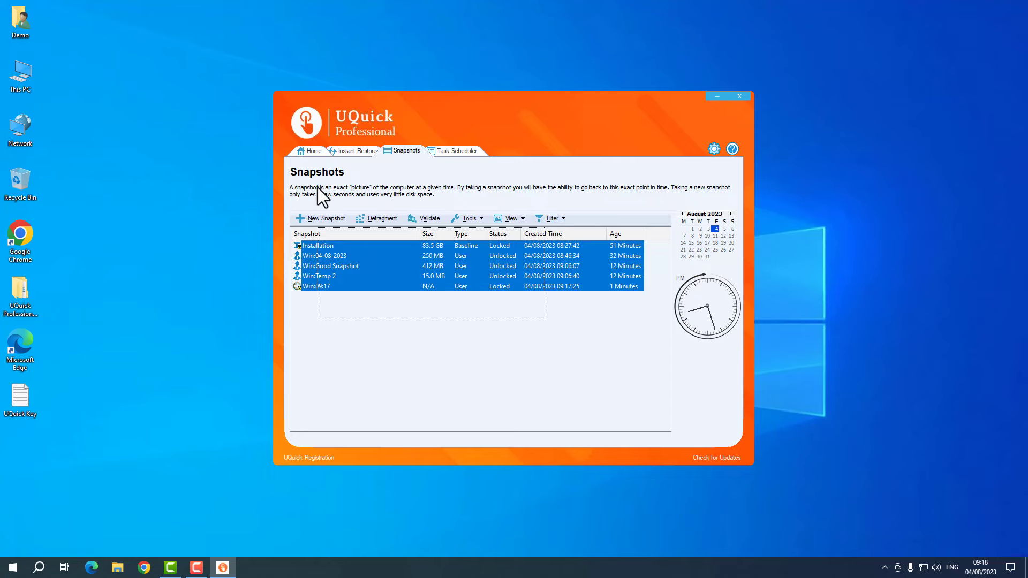
pyautogui.click(542, 217)
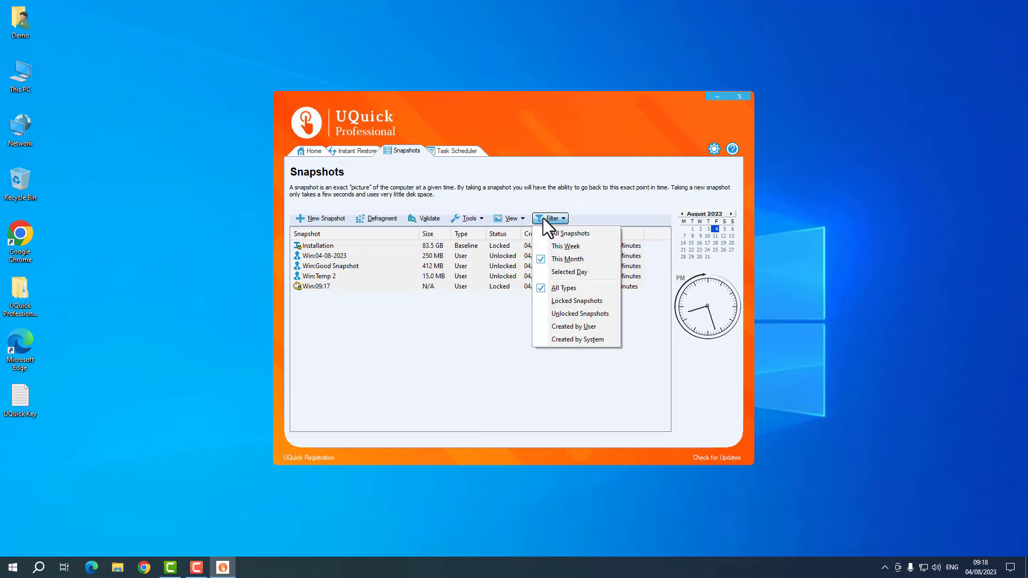
pyautogui.click(554, 273)
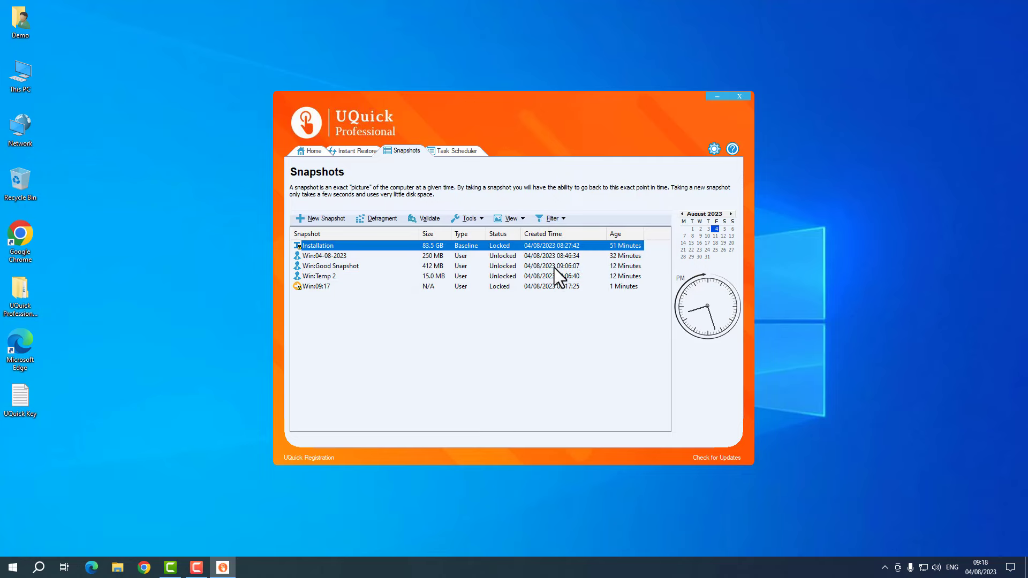
pyautogui.moveTo(531, 320); pyautogui.dragTo(419, 212)
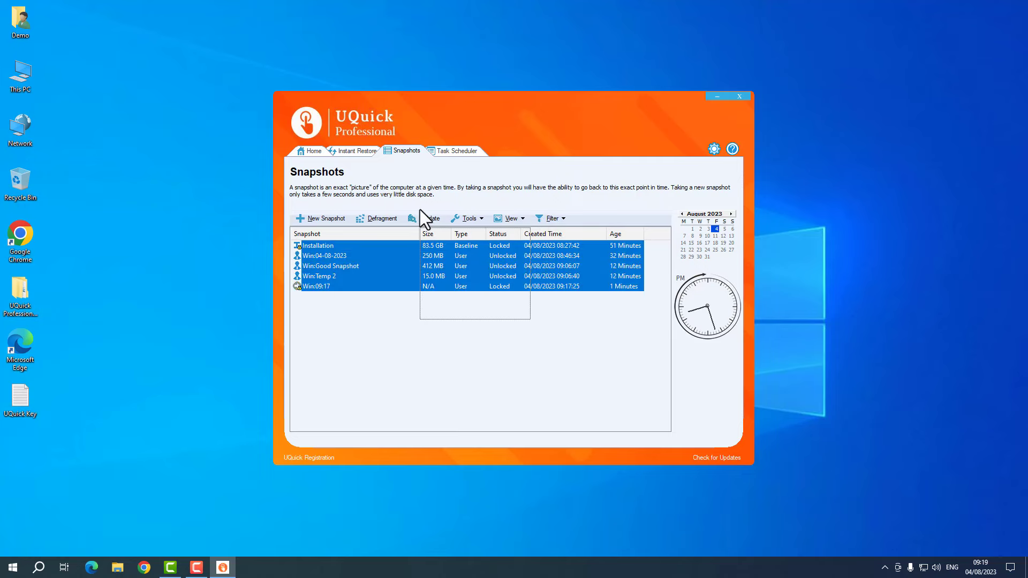
pyautogui.click(509, 322)
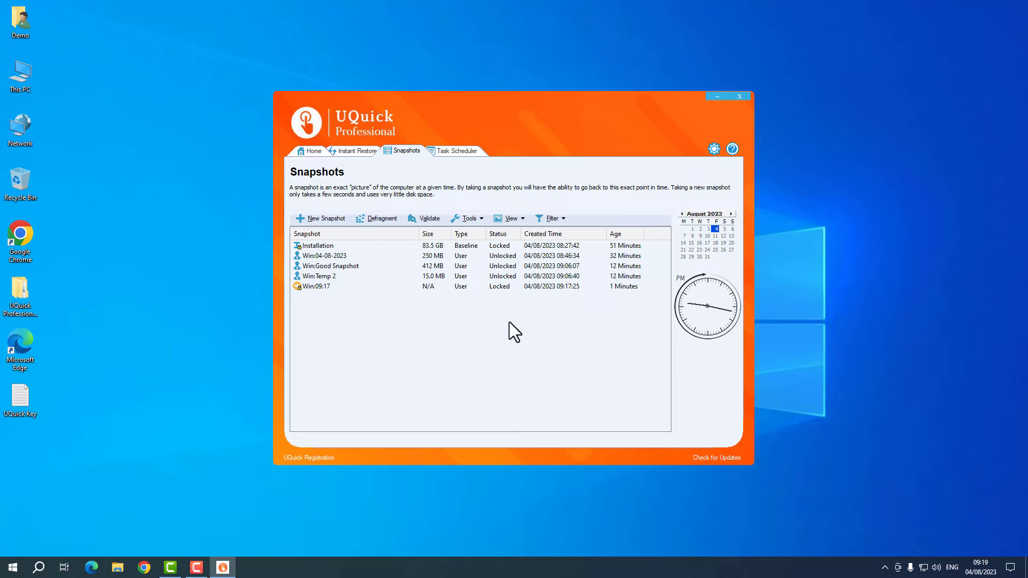
pyautogui.click(557, 218)
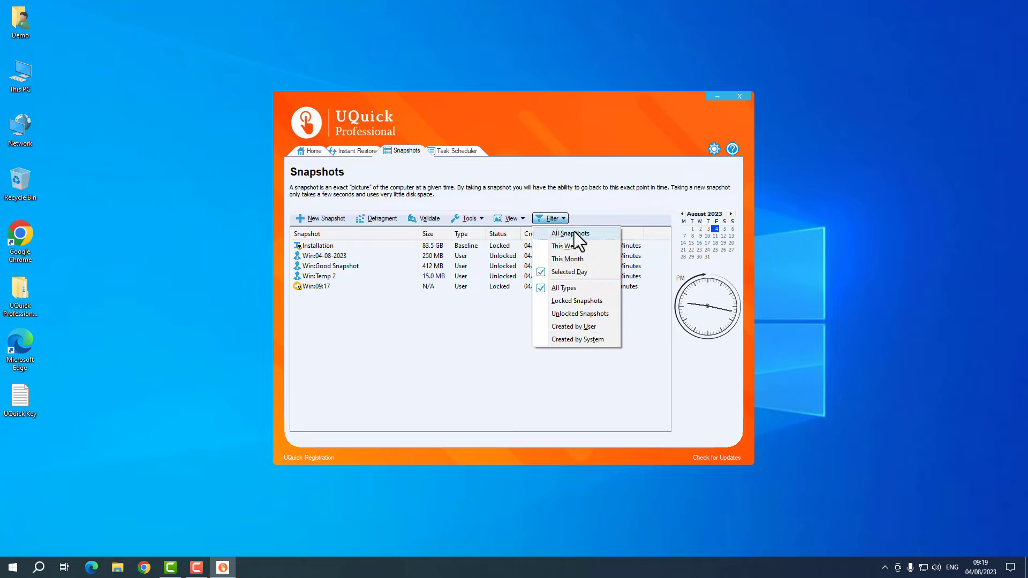
pyautogui.click(574, 232)
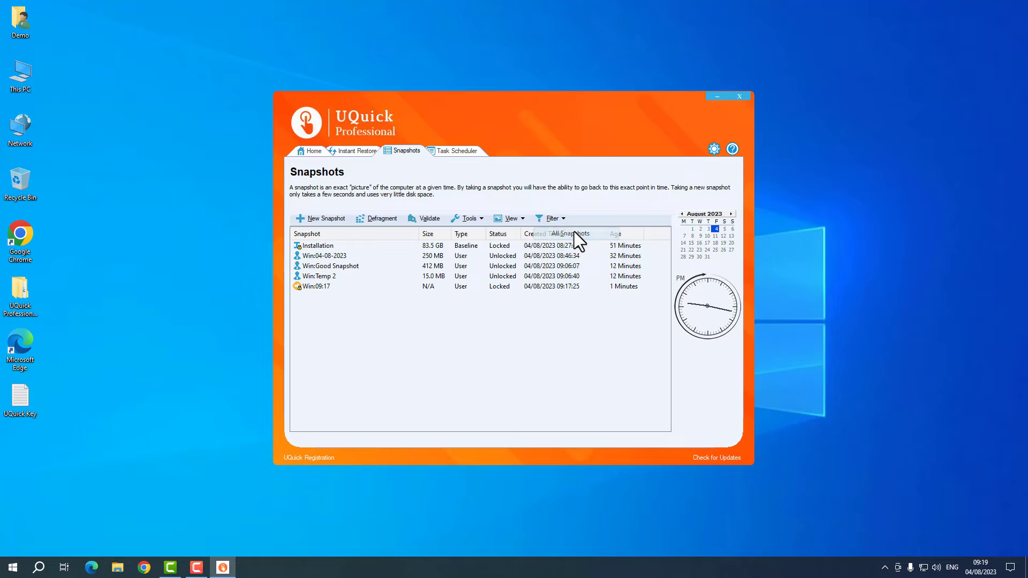
pyautogui.click(550, 218)
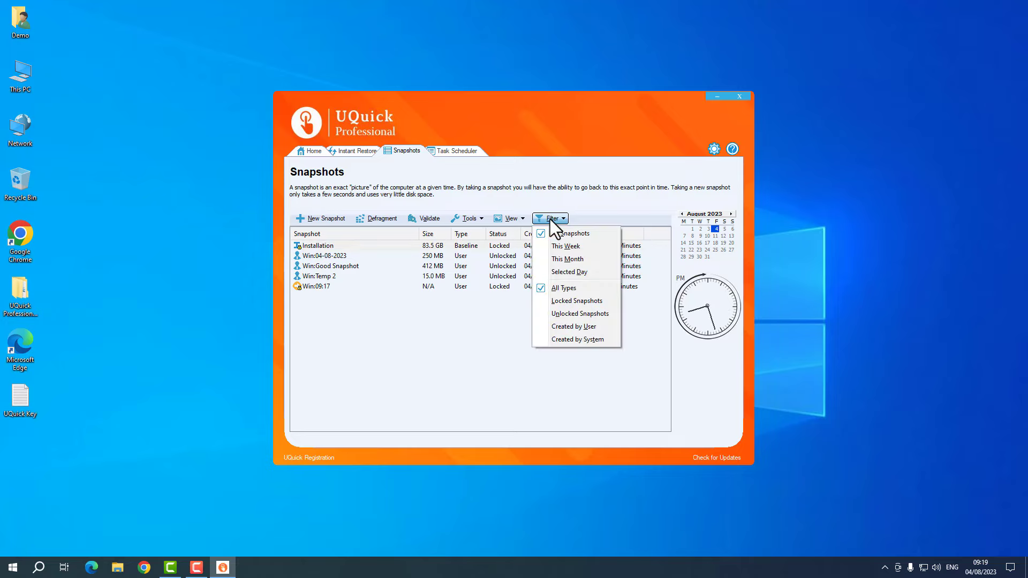
# - Try the Locked Snapshots, All Types and Unlocked Snapshots filters on the snapshot list
pyautogui.click(570, 303)
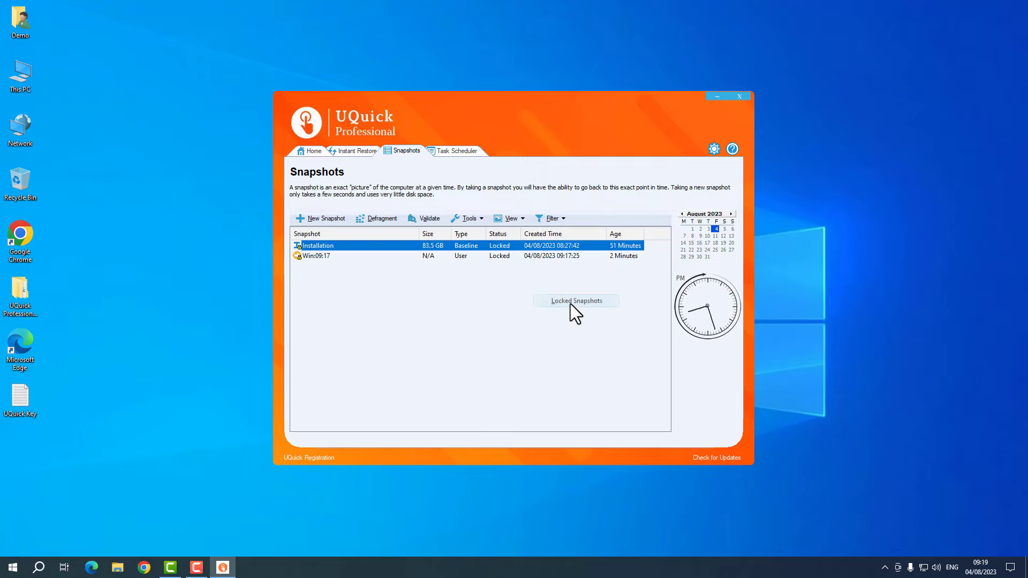
pyautogui.click(323, 290)
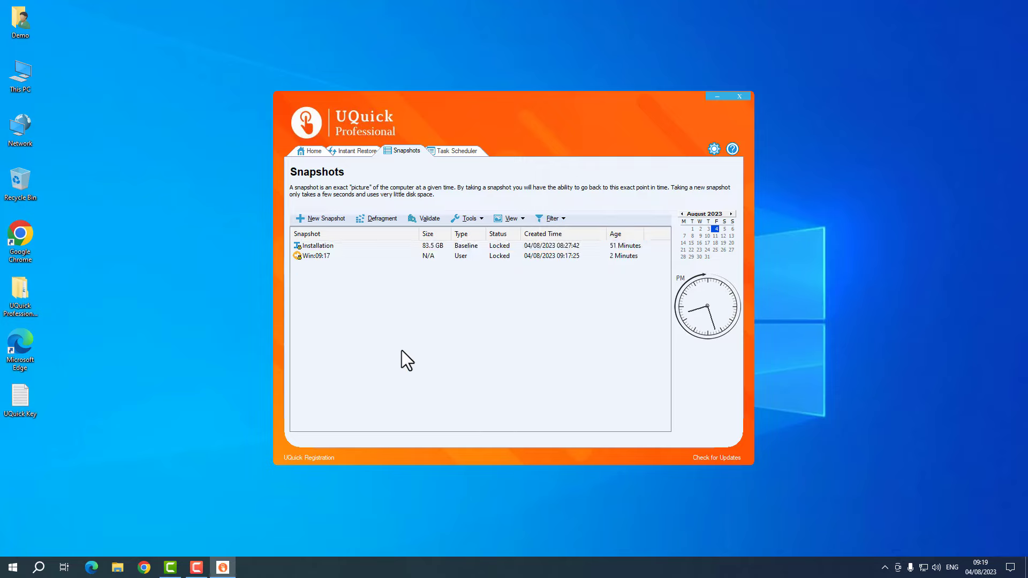
pyautogui.click(552, 218)
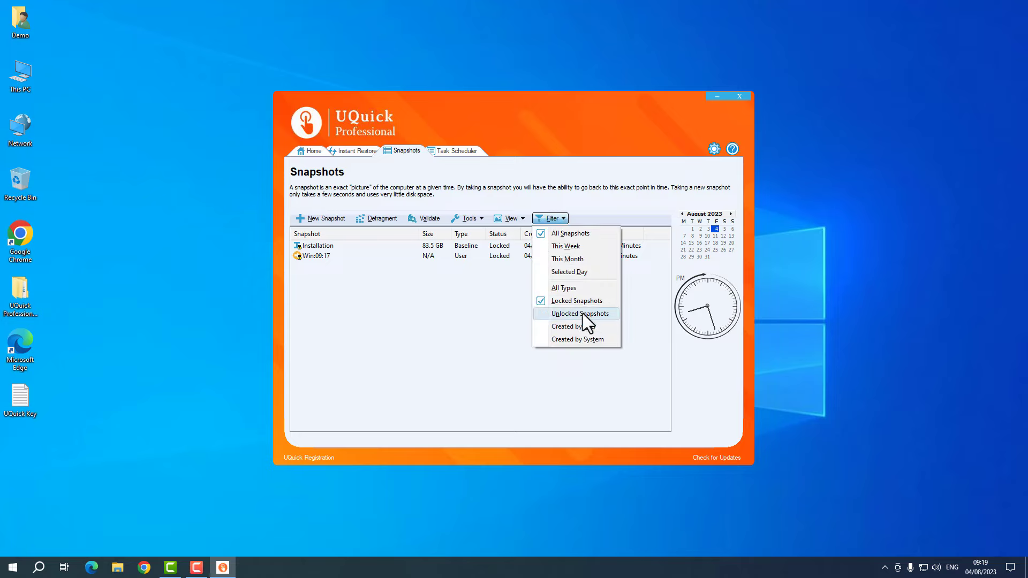
pyautogui.click(570, 289)
pyautogui.click(540, 217)
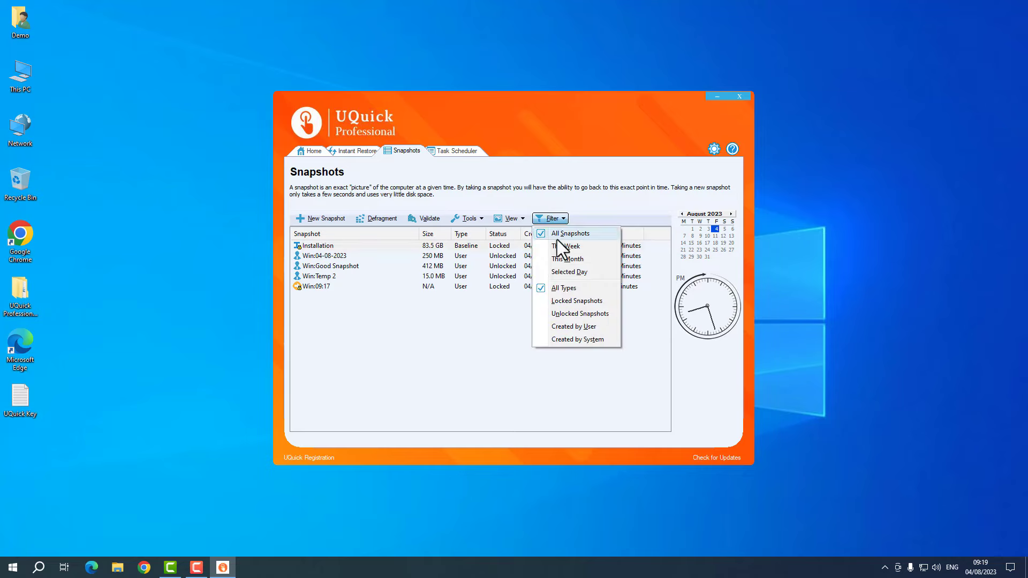
pyautogui.click(563, 313)
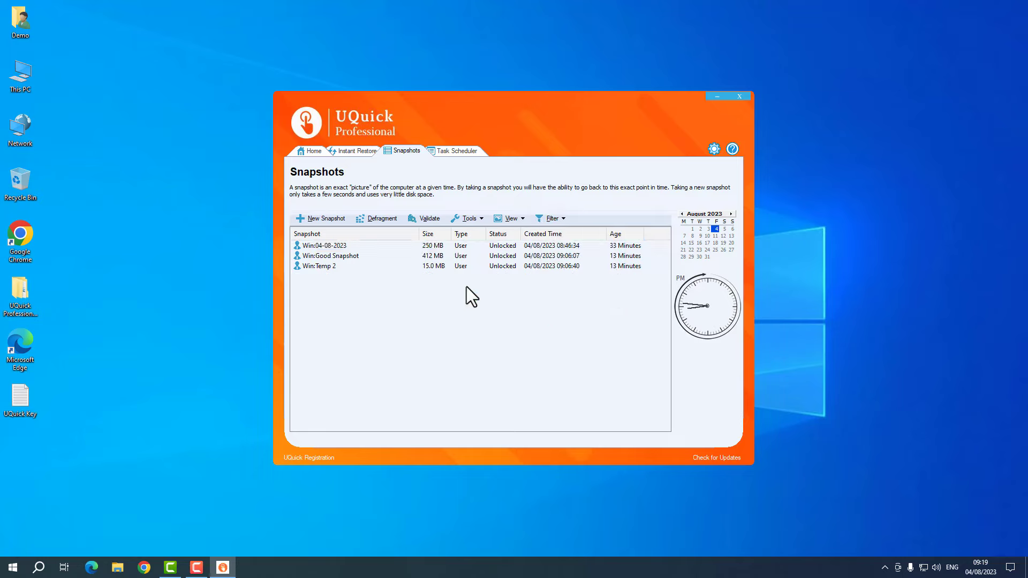
pyautogui.moveTo(458, 285); pyautogui.dragTo(377, 306)
pyautogui.click(551, 218)
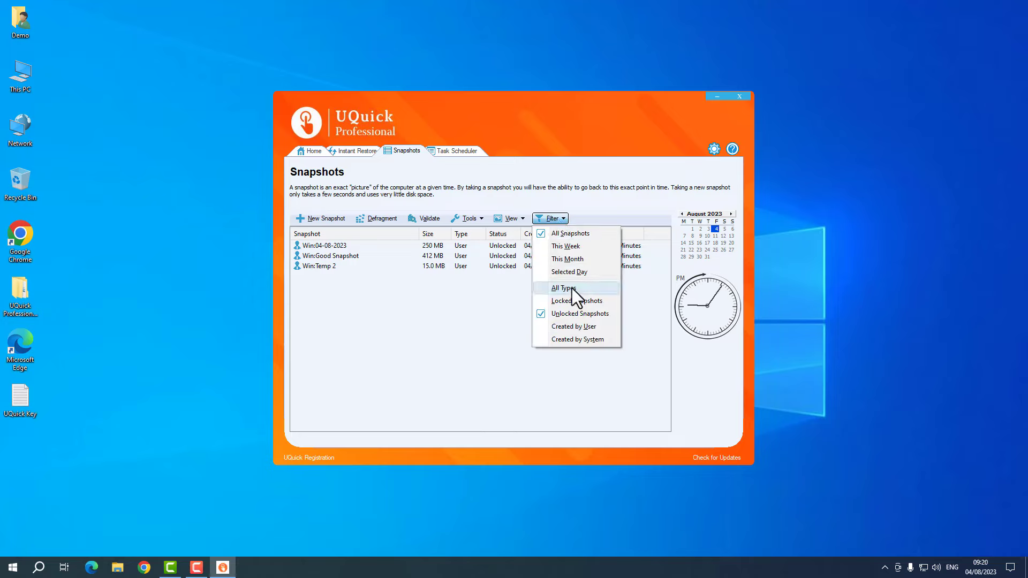
pyautogui.click(565, 288)
# - Apply the Created by User filter, leaving four snapshots with Installation hidden
pyautogui.click(548, 217)
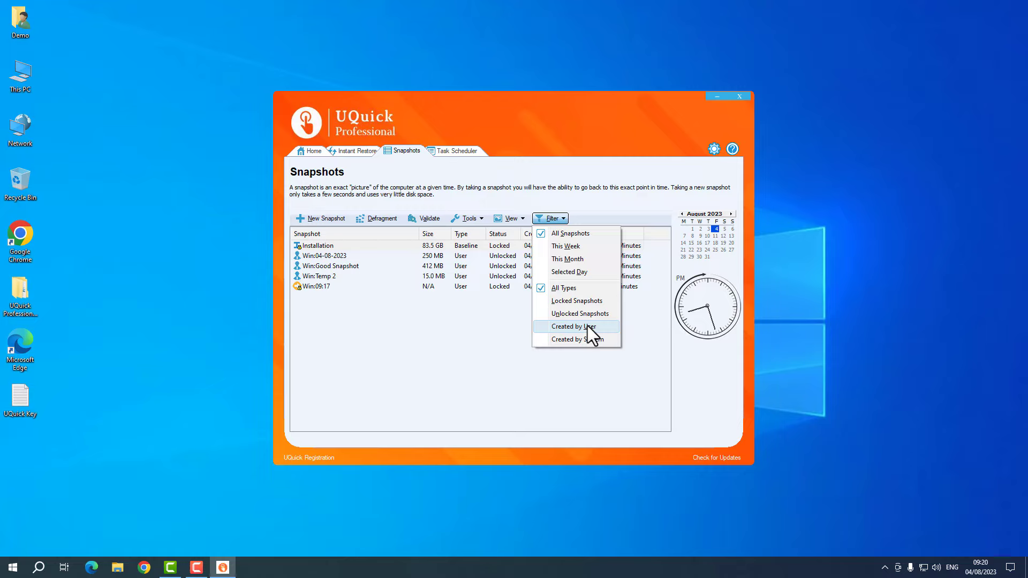
pyautogui.click(475, 258)
pyautogui.click(470, 267)
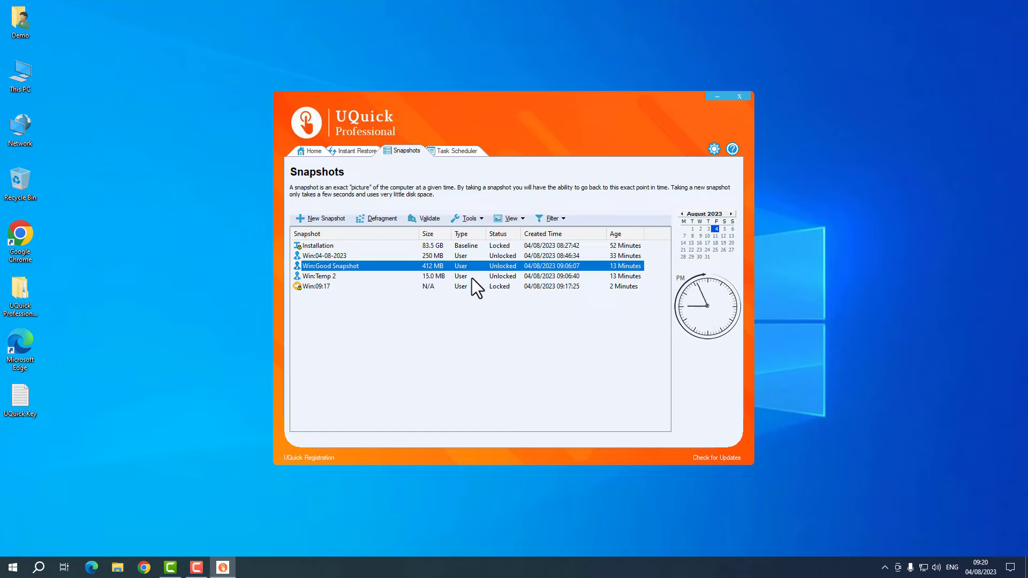
pyautogui.click(471, 276)
pyautogui.click(470, 285)
pyautogui.click(471, 256)
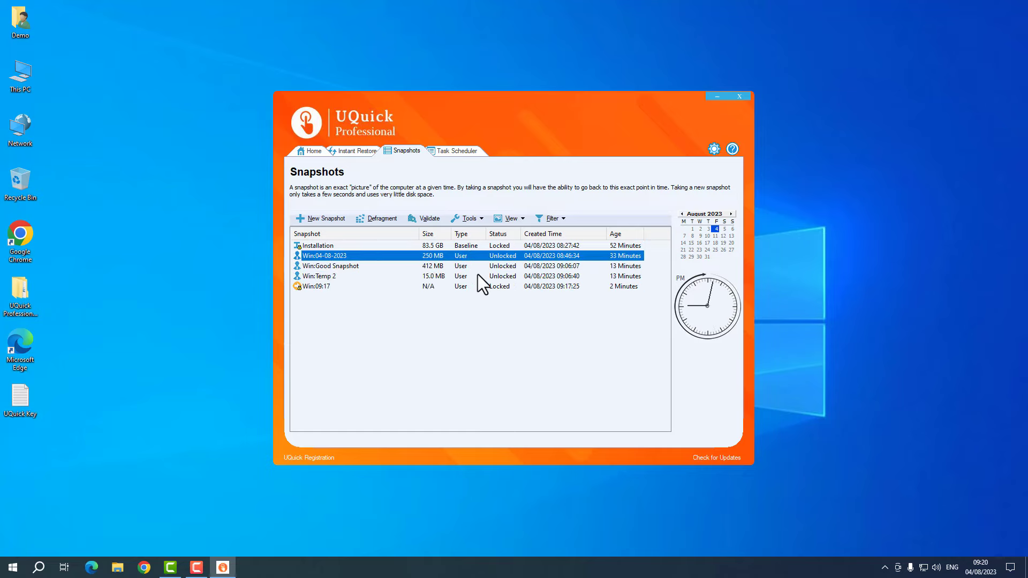
pyautogui.click(478, 276)
pyautogui.click(551, 218)
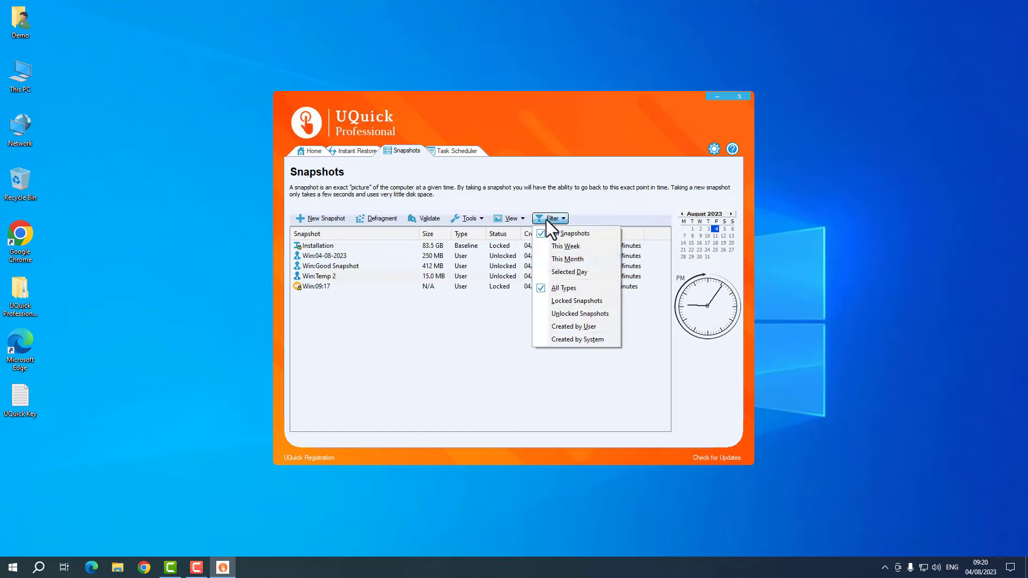
pyautogui.click(564, 325)
pyautogui.moveTo(493, 314); pyautogui.dragTo(410, 238)
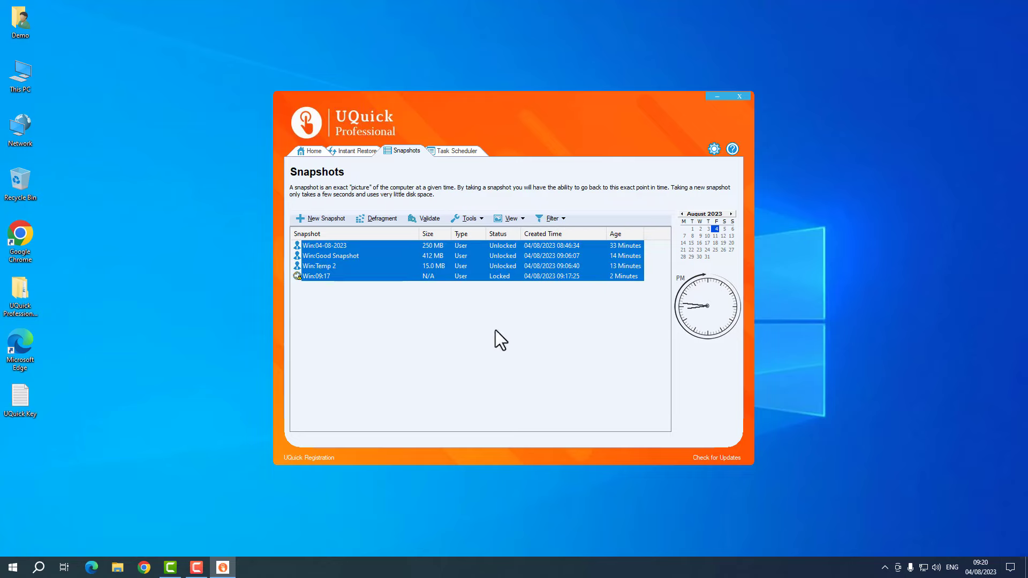
pyautogui.click(506, 303)
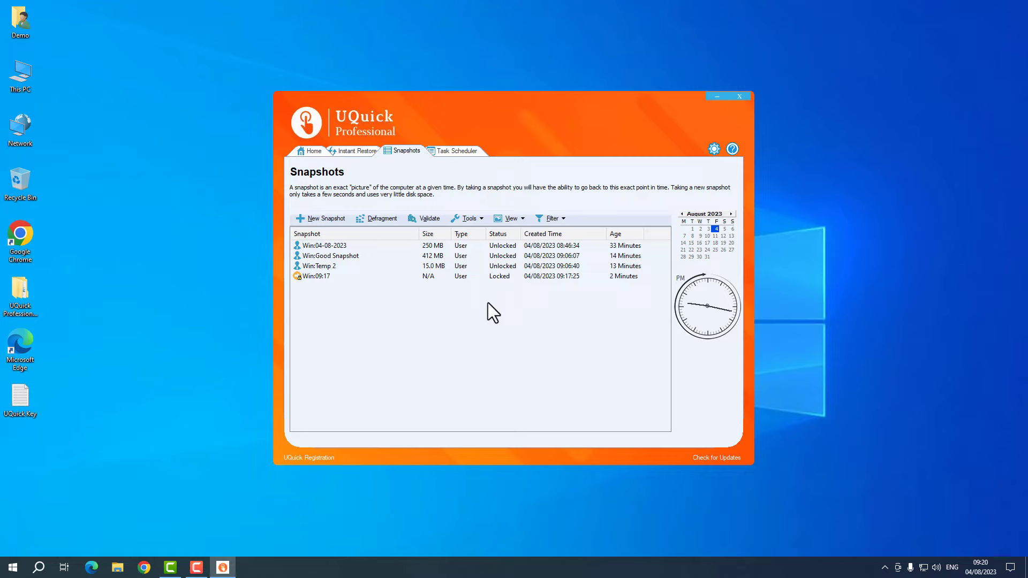
# - Try the Created by System filter, then return to All Types listing all five snapshots
pyautogui.click(543, 219)
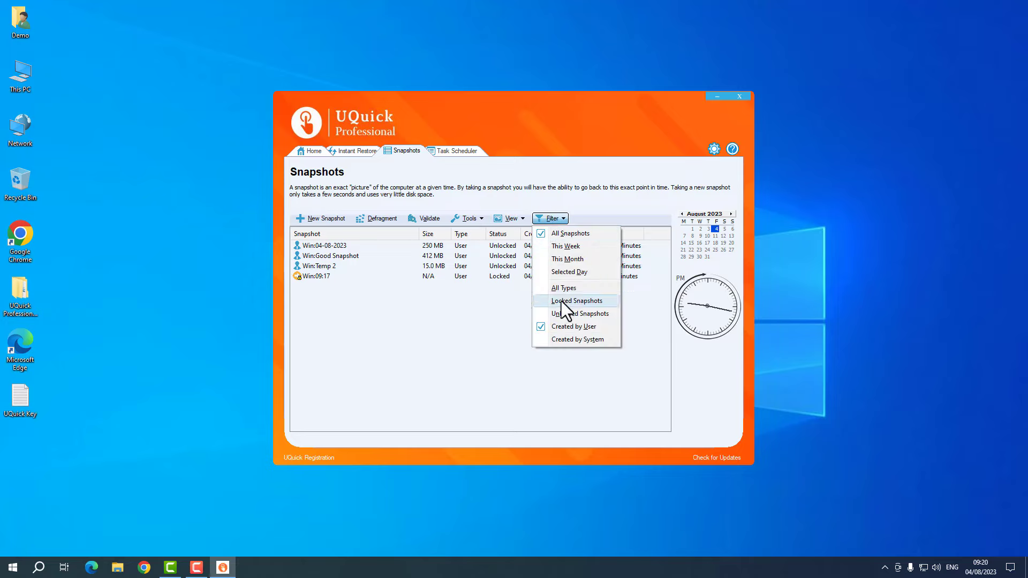
pyautogui.click(562, 339)
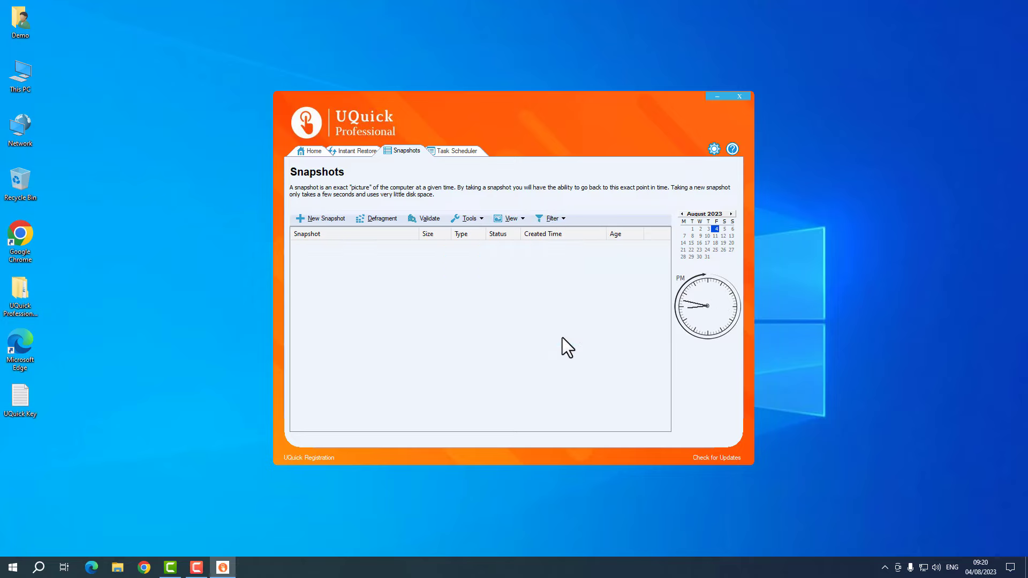
pyautogui.click(546, 219)
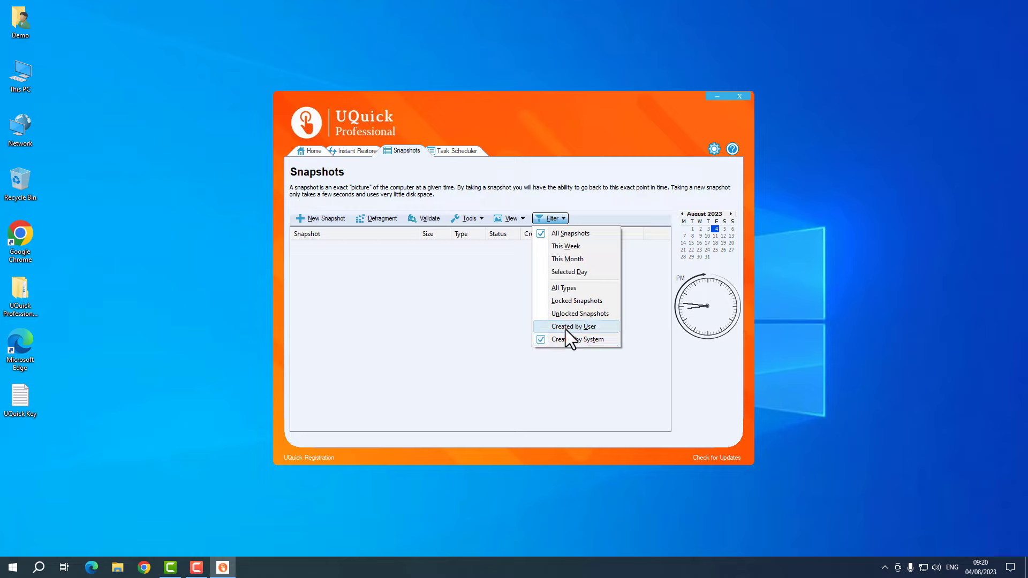
pyautogui.click(566, 289)
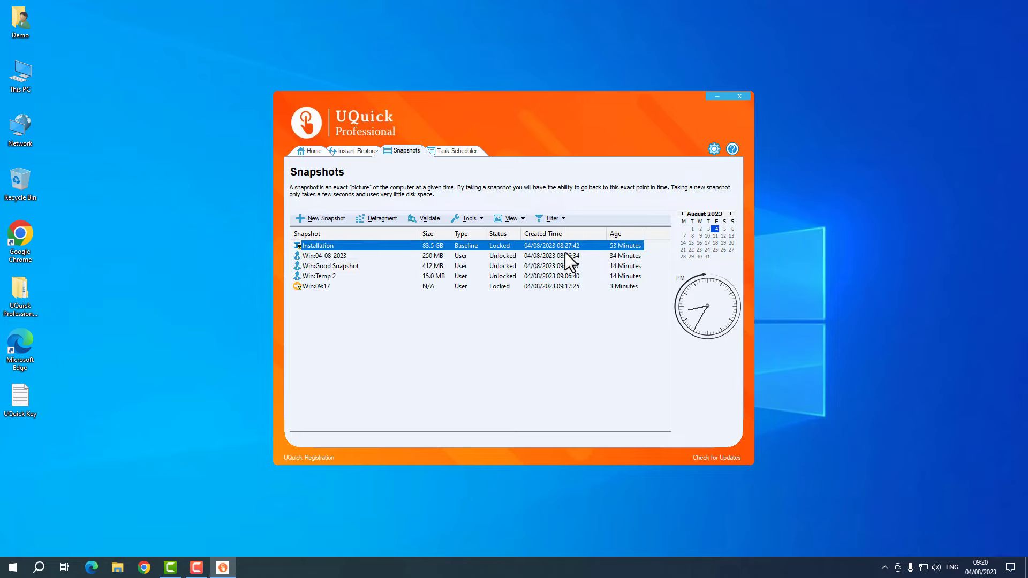
pyautogui.click(552, 218)
pyautogui.click(566, 288)
pyautogui.moveTo(521, 339); pyautogui.dragTo(332, 214)
pyautogui.click(451, 313)
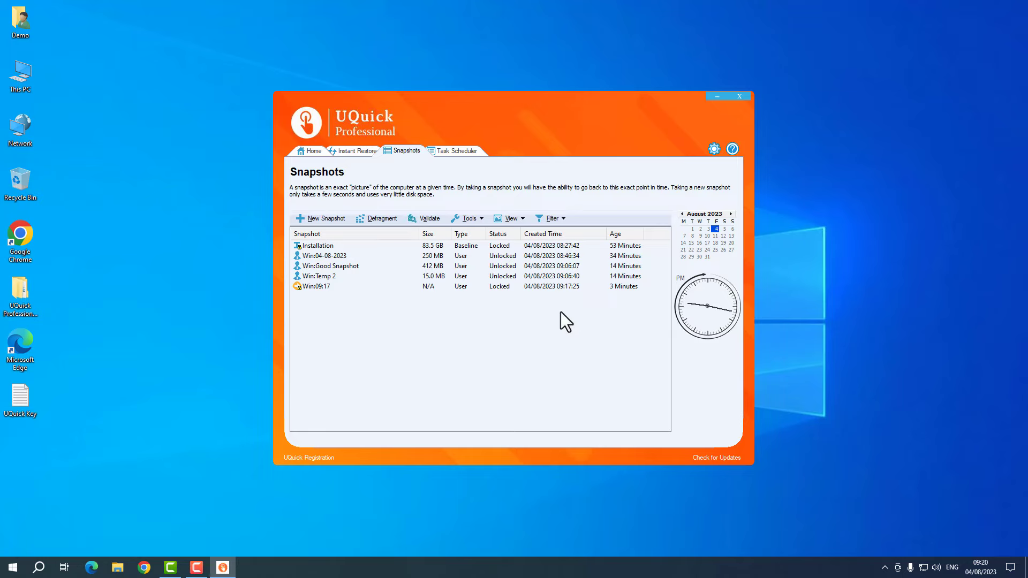
# - Review the Daily snapshot and System Maintenance tasks in Task Scheduler, then return Home
pyautogui.click(456, 151)
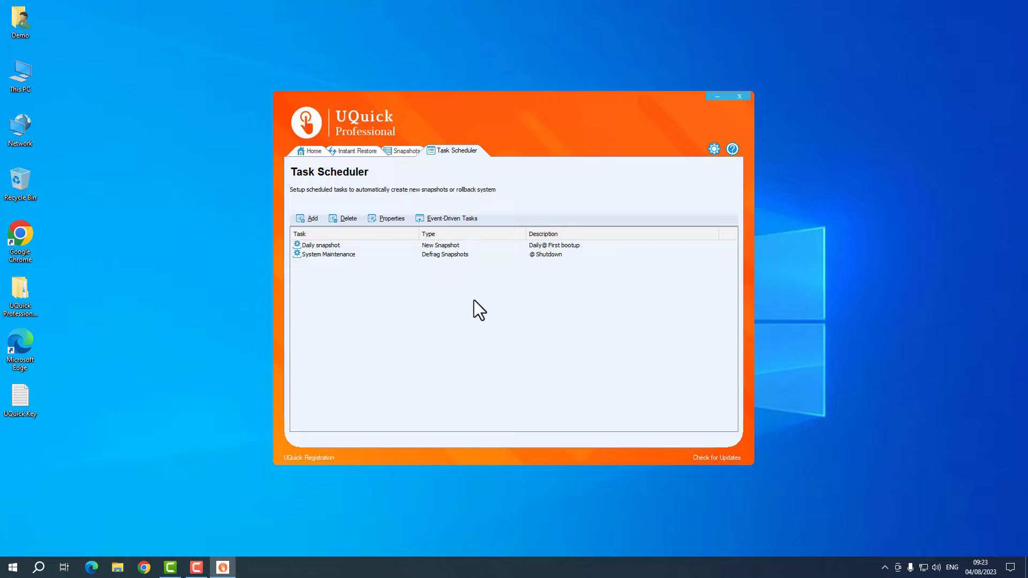
pyautogui.click(316, 152)
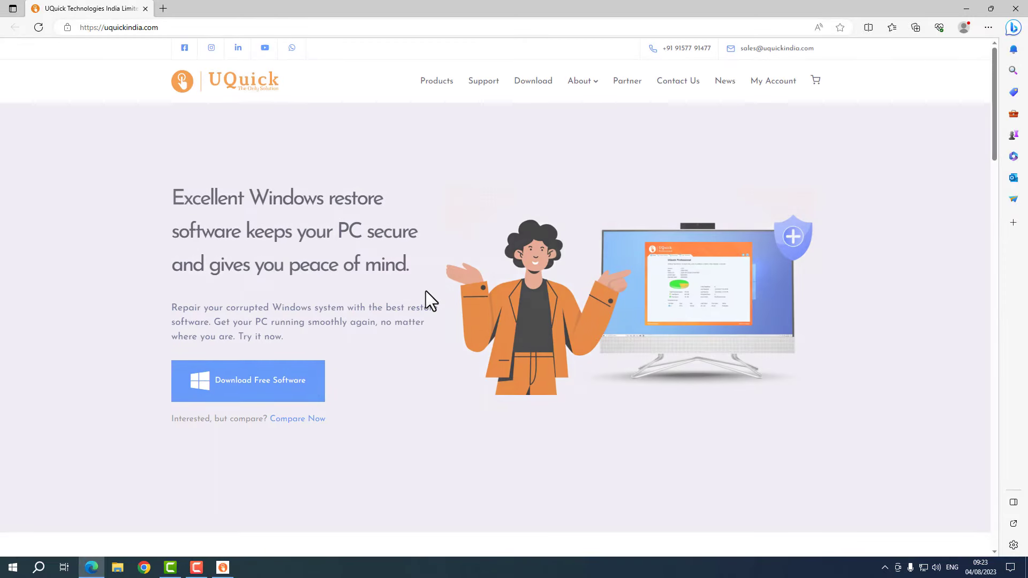
# - Close the UQuick company website in Microsoft Edge
pyautogui.click(1014, 8)
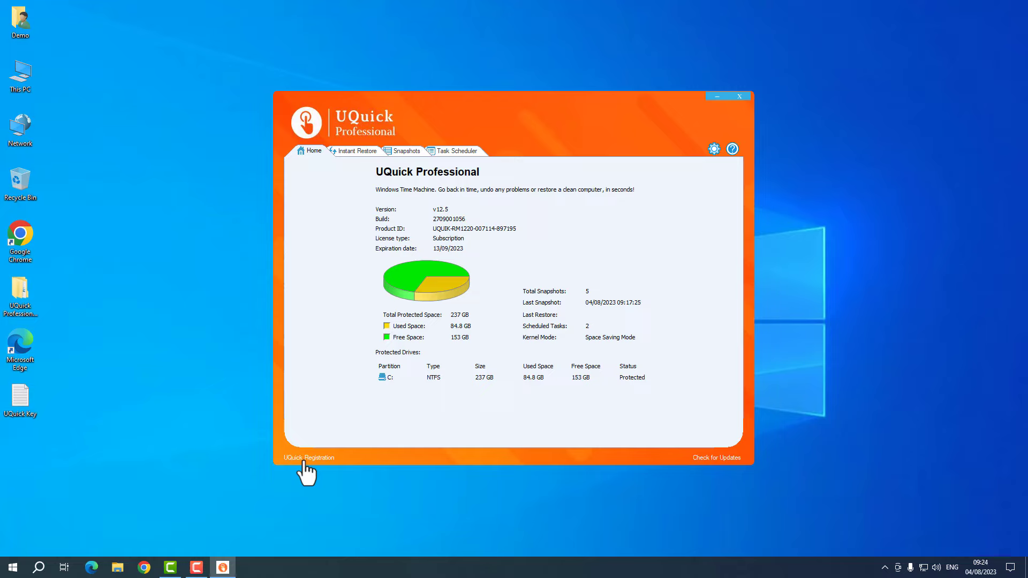
# - Launch Chrome, load uquick.in/registration, then minimize the browser
pyautogui.click(146, 568)
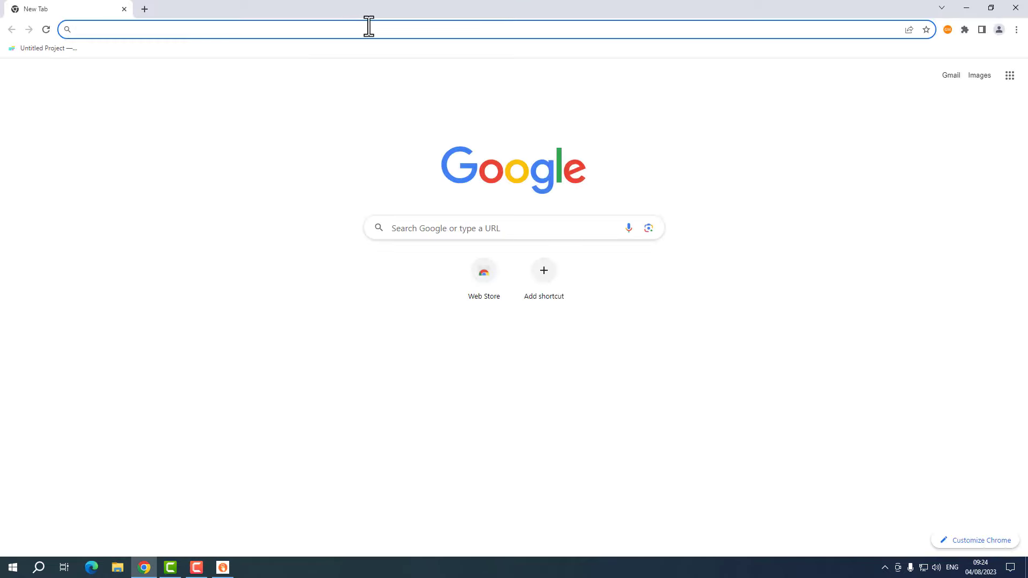
pyautogui.click(368, 29)
pyautogui.write('uquick.')
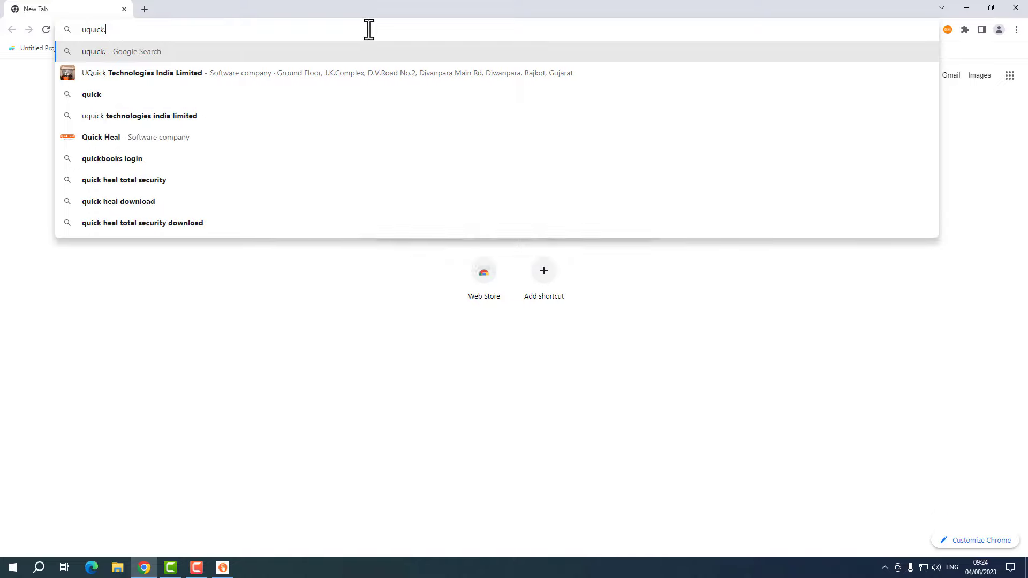
pyautogui.write('in/reg')
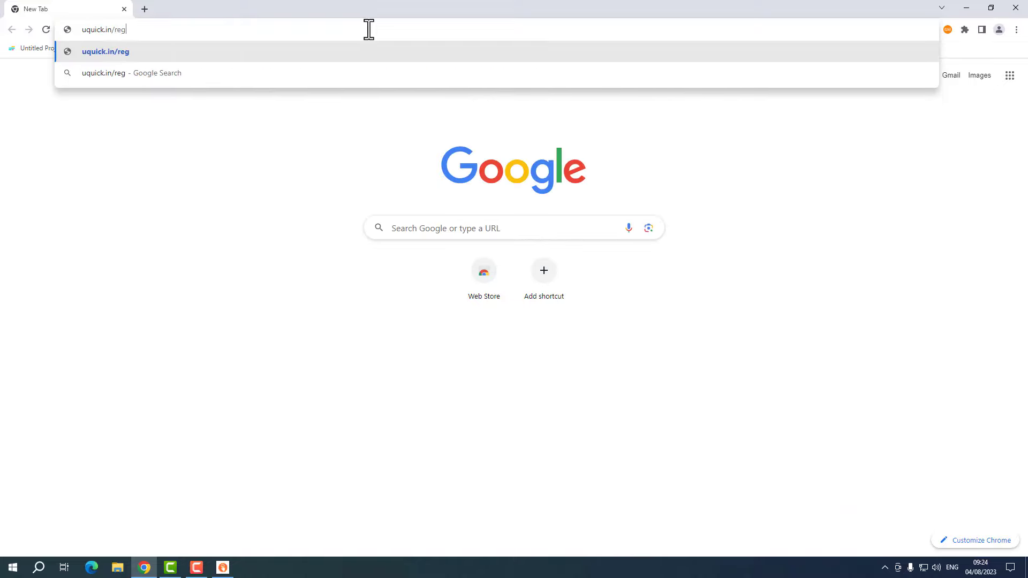
pyautogui.write('istration')
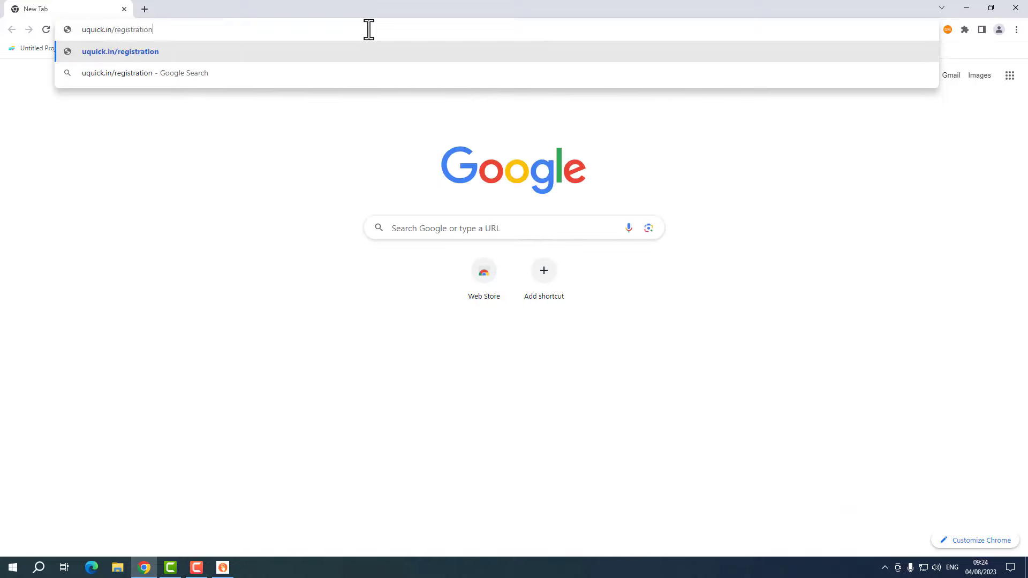
pyautogui.press('Return')
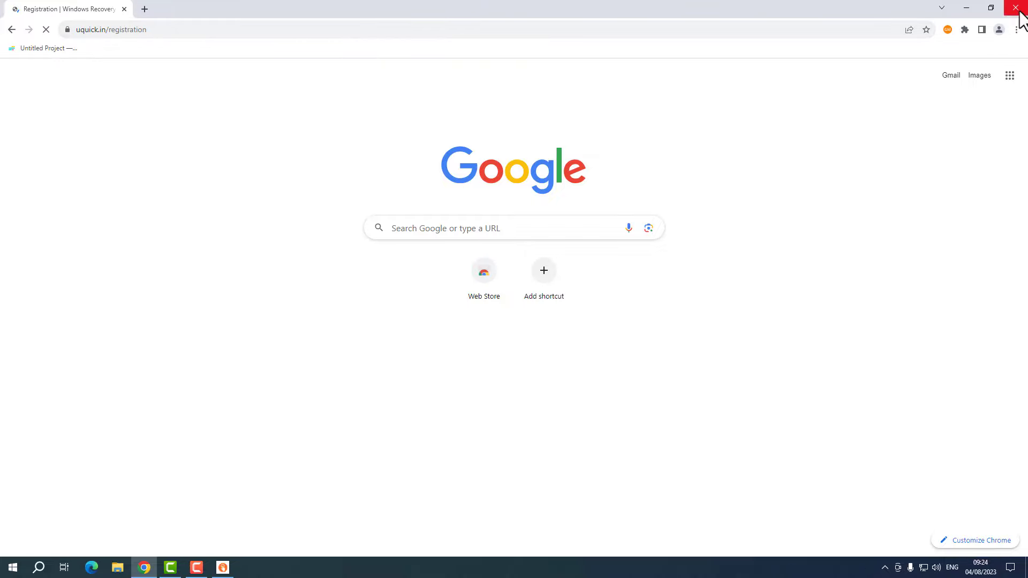
pyautogui.click(961, 2)
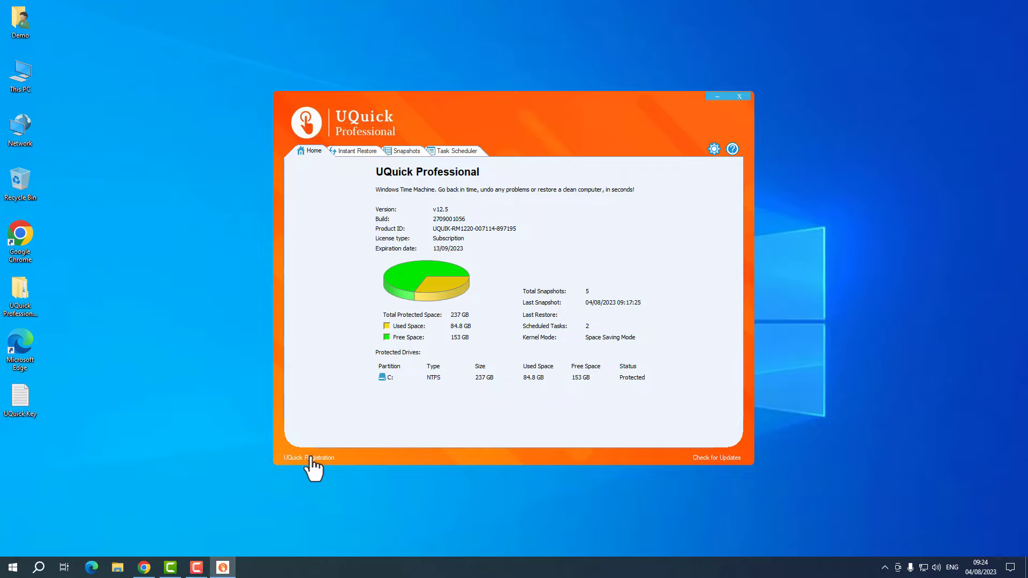
# - Restore Chrome's registration page from the taskbar and maximize it
pyautogui.click(143, 569)
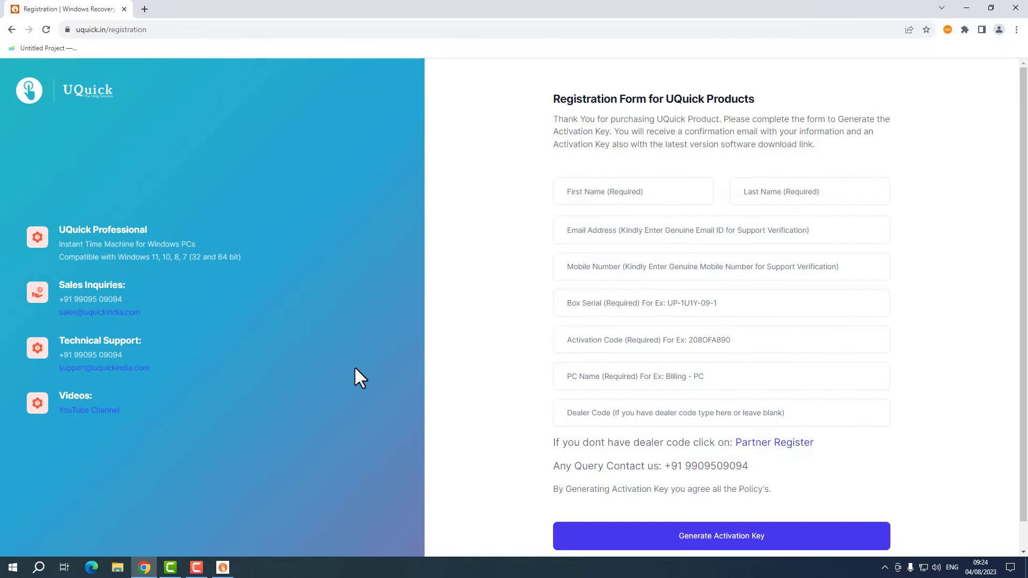
pyautogui.moveTo(527, 17); pyautogui.dragTo(720, 70)
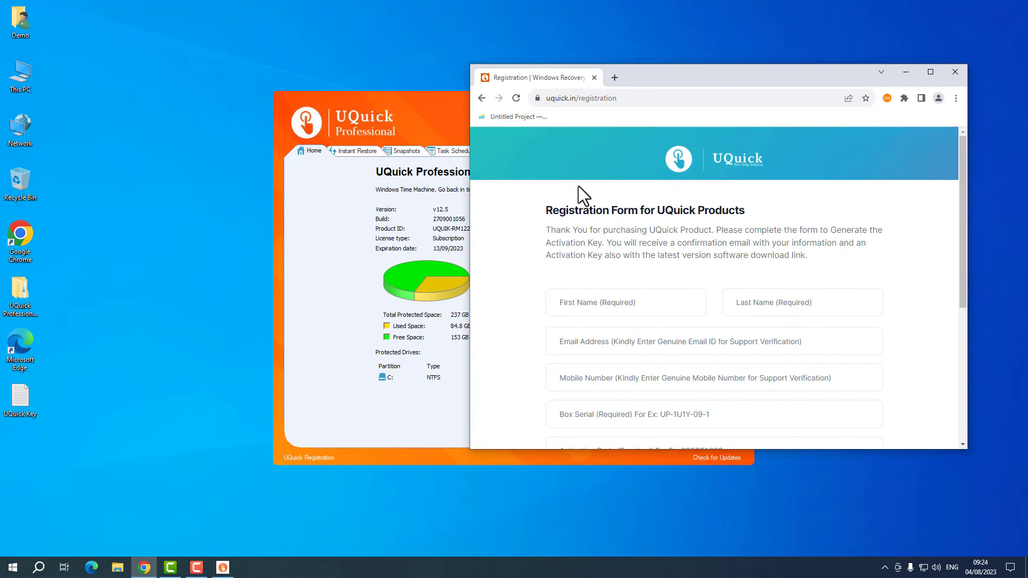
pyautogui.doubleClick(667, 79)
pyautogui.scroll(-1, 580, 245)
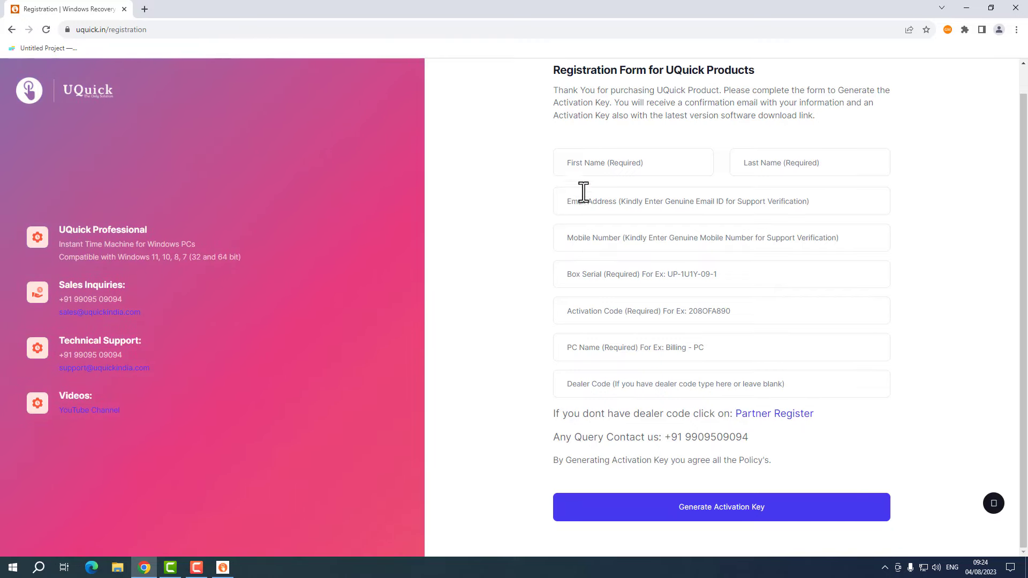
# - Step through the blank fields First Name, Last Name, Email Address, Mobile Number, Box Serial, Activation Code, PC Name
pyautogui.click(591, 165)
pyautogui.click(780, 165)
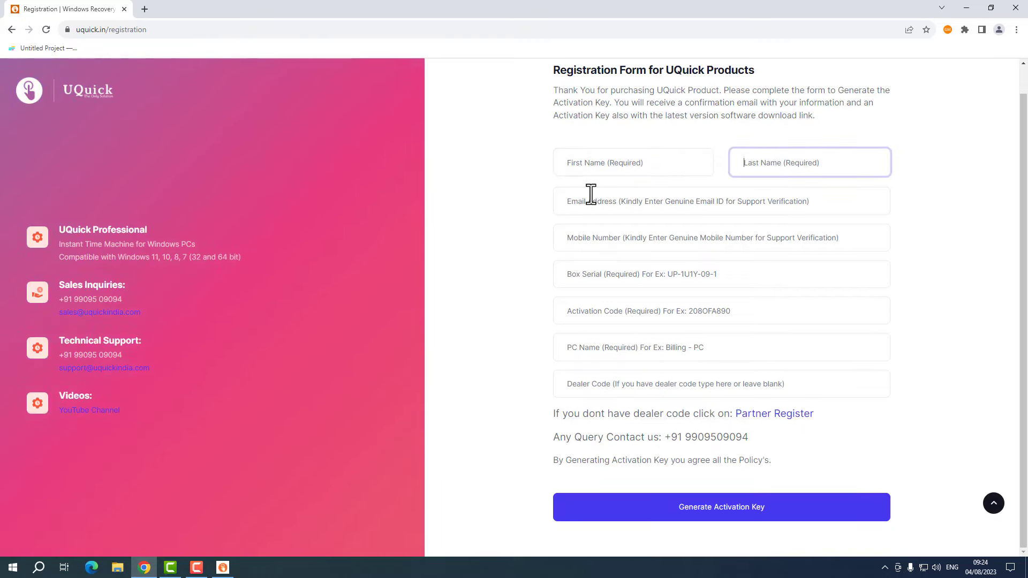
pyautogui.click(588, 201)
pyautogui.click(586, 235)
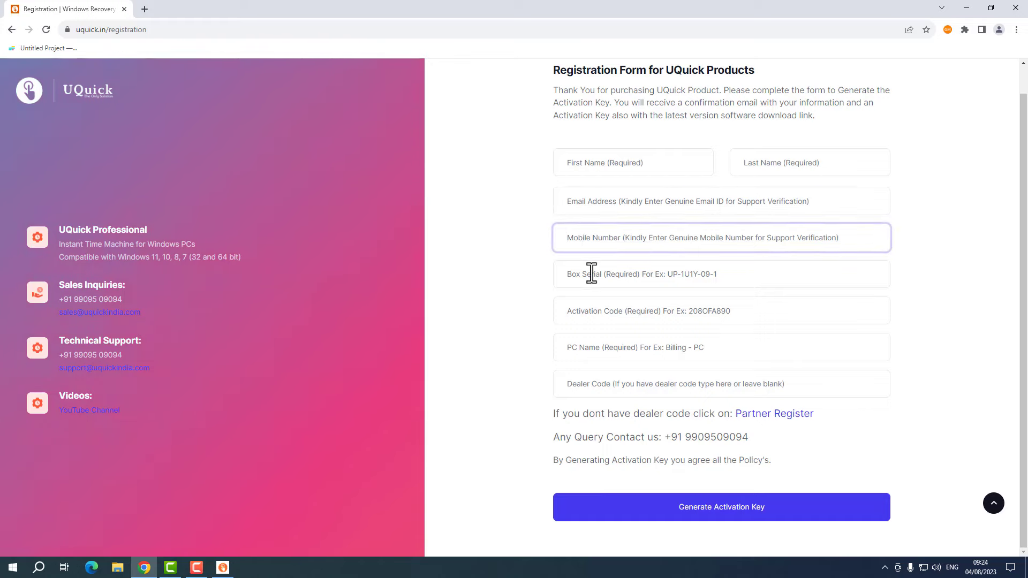
pyautogui.click(593, 275)
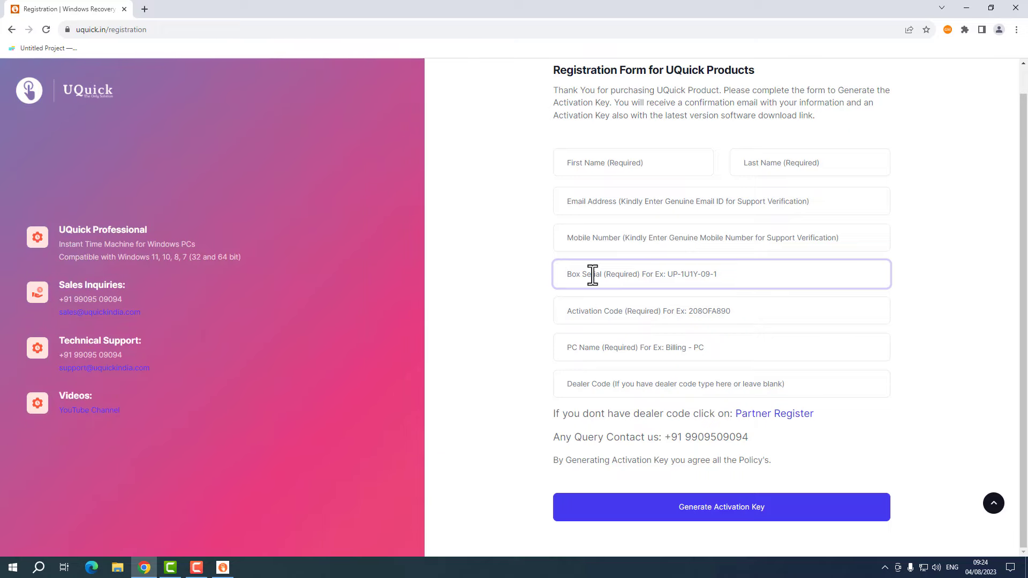
pyautogui.click(620, 315)
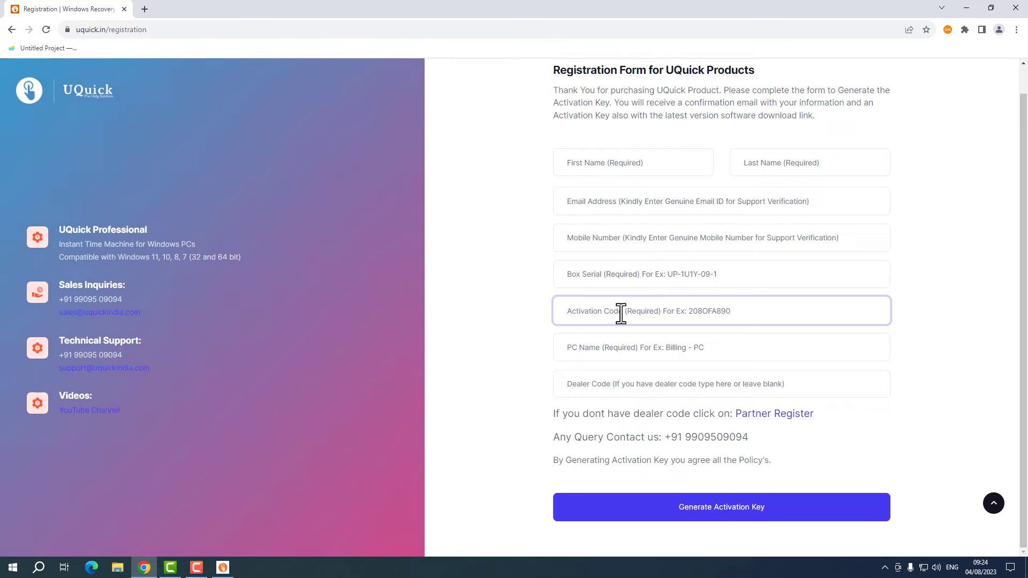
pyautogui.click(613, 348)
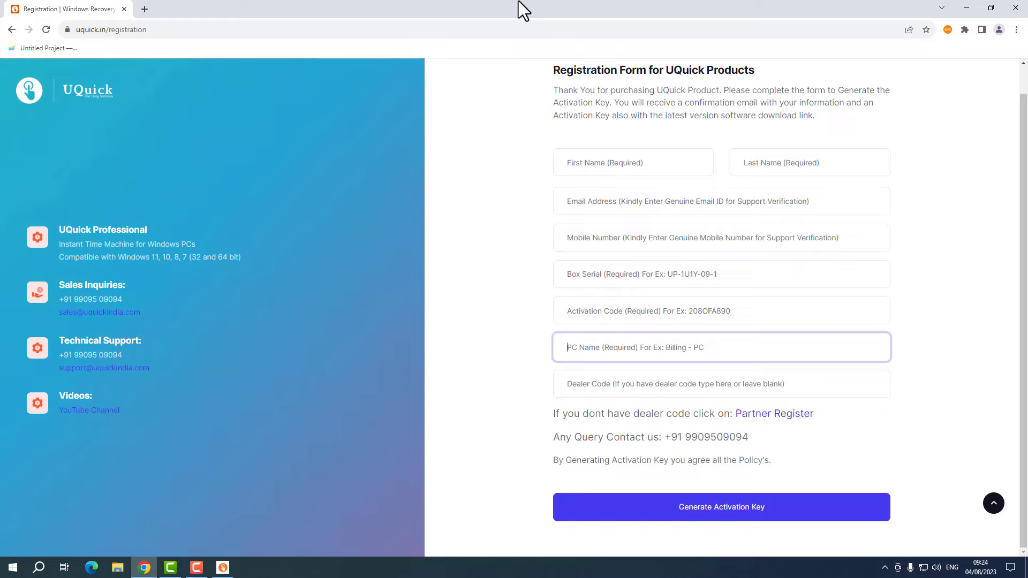
# - Re-maximize Chrome, then point out the Dealer Code field, support contact number and Mobile Number field
pyautogui.moveTo(518, 1); pyautogui.dragTo(576, 59)
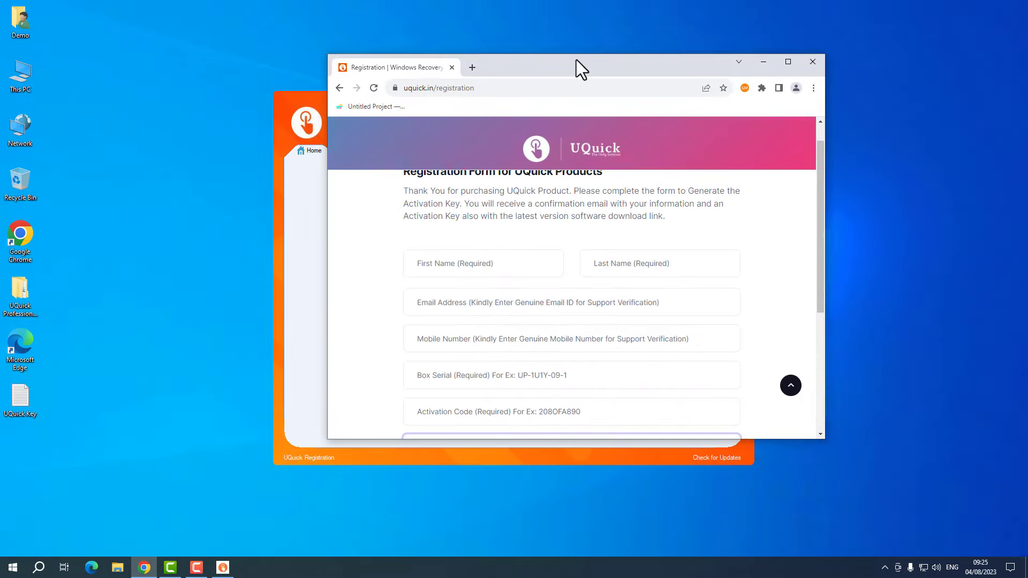
pyautogui.doubleClick(561, 59)
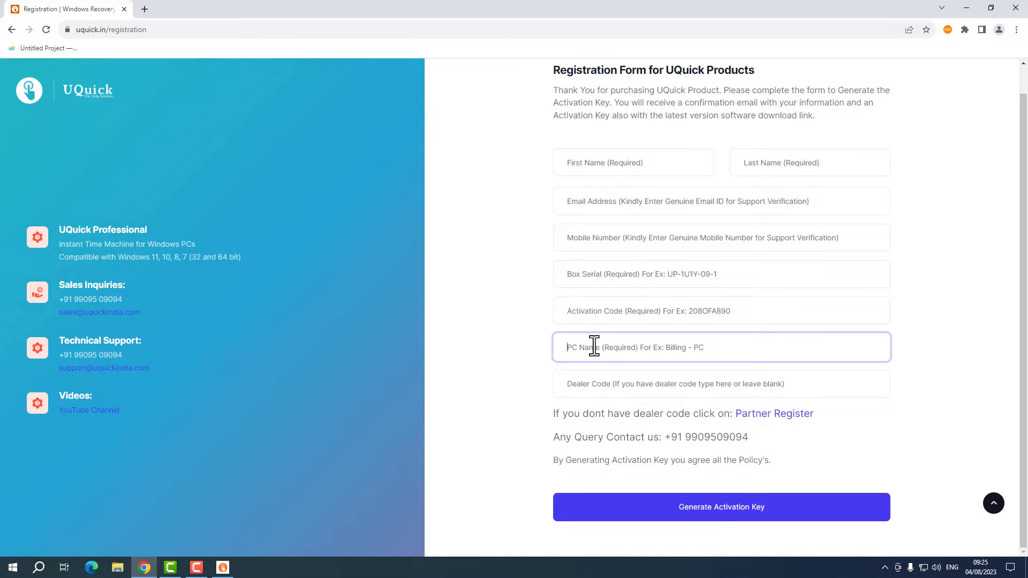
pyautogui.click(619, 384)
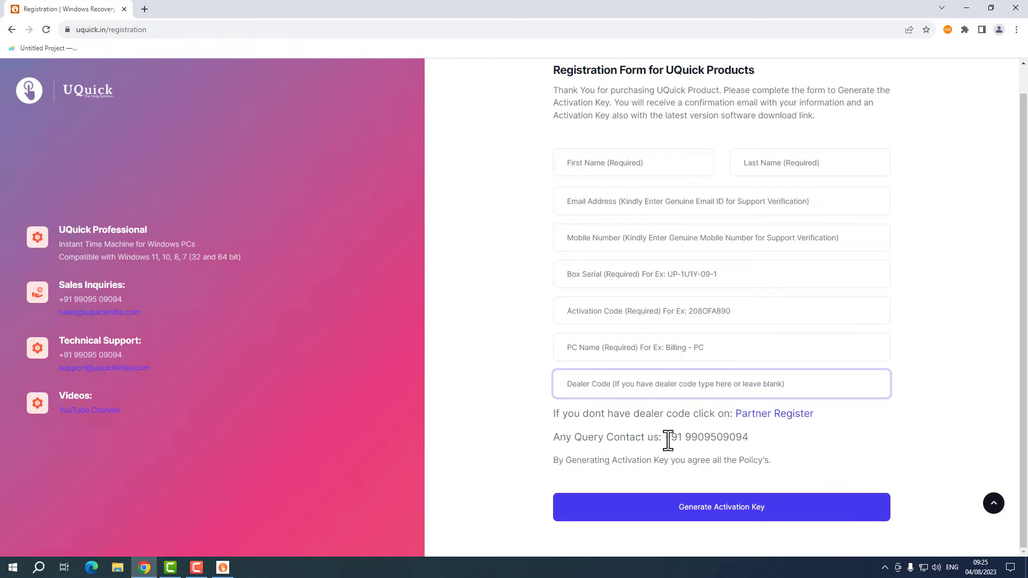
pyautogui.moveTo(664, 438); pyautogui.dragTo(757, 439)
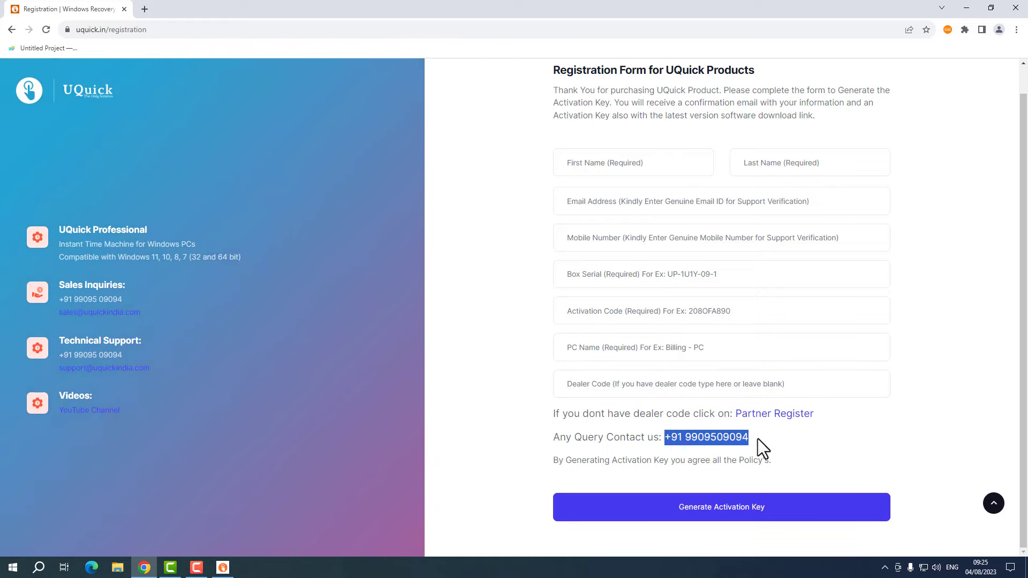
pyautogui.click(757, 438)
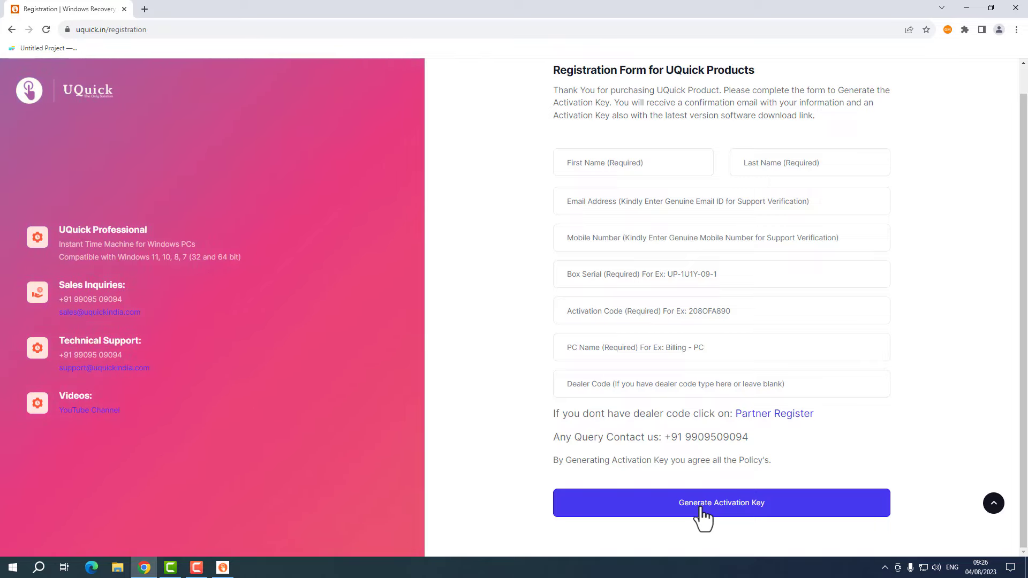
pyautogui.click(667, 237)
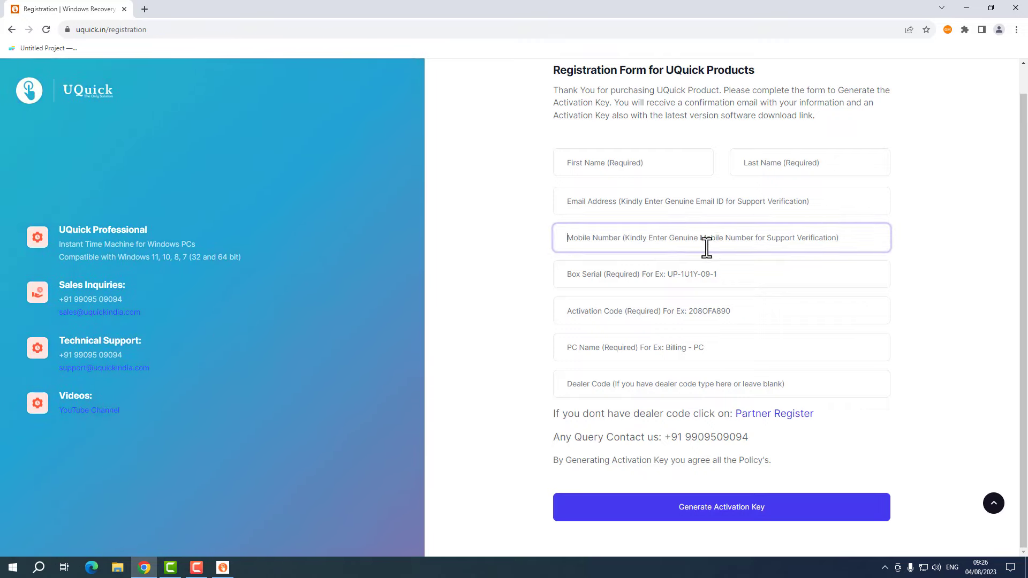
# - Open the UQuick Key file in Notepad, highlight the licence key line, then close Notepad
pyautogui.click(969, 7)
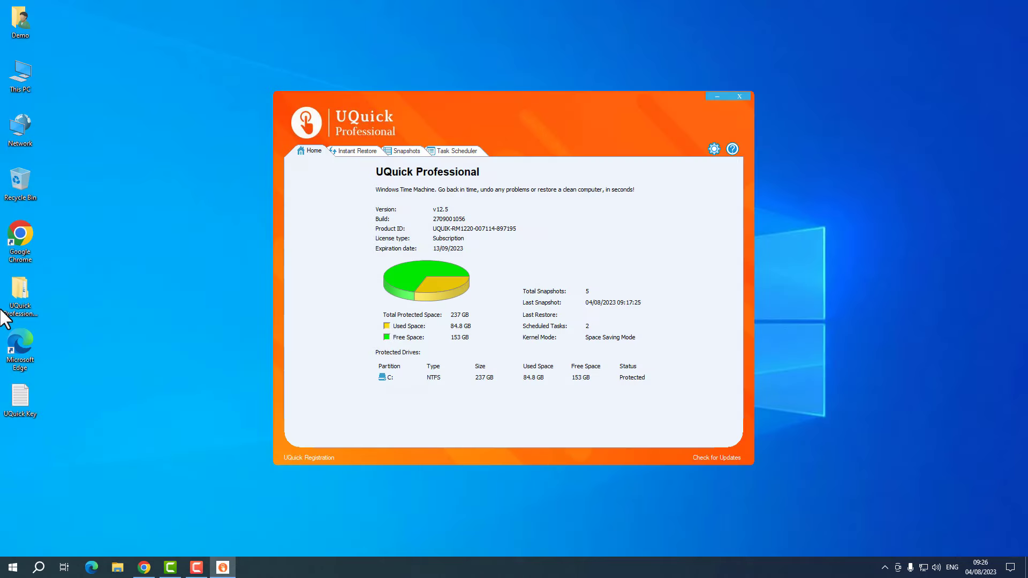
pyautogui.doubleClick(27, 396)
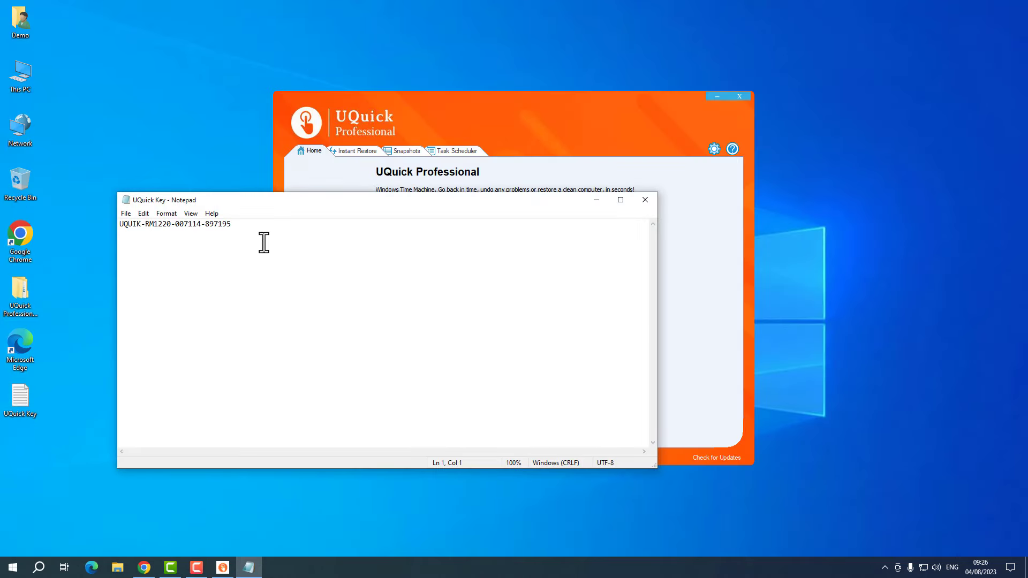
pyautogui.moveTo(288, 227); pyautogui.dragTo(110, 215)
pyautogui.click(277, 232)
pyautogui.click(645, 202)
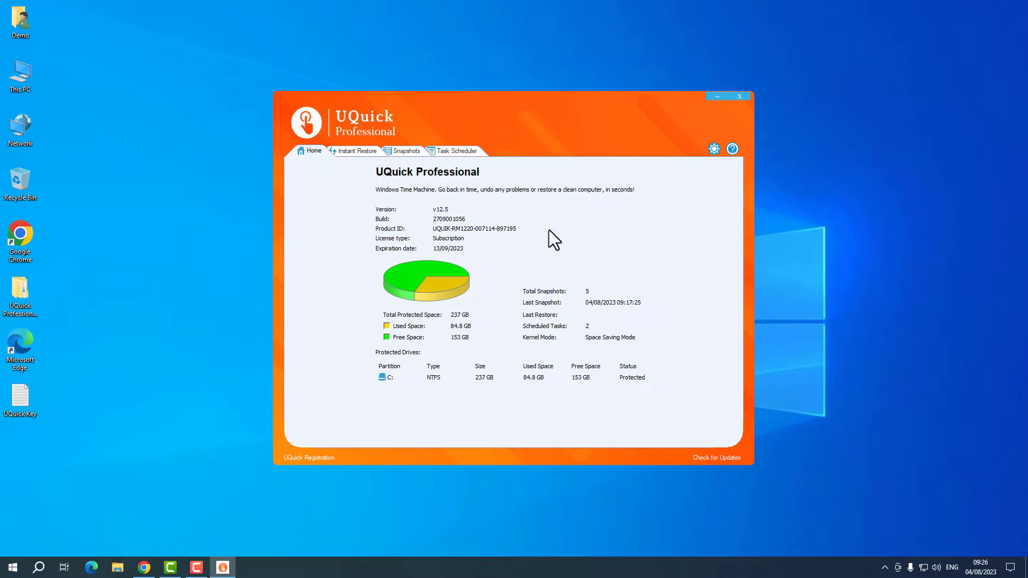
# - Open UQuick's license information from the tray icon's About, then choose Activate
pyautogui.click(739, 97)
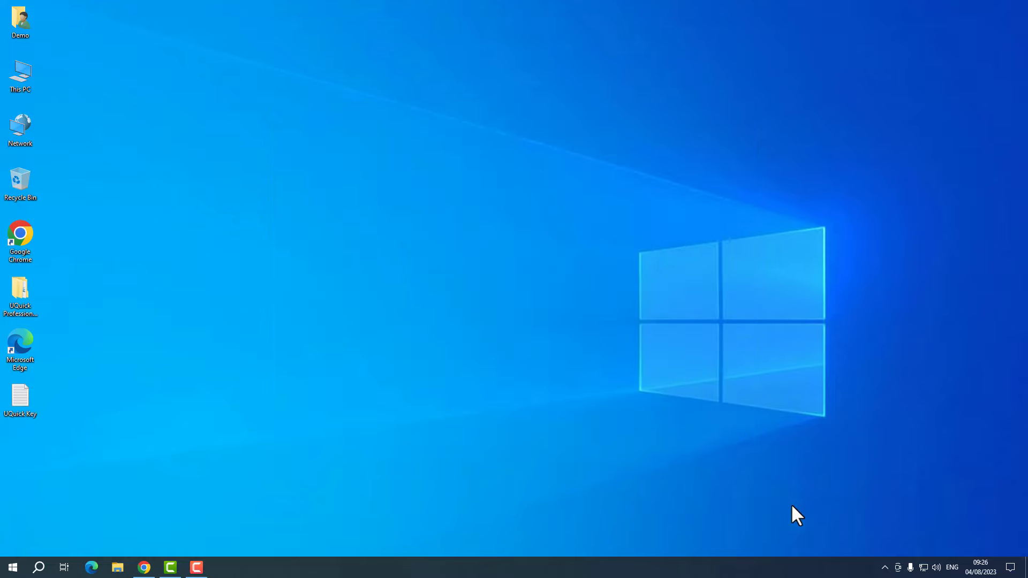
pyautogui.click(886, 565)
pyautogui.rightClick(874, 546)
pyautogui.click(902, 540)
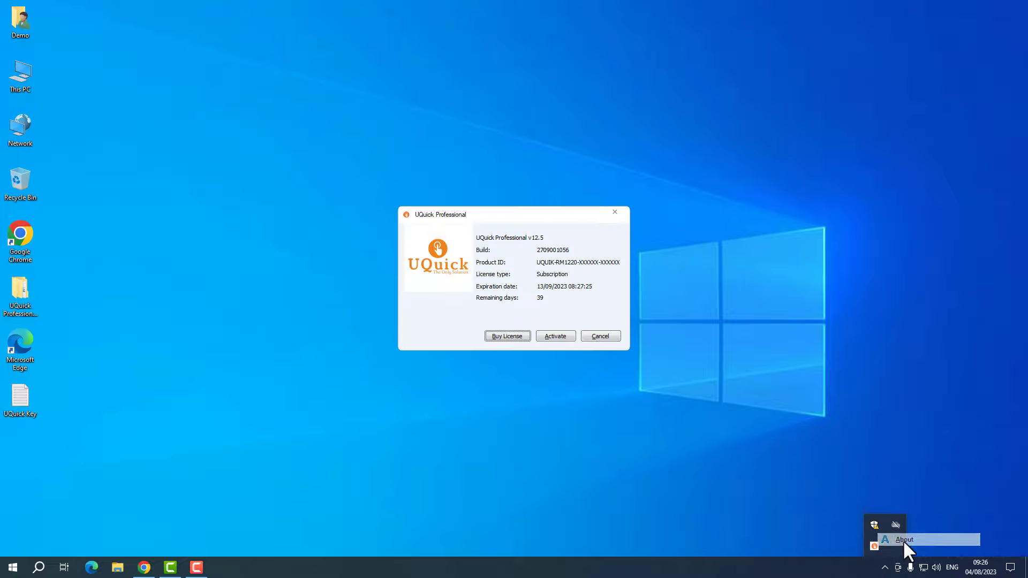
pyautogui.click(556, 336)
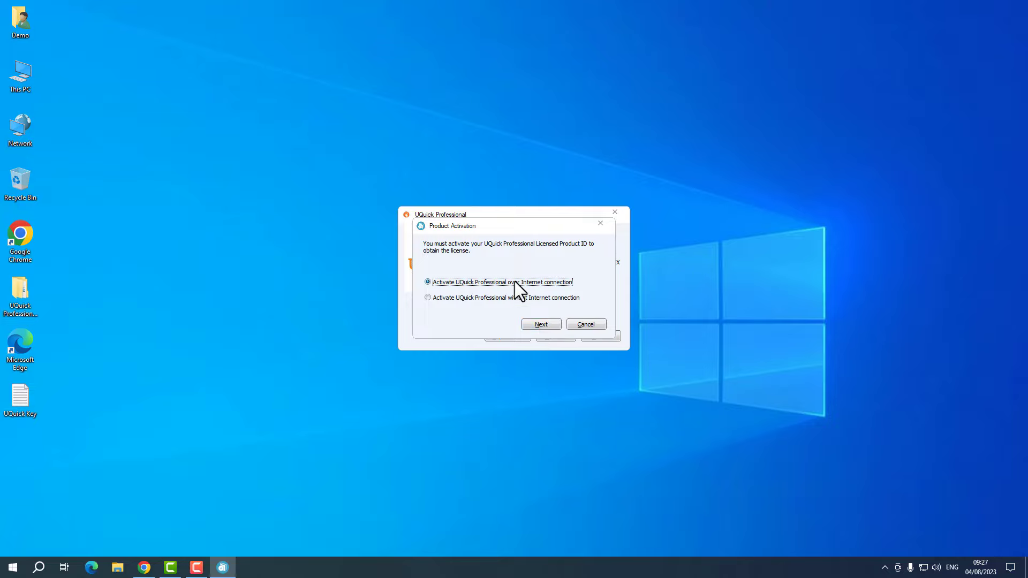
# - Activate the entered Product ID over the Internet connection
pyautogui.click(542, 325)
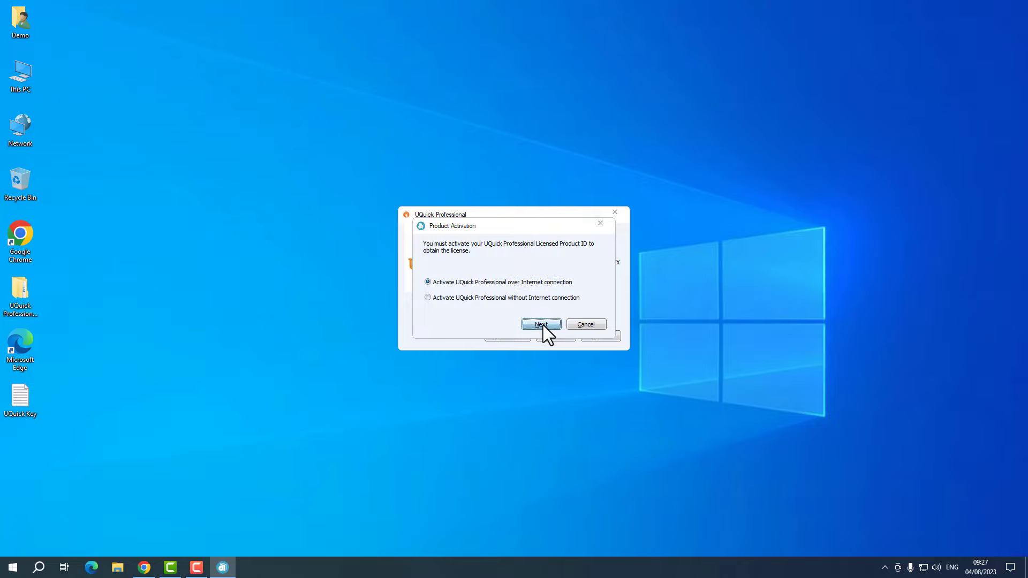
pyautogui.moveTo(579, 300); pyautogui.dragTo(478, 303)
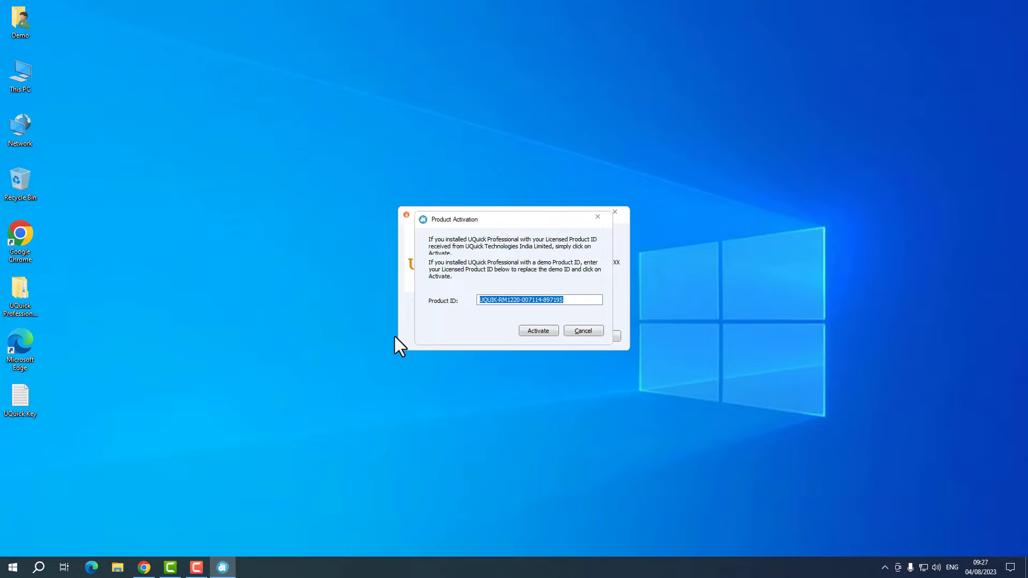
pyautogui.click(534, 329)
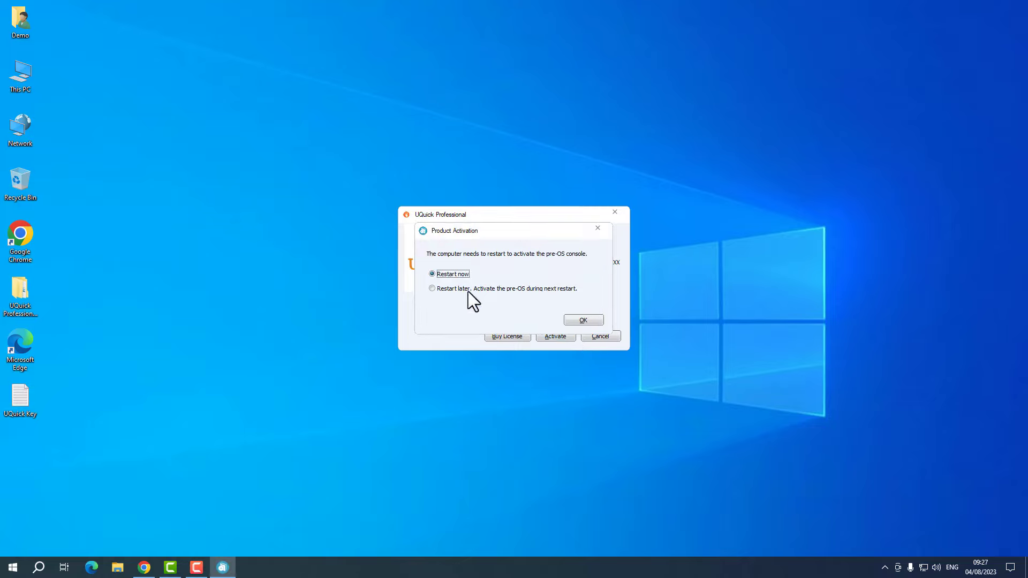
# - Choose to restart later for activation, confirm, and cancel the license information dialog
pyautogui.click(468, 289)
pyautogui.click(460, 275)
pyautogui.click(471, 289)
pyautogui.click(583, 320)
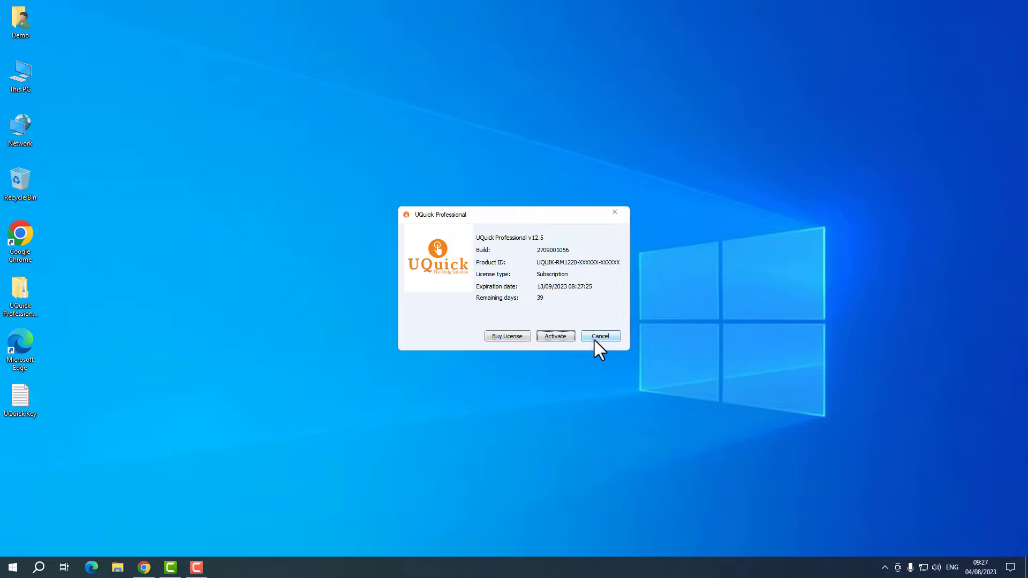
pyautogui.click(599, 337)
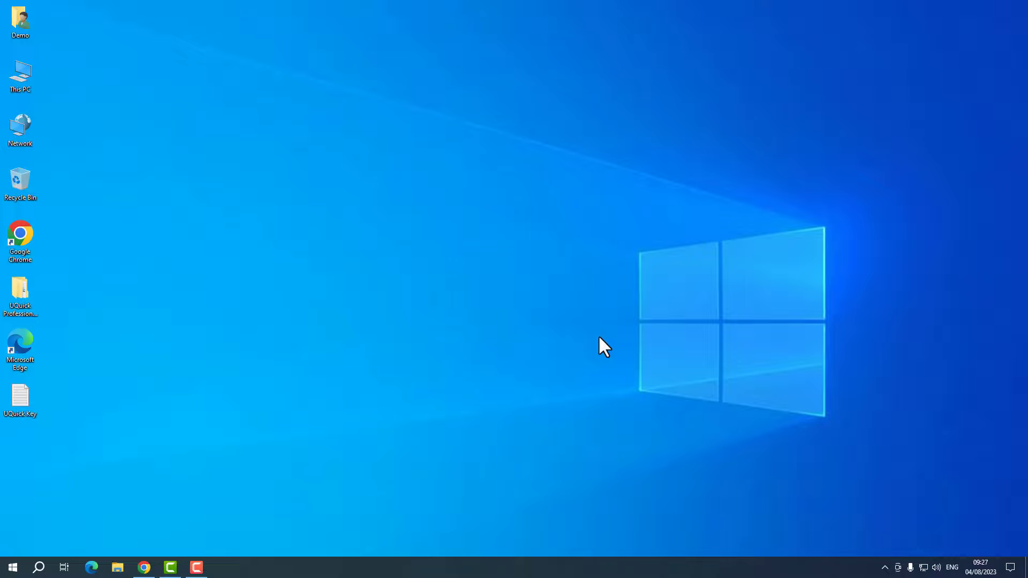
# - Open and cancel the tray icon's license information, then refresh the desktop
pyautogui.click(885, 568)
pyautogui.rightClick(873, 545)
pyautogui.click(904, 536)
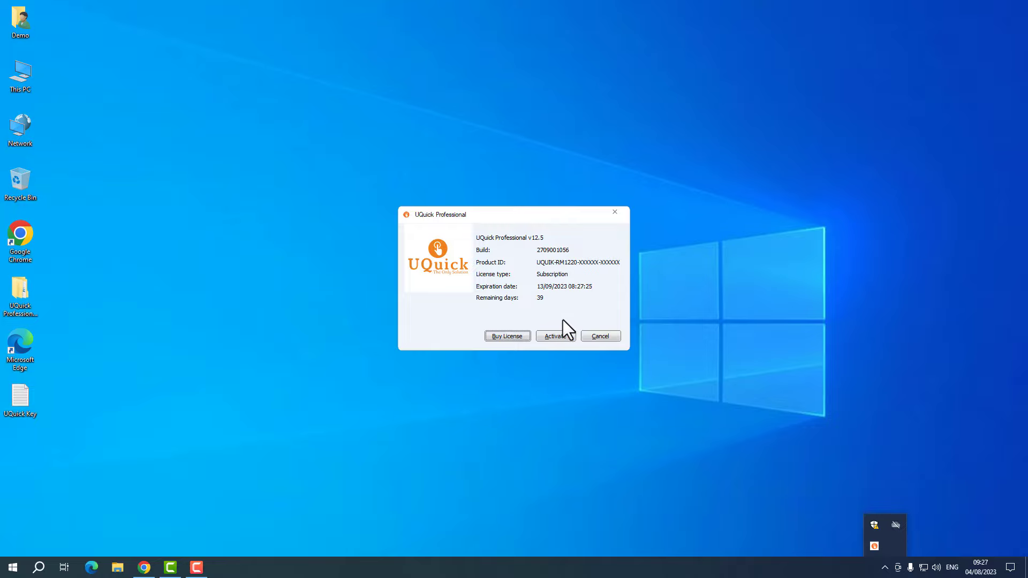
pyautogui.click(597, 336)
pyautogui.rightClick(527, 259)
pyautogui.click(553, 291)
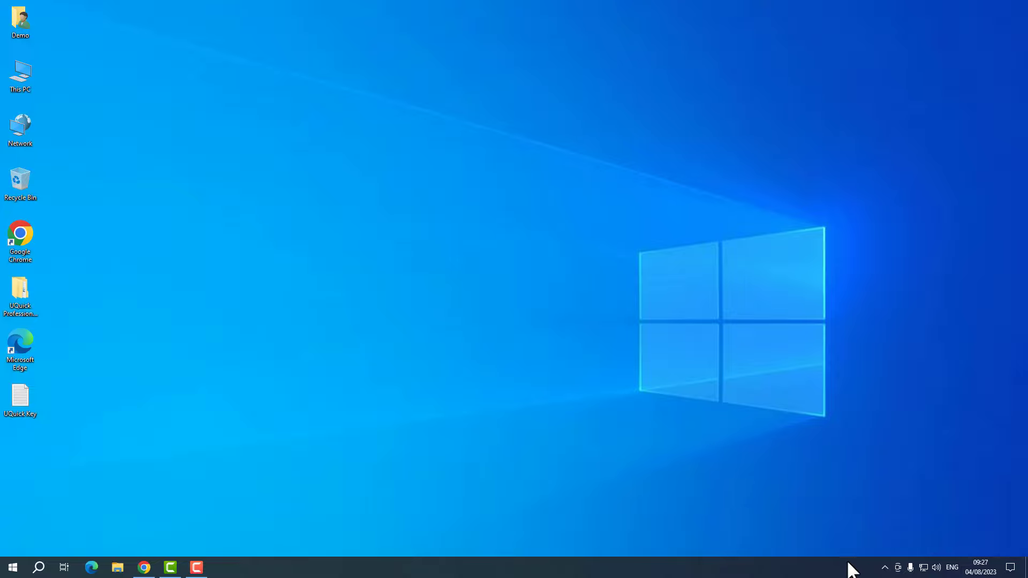
# - Choose Open UQuick Professional from the tray icon's menu
pyautogui.click(885, 567)
pyautogui.rightClick(875, 545)
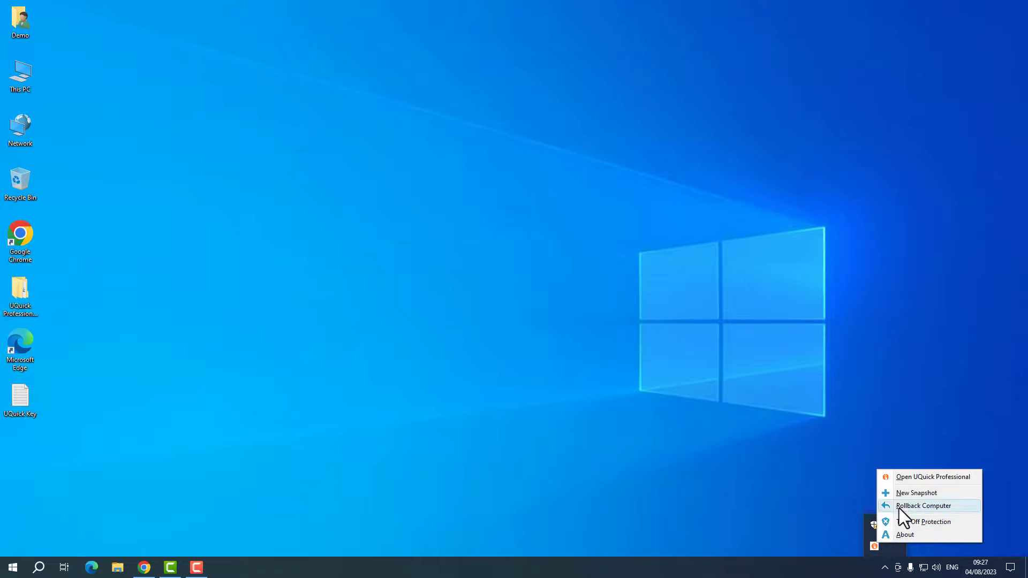
pyautogui.click(910, 478)
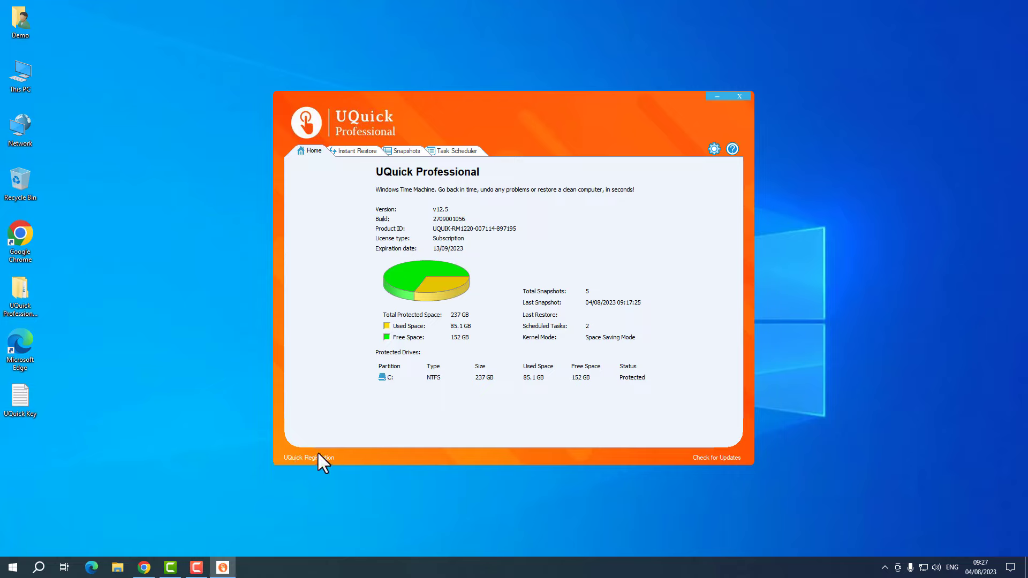
# - Run Check for Updates twice, each time confirming the most recent version is already running
pyautogui.click(696, 455)
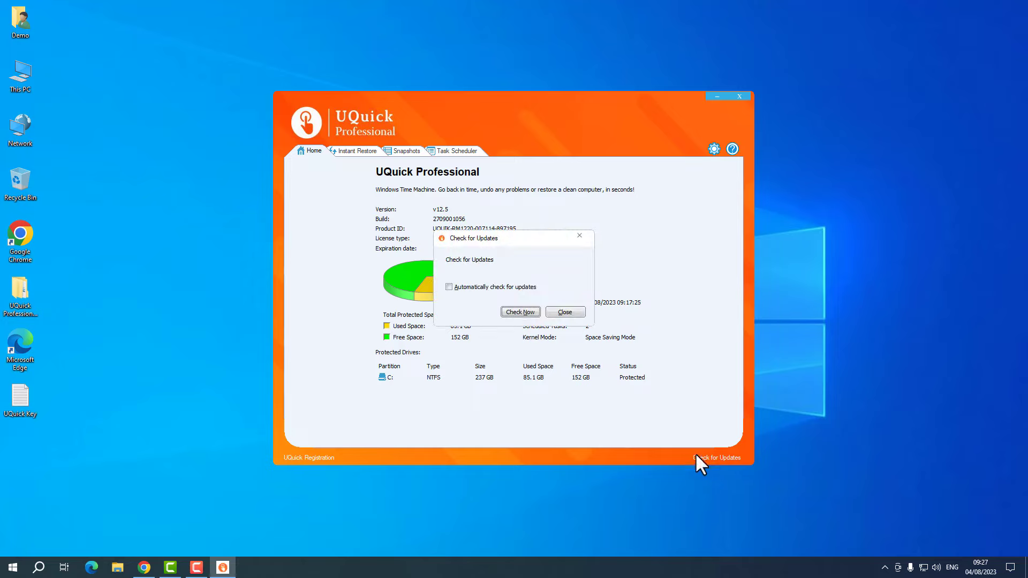
pyautogui.click(521, 310)
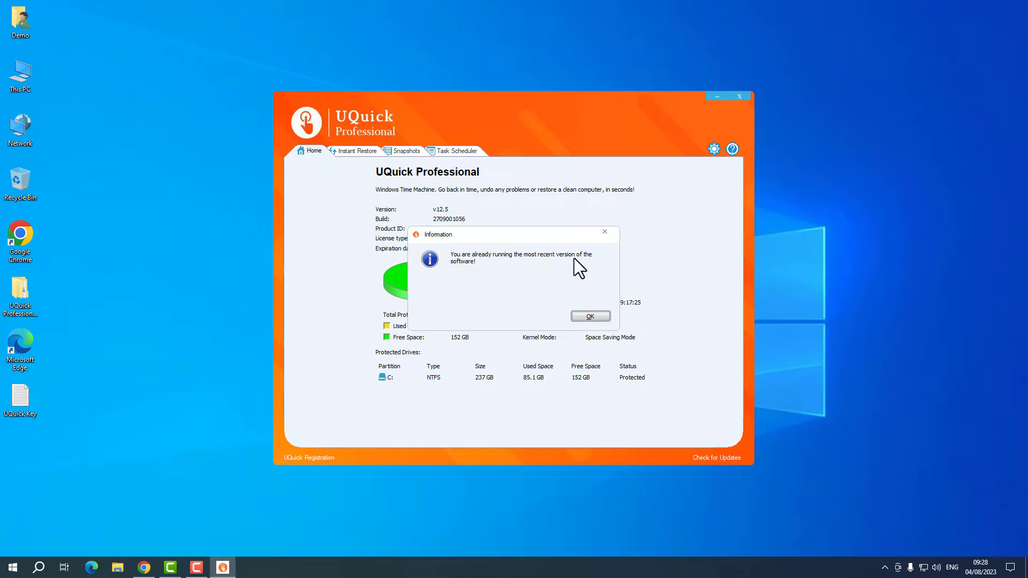
pyautogui.click(591, 317)
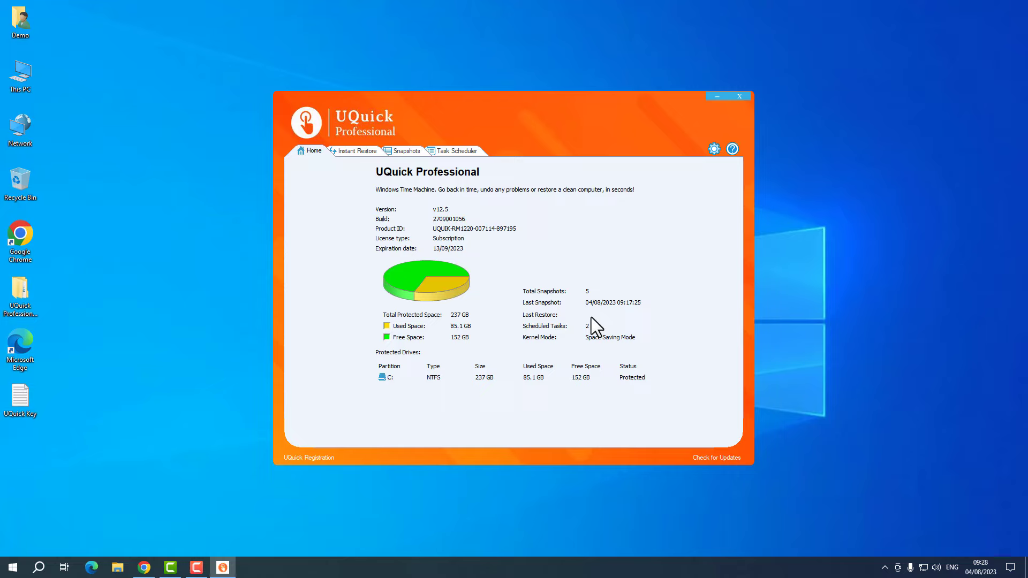
pyautogui.click(728, 460)
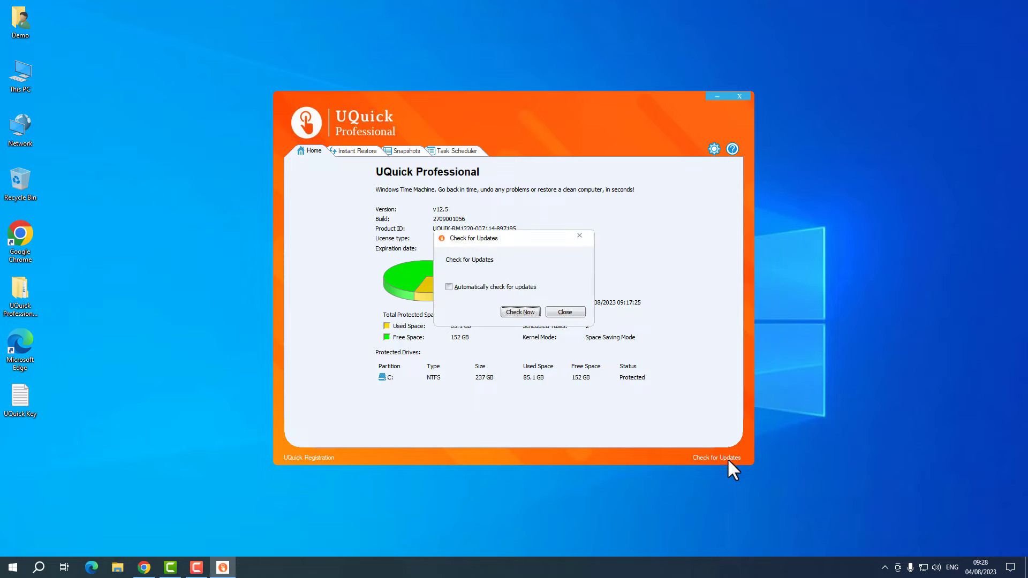
pyautogui.click(518, 310)
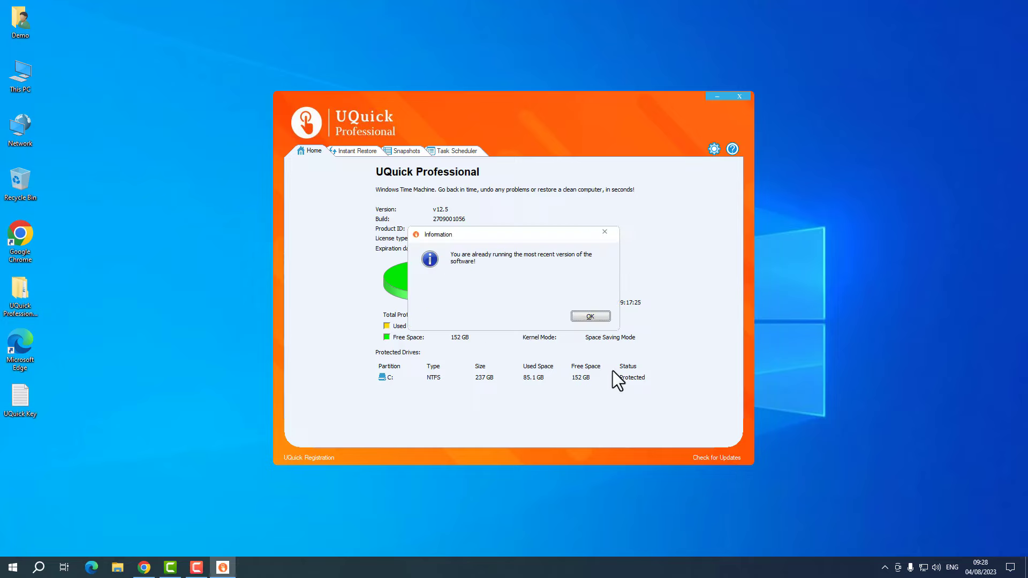
pyautogui.click(599, 320)
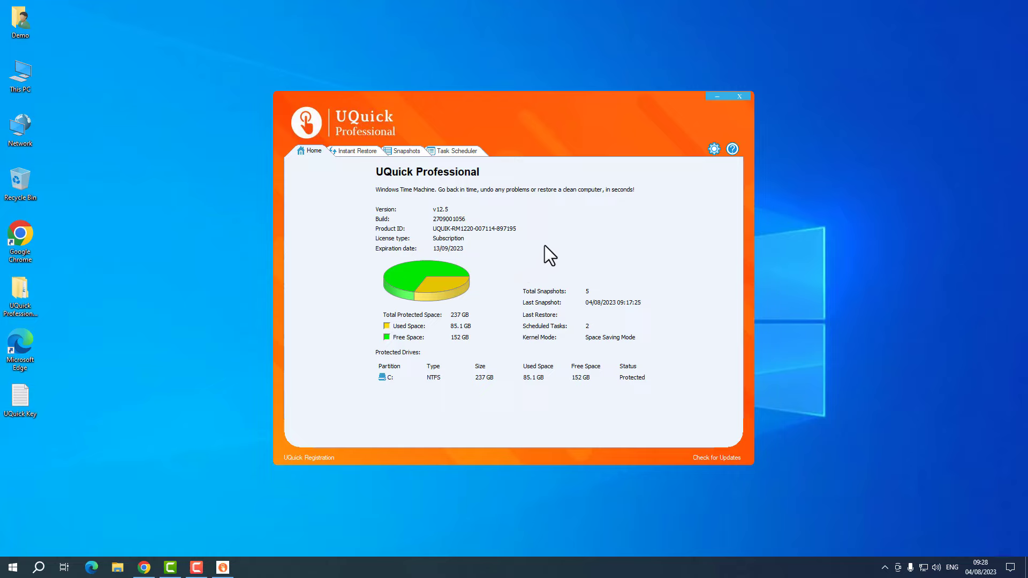
pyautogui.click(714, 149)
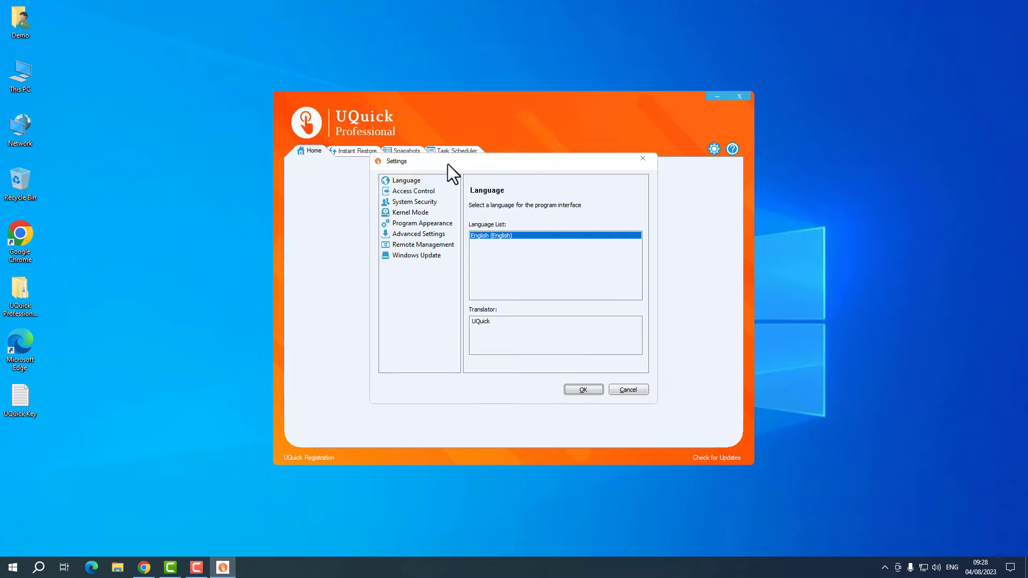
pyautogui.moveTo(447, 164)
pyautogui.mouseDown()
pyautogui.moveTo(424, 161)
pyautogui.moveTo(434, 169)
pyautogui.mouseUp()
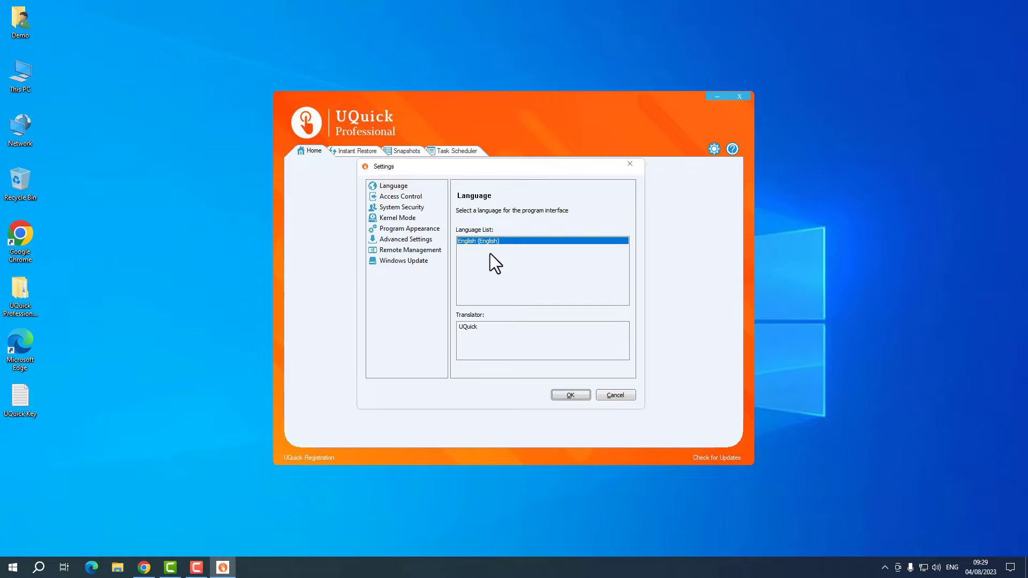
pyautogui.click(571, 396)
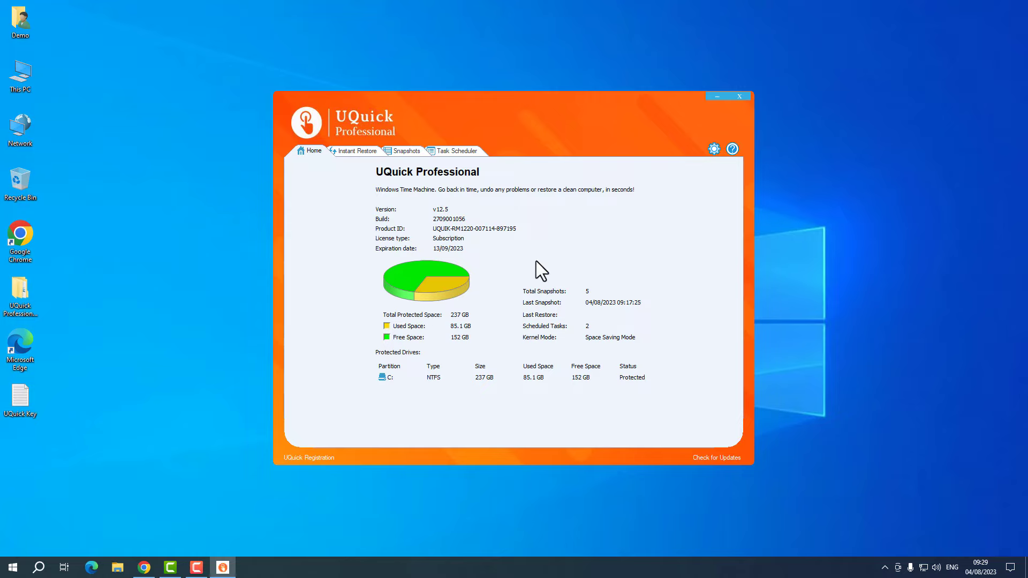
pyautogui.click(714, 148)
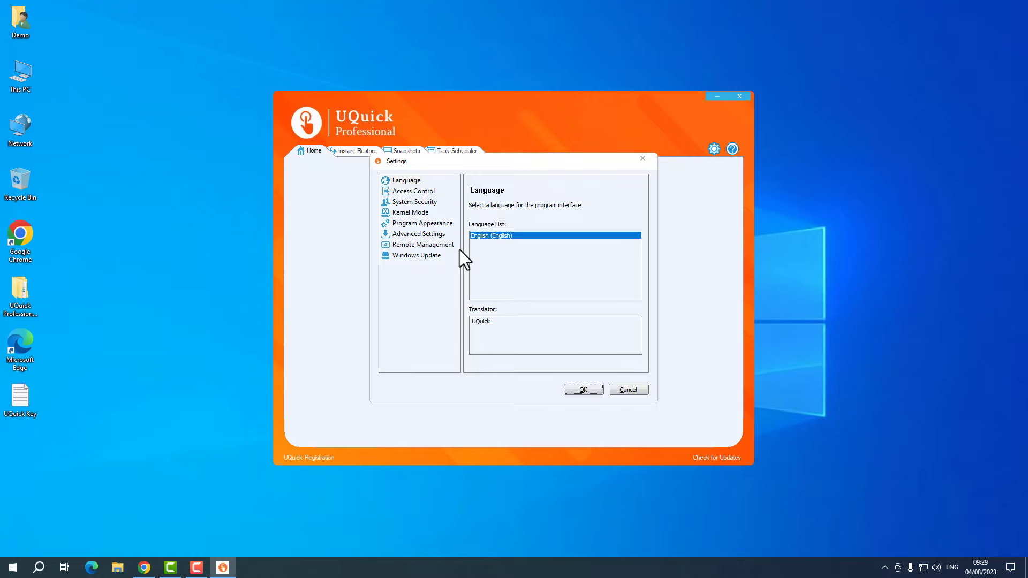
pyautogui.click(419, 194)
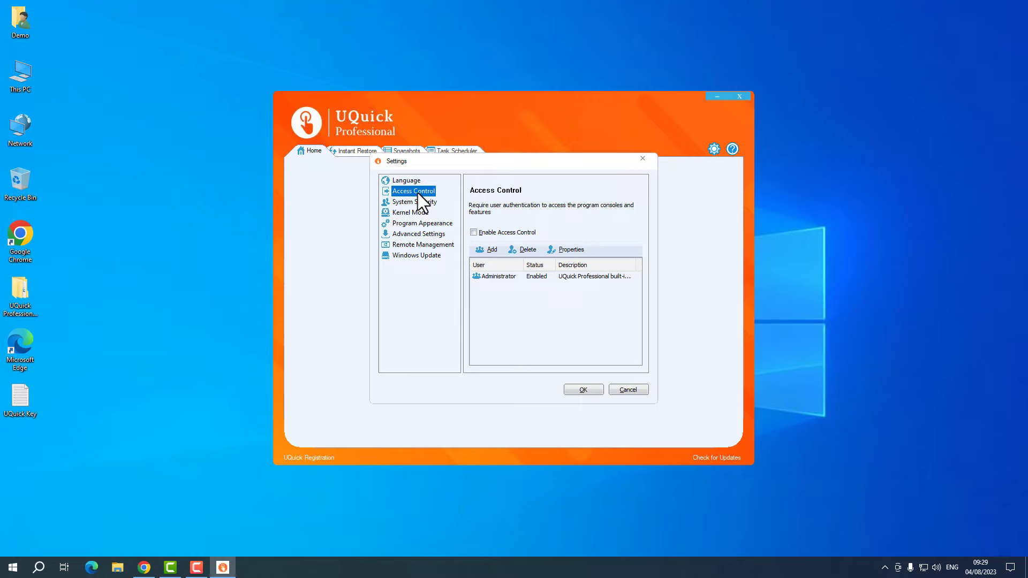
pyautogui.click(629, 389)
pyautogui.click(740, 96)
pyautogui.click(884, 567)
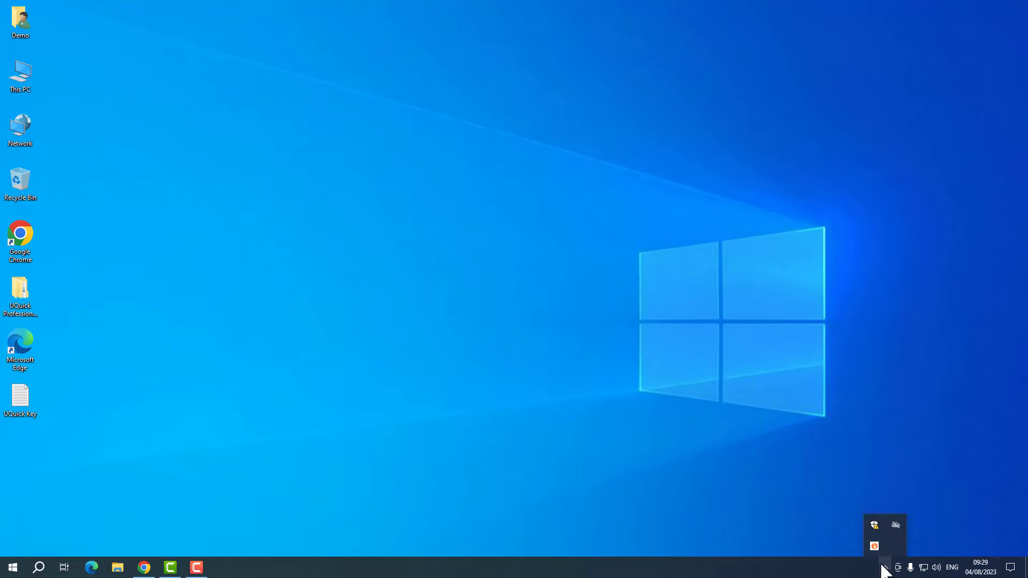
pyautogui.rightClick(873, 545)
pyautogui.click(936, 481)
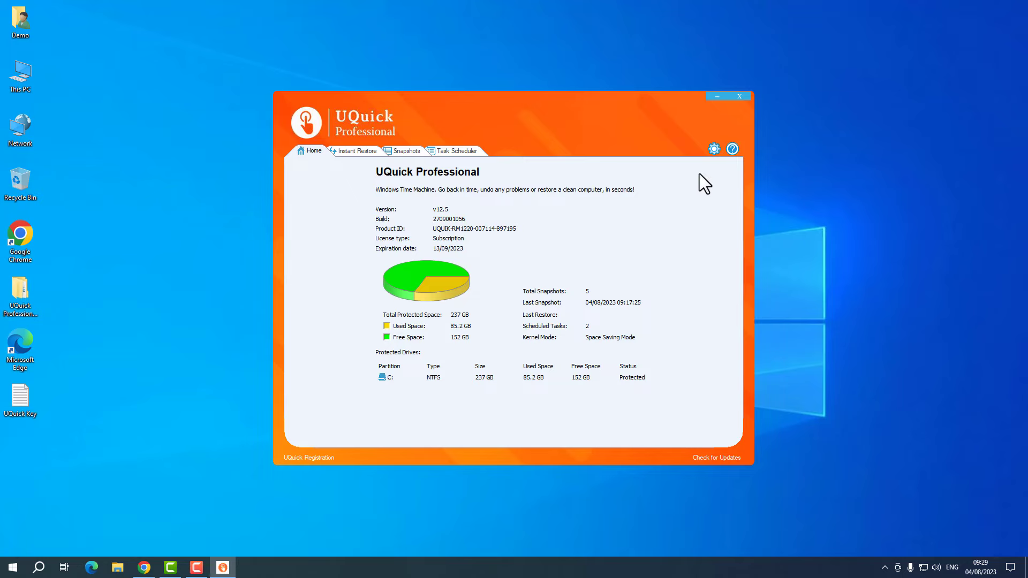
# - Enable Access Control in Settings with a confirmed administrator password and apply the settings
pyautogui.click(714, 149)
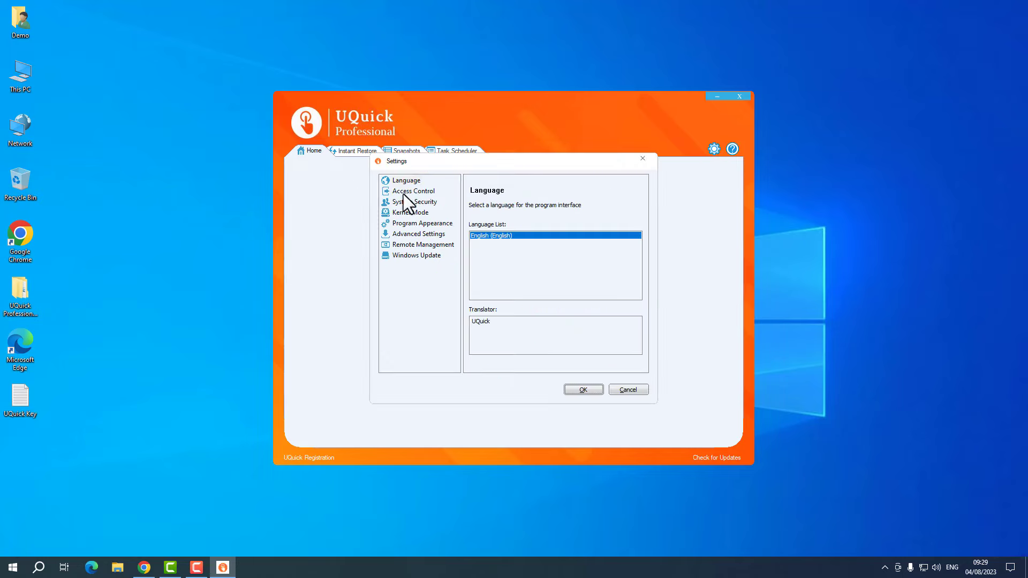
pyautogui.click(407, 191)
pyautogui.click(473, 233)
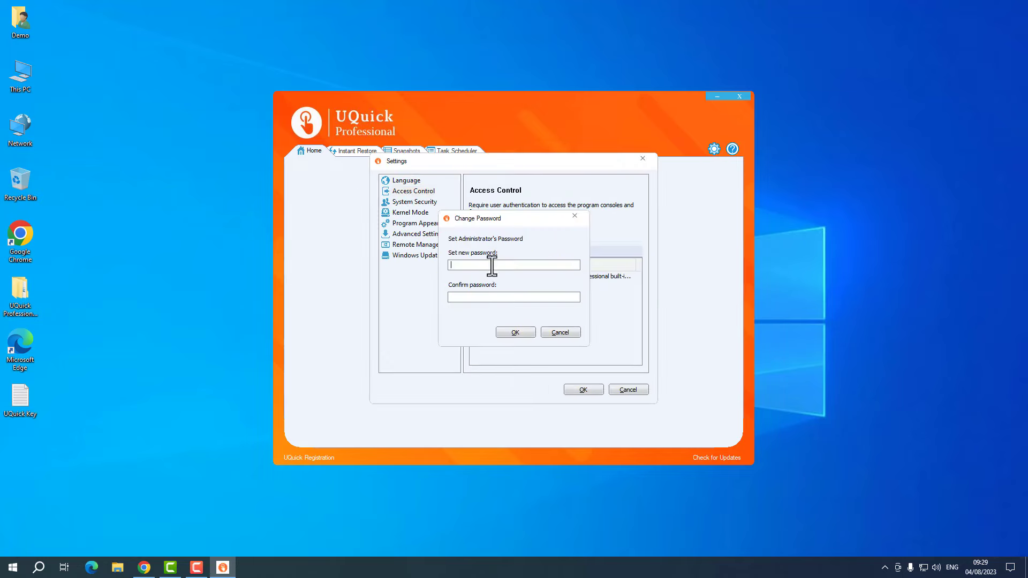
pyautogui.write('•••')
pyautogui.press('Tab')
pyautogui.click(479, 297)
pyautogui.write('•••')
pyautogui.click(532, 333)
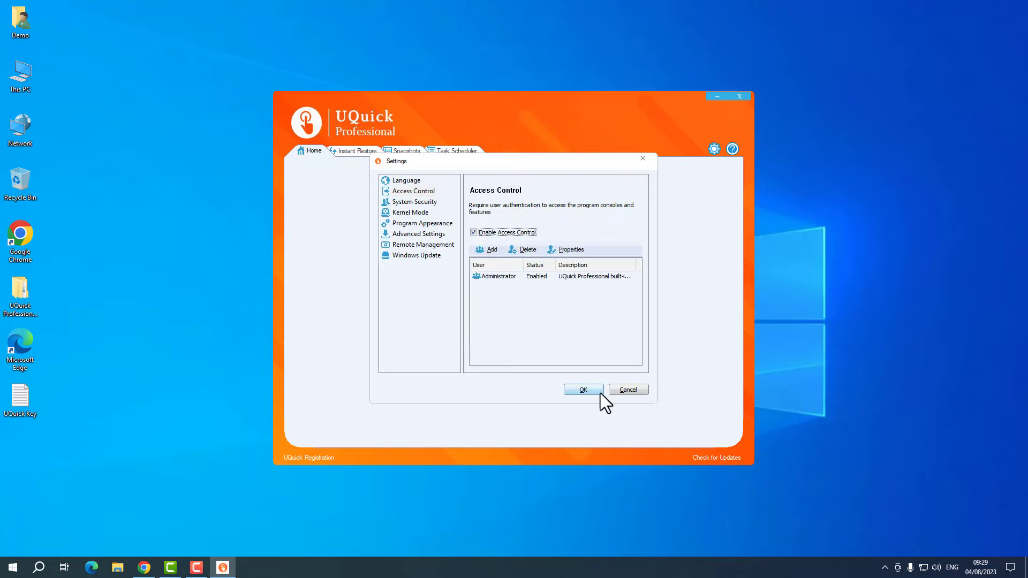
pyautogui.click(596, 389)
# - Close UQuick Professional and reopen it from the tray, signing in with the administrator password
pyautogui.click(746, 95)
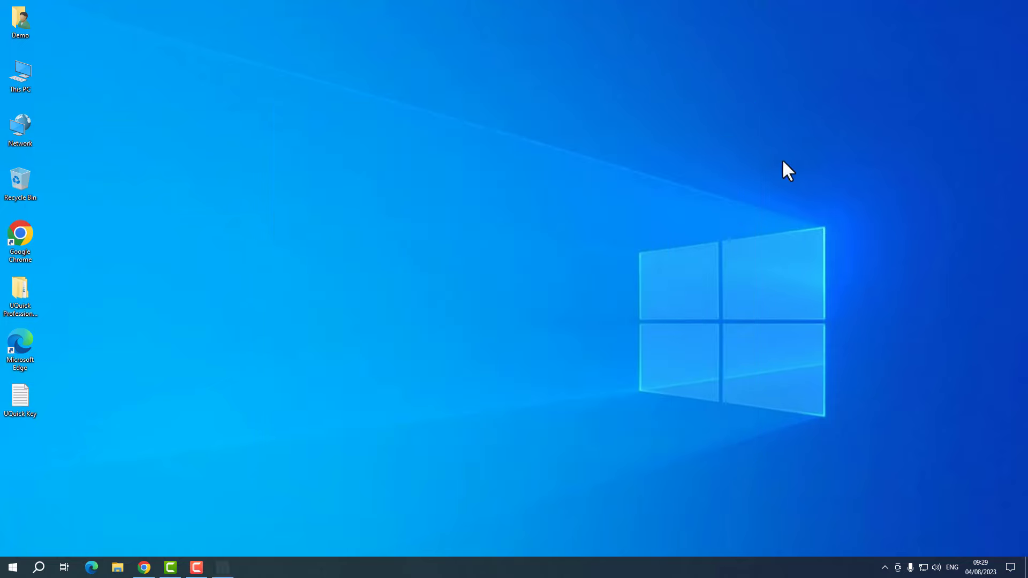
pyautogui.click(884, 567)
pyautogui.rightClick(875, 544)
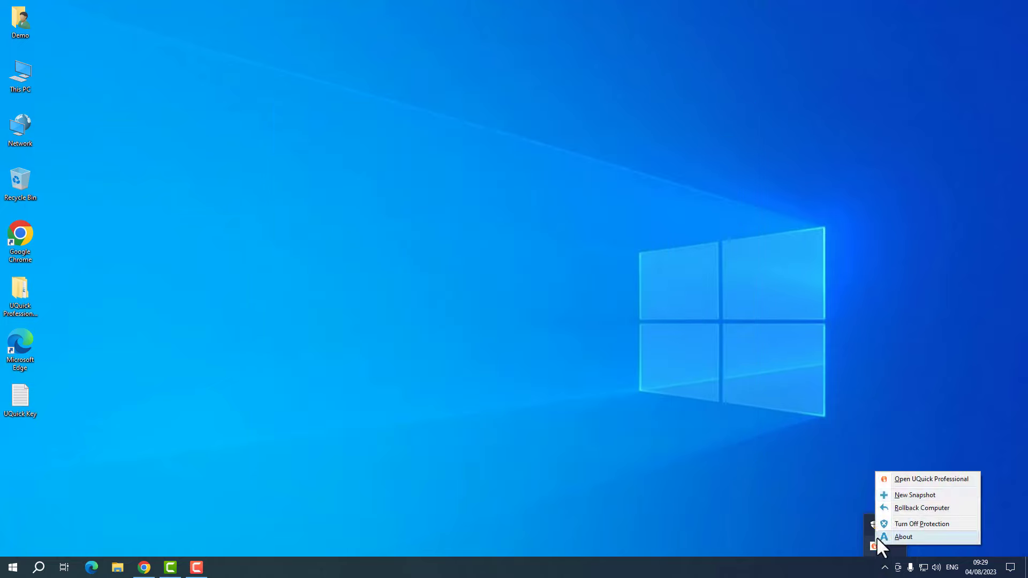
pyautogui.click(913, 477)
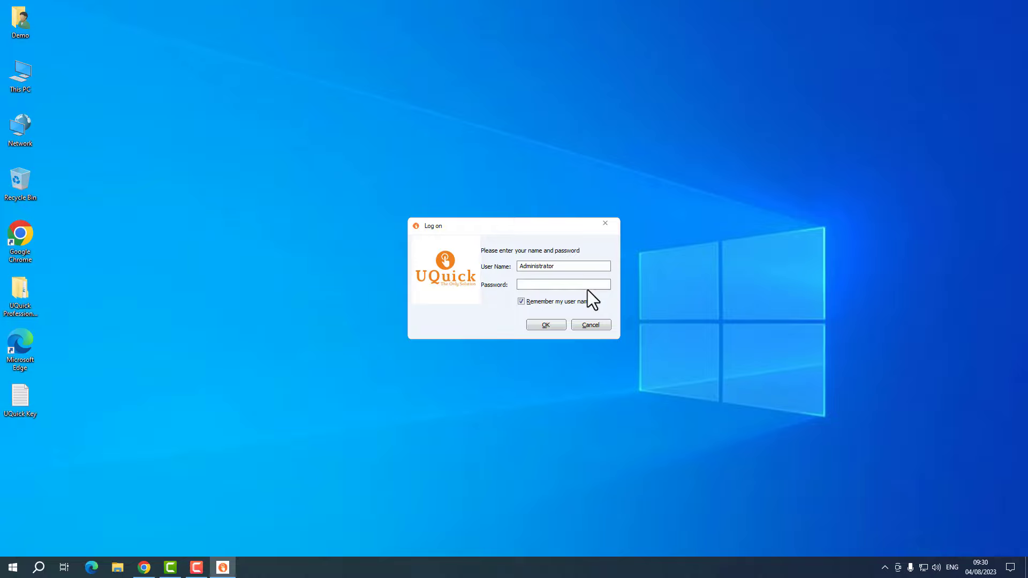
pyautogui.write('••')
pyautogui.click(551, 329)
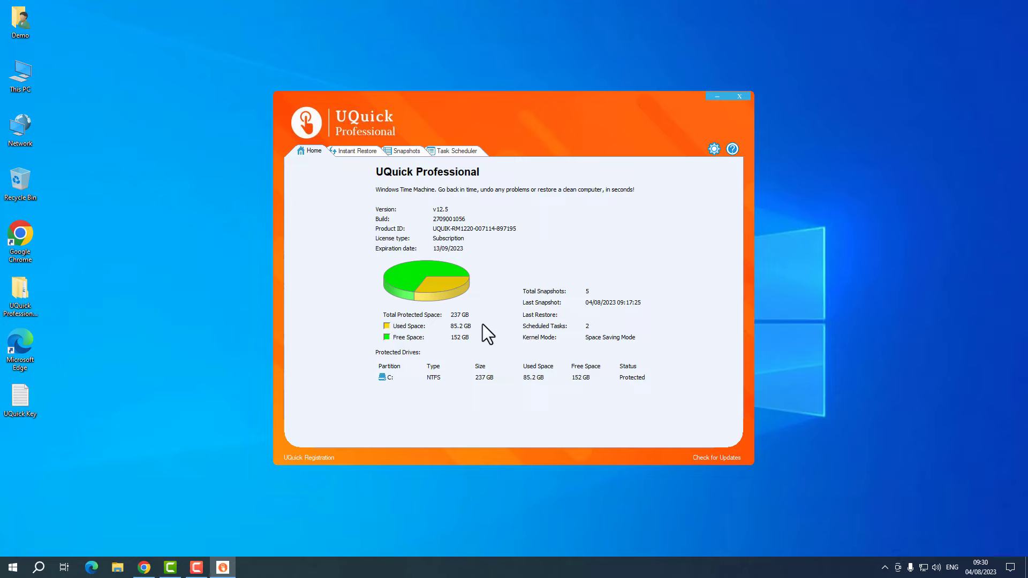
# - In Access Control settings, add a new customer user with its name, password and confirmation
pyautogui.click(715, 148)
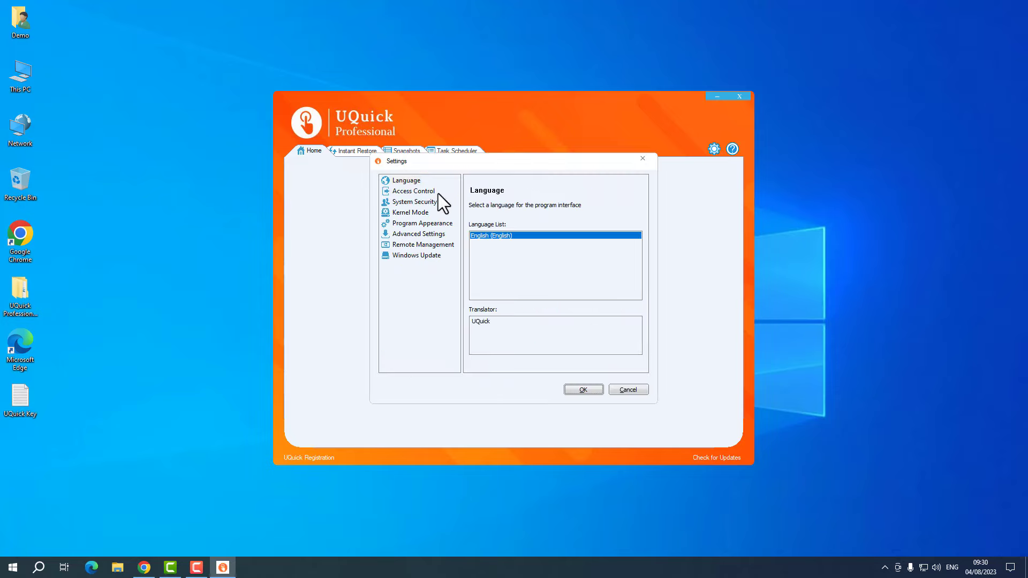
pyautogui.click(416, 201)
pyautogui.click(422, 192)
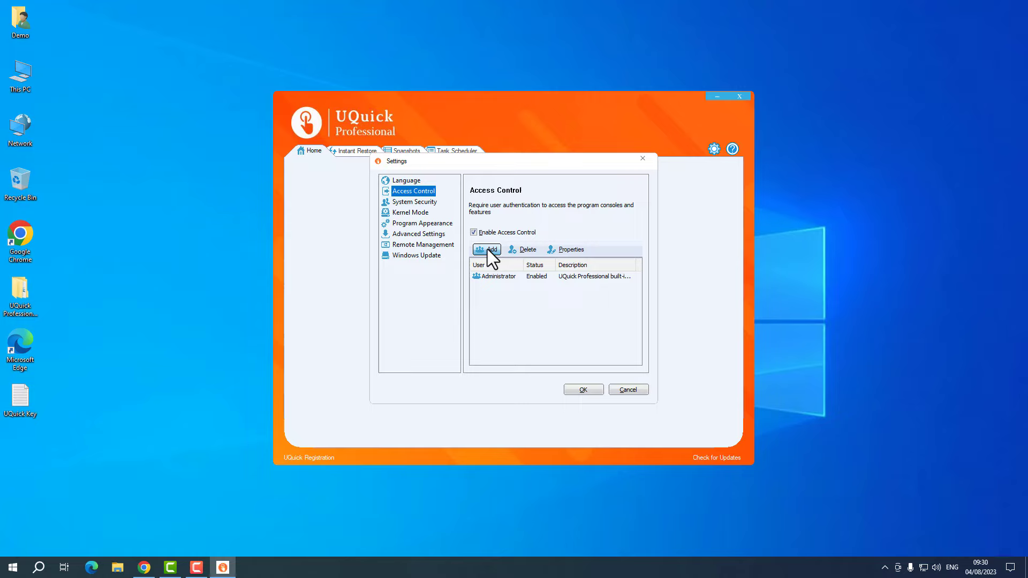
pyautogui.click(487, 250)
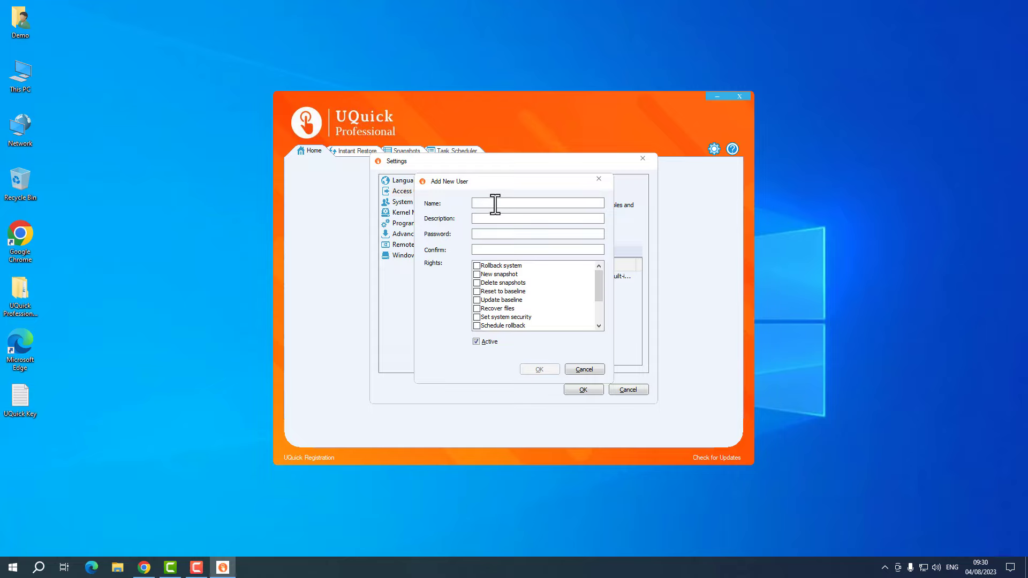
pyautogui.write('customer')
pyautogui.click(484, 233)
pyautogui.write('•••••••')
pyautogui.click(507, 248)
pyautogui.write('•••')
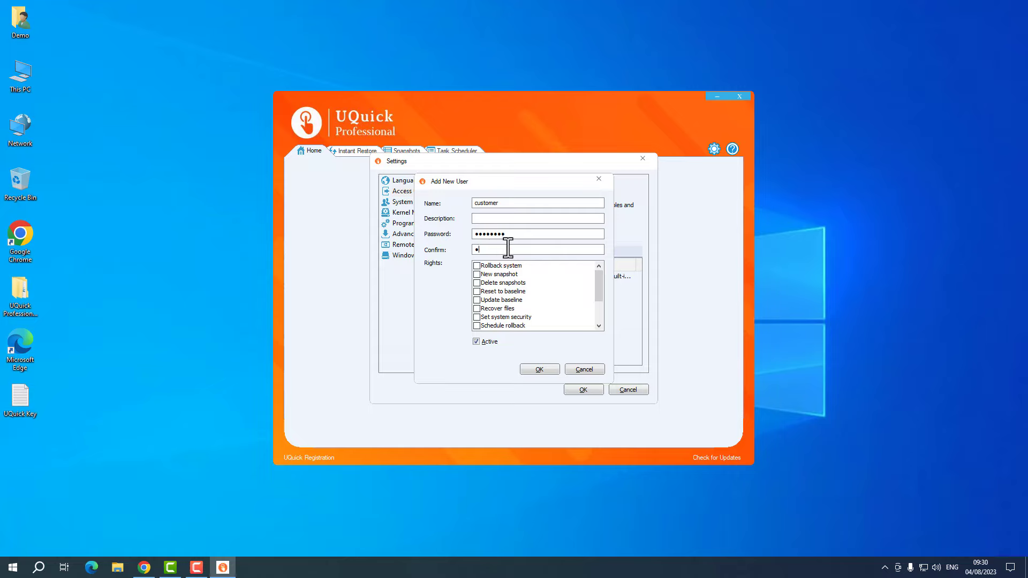
pyautogui.write('•••••')
# - Grant the customer user Rollback system and New snapshot rights and save it
pyautogui.scroll(-2, 531, 285)
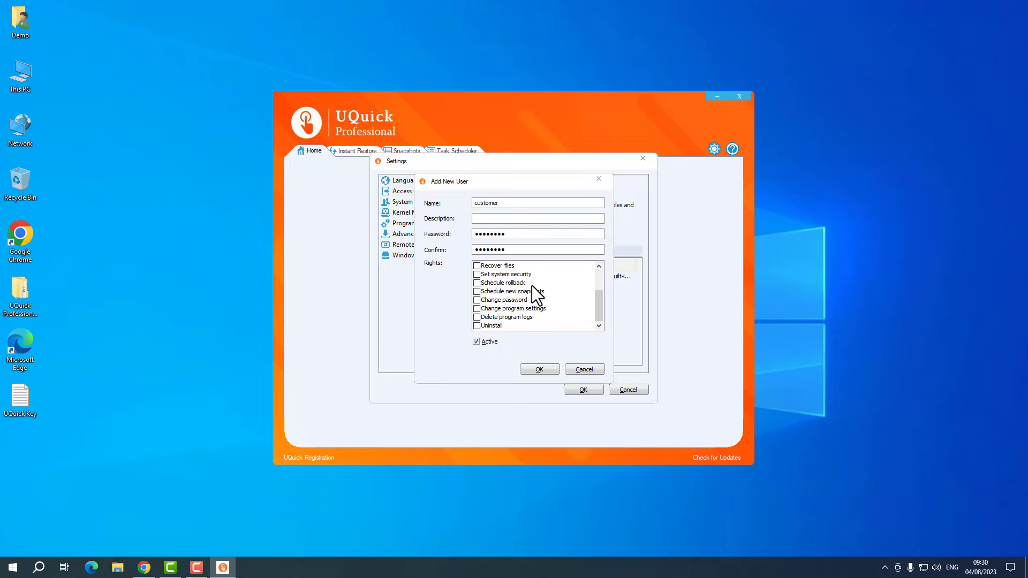
pyautogui.scroll(2, 532, 285)
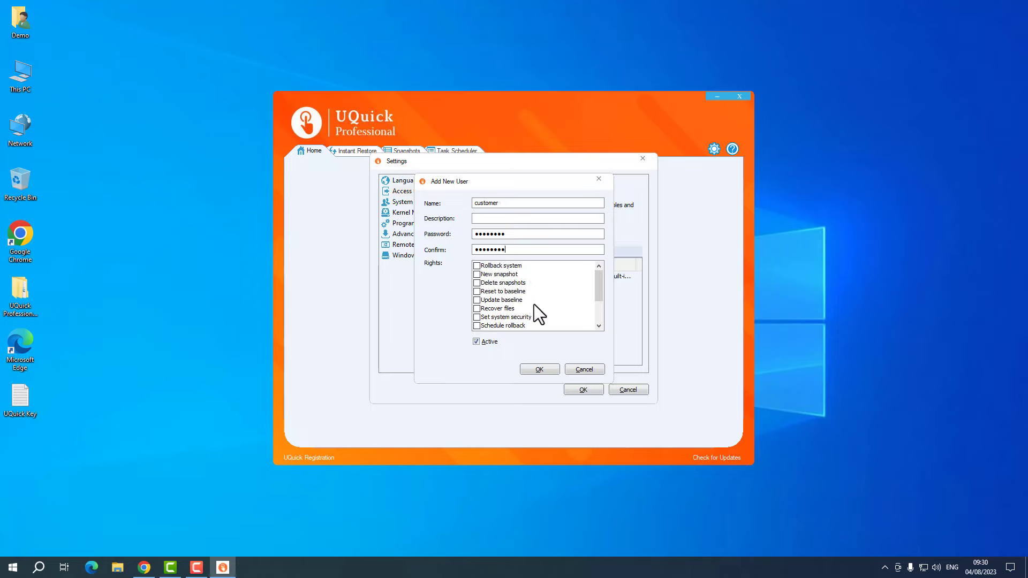
pyautogui.click(476, 265)
pyautogui.click(476, 274)
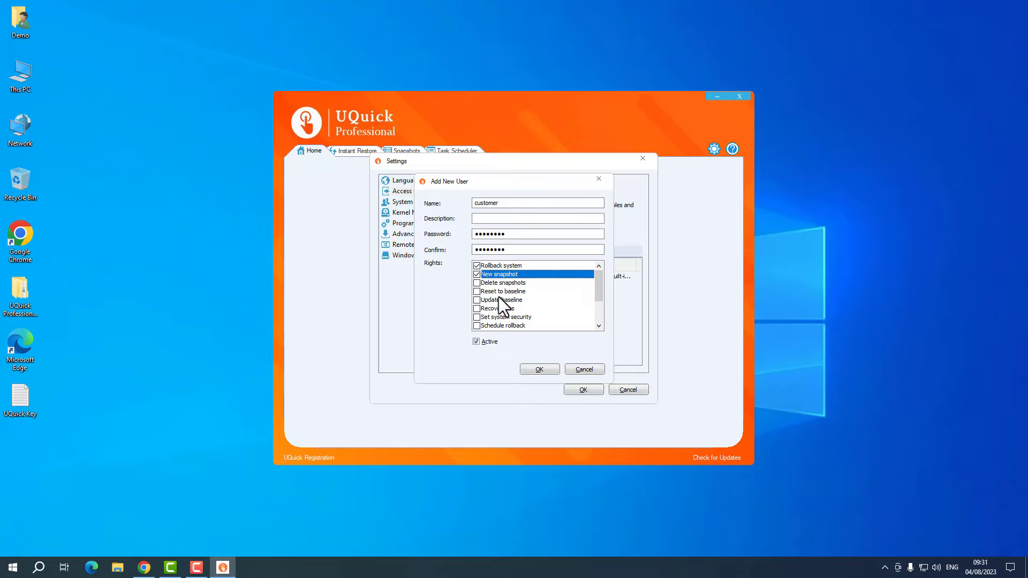
pyautogui.scroll(-2, 502, 300)
pyautogui.scroll(2, 504, 301)
pyautogui.scroll(-1, 513, 301)
pyautogui.scroll(-1, 517, 304)
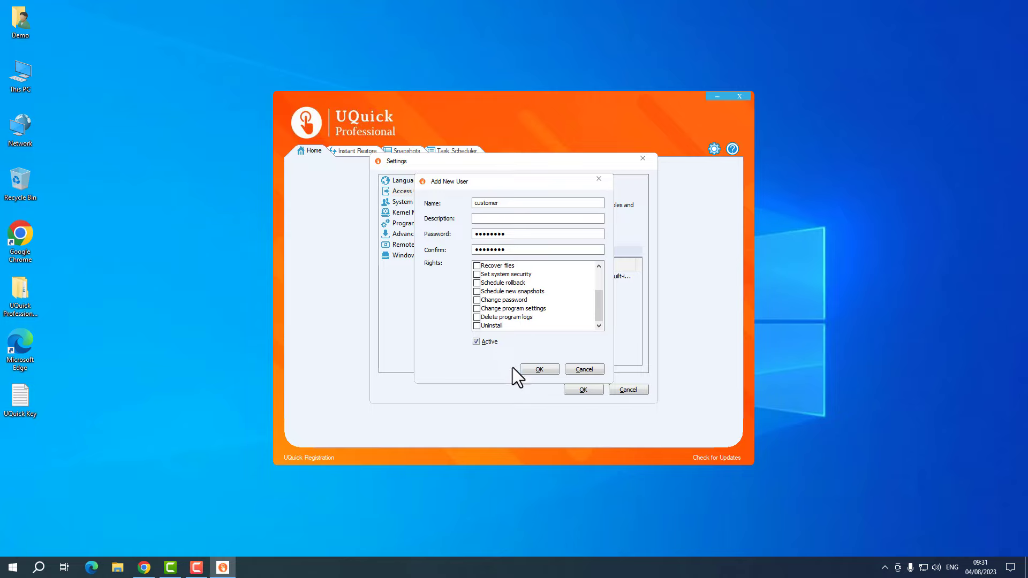
pyautogui.click(537, 370)
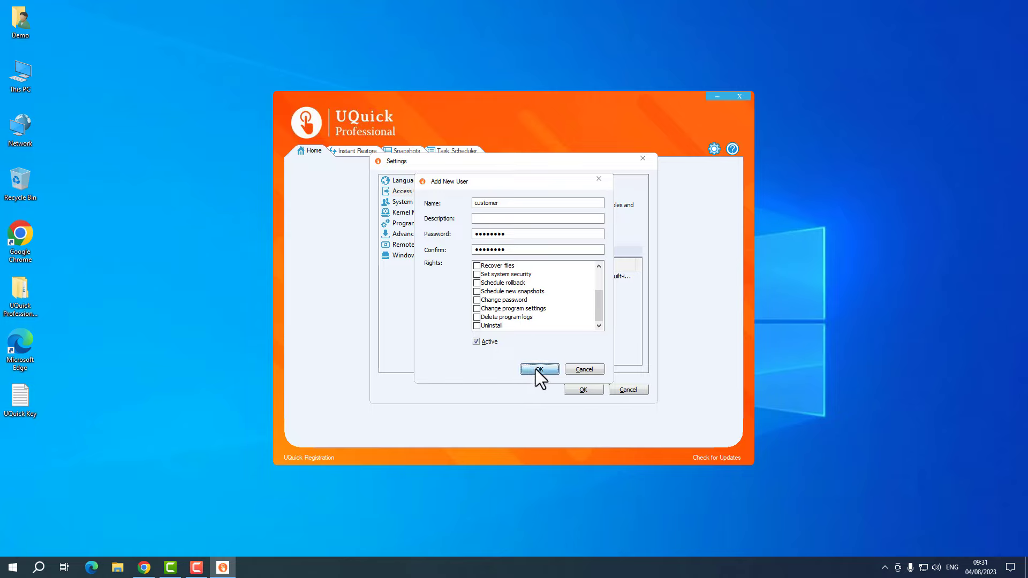
pyautogui.click(582, 390)
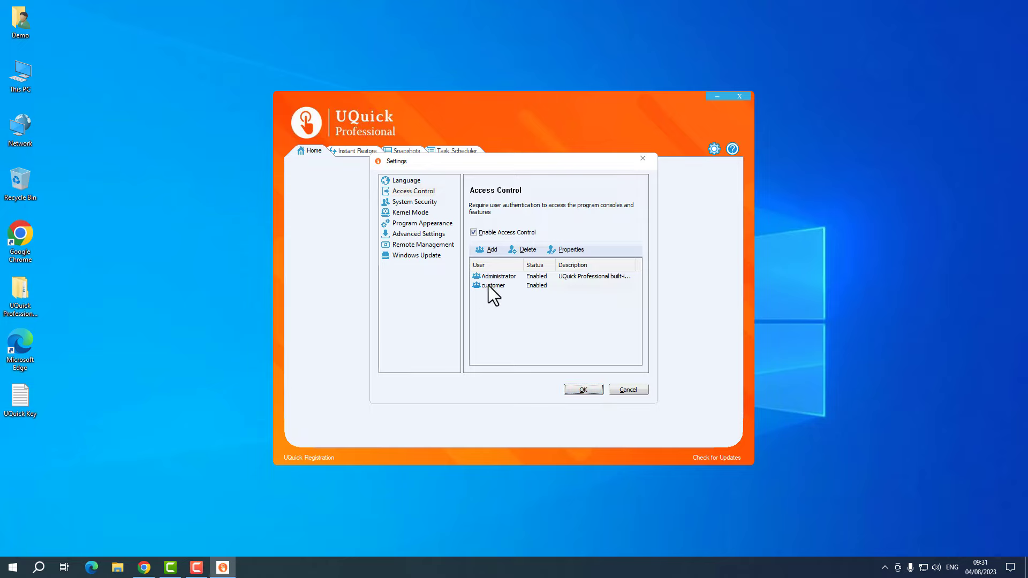
pyautogui.click(490, 286)
# - Apply and close Settings, close the main window, and reopen UQuick Professional from the tray
pyautogui.click(588, 389)
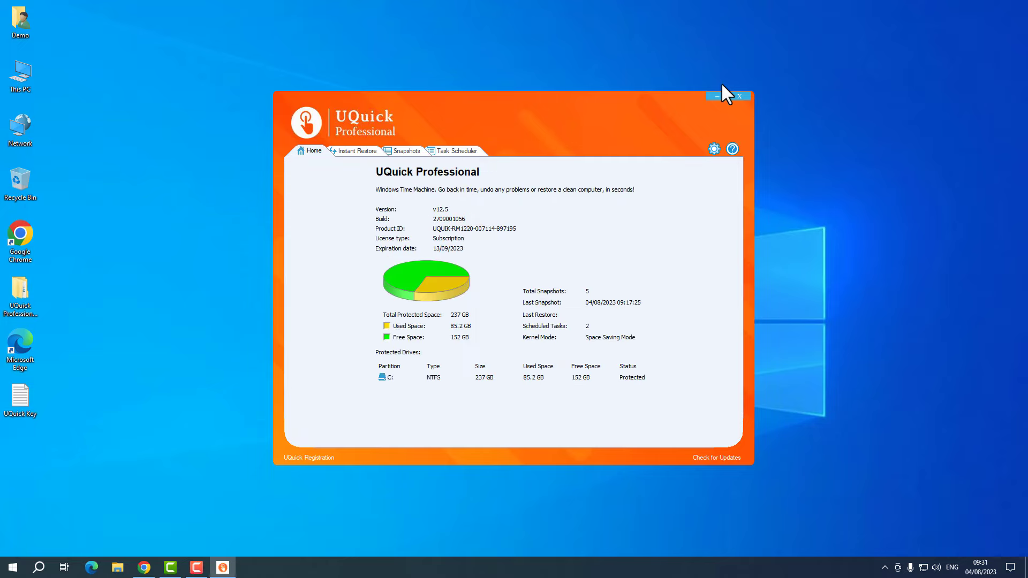
pyautogui.click(740, 96)
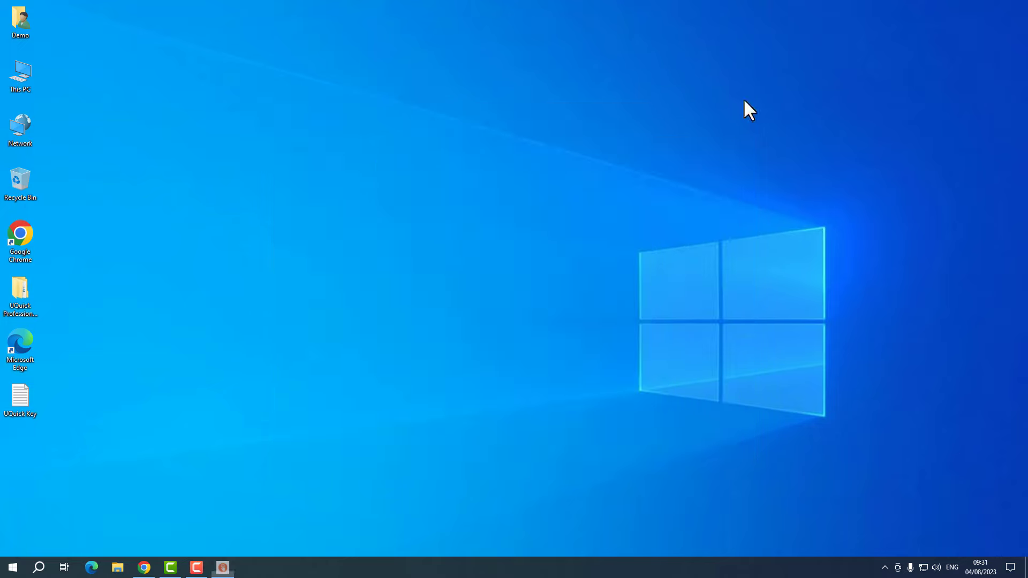
pyautogui.click(885, 569)
pyautogui.rightClick(876, 547)
pyautogui.click(917, 482)
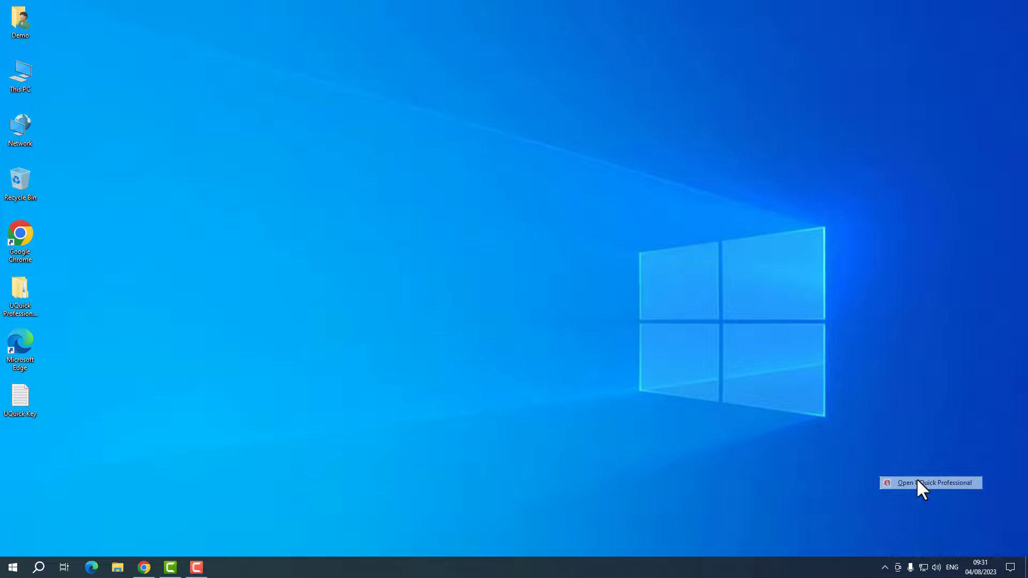
# - Log on as 'customer', dismiss the failed-password error and retry with the correct password
pyautogui.write('c')
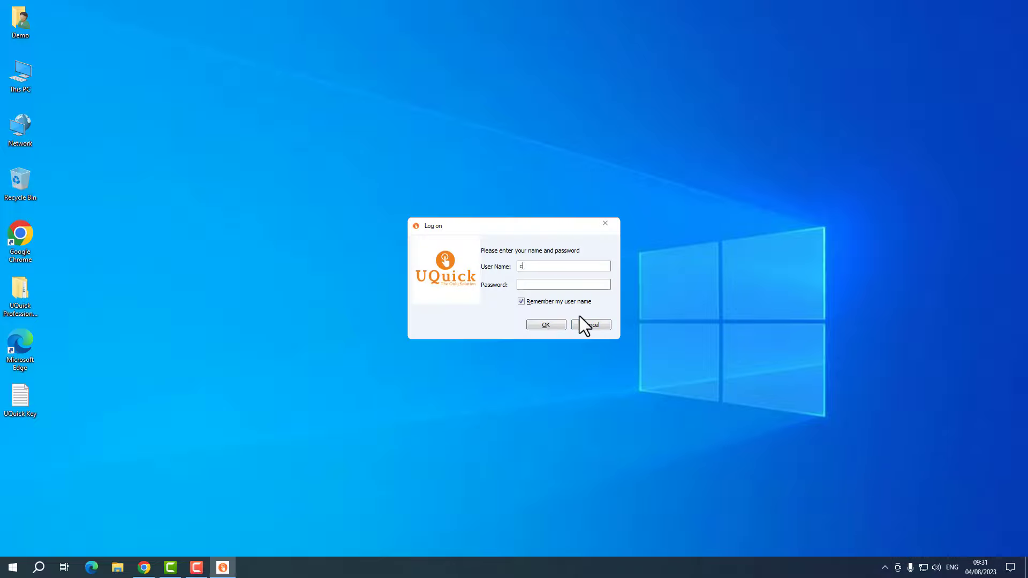
pyautogui.write('ustomer')
pyautogui.click(566, 287)
pyautogui.write('•••')
pyautogui.click(558, 327)
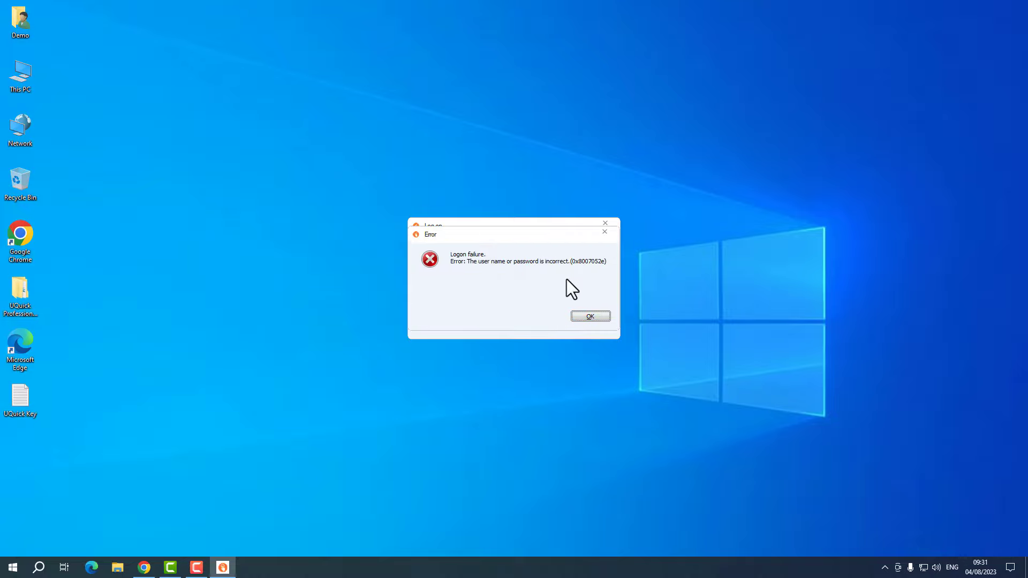
pyautogui.click(588, 316)
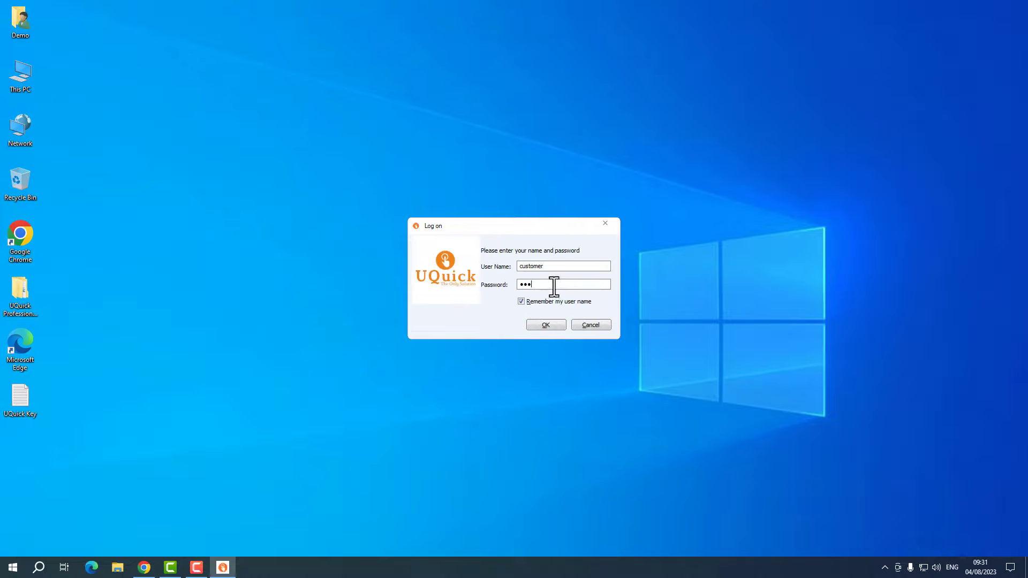
pyautogui.write('•••••••')
pyautogui.click(545, 325)
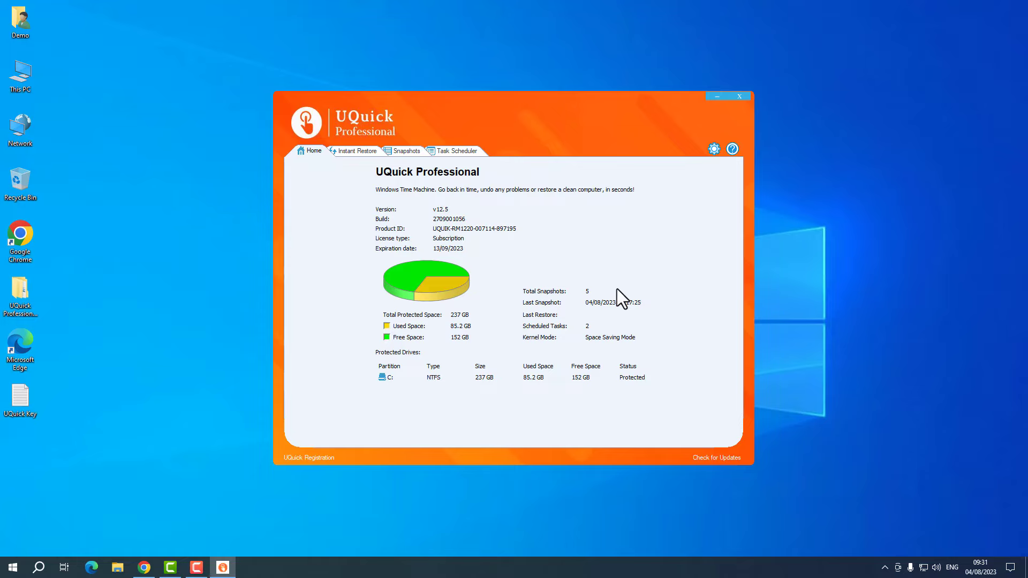
pyautogui.click(450, 151)
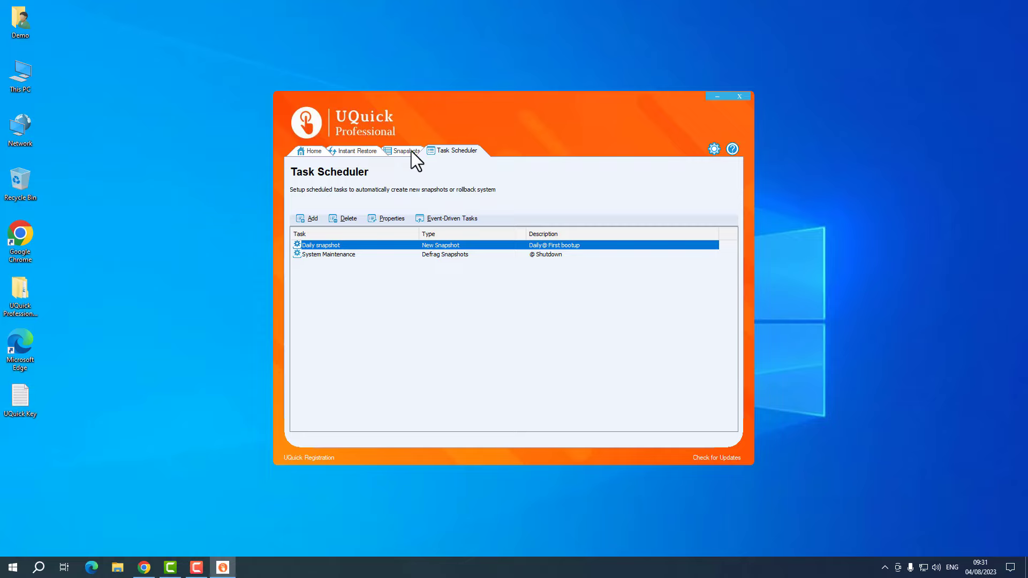
pyautogui.click(484, 300)
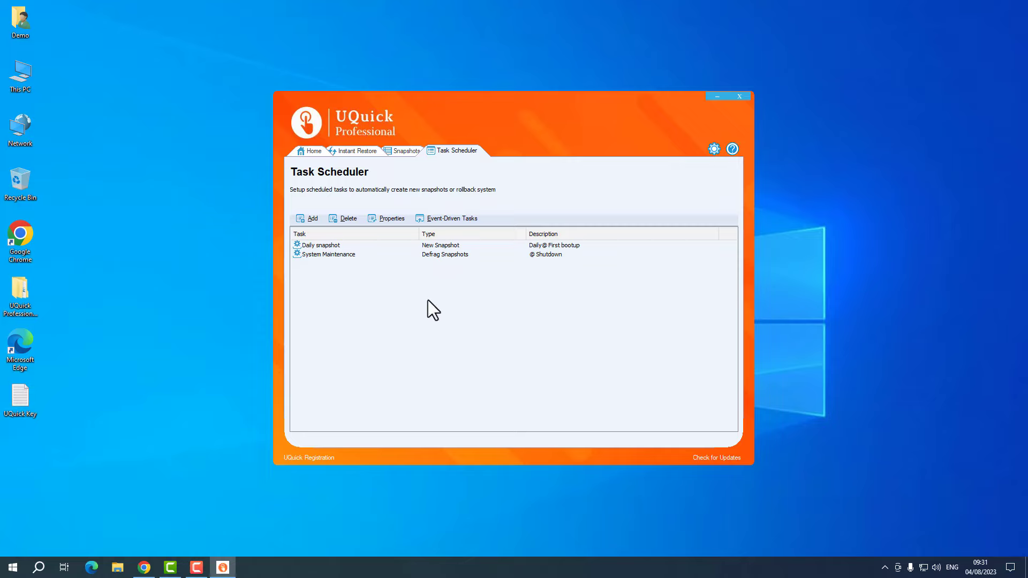
pyautogui.moveTo(374, 271); pyautogui.dragTo(297, 232)
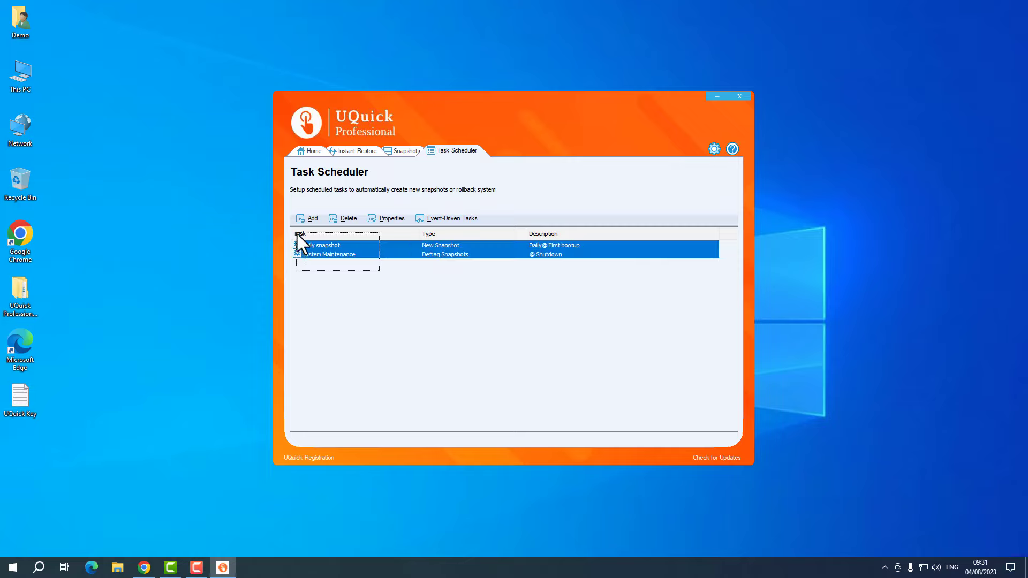
pyautogui.rightClick(340, 251)
pyautogui.click(369, 272)
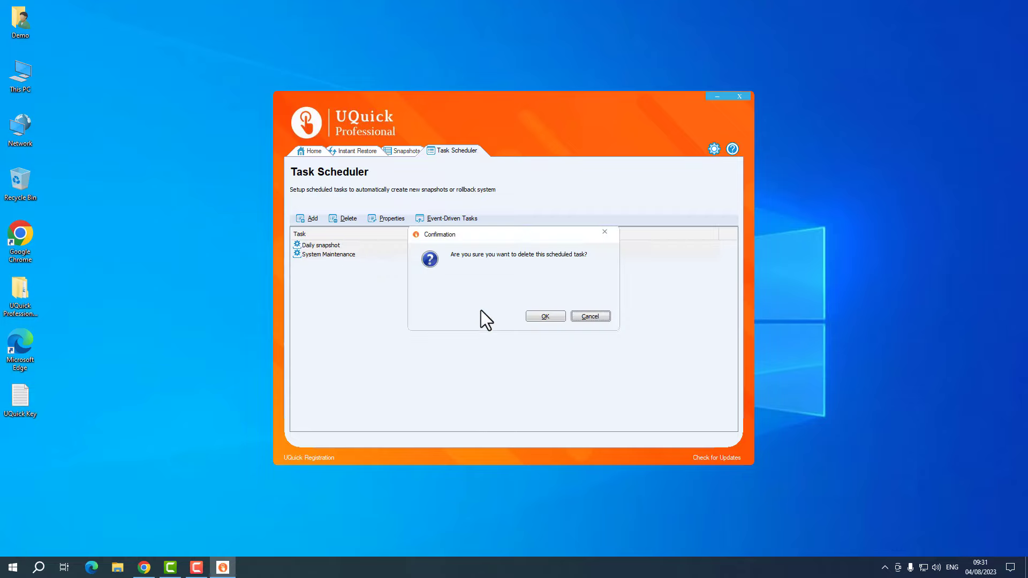
pyautogui.click(544, 316)
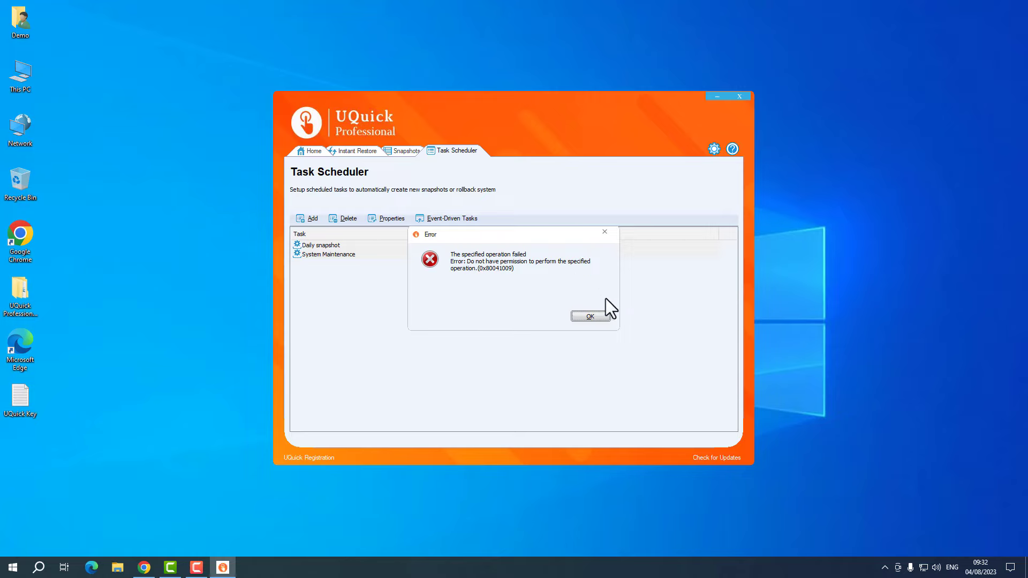
pyautogui.click(600, 316)
pyautogui.click(355, 151)
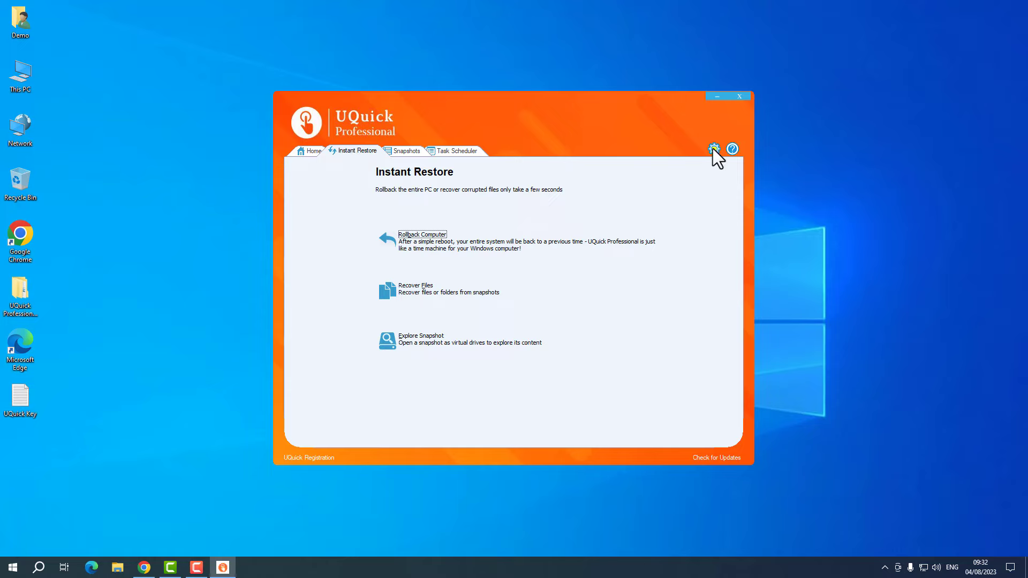
pyautogui.click(406, 151)
pyautogui.click(332, 256)
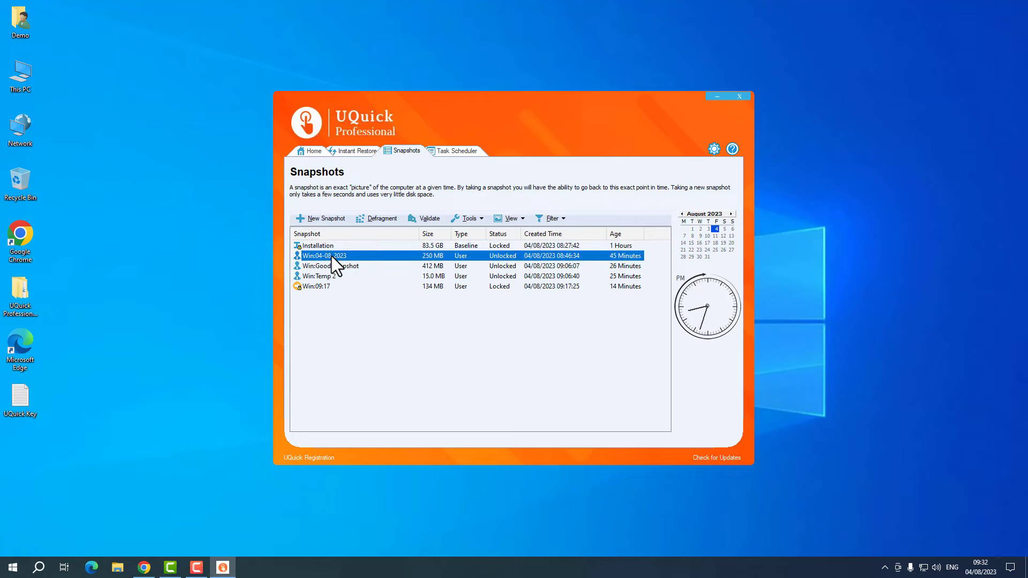
pyautogui.click(342, 267)
pyautogui.rightClick(343, 268)
pyautogui.click(367, 303)
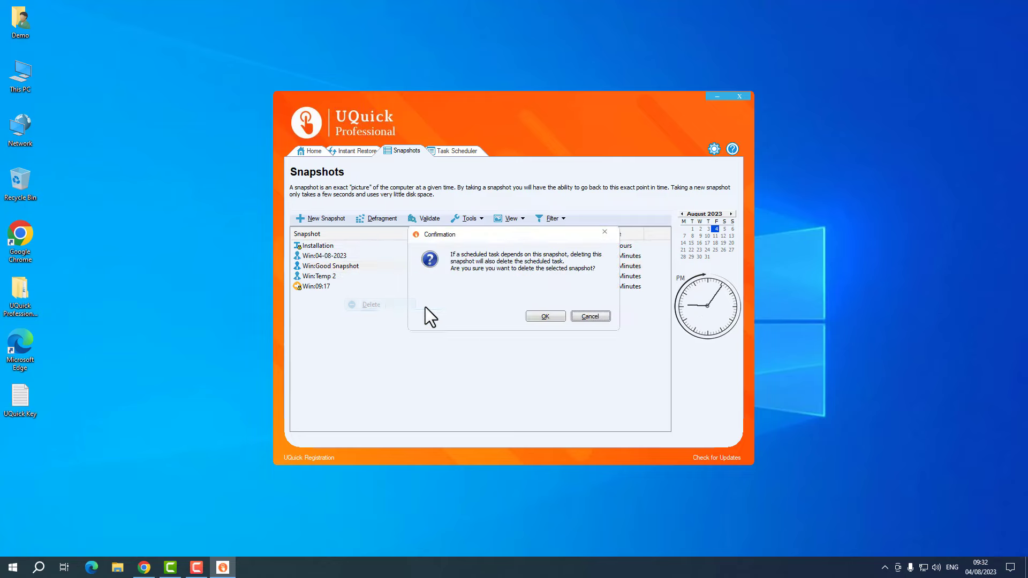
pyautogui.click(557, 315)
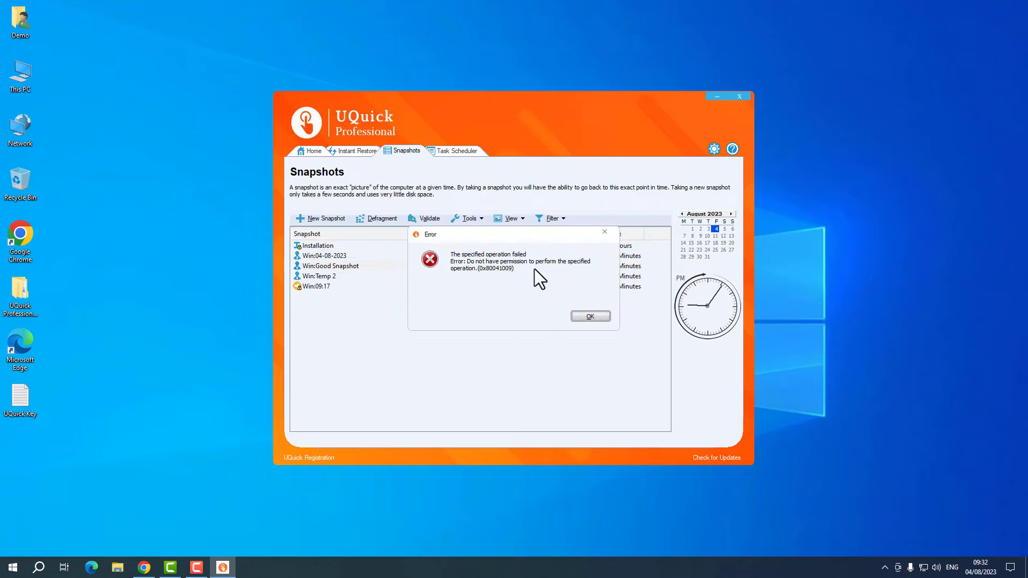
pyautogui.click(588, 316)
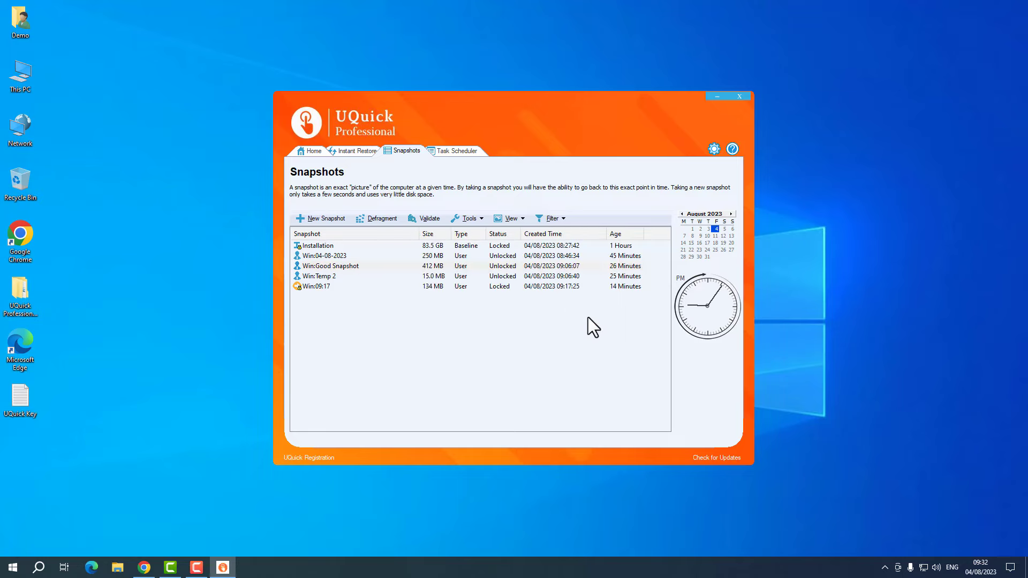
pyautogui.click(715, 148)
pyautogui.click(413, 192)
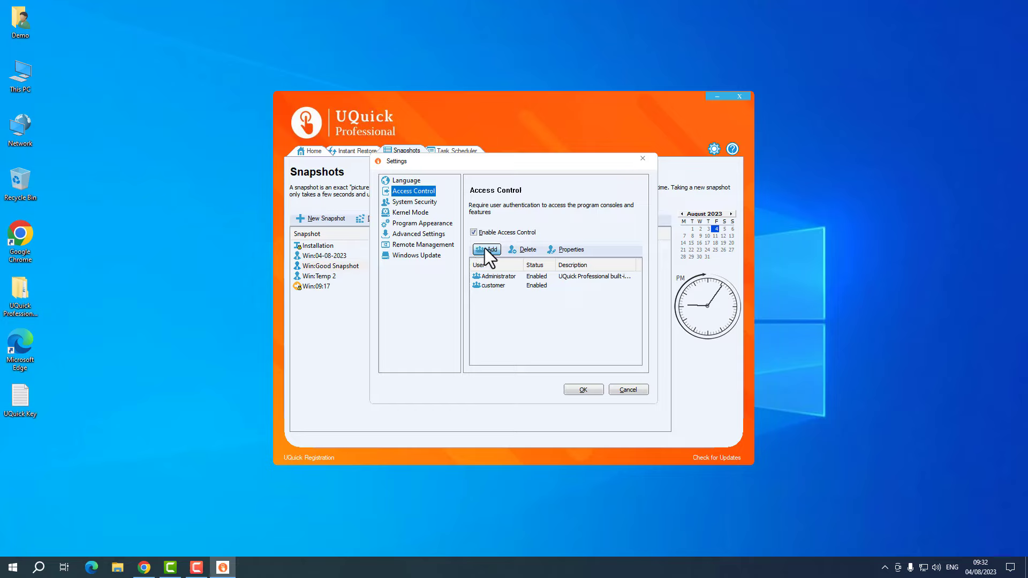
pyautogui.click(499, 277)
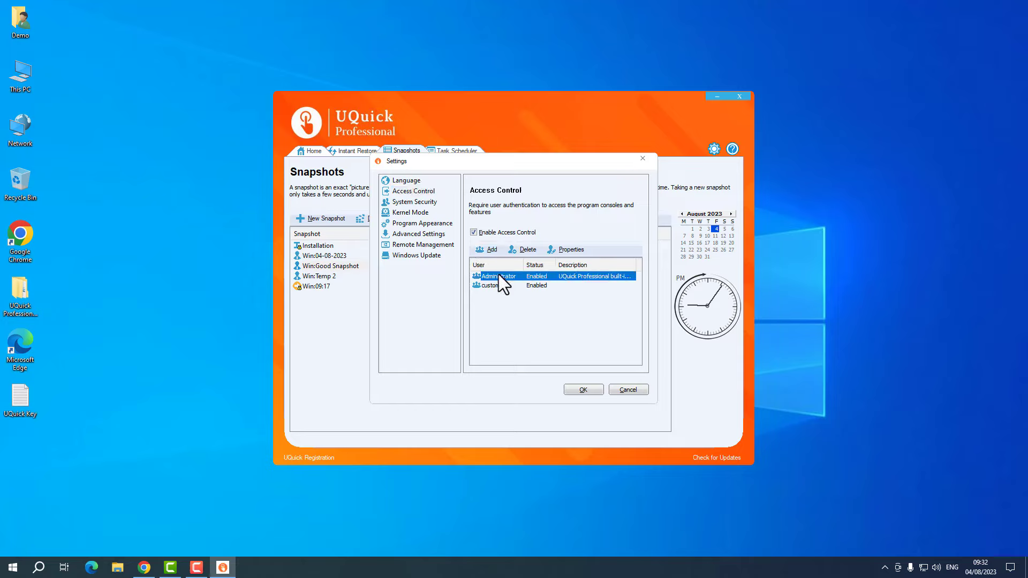
pyautogui.click(563, 249)
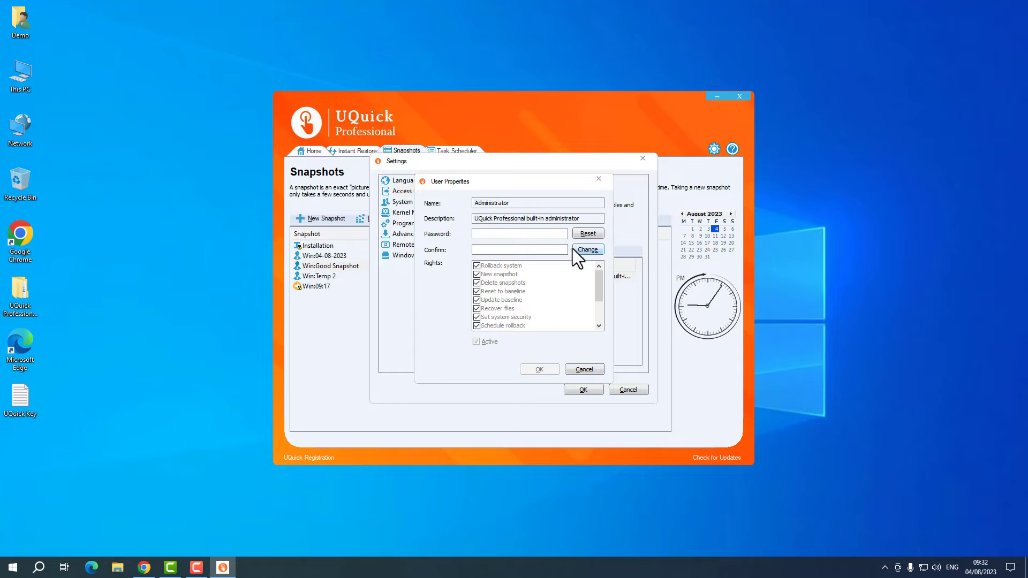
pyautogui.click(585, 250)
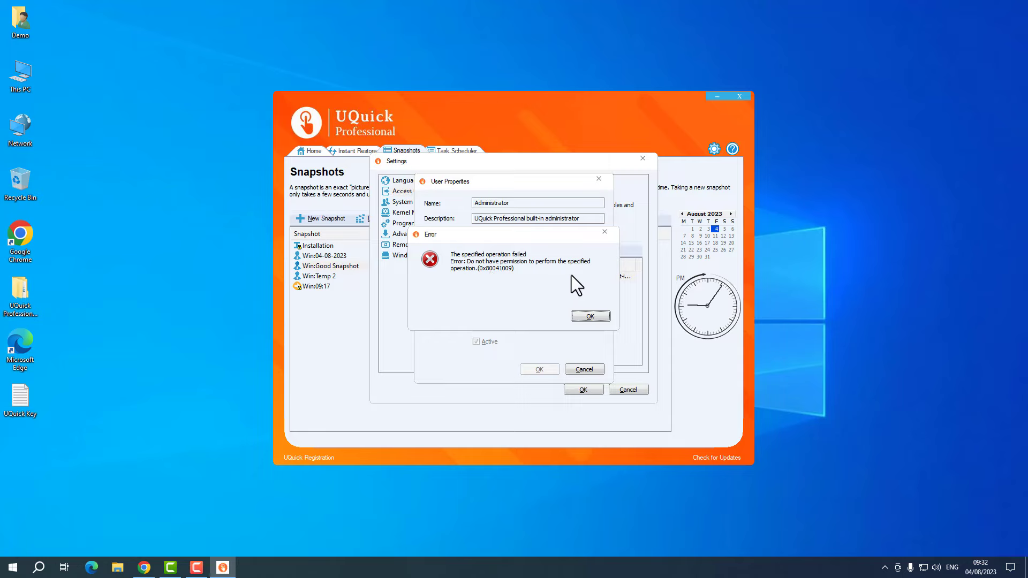
pyautogui.click(579, 316)
pyautogui.click(585, 370)
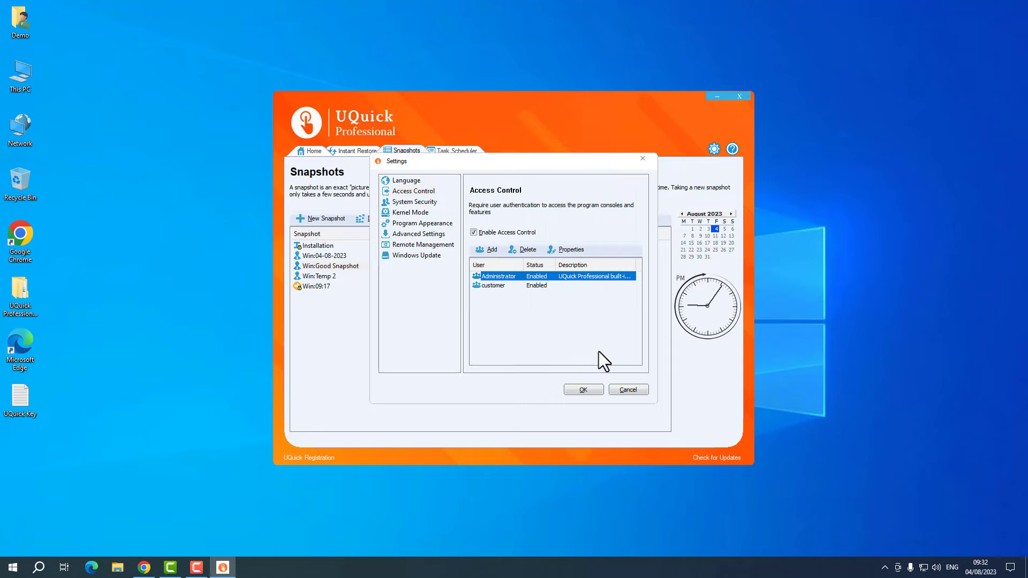
pyautogui.click(625, 391)
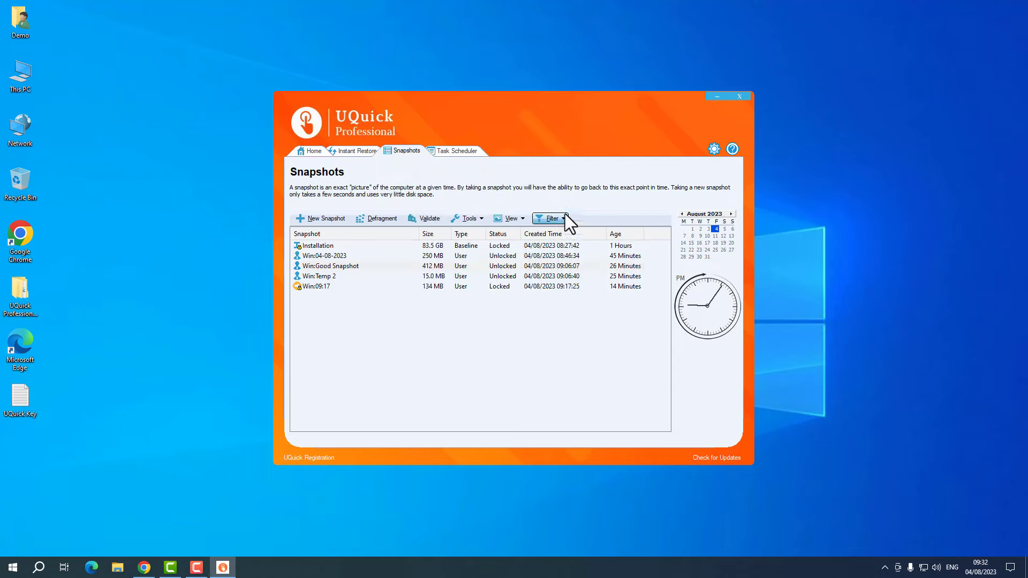
# - Close UQuick, refresh the desktop, and reopen it from the tray logged on as administrator
pyautogui.click(736, 97)
pyautogui.rightClick(566, 168)
pyautogui.click(587, 200)
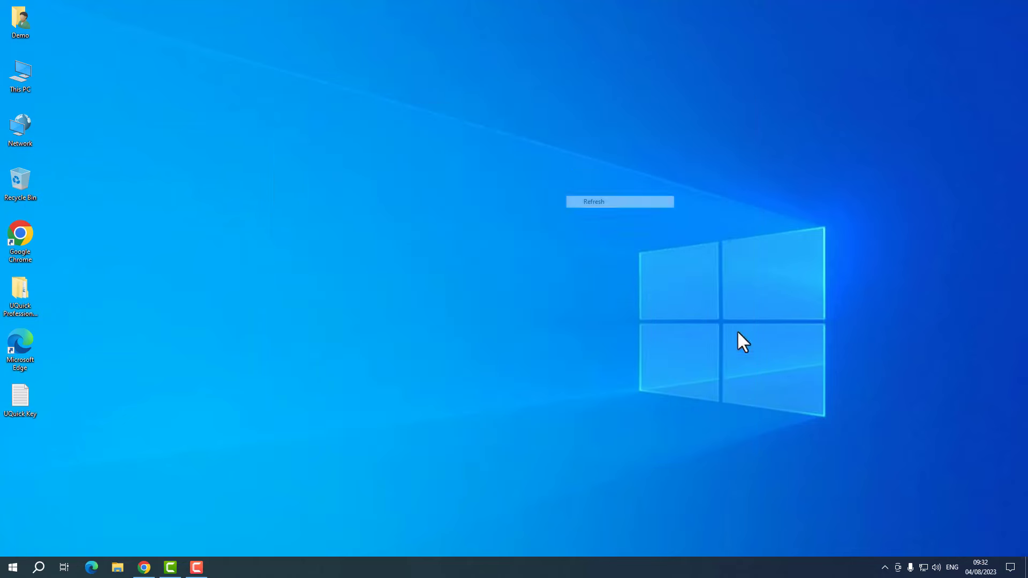
pyautogui.click(885, 568)
pyautogui.rightClick(878, 546)
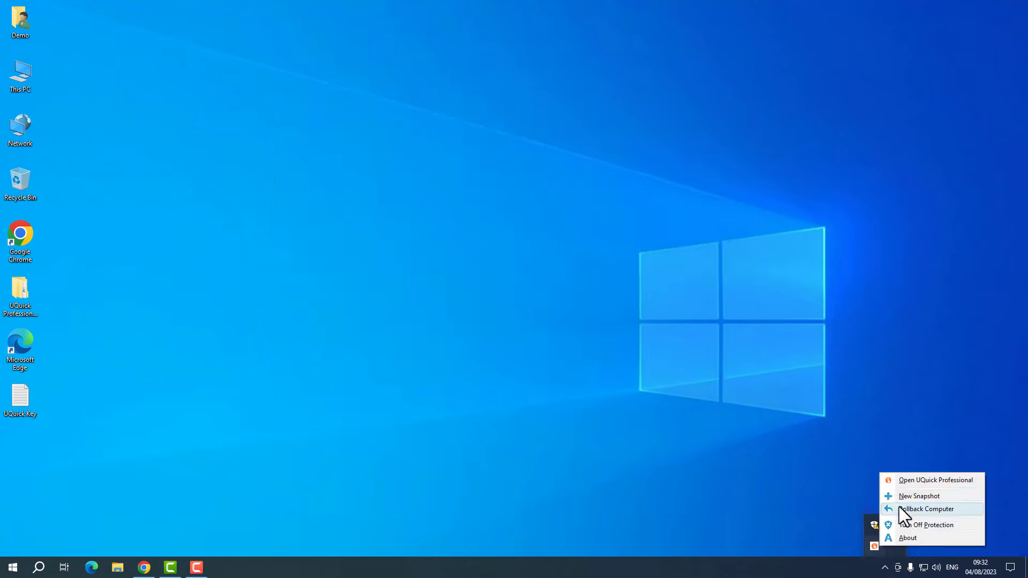
pyautogui.click(914, 483)
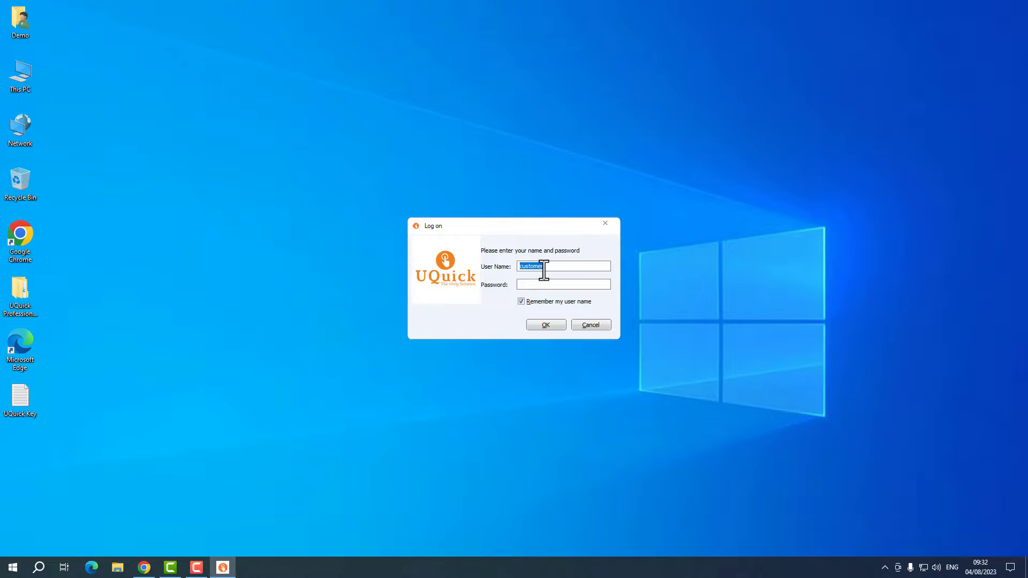
pyautogui.write('adminis••')
pyautogui.click(544, 325)
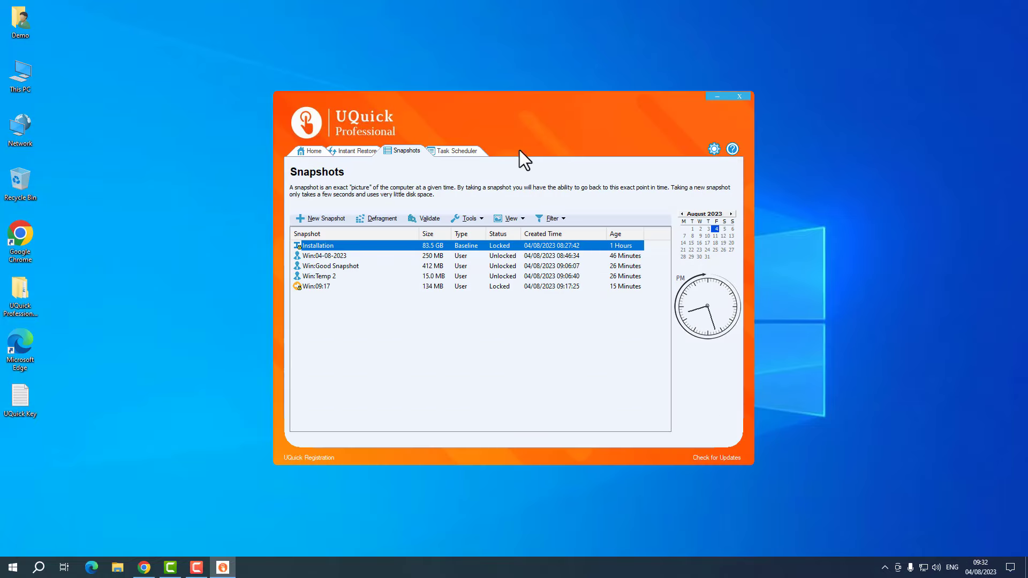
# - Open Settings, look over System Security and Access Control, then show Kernel Mode
pyautogui.click(713, 148)
pyautogui.click(412, 204)
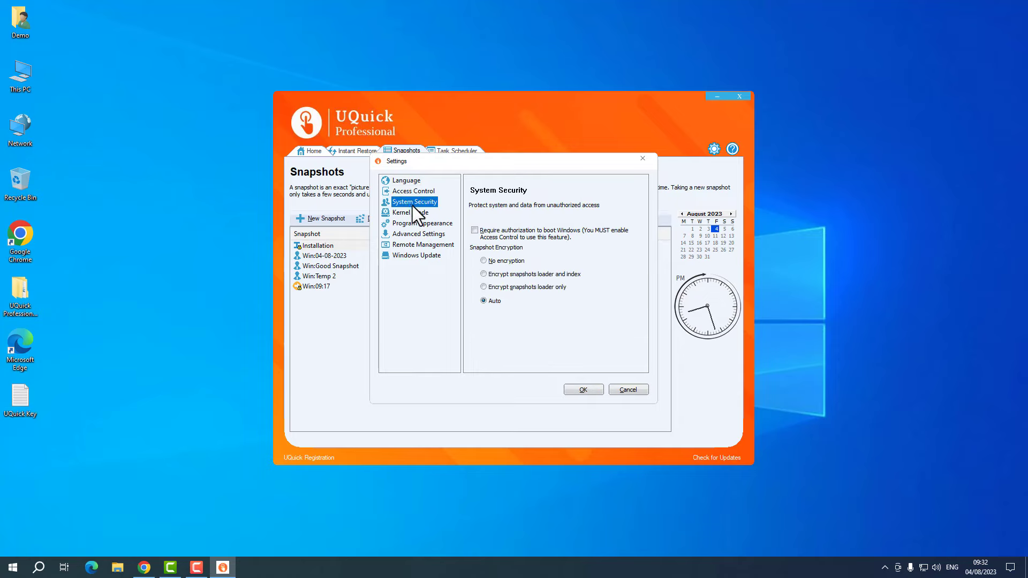
pyautogui.click(412, 194)
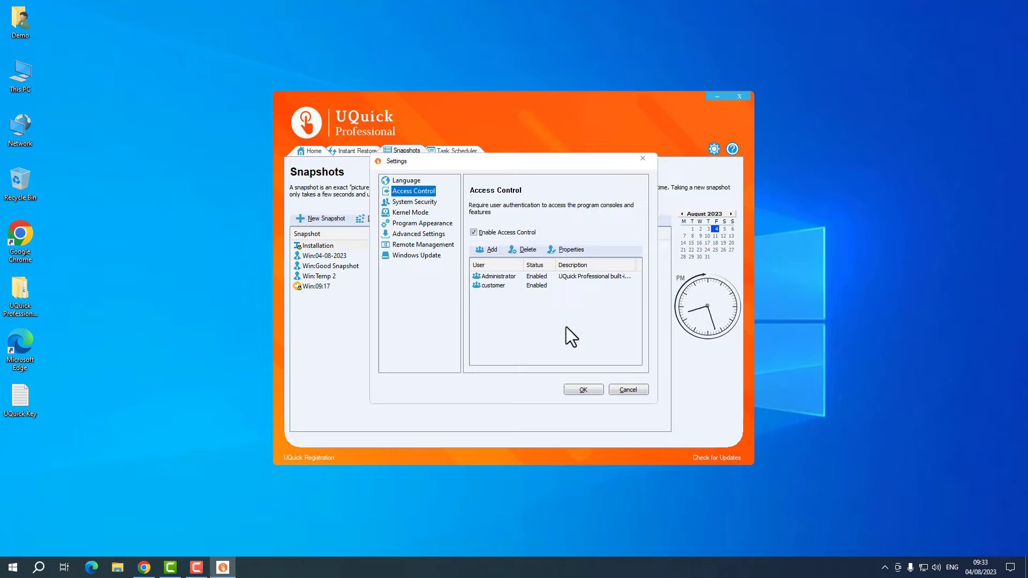
pyautogui.click(419, 204)
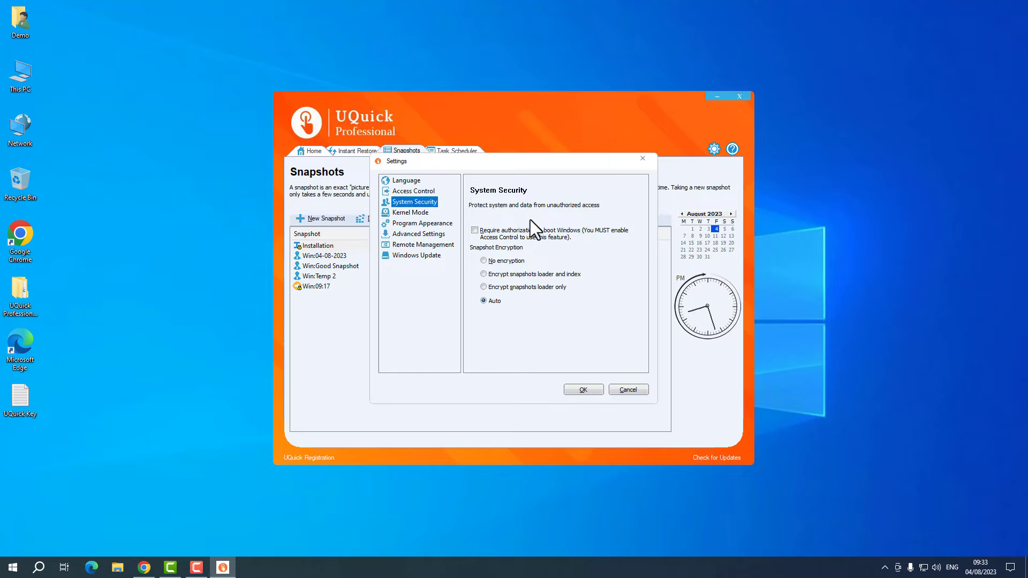
pyautogui.click(410, 214)
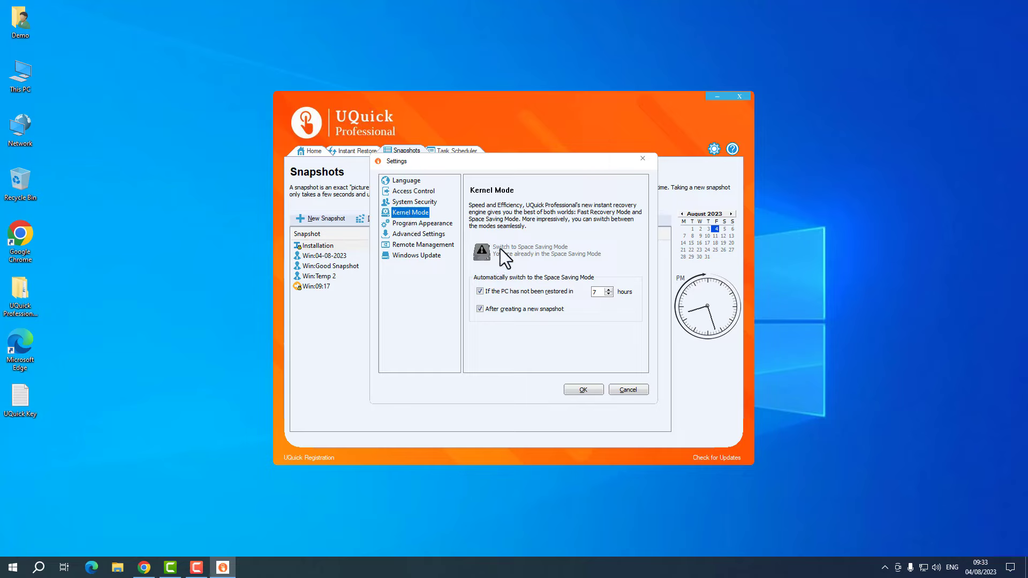
# - Look over the Program Appearance settings, then switch to Advanced Settings
pyautogui.click(427, 226)
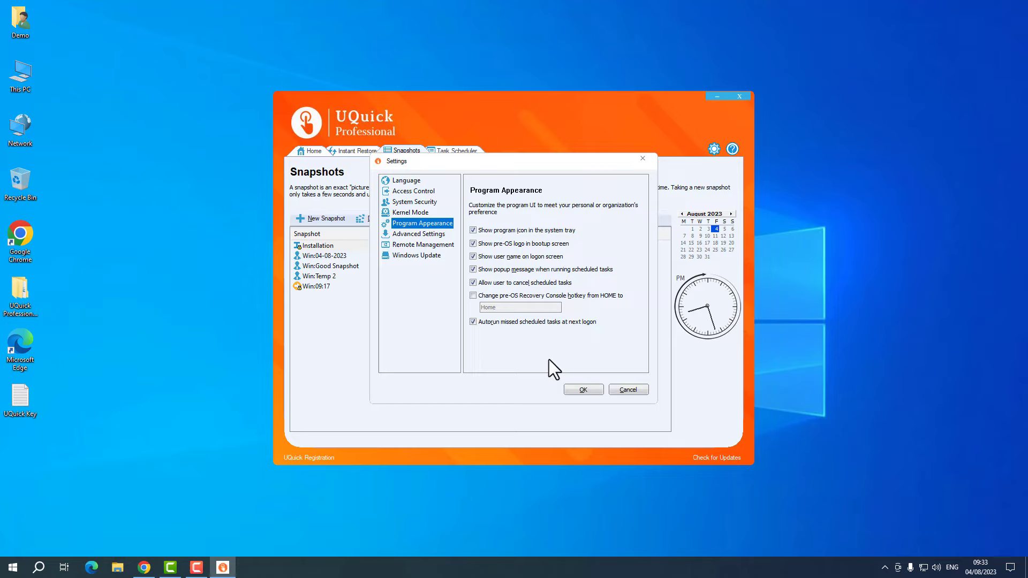
pyautogui.click(424, 234)
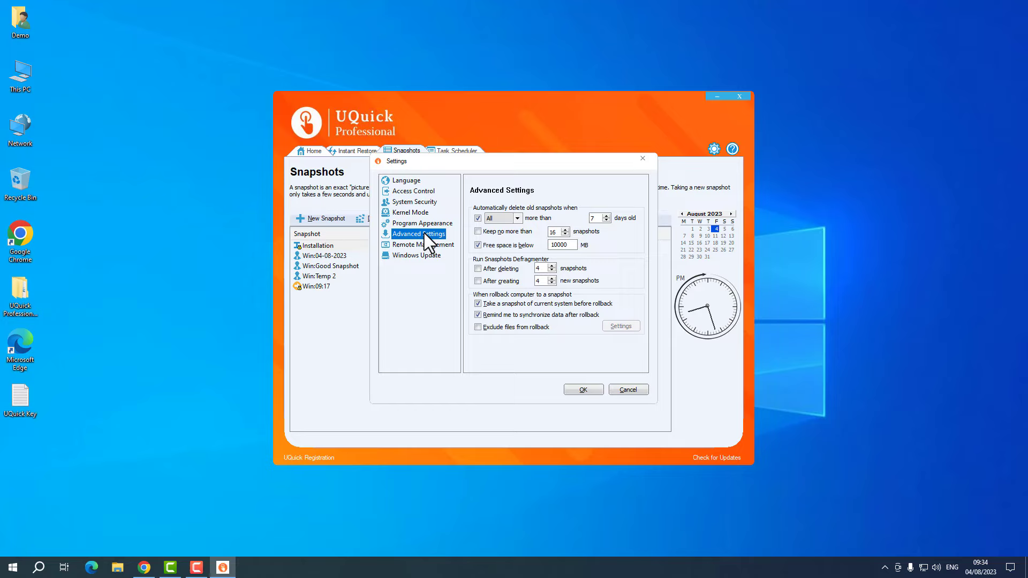
# - Try 30, 120 and 31 as the days-old limit for deleting snapshots, ending at 120
pyautogui.doubleClick(594, 218)
pyautogui.write('30')
pyautogui.press('BackSpace')
pyautogui.write('120')
pyautogui.press('BackSpace')
pyautogui.press('BackSpace')
pyautogui.write('3')
pyautogui.hotkey('ctrl', 'z')
pyautogui.press('BackSpace')
pyautogui.press('BackSpace')
pyautogui.write('3')
pyautogui.doubleClick(600, 218)
pyautogui.write('120')
# - Toggle auto-deletion, check the snapshot type list keeping All, clear the days value, and close settings
pyautogui.click(478, 218)
pyautogui.click(517, 218)
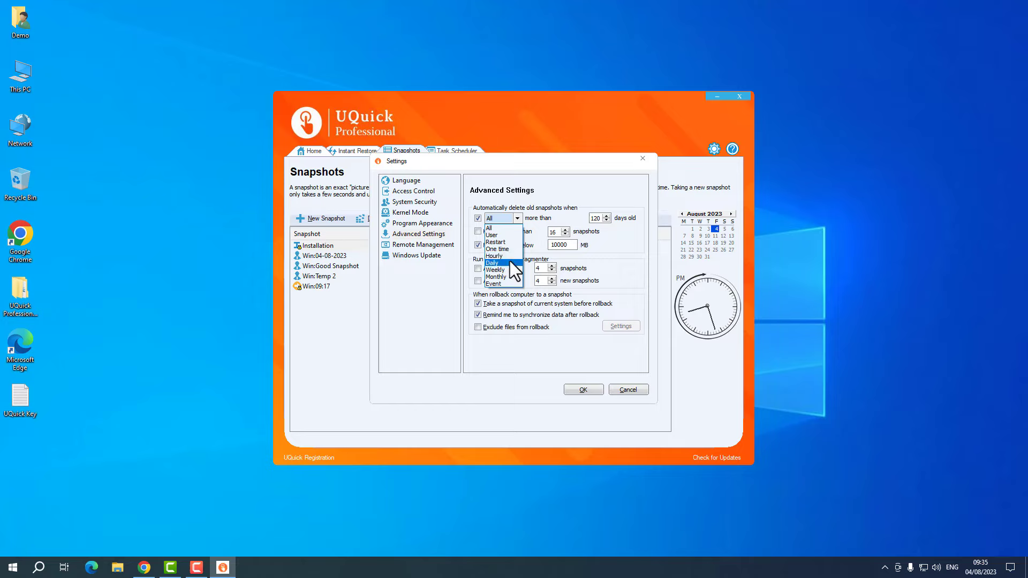
pyautogui.click(517, 219)
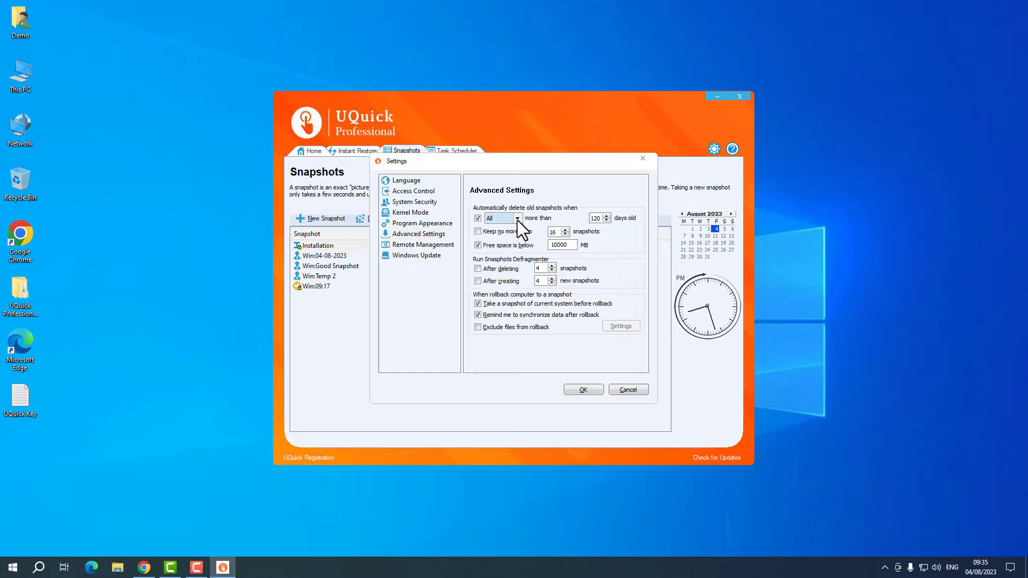
pyautogui.doubleClick(593, 218)
pyautogui.press('BackSpace')
pyautogui.click(584, 389)
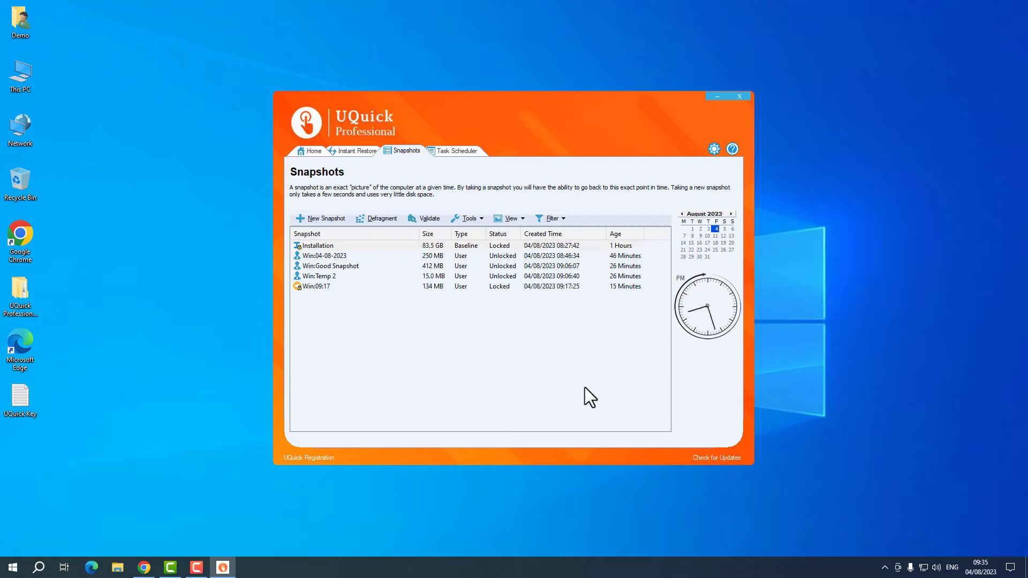
# - Reopen Settings and review Advanced Settings and Remote Management before showing Windows Update
pyautogui.click(713, 150)
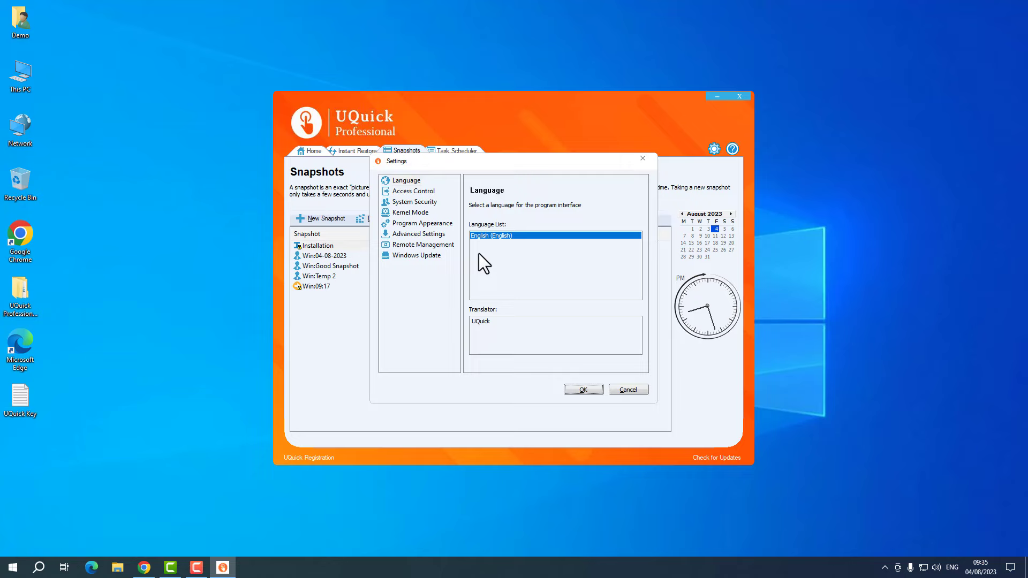
pyautogui.click(413, 235)
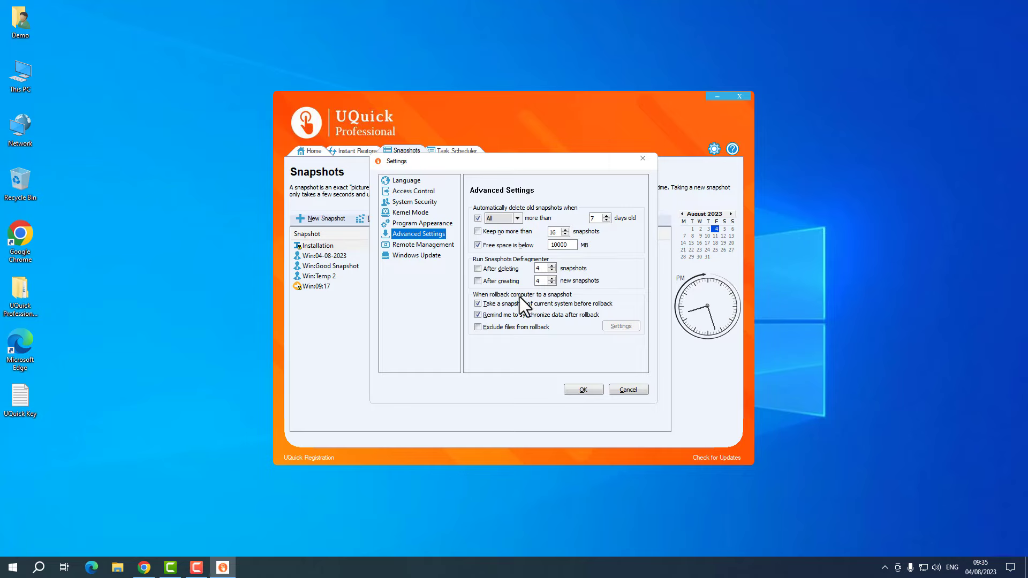
pyautogui.click(436, 245)
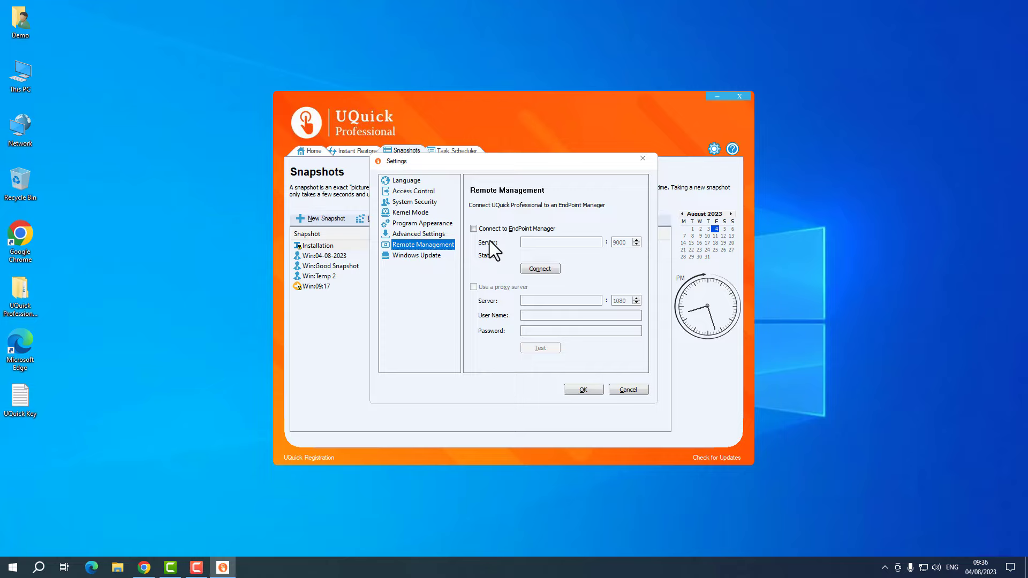
pyautogui.click(417, 255)
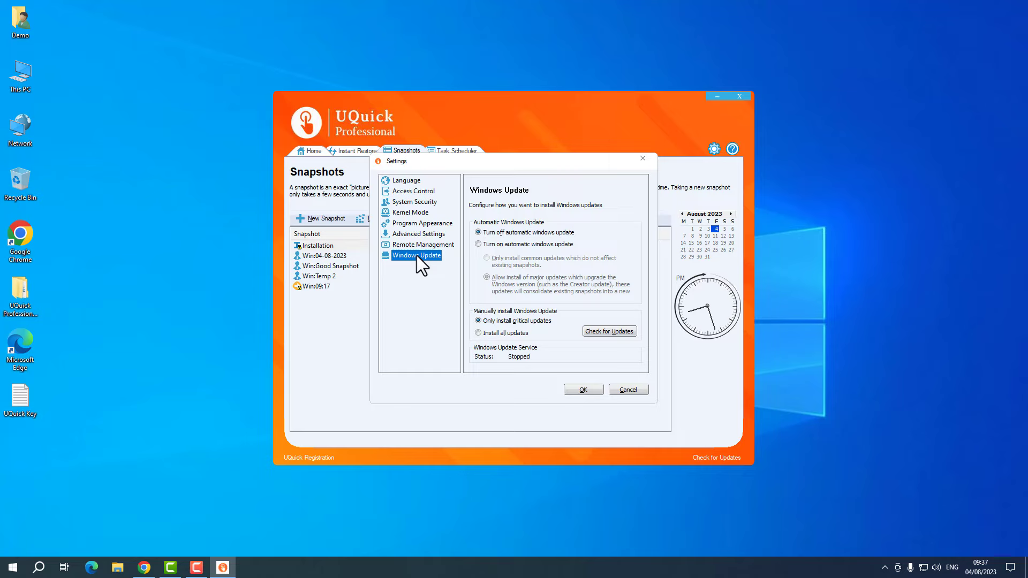
# - Turn on 'Turn on automatic windows update' and select 'Allow install of major updates' that consolidate snapshots
pyautogui.click(477, 244)
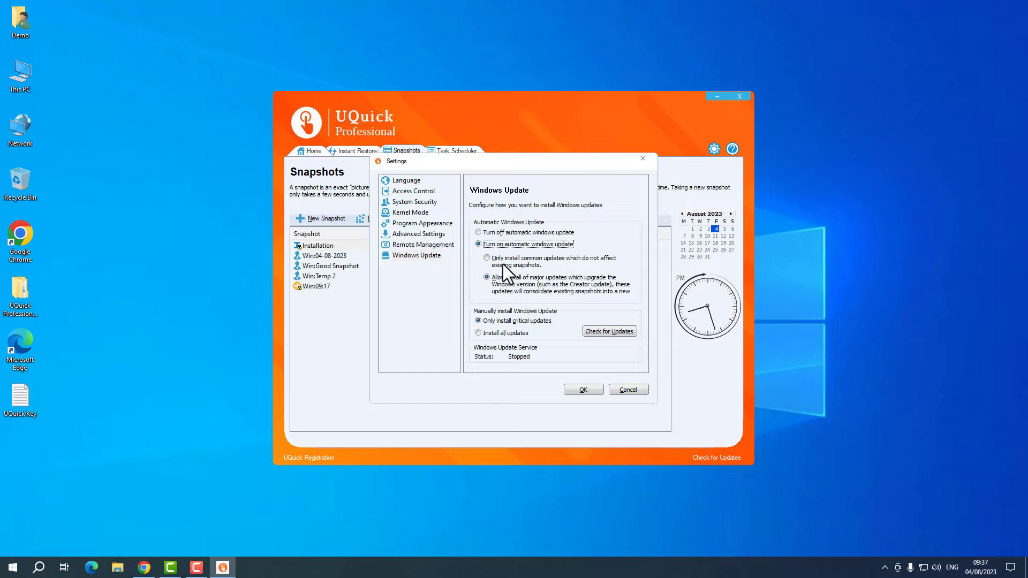
pyautogui.click(478, 232)
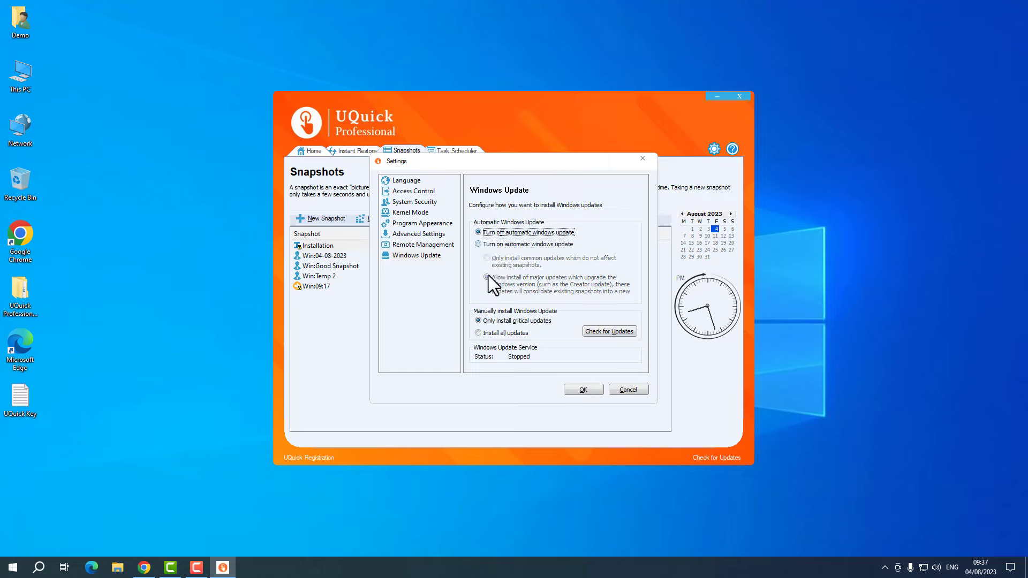
pyautogui.click(477, 244)
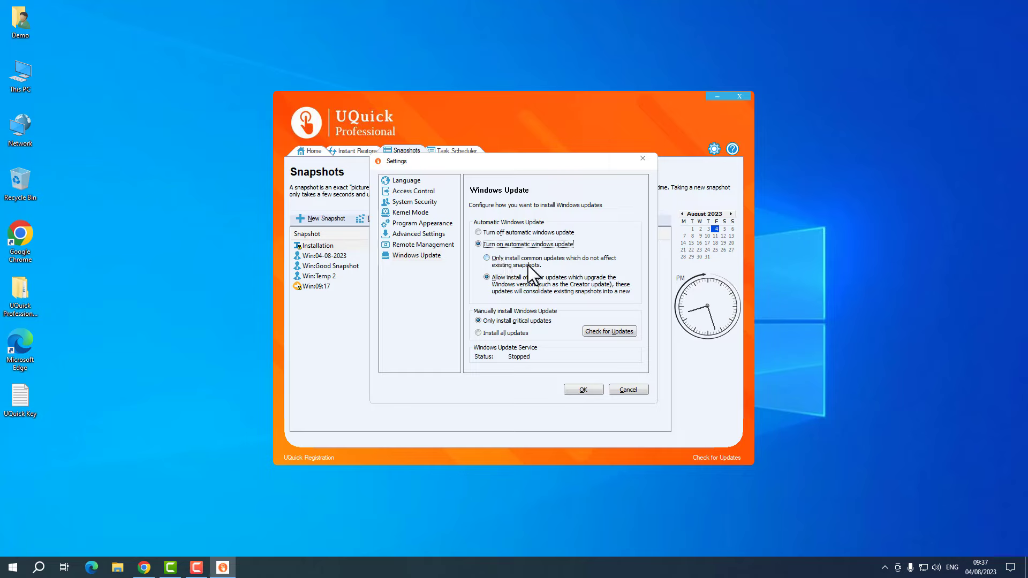
pyautogui.click(528, 265)
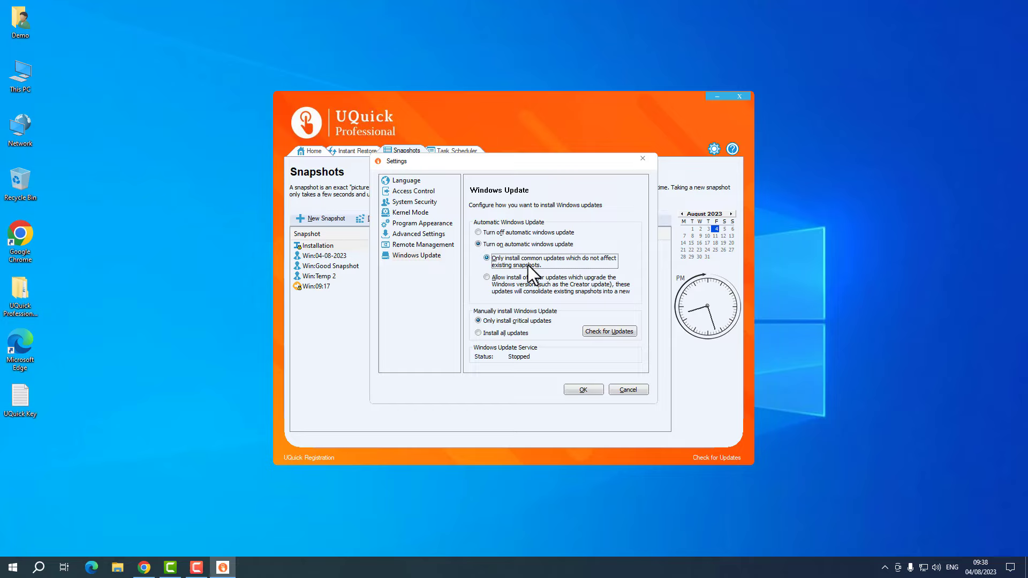
pyautogui.click(528, 274)
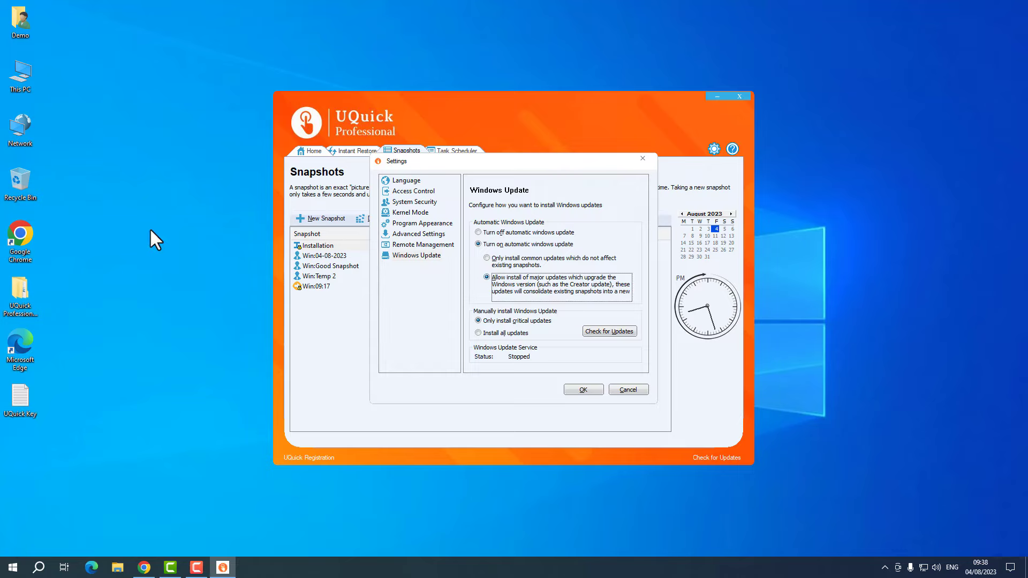
# - Search Start for 'about' to open About your PC and check the Windows 10 Pro edition
pyautogui.click(5, 573)
pyautogui.write('about')
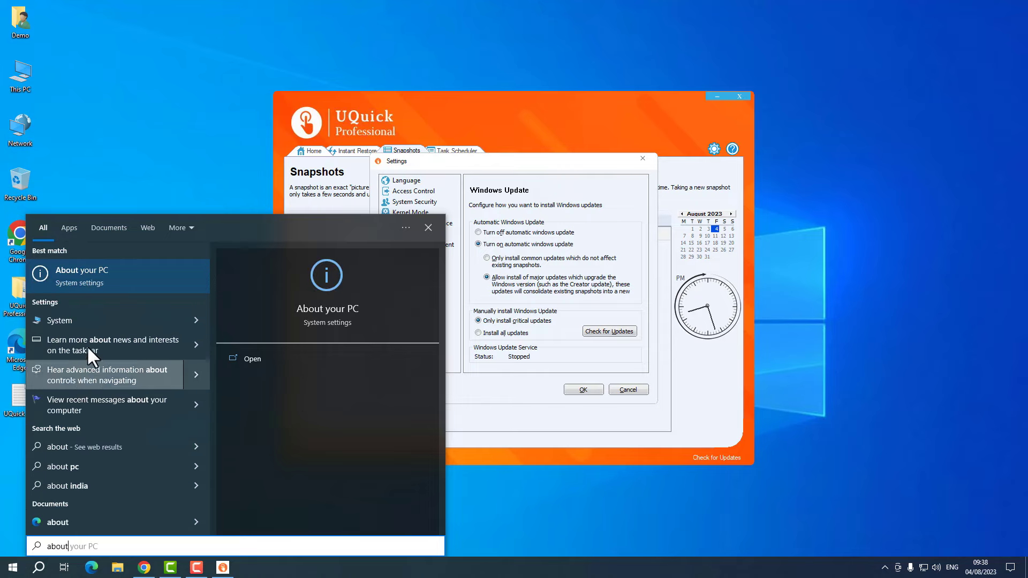
pyautogui.click(105, 262)
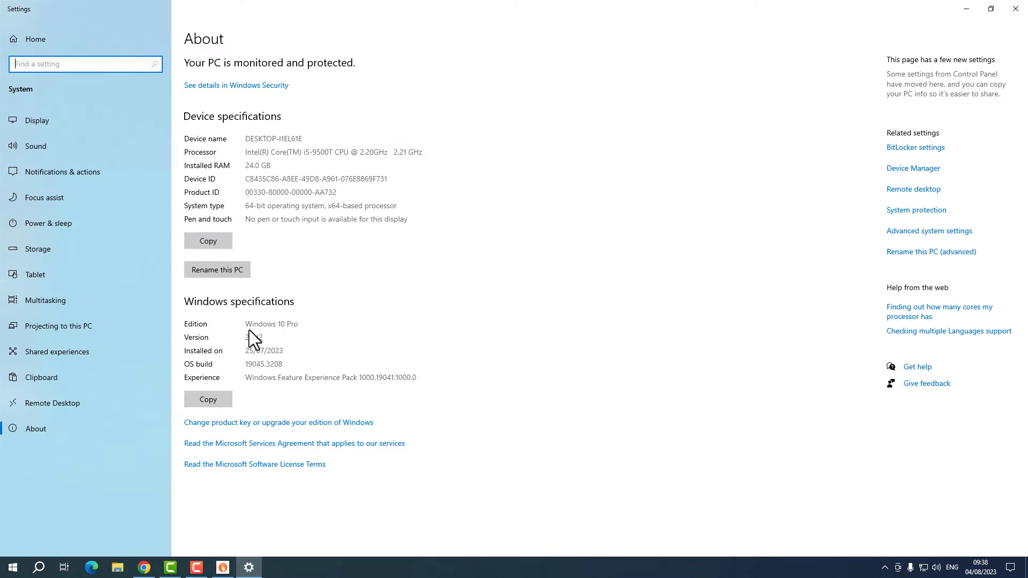
pyautogui.moveTo(246, 324); pyautogui.dragTo(305, 325)
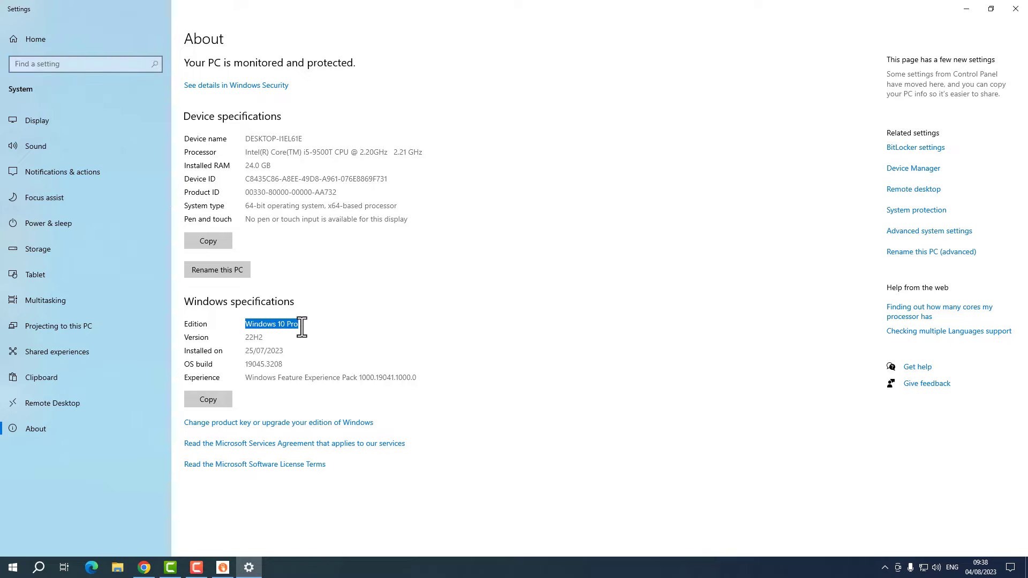
pyautogui.click(241, 336)
# - Close Settings and reopen the About page through This PC's Properties
pyautogui.click(1016, 7)
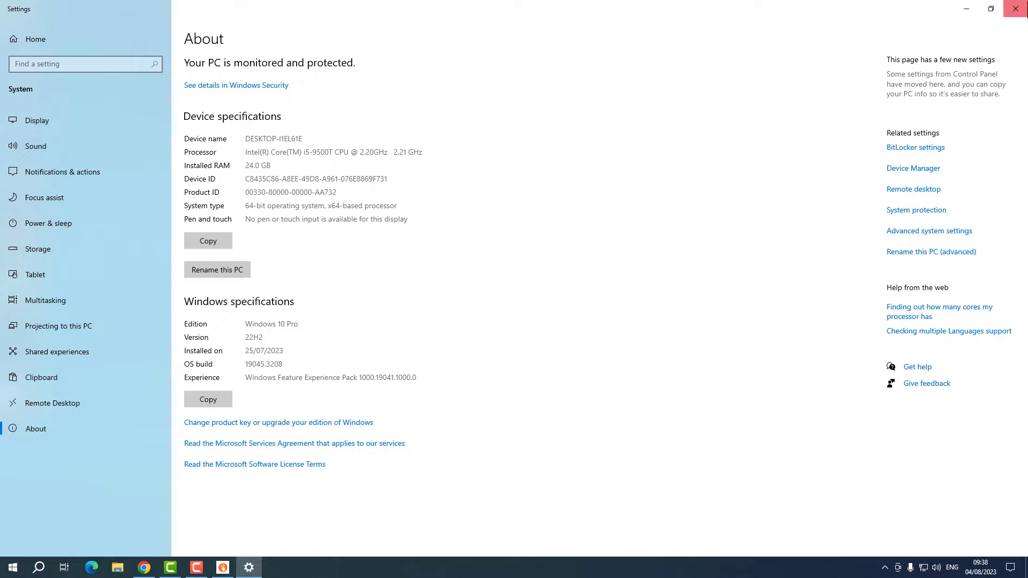
pyautogui.rightClick(24, 77)
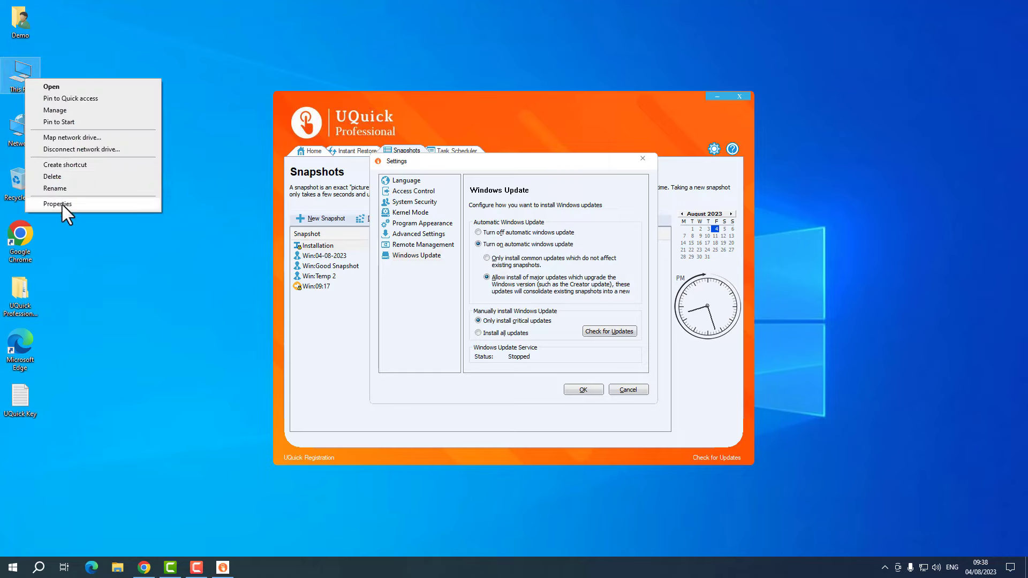
pyautogui.rightClick(15, 69)
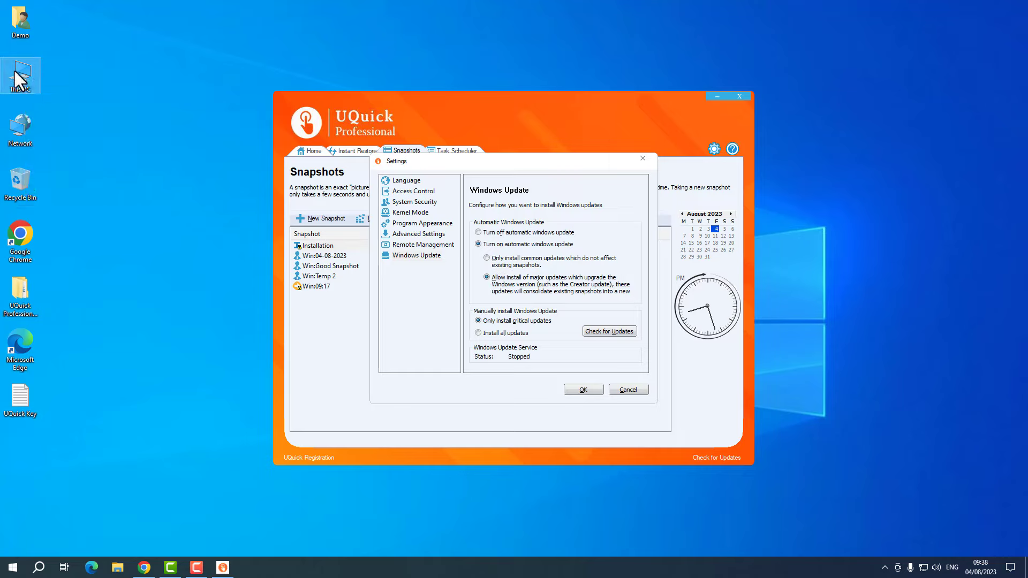
pyautogui.click(68, 195)
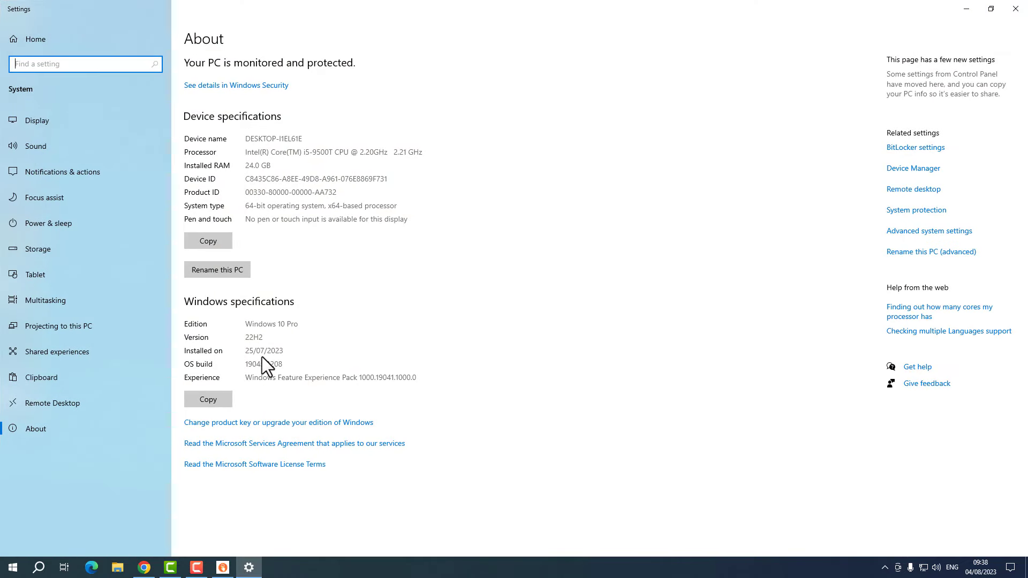
# - Set UQuick's Windows Update to 'Turn off automatic windows update' and 'Only install critical updates'
pyautogui.click(1015, 9)
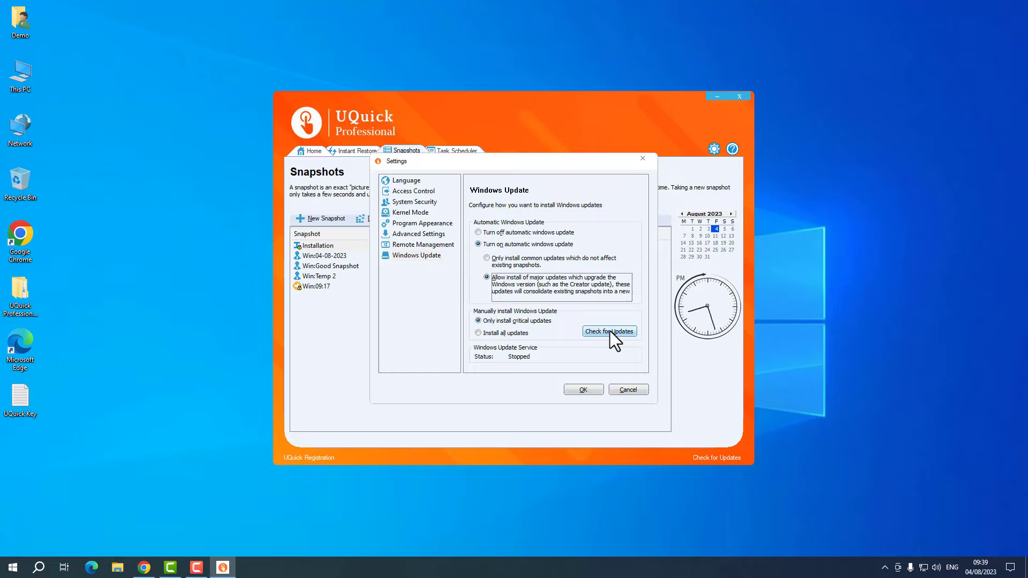
pyautogui.click(503, 333)
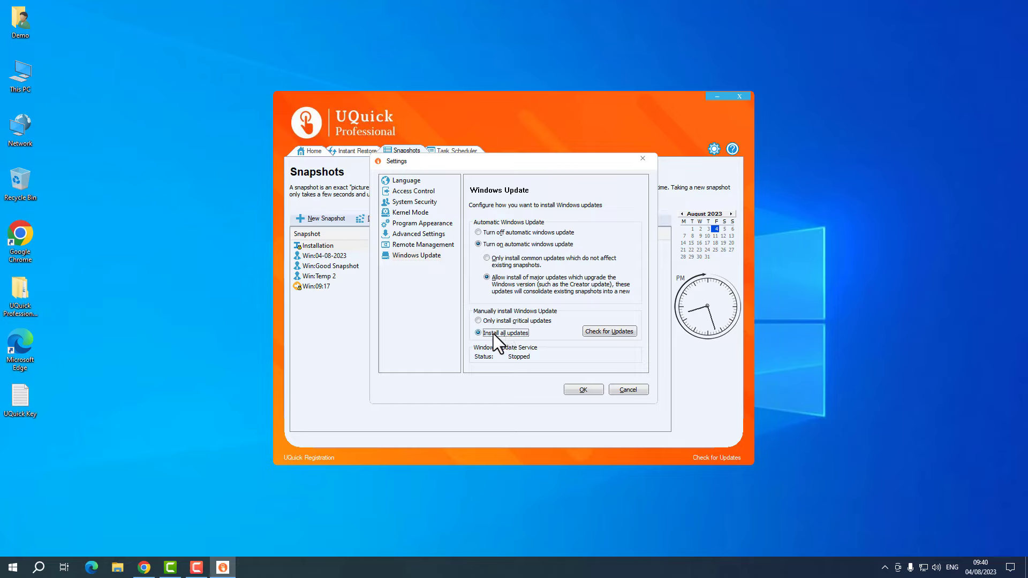
pyautogui.click(496, 259)
pyautogui.click(501, 334)
pyautogui.click(495, 232)
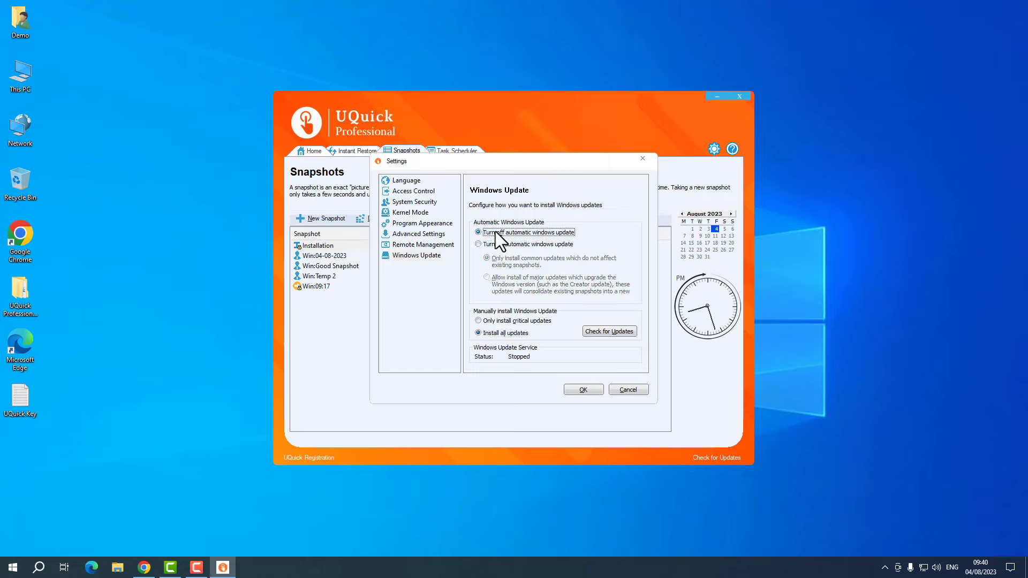
pyautogui.click(503, 322)
# - Search Start for 'update', open Check for updates, and start an update check
pyautogui.click(13, 567)
pyautogui.write('update')
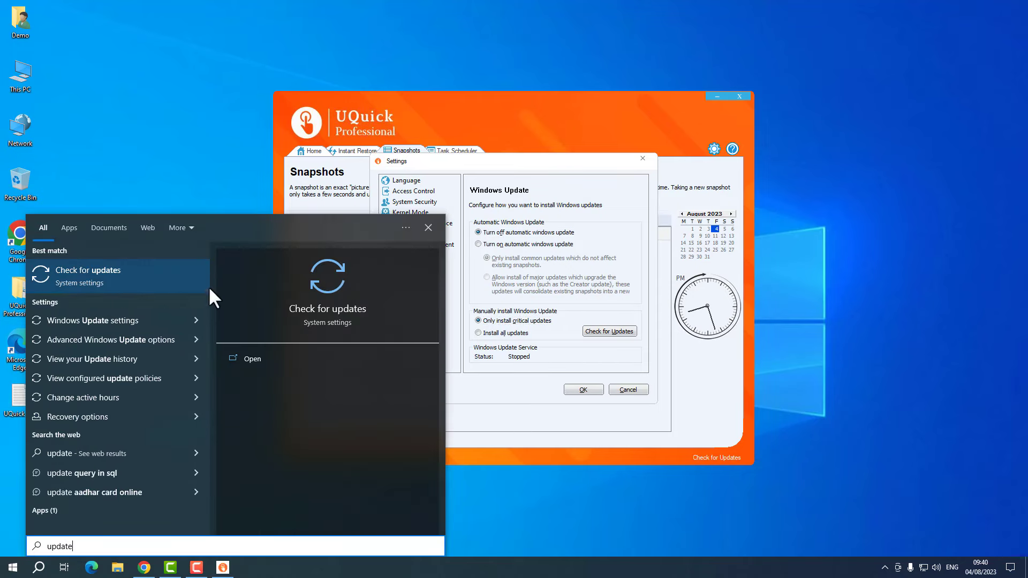
pyautogui.click(159, 279)
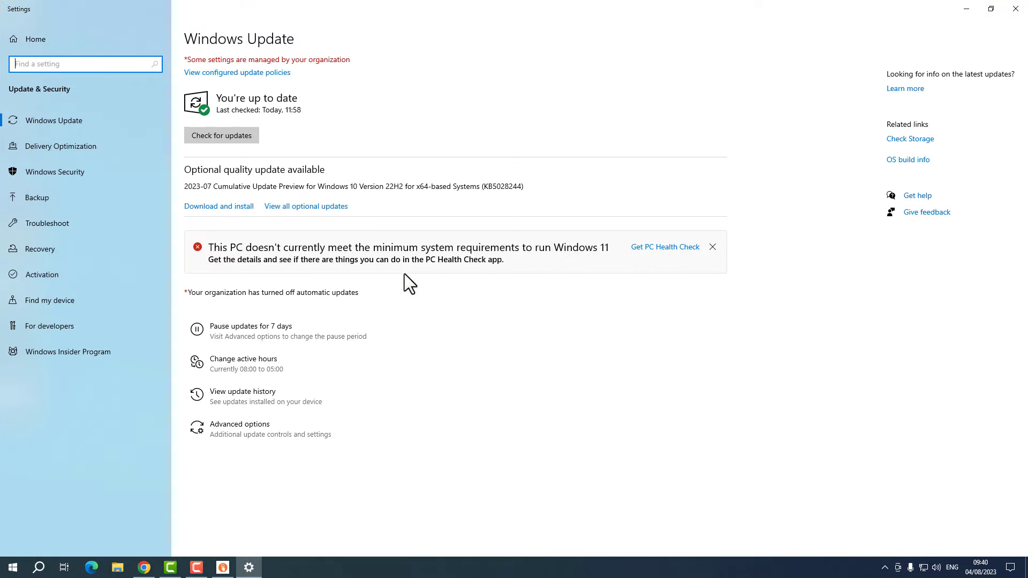
pyautogui.click(231, 137)
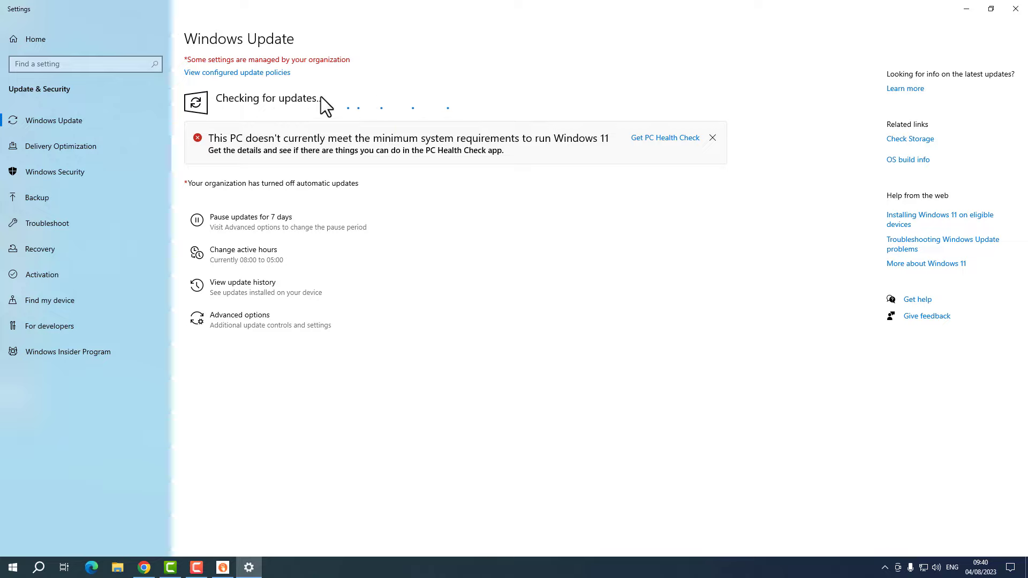
# - Confirm UQuick's update settings with OK and maximize Settings to view the Defender update installing
pyautogui.moveTo(471, 6); pyautogui.dragTo(232, 139)
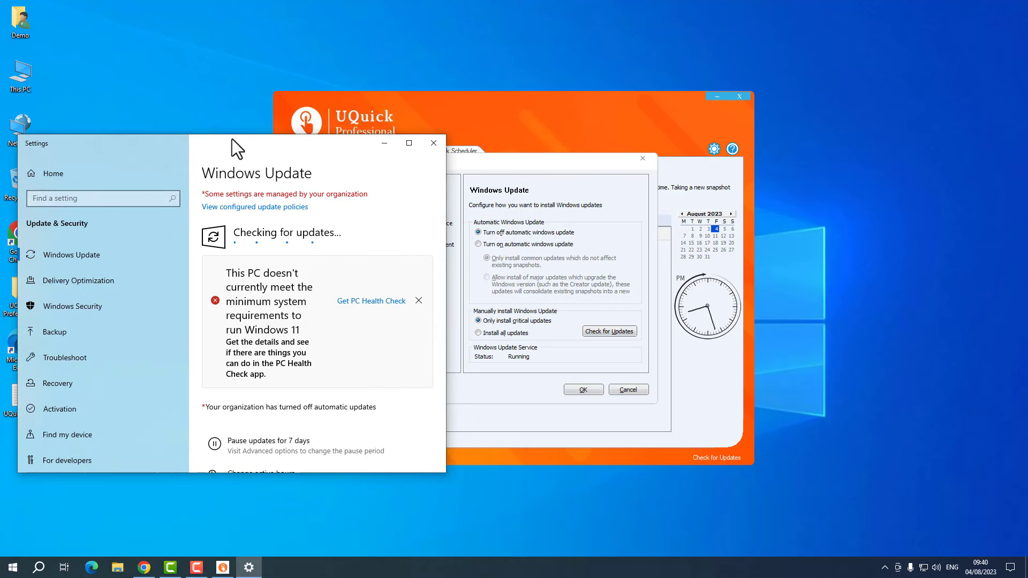
pyautogui.click(579, 389)
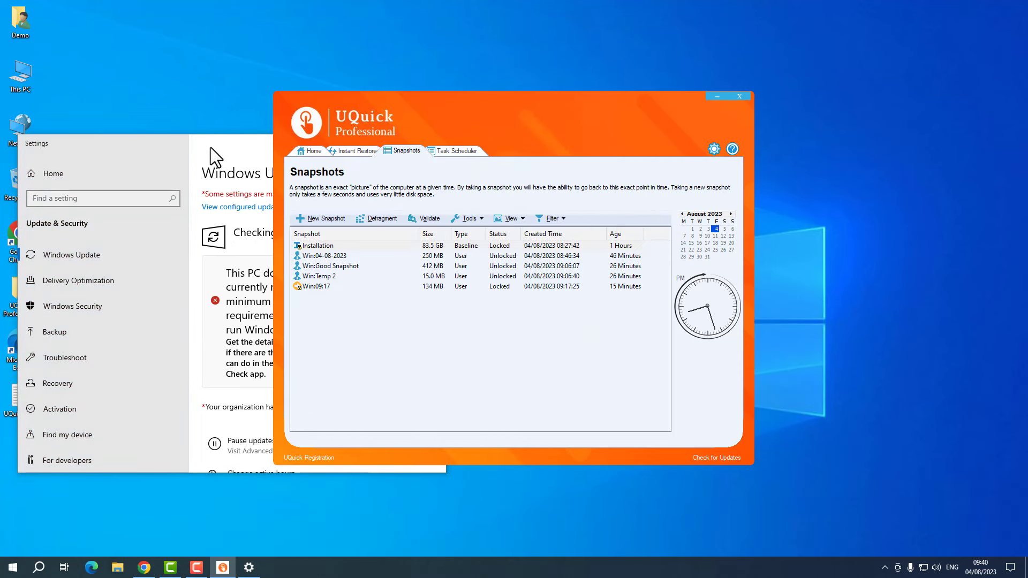
pyautogui.click(217, 140)
pyautogui.doubleClick(217, 140)
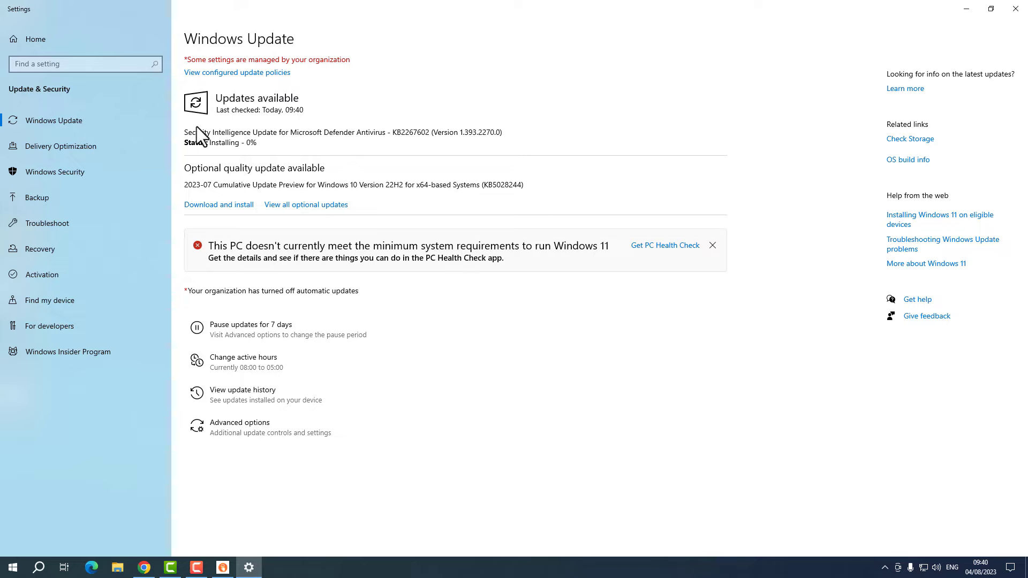
pyautogui.moveTo(195, 128); pyautogui.dragTo(382, 135)
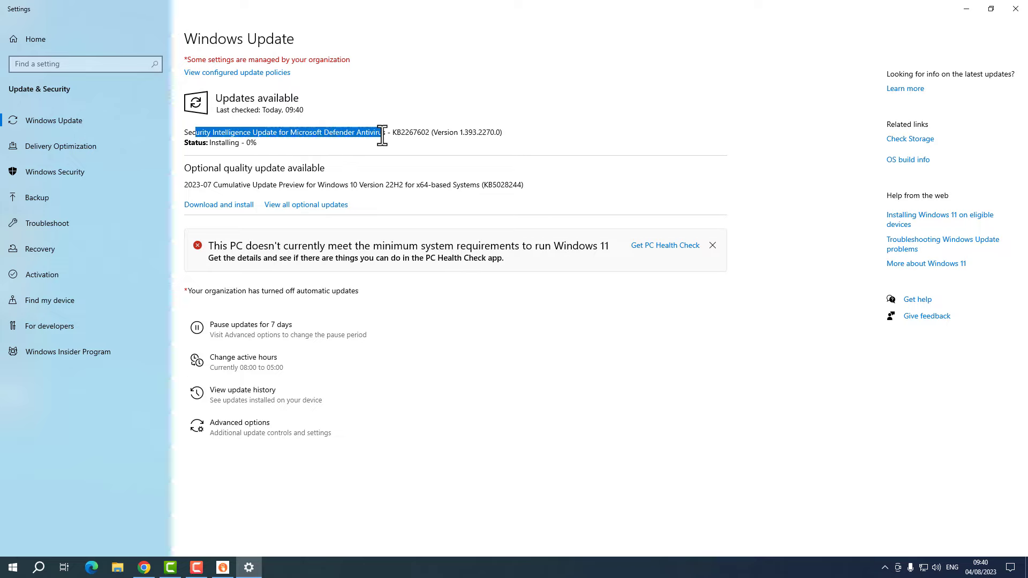
pyautogui.click(371, 135)
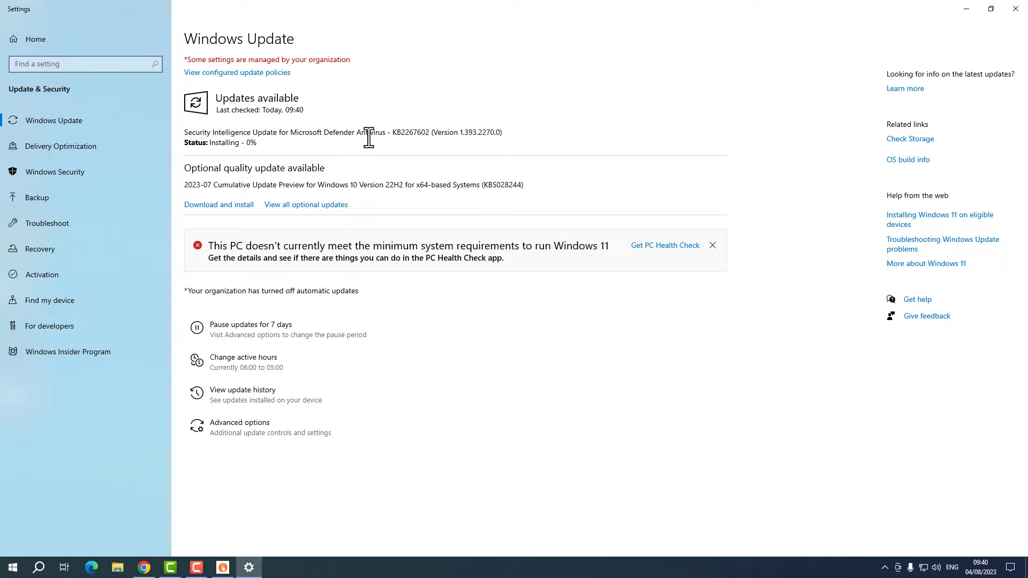
pyautogui.click(884, 568)
pyautogui.rightClick(873, 522)
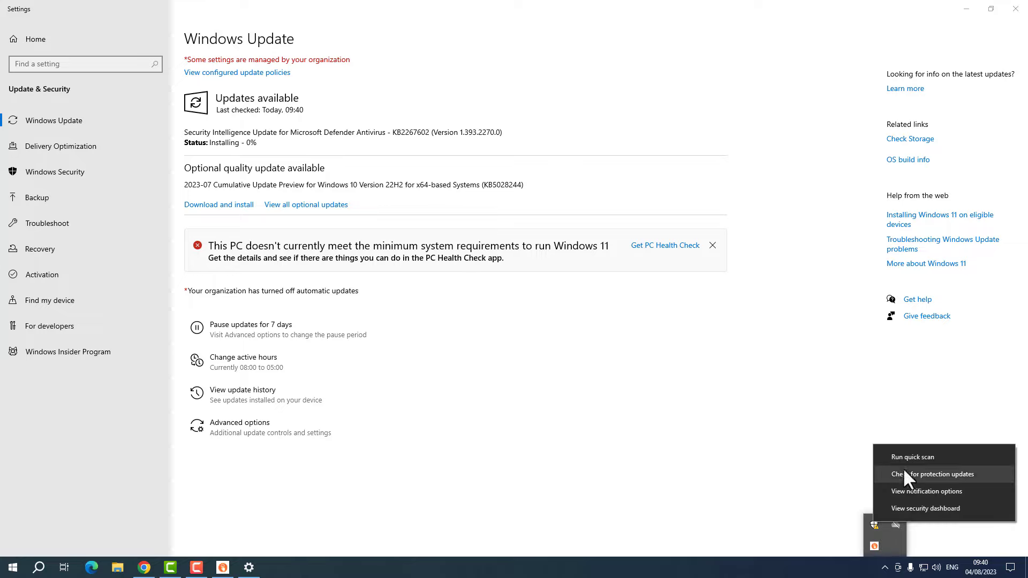
pyautogui.click(899, 507)
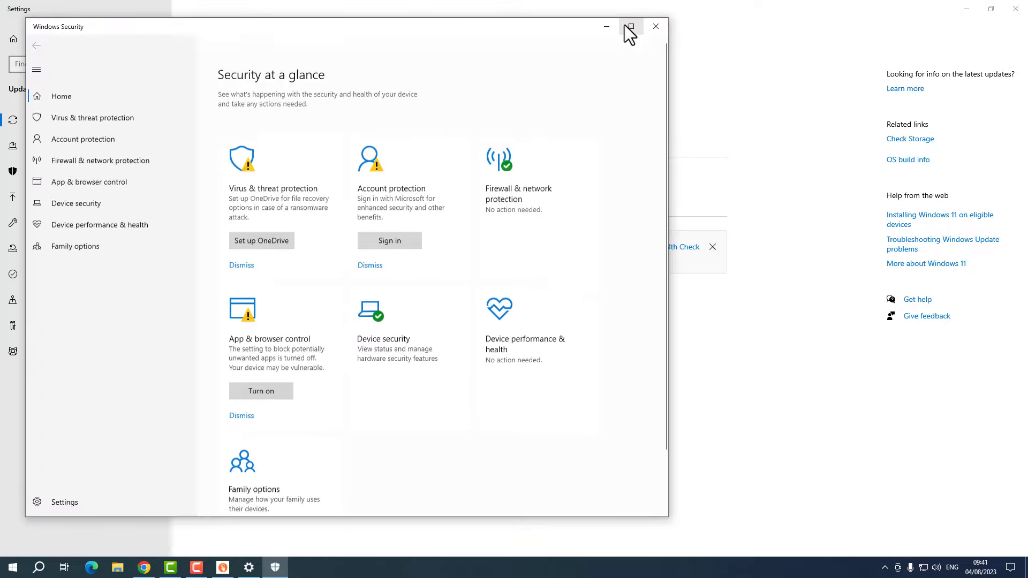
pyautogui.click(626, 26)
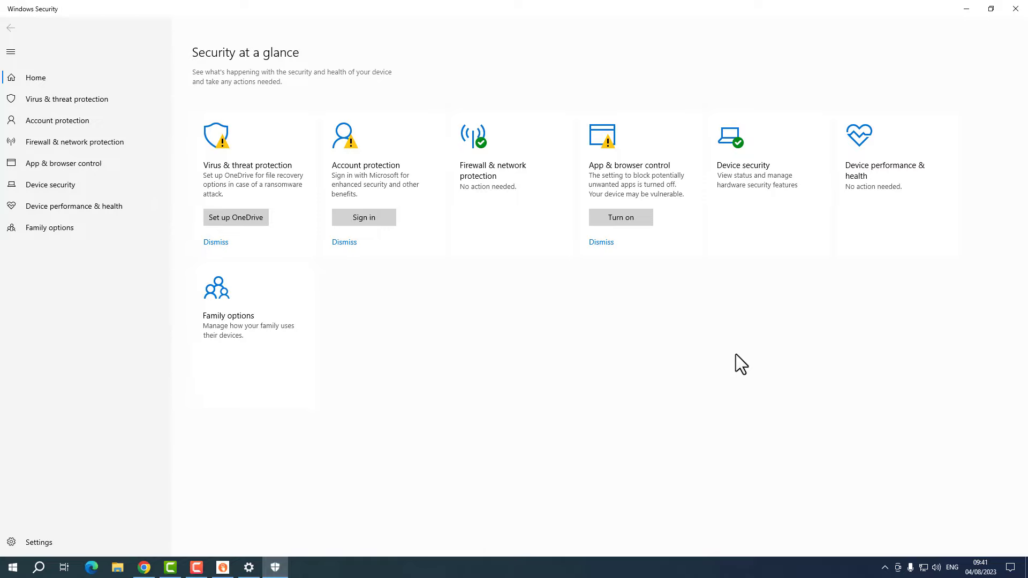
pyautogui.click(1015, 9)
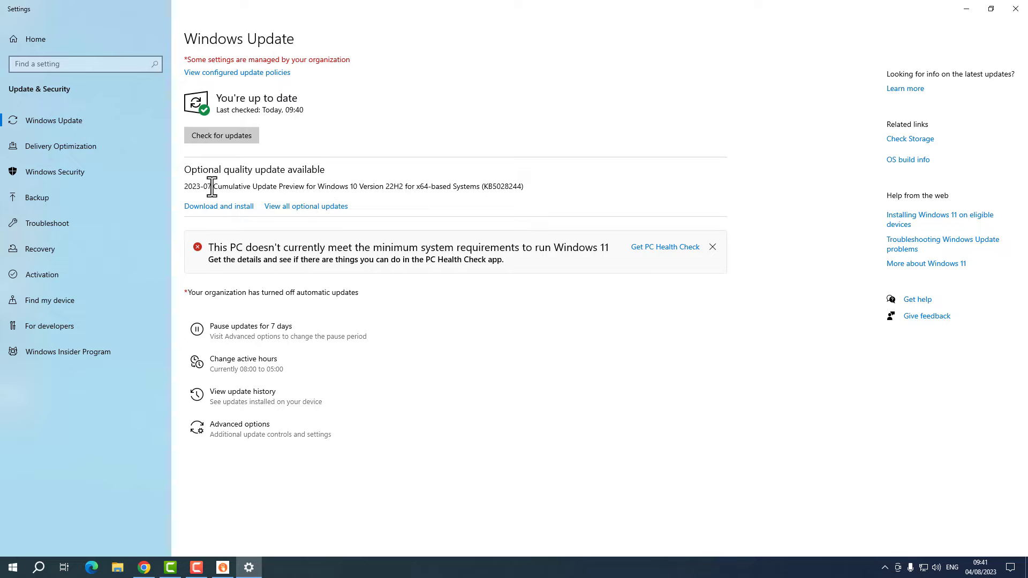
# - Restore the Windows Settings window and open UQuick's gear Settings on the Windows Update options
pyautogui.moveTo(212, 186); pyautogui.dragTo(426, 189)
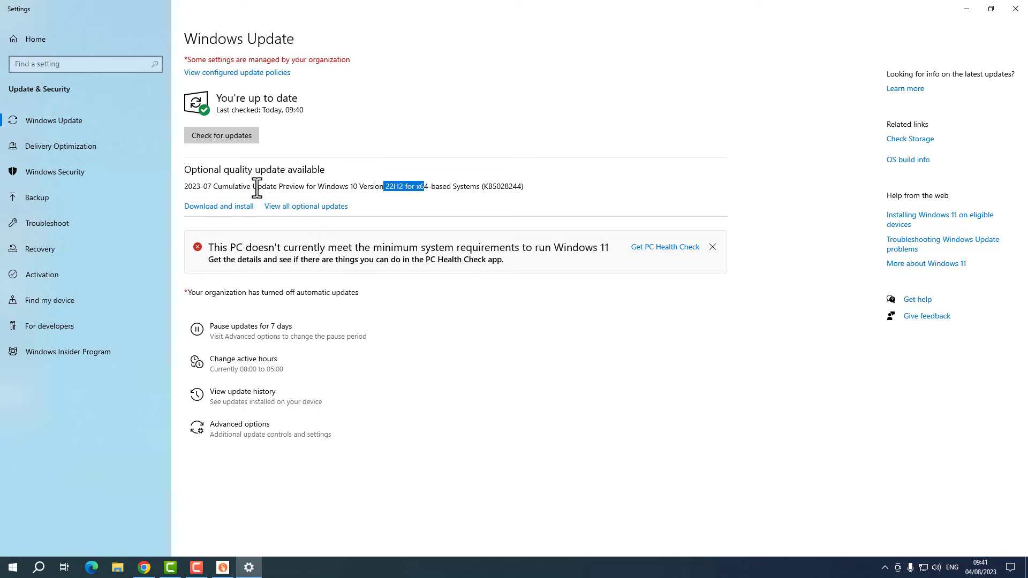
pyautogui.click(284, 183)
pyautogui.moveTo(525, 8); pyautogui.dragTo(149, 178)
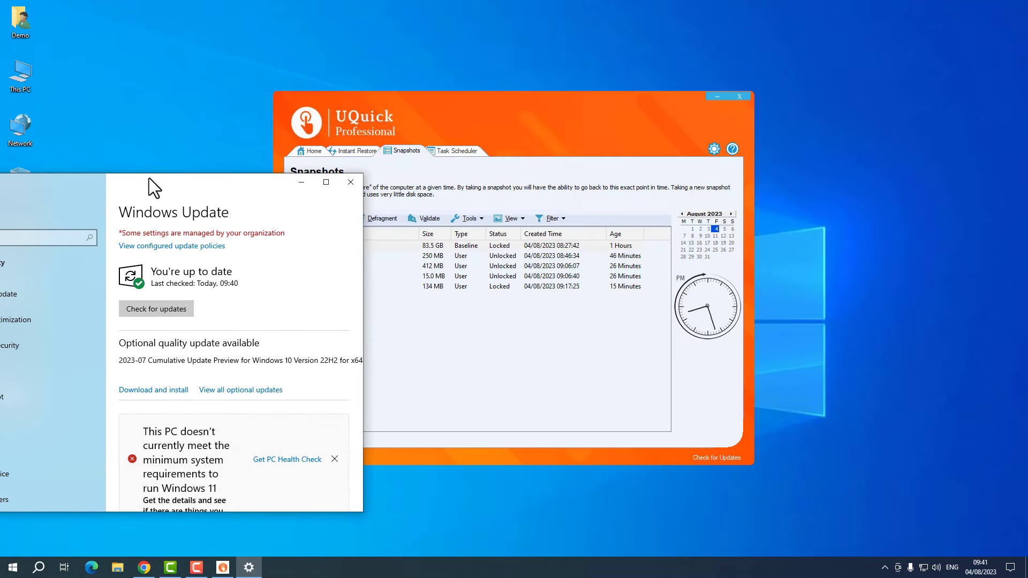
pyautogui.click(713, 148)
pyautogui.click(412, 255)
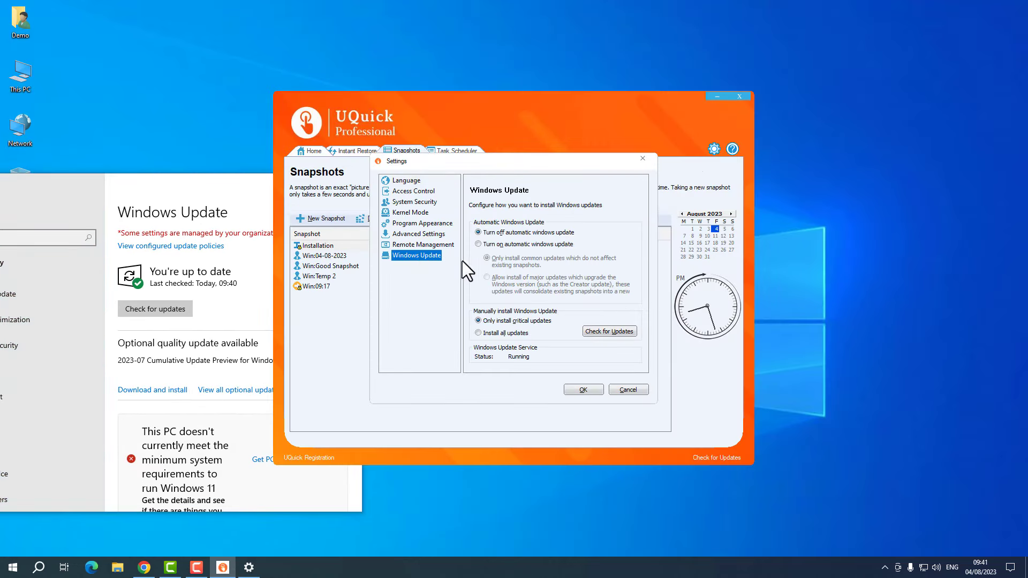
# - Compare Windows Update's organization-managed notice with UQuick's stopped update service side by side
pyautogui.click(250, 354)
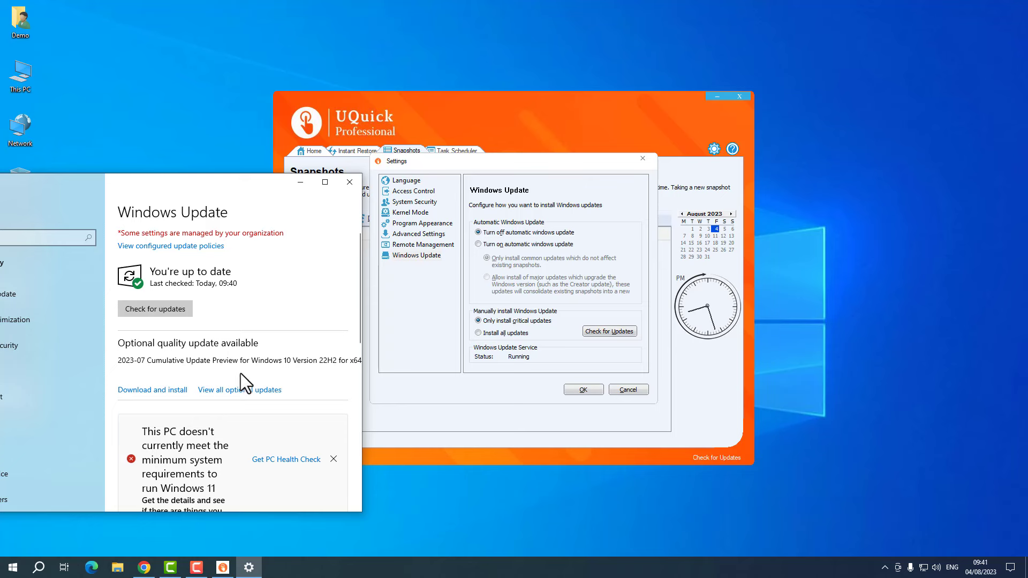
pyautogui.click(324, 182)
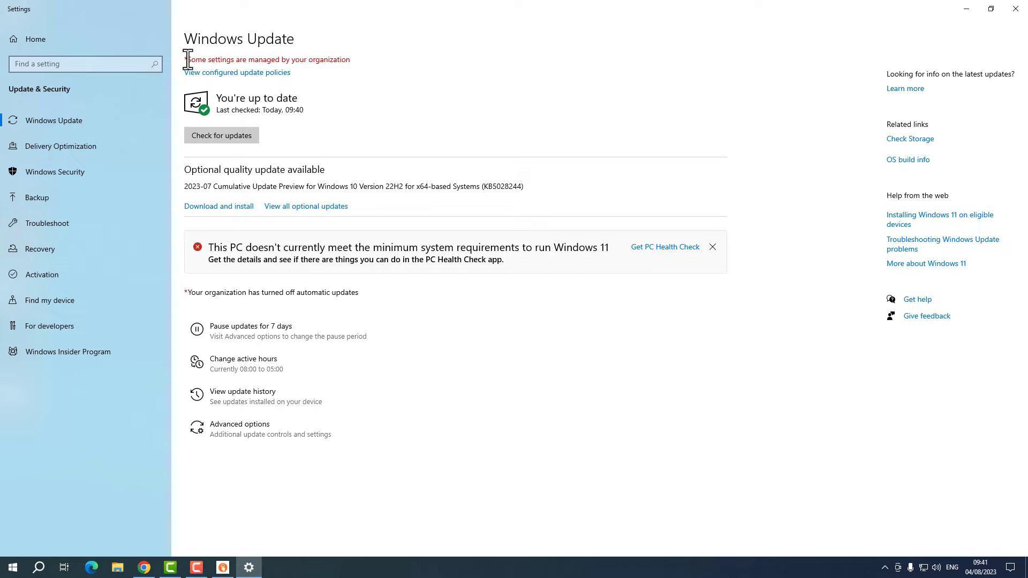
pyautogui.moveTo(188, 60); pyautogui.dragTo(355, 66)
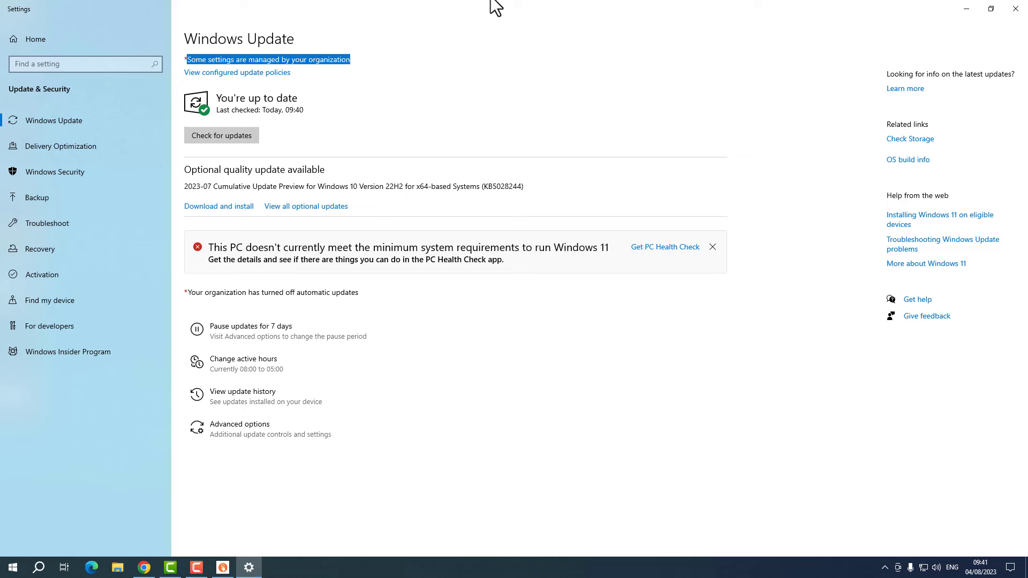
pyautogui.moveTo(495, 6); pyautogui.dragTo(202, 131)
pyautogui.click(477, 173)
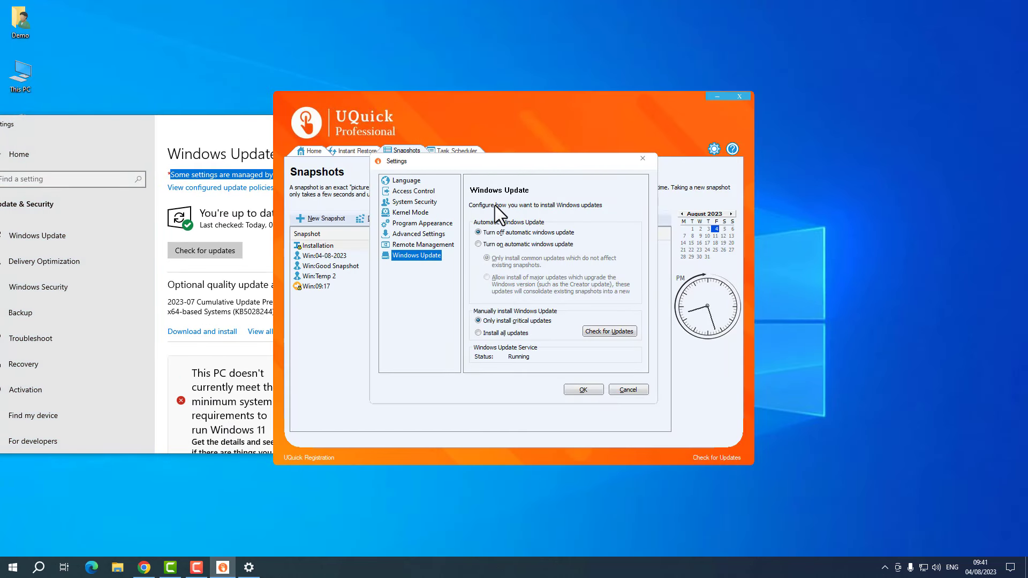
pyautogui.click(217, 198)
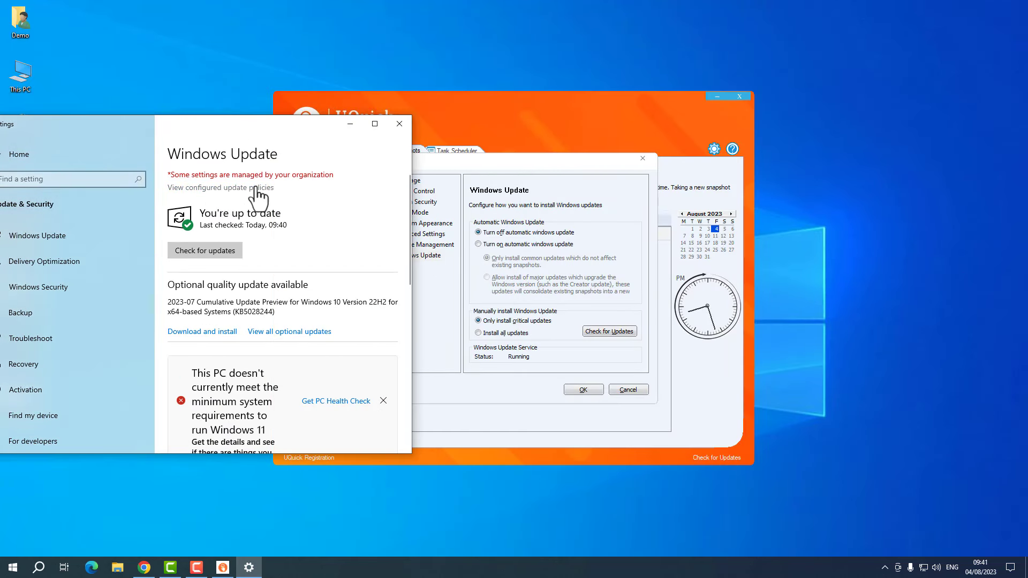
pyautogui.click(559, 188)
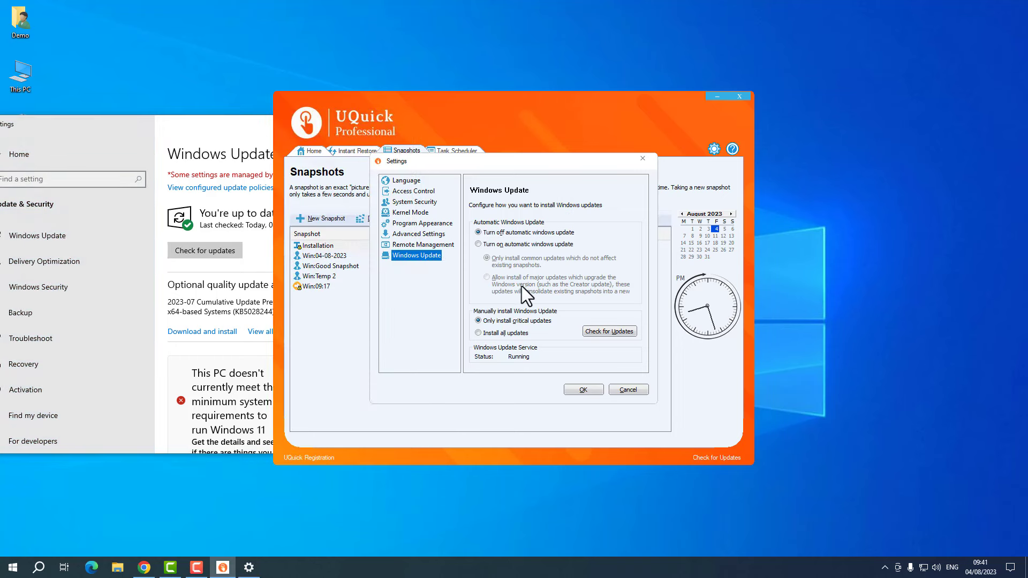
pyautogui.click(230, 198)
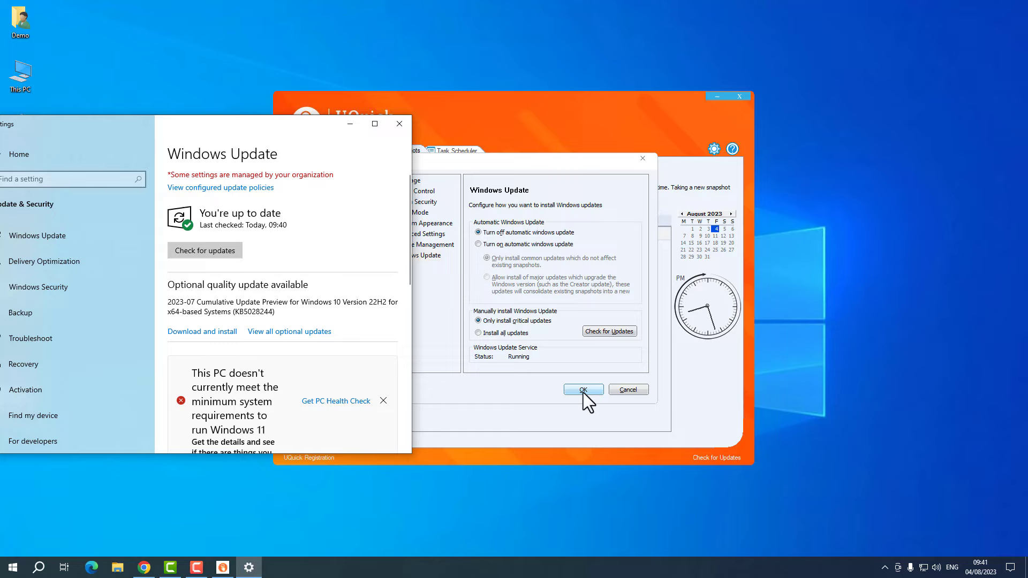
pyautogui.click(524, 361)
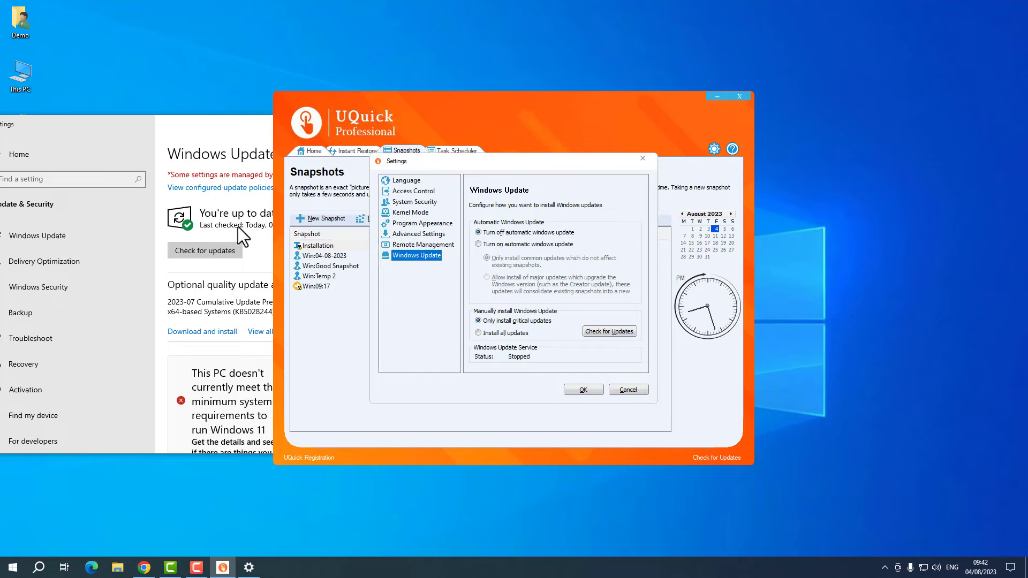
pyautogui.click(217, 126)
# - Open the Windows Security dashboard from the tray shield icon
pyautogui.click(884, 567)
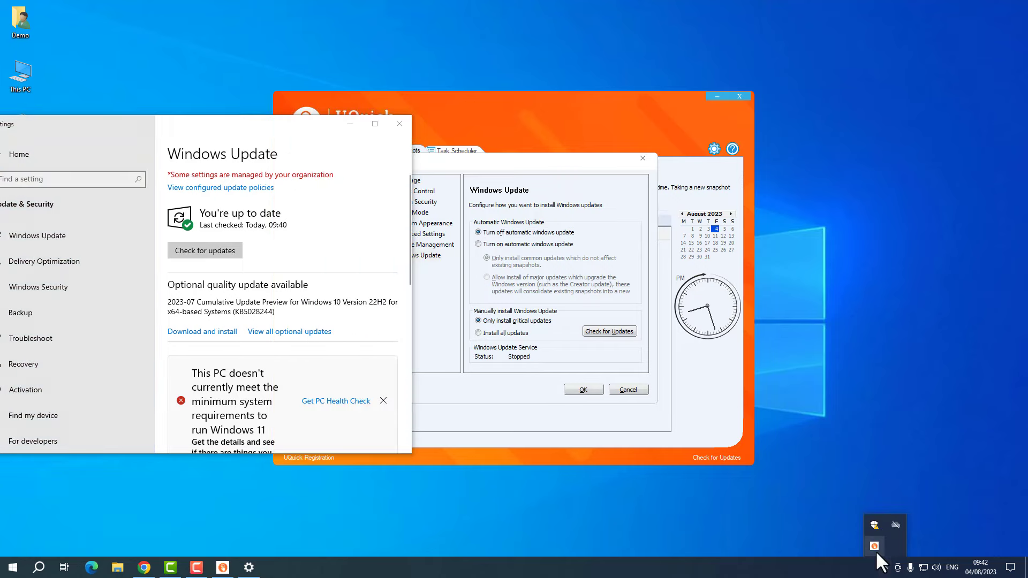
pyautogui.rightClick(866, 523)
pyautogui.click(887, 502)
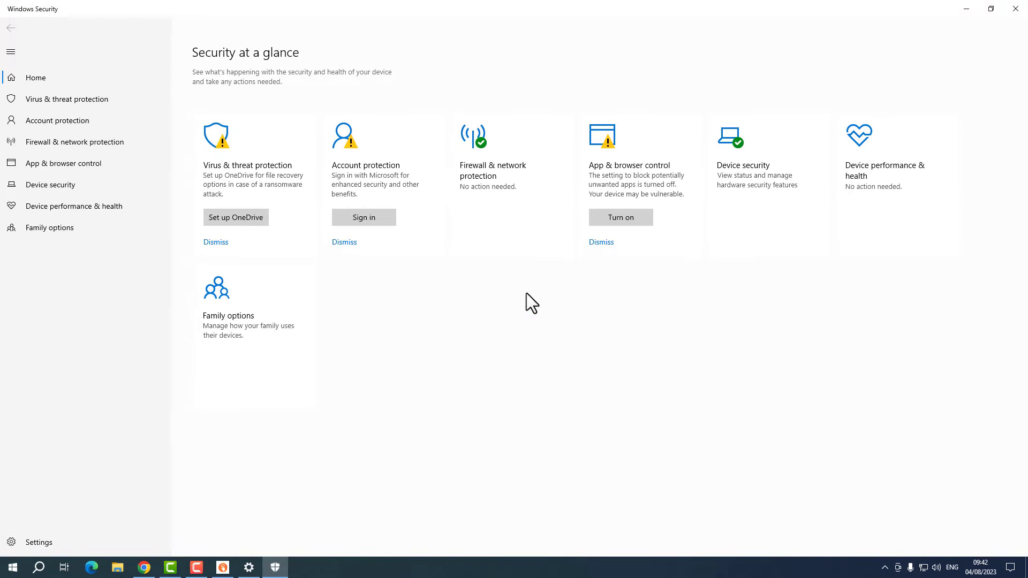
# - Review the Virus & threat protection status, then close Windows Security
pyautogui.click(239, 181)
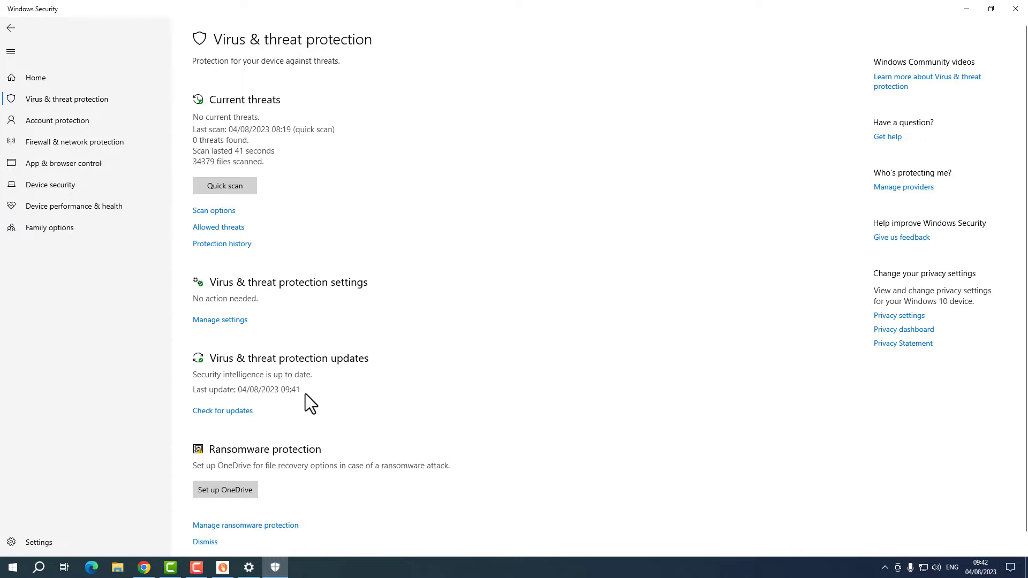
pyautogui.click(1016, 7)
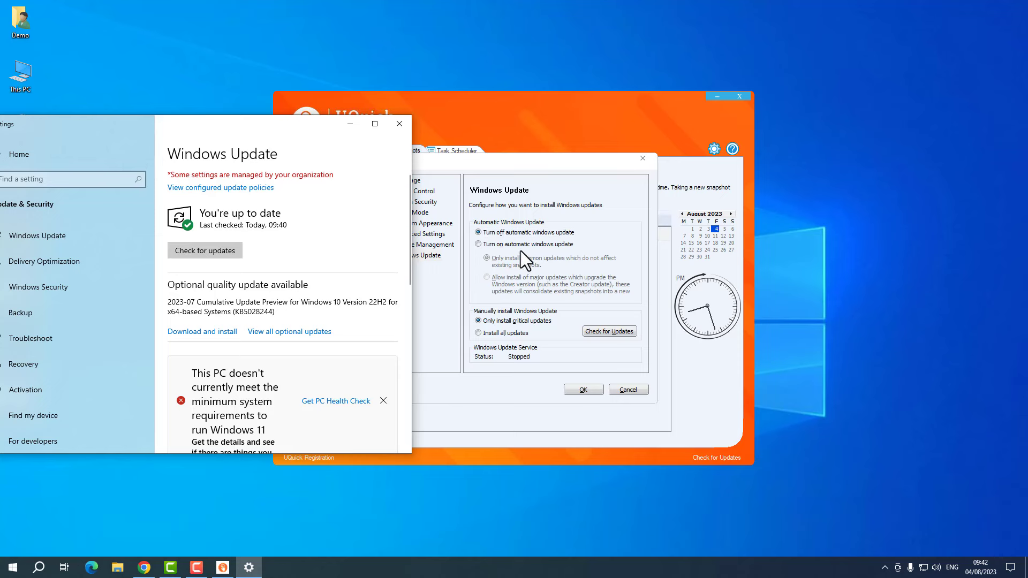
# - Confirm UQuick's Windows Update settings with OK and show the Home overview
pyautogui.click(614, 345)
pyautogui.click(583, 390)
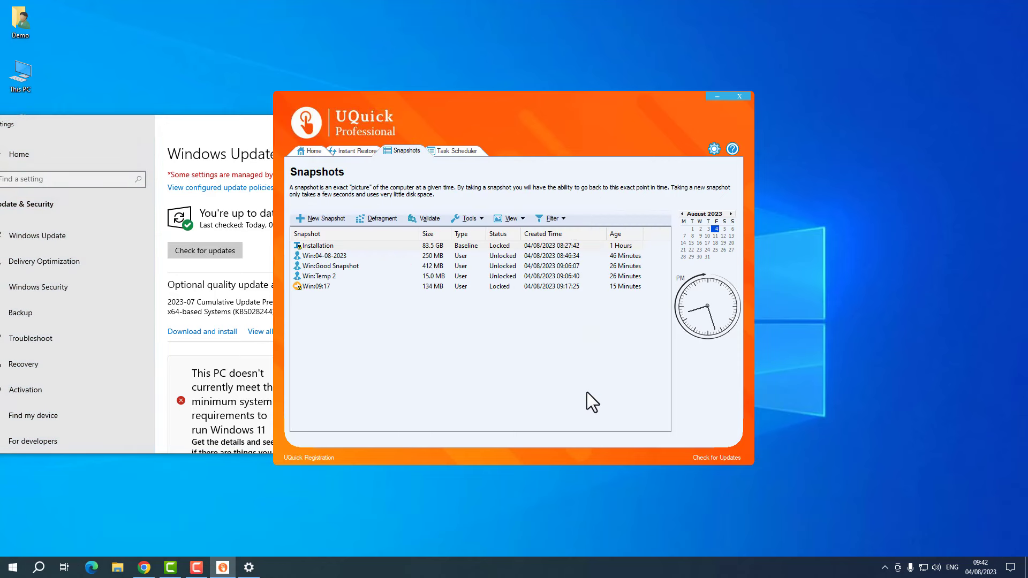
pyautogui.click(308, 151)
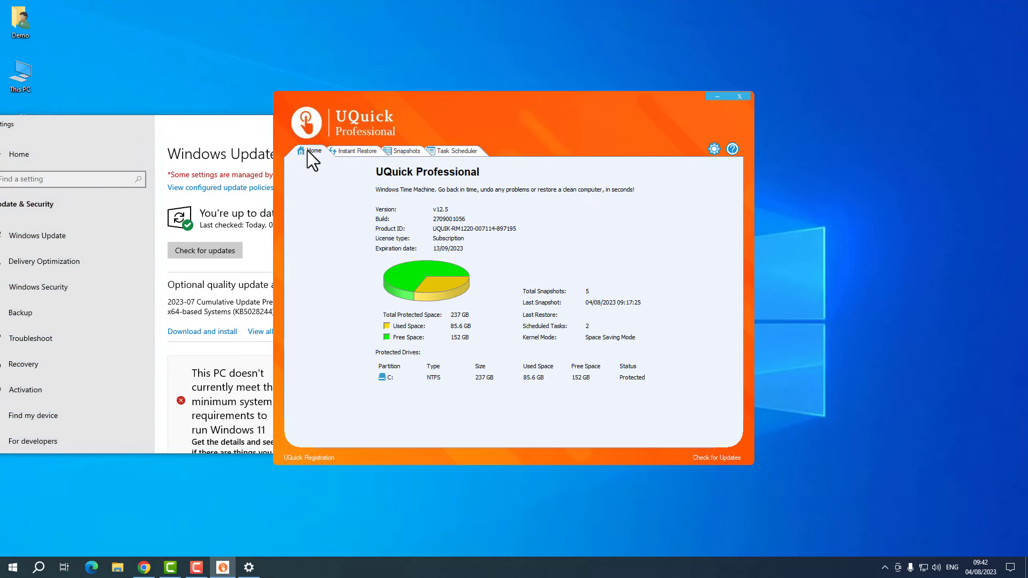
# - Close the Windows Settings window and then UQuick Professional
pyautogui.rightClick(801, 173)
pyautogui.click(834, 204)
pyautogui.moveTo(570, 103); pyautogui.dragTo(619, 101)
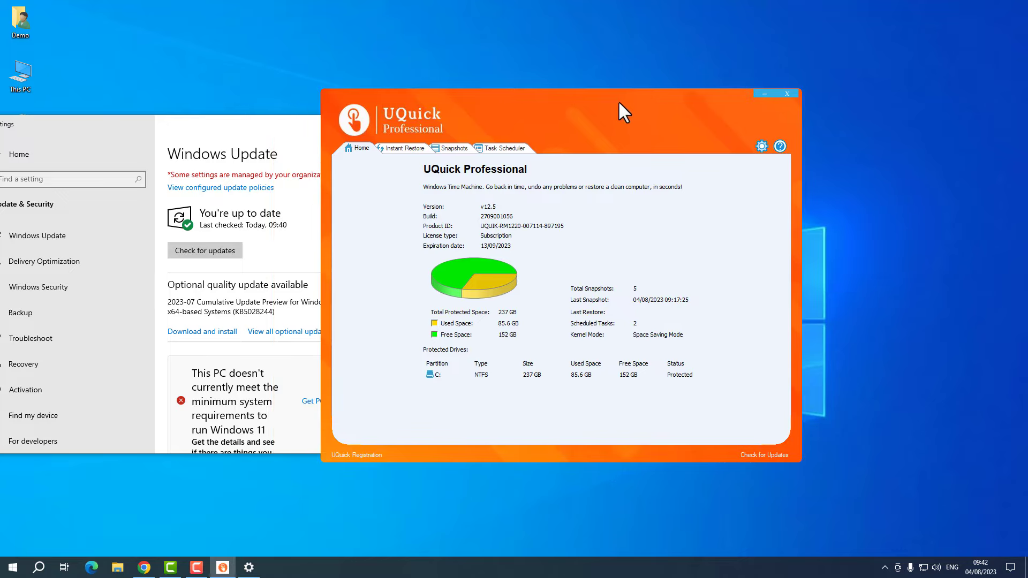
pyautogui.doubleClick(230, 129)
pyautogui.click(1016, 7)
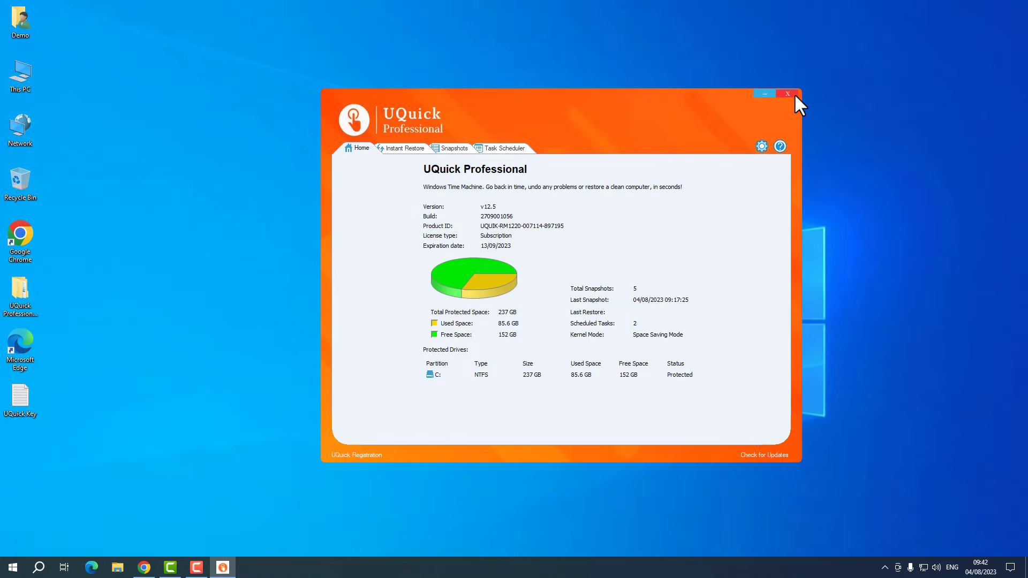
pyautogui.click(795, 95)
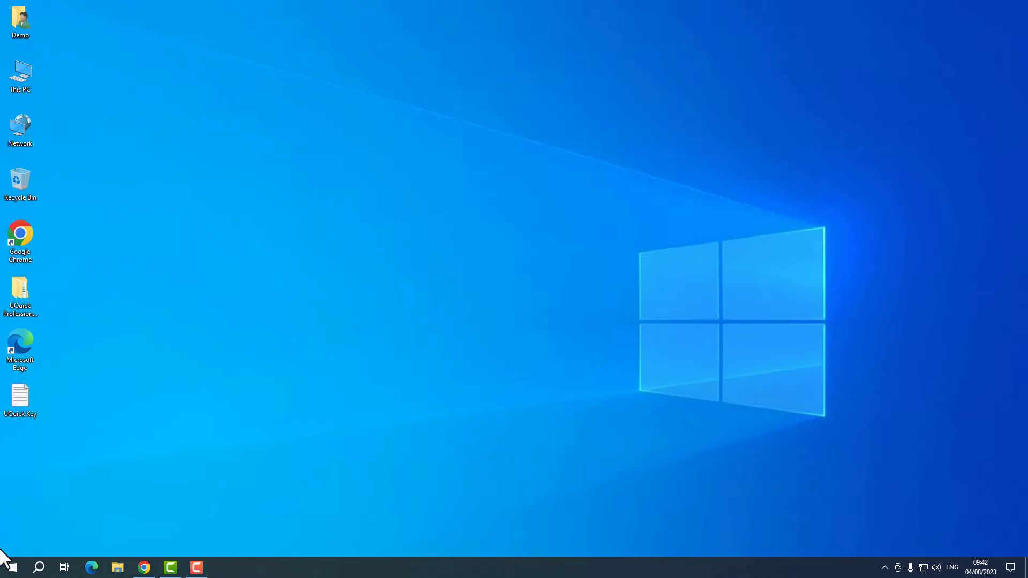
# - Open Control Panel via the 'control' search and go to the installed programs list
pyautogui.click(5, 570)
pyautogui.write('control')
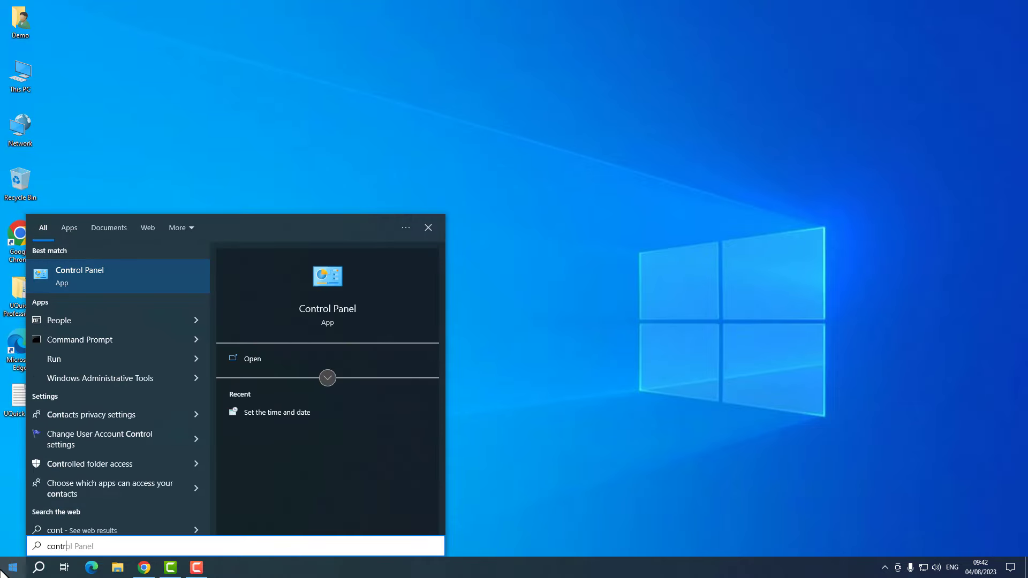
pyautogui.press('Return')
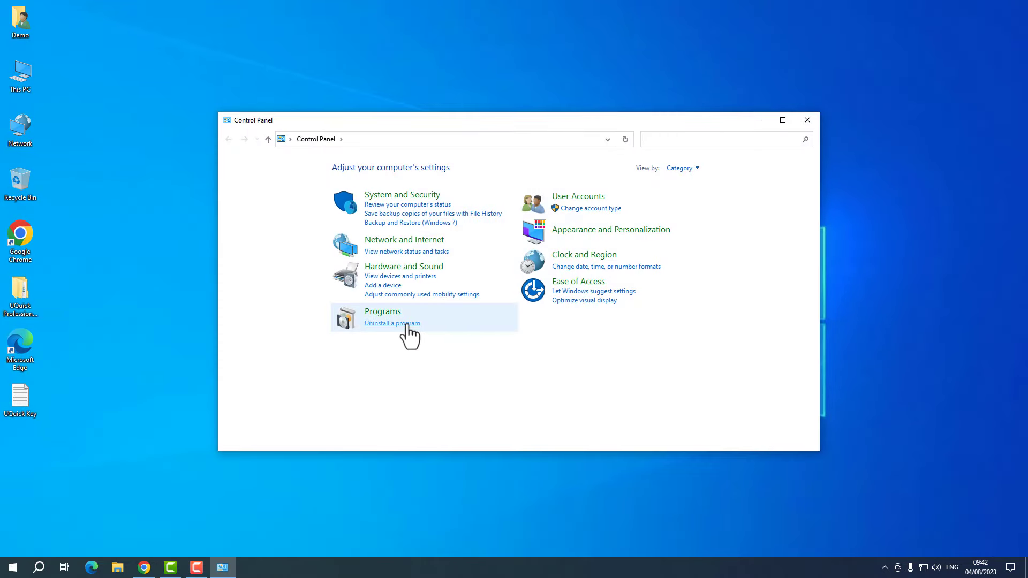
pyautogui.click(405, 327)
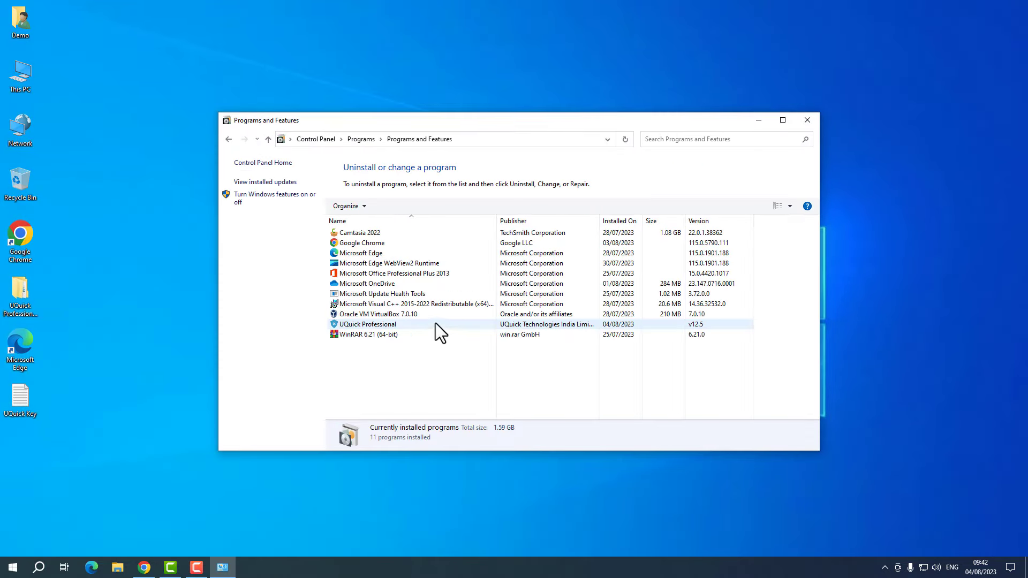
# - Launch UQuick Professional's uninstaller, declining twice before answering Yes to the confirmation
pyautogui.doubleClick(396, 323)
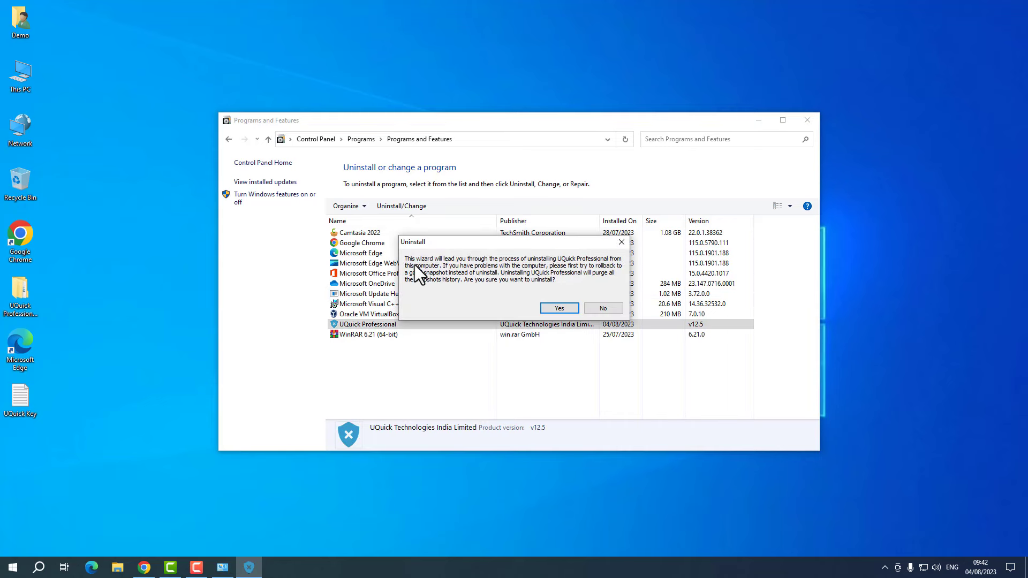
pyautogui.click(617, 307)
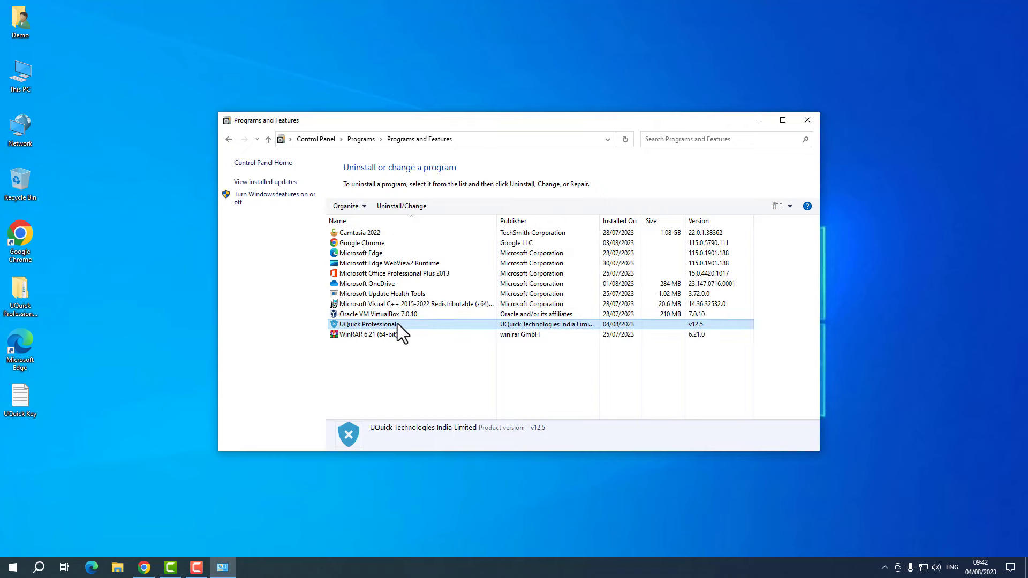
pyautogui.click(401, 208)
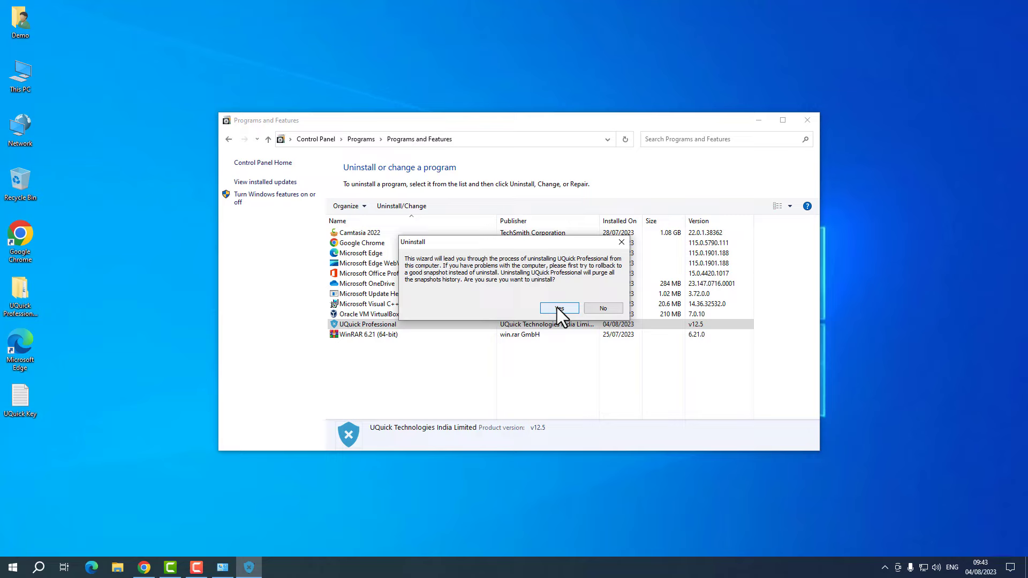
pyautogui.click(599, 310)
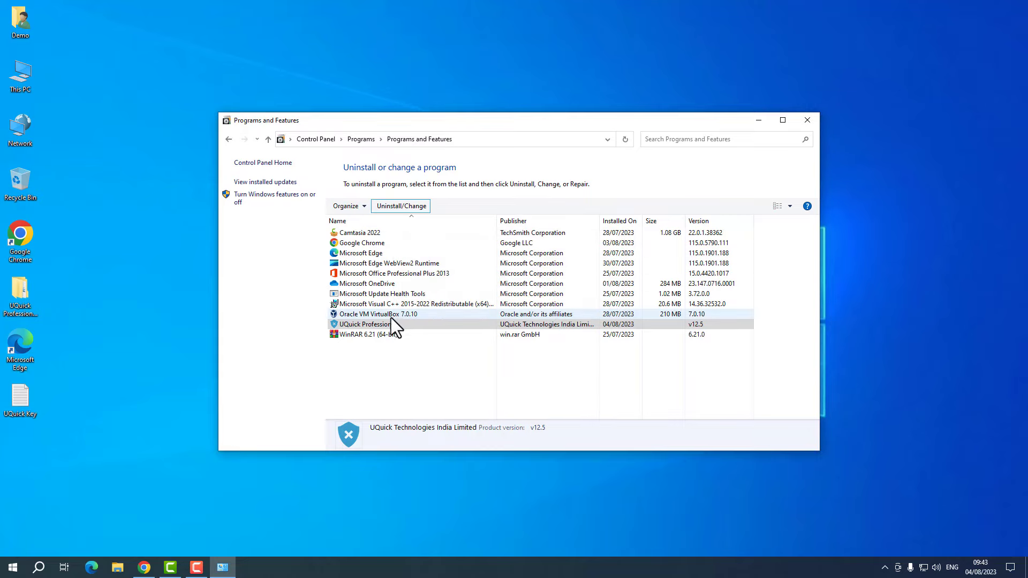
pyautogui.click(400, 207)
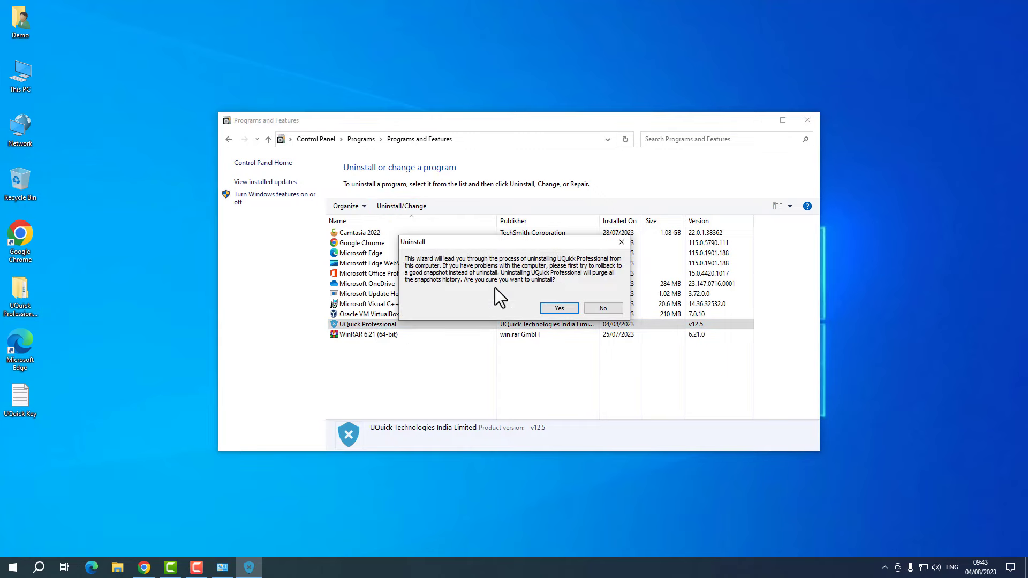
pyautogui.click(562, 306)
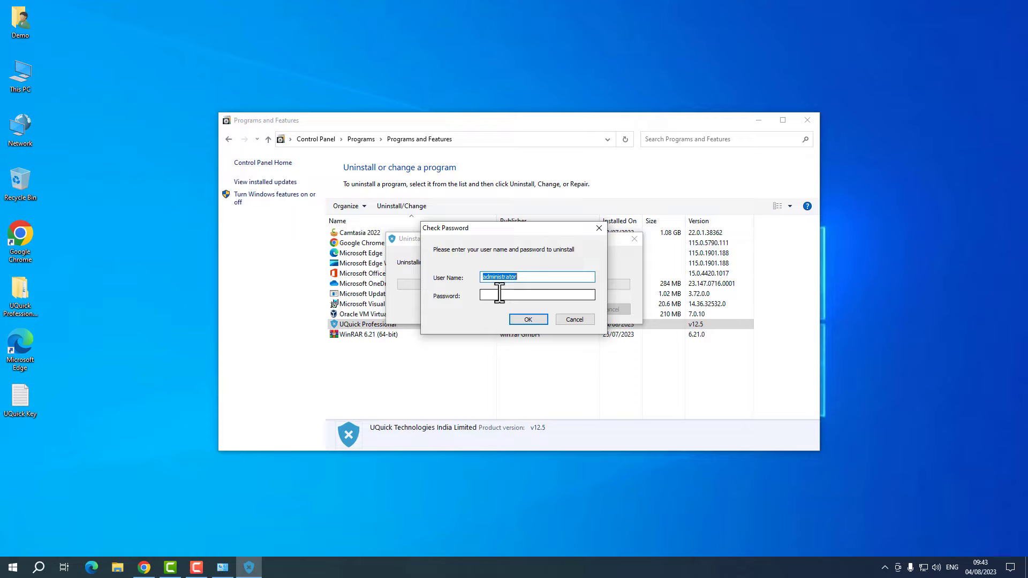
# - Try logging in with a user name and password, and acknowledge the invalid login warning
pyautogui.write('customer')
pyautogui.click(500, 294)
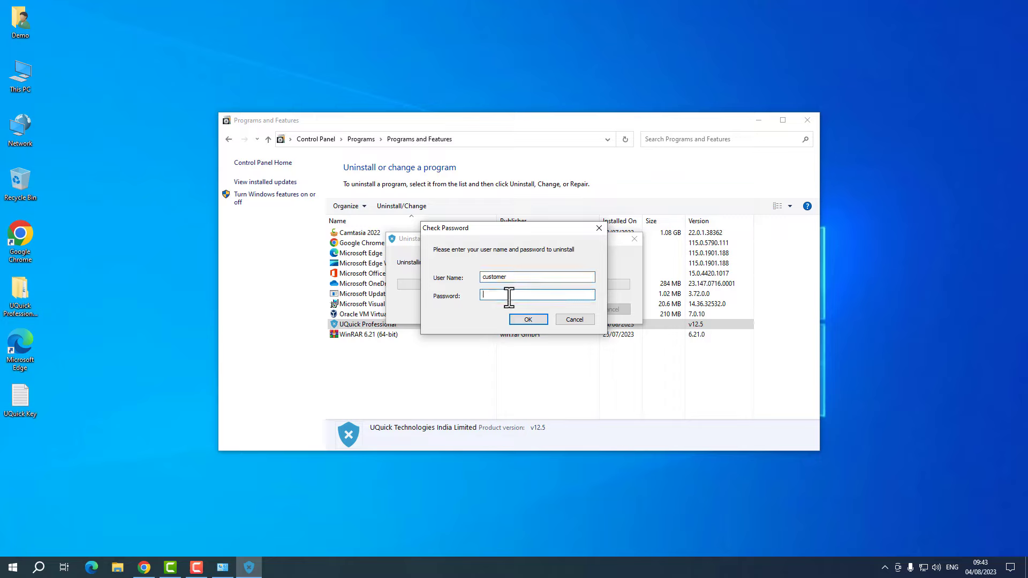
pyautogui.write('********')
pyautogui.click(525, 320)
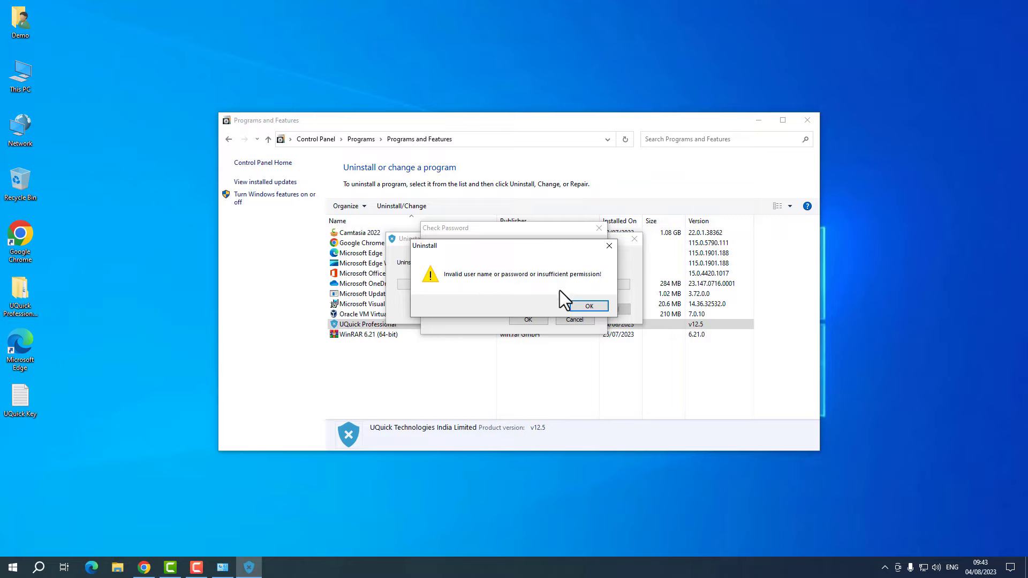
pyautogui.click(581, 306)
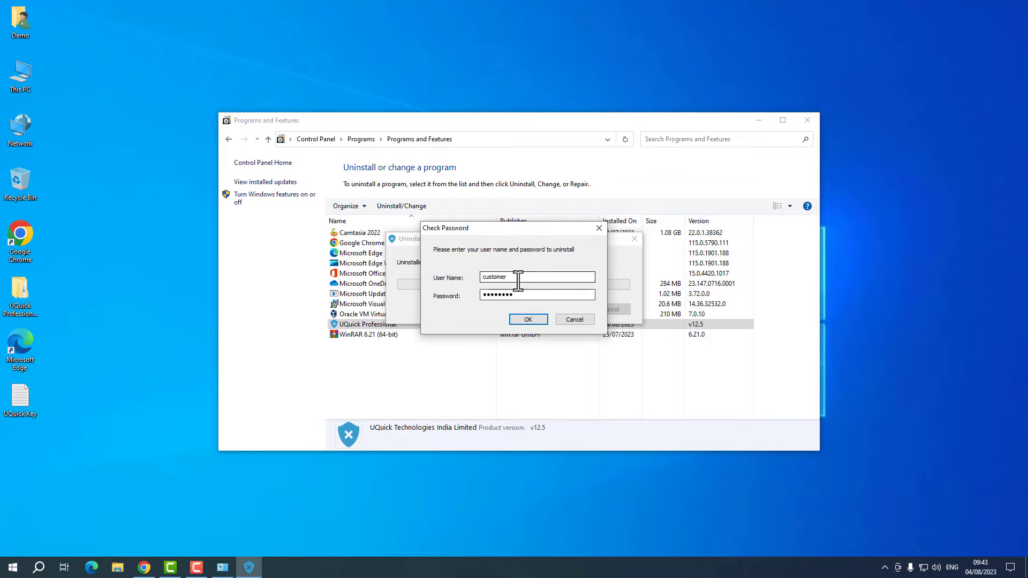
# - Log in with the administrator credentials, then cancel uninstallation and dismiss the compatibility warning
pyautogui.moveTo(518, 280); pyautogui.dragTo(407, 271)
pyautogui.write('admin')
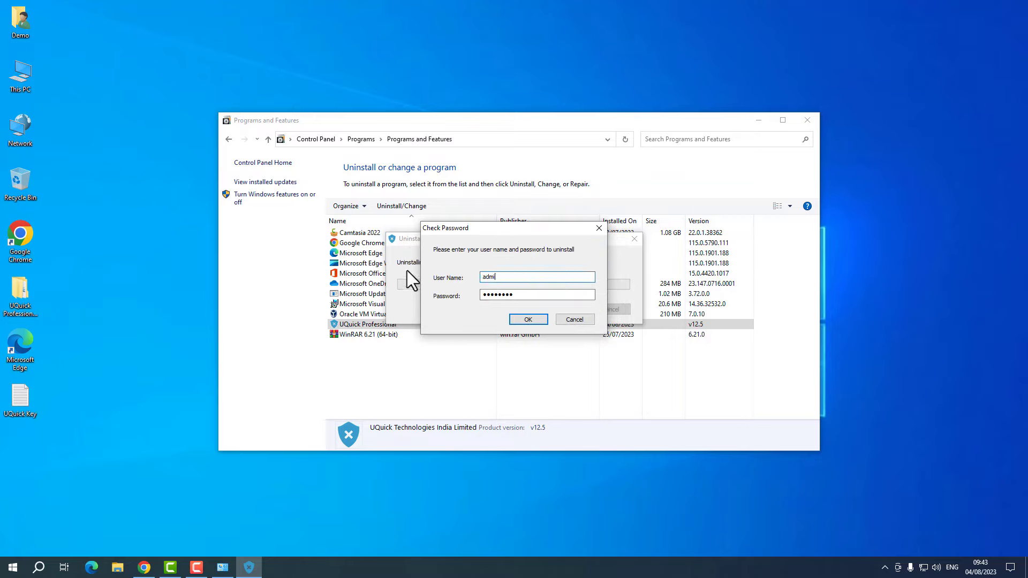
pyautogui.press('BackSpace')
pyautogui.write('noi')
pyautogui.press('BackSpace')
pyautogui.press('BackSpace')
pyautogui.press('BackSpace')
pyautogui.press('BackSpace')
pyautogui.press('BackSpace')
pyautogui.press('BackSpace')
pyautogui.press('BackSpace')
pyautogui.write('administrator')
pyautogui.press('Tab')
pyautogui.write('•••')
pyautogui.click(528, 320)
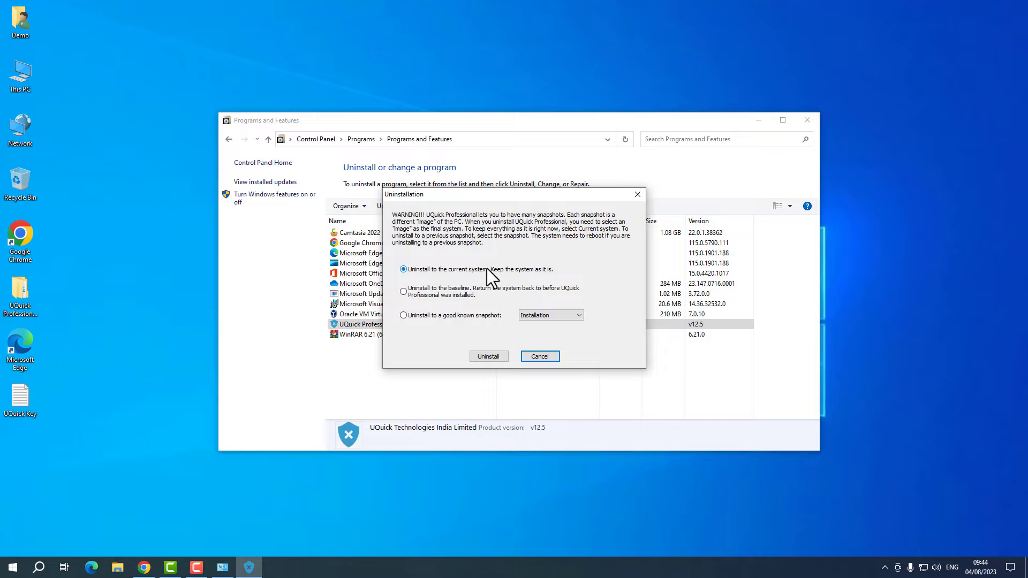
pyautogui.click(549, 359)
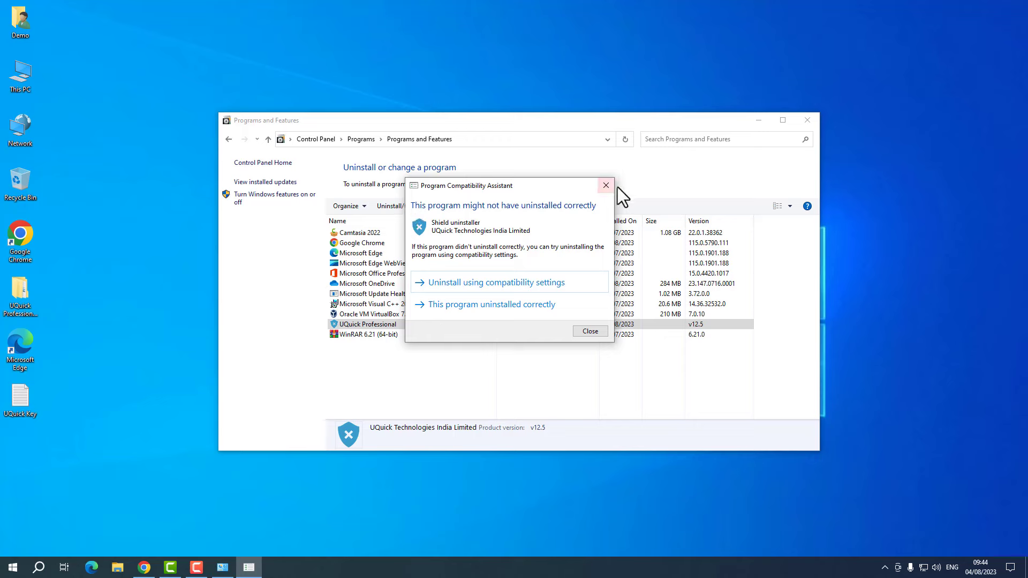
pyautogui.click(606, 185)
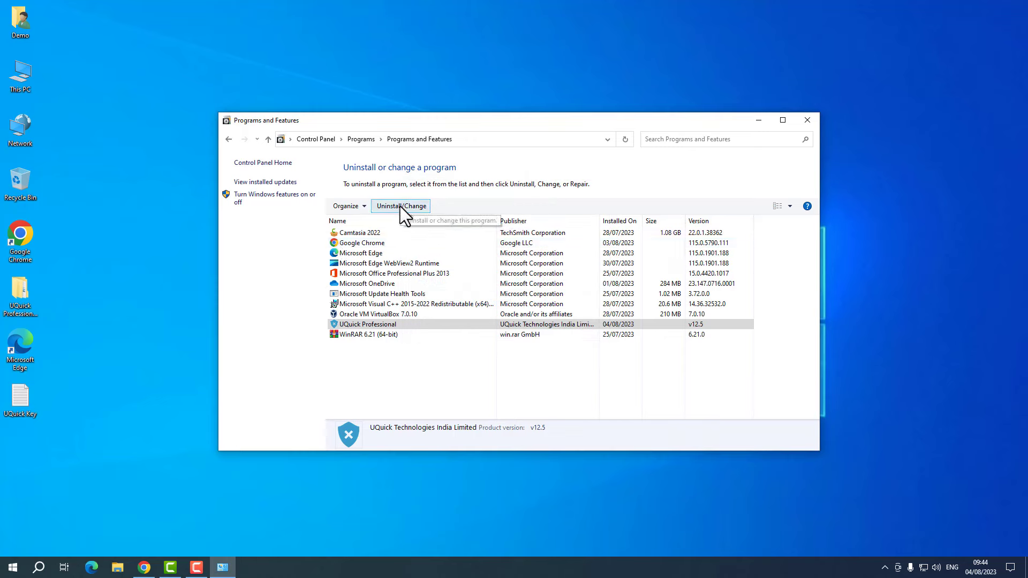
# - Restart UQuick Professional's uninstall, answer Yes, and submit the account password
pyautogui.click(386, 324)
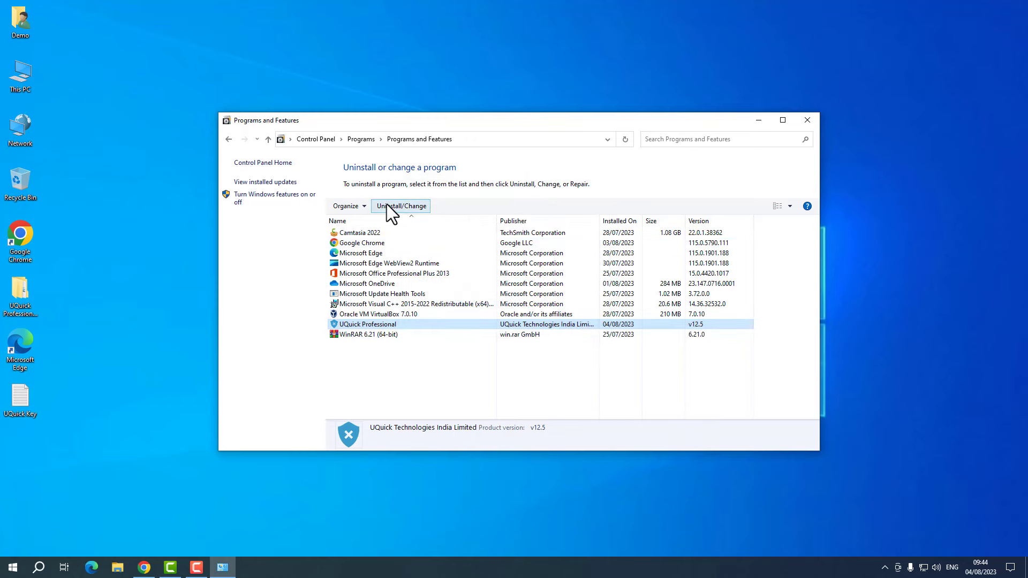
pyautogui.click(386, 205)
pyautogui.click(555, 308)
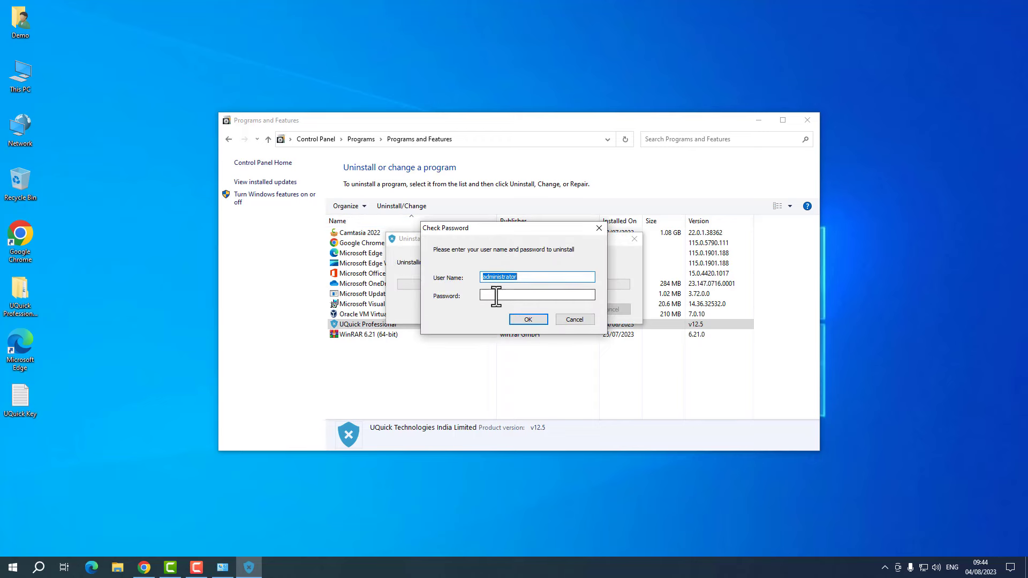
pyautogui.click(496, 296)
pyautogui.click(532, 319)
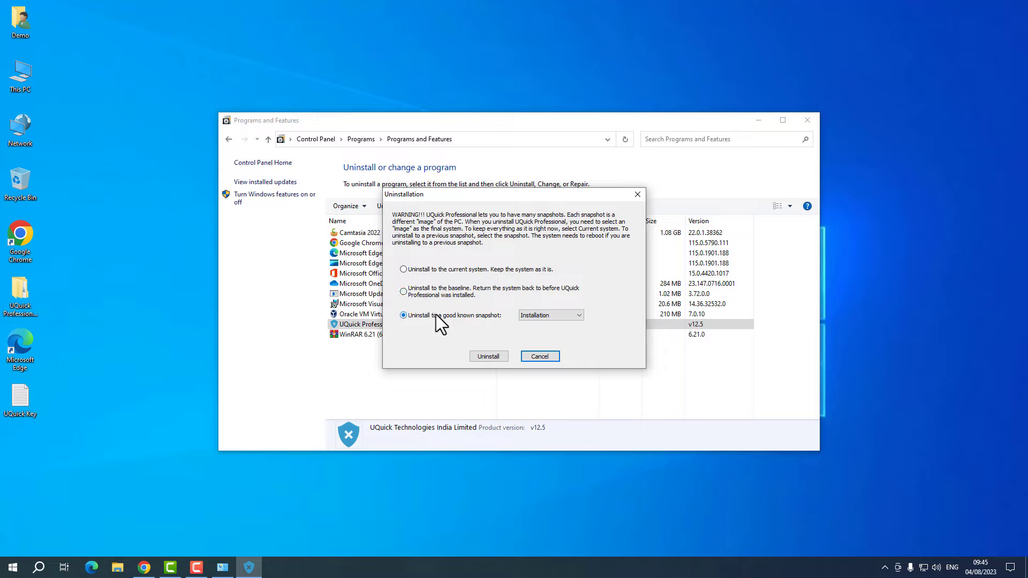
# - Select Win:04-08-2023 as the rollback snapshot, then cancel the Uninstallation dialog
pyautogui.click(535, 316)
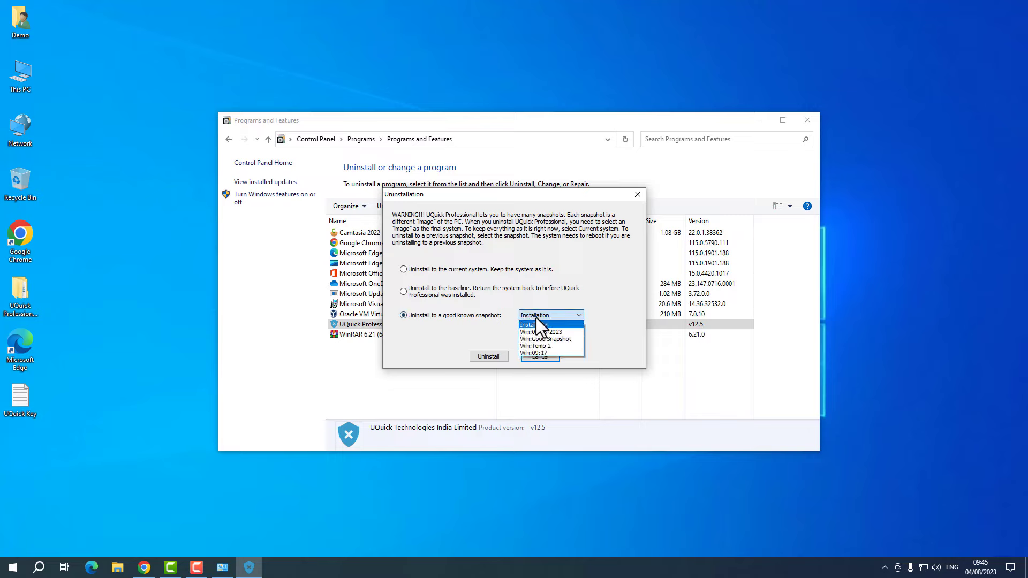
pyautogui.click(471, 318)
pyautogui.click(545, 317)
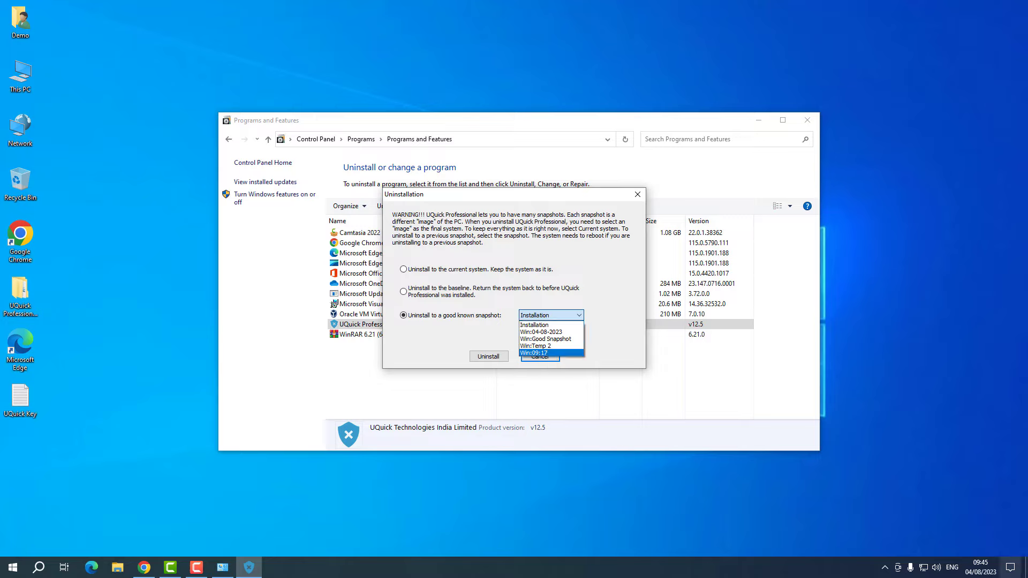
pyautogui.click(557, 332)
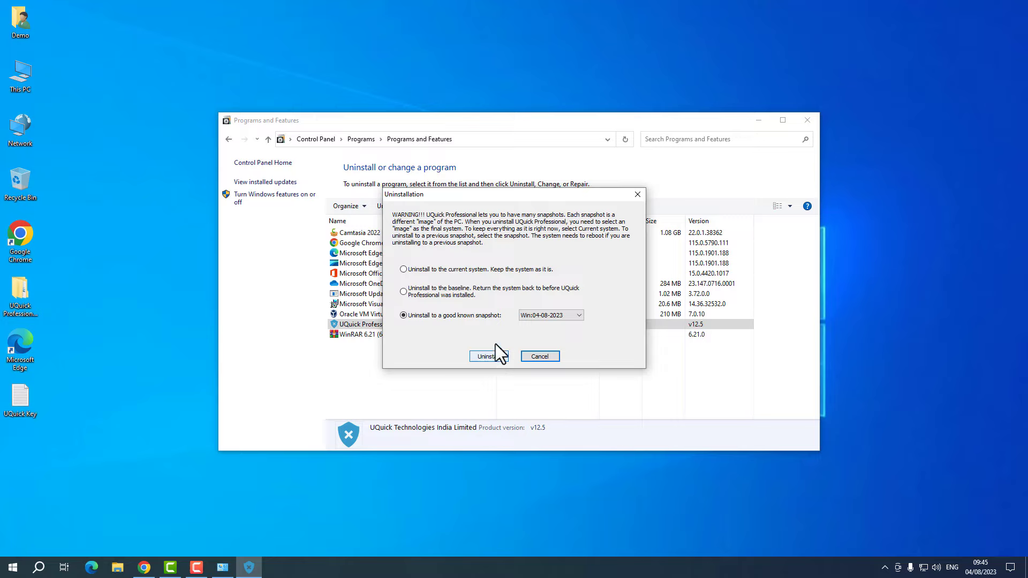
pyautogui.click(528, 316)
pyautogui.click(542, 333)
pyautogui.click(534, 357)
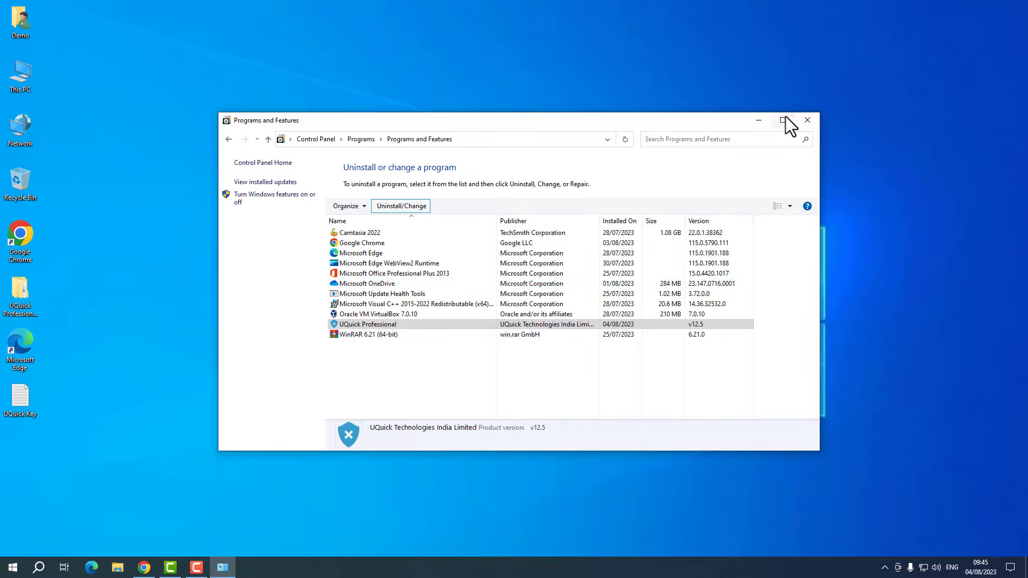
# - Close the Programs and Features window and refresh the desktop twice
pyautogui.click(805, 120)
pyautogui.rightClick(529, 143)
pyautogui.click(562, 175)
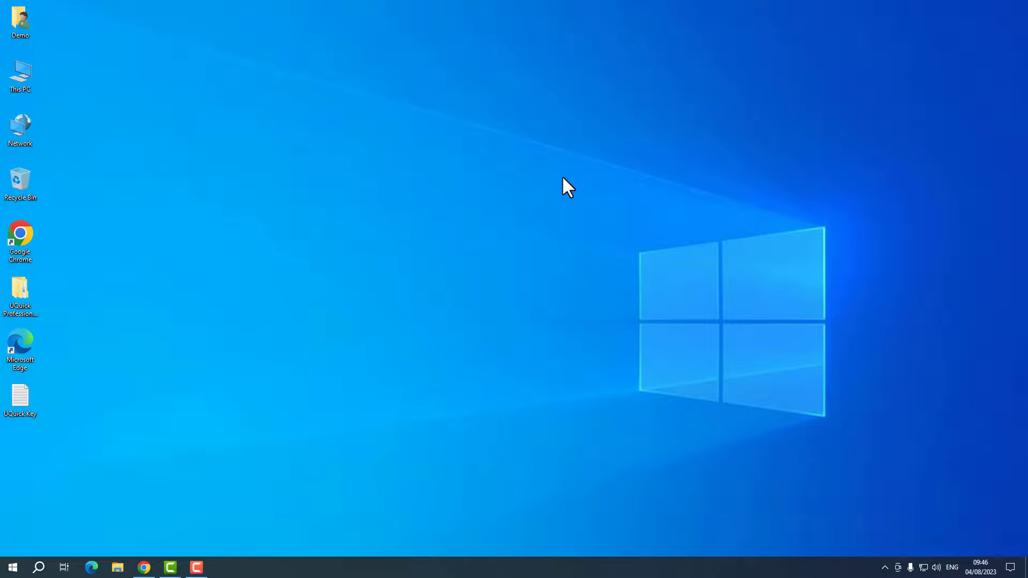
pyautogui.rightClick(563, 178)
pyautogui.click(576, 207)
pyautogui.rightClick(471, 169)
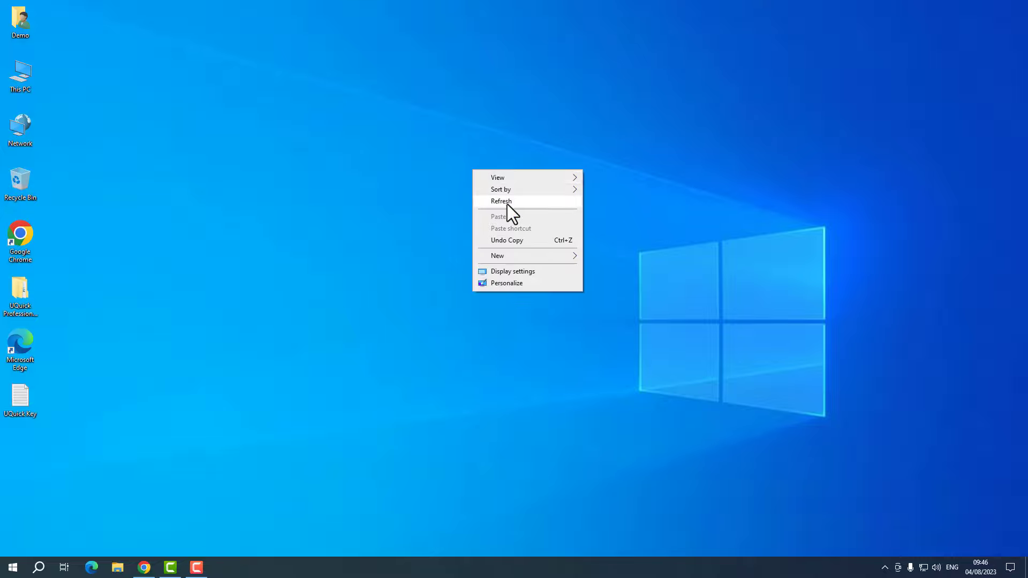